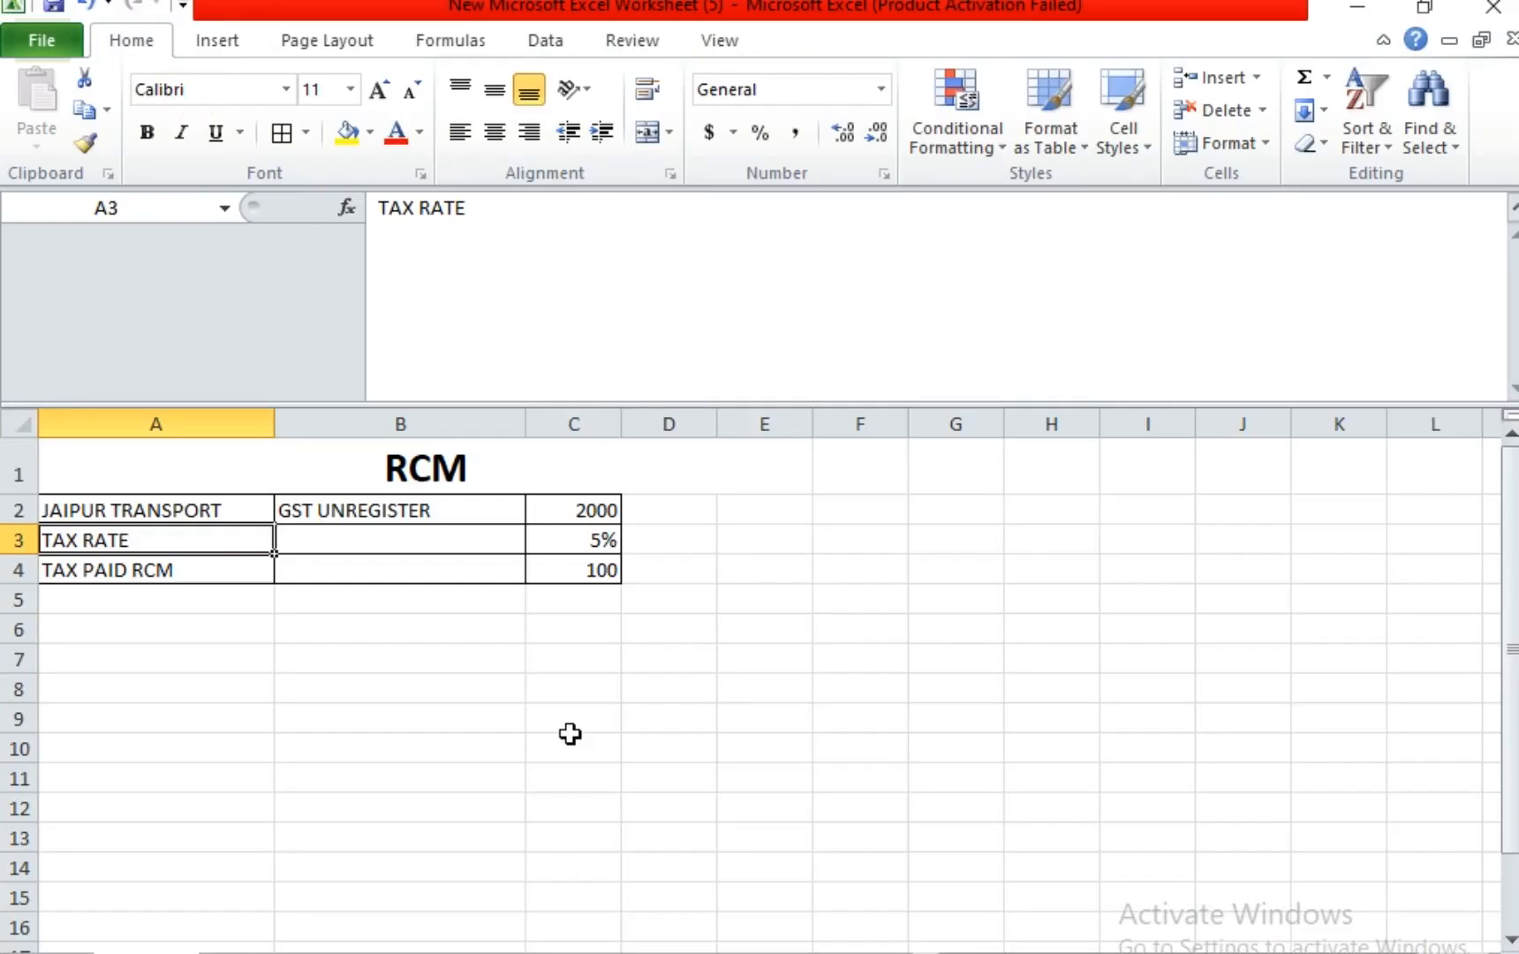
Enter A in cell B8 below the RCM table
{"action": "left_click", "coordinate": [445, 678]}
{"action": "type", "text": "A"}
{"action": "key", "text": "Return"}
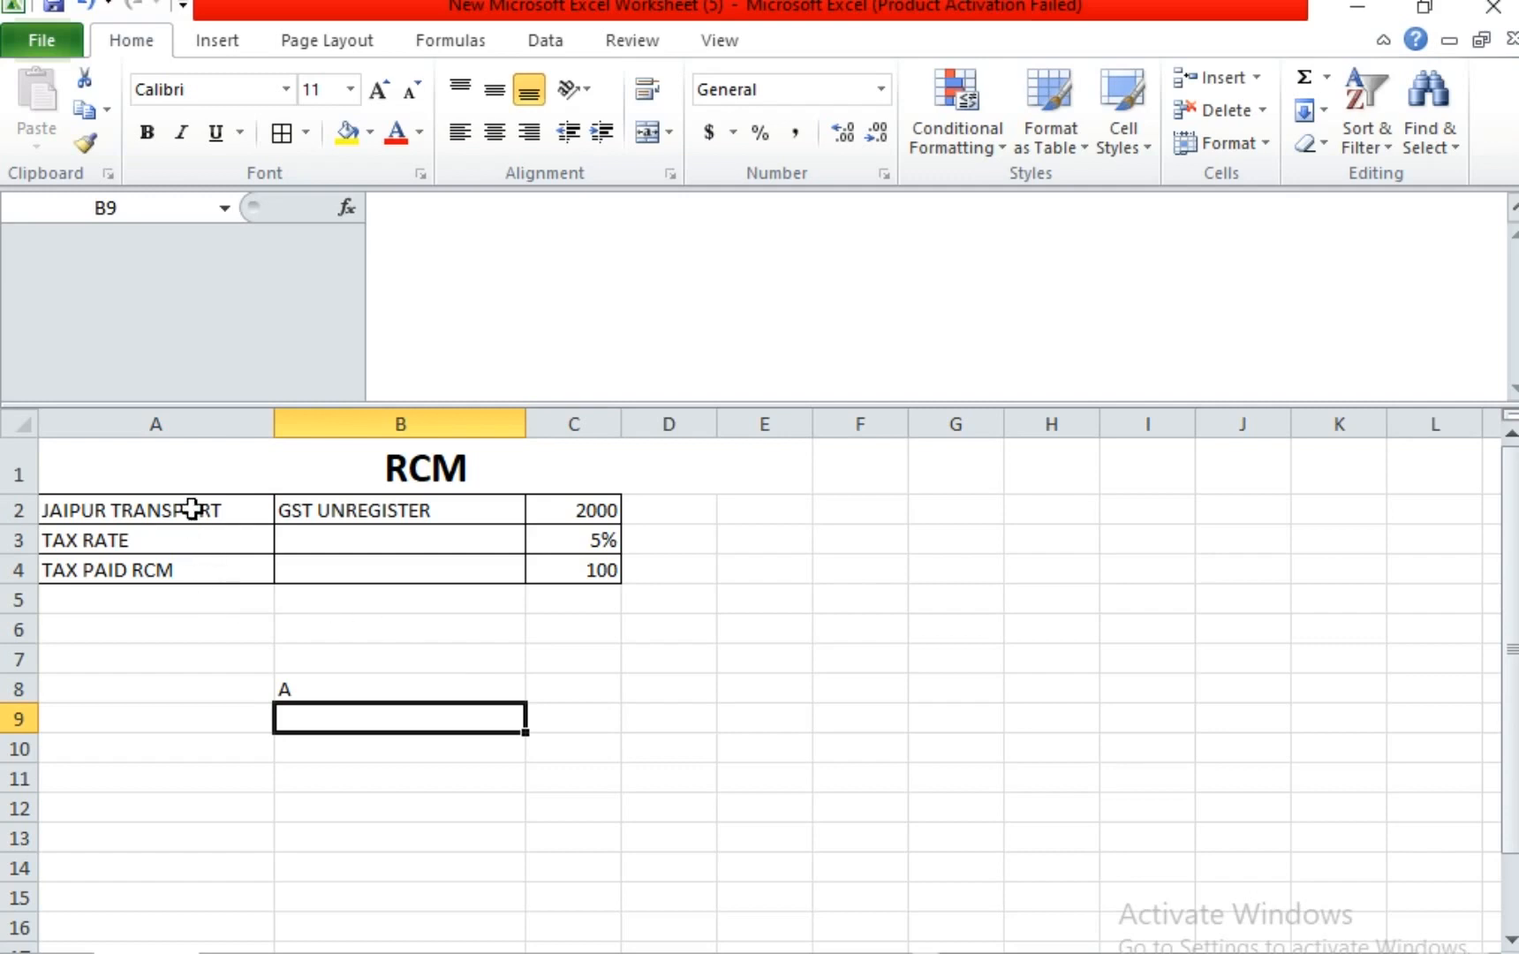
Examine the RCM table's entries for the transporter, its bill amount, the tax rate and the tax paid
{"action": "left_click", "coordinate": [195, 503]}
{"action": "left_click", "coordinate": [607, 508]}
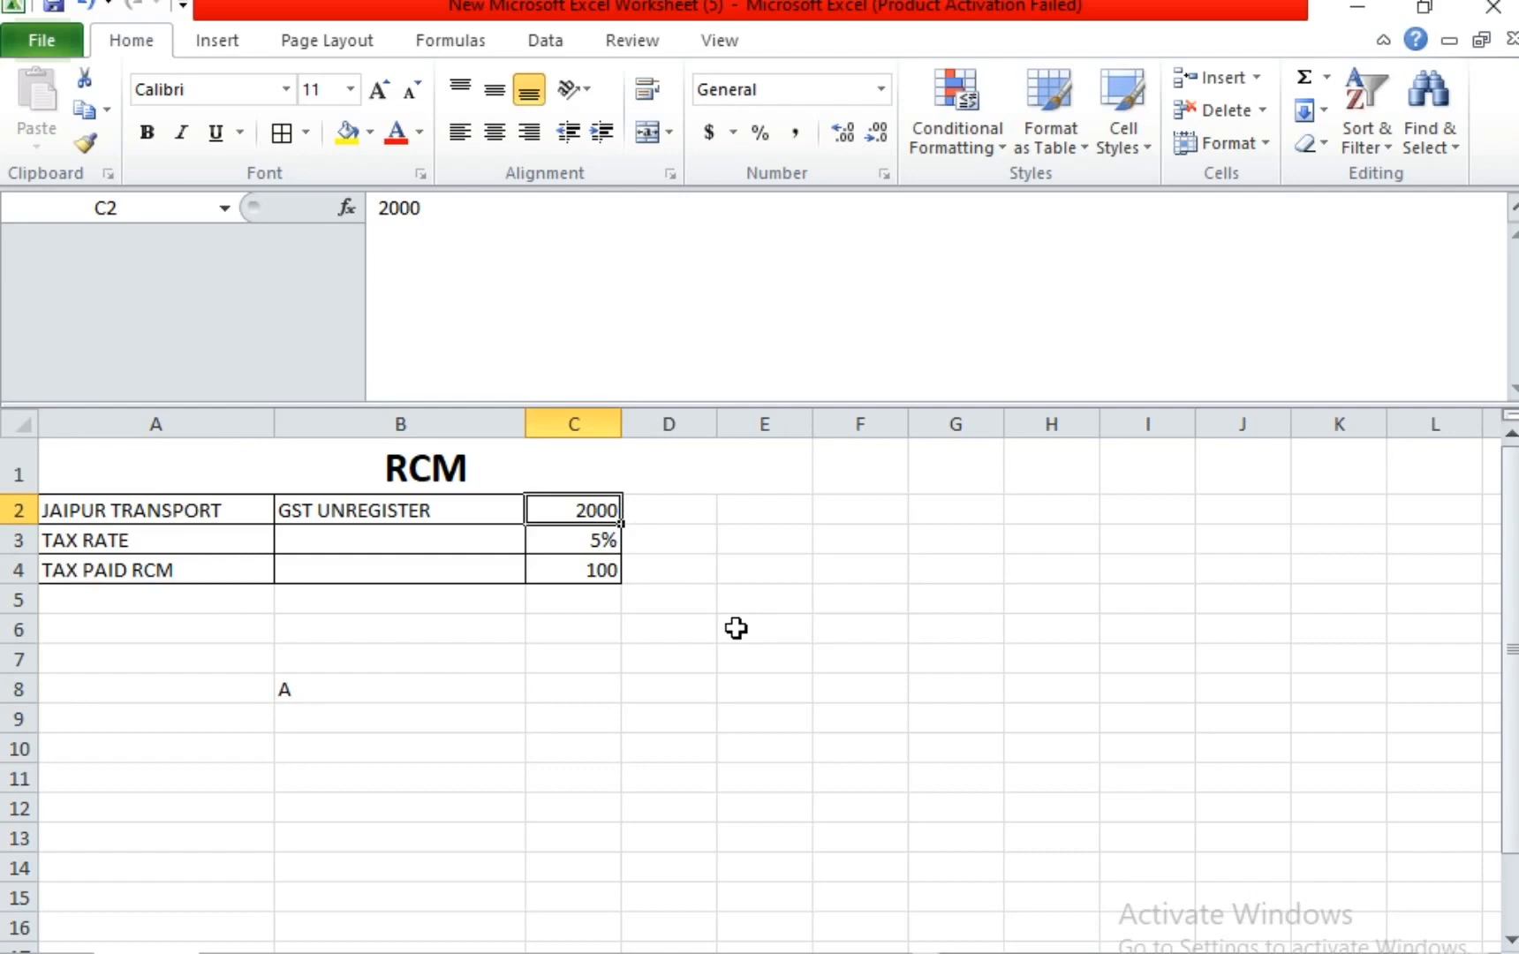
{"action": "left_click", "coordinate": [193, 520]}
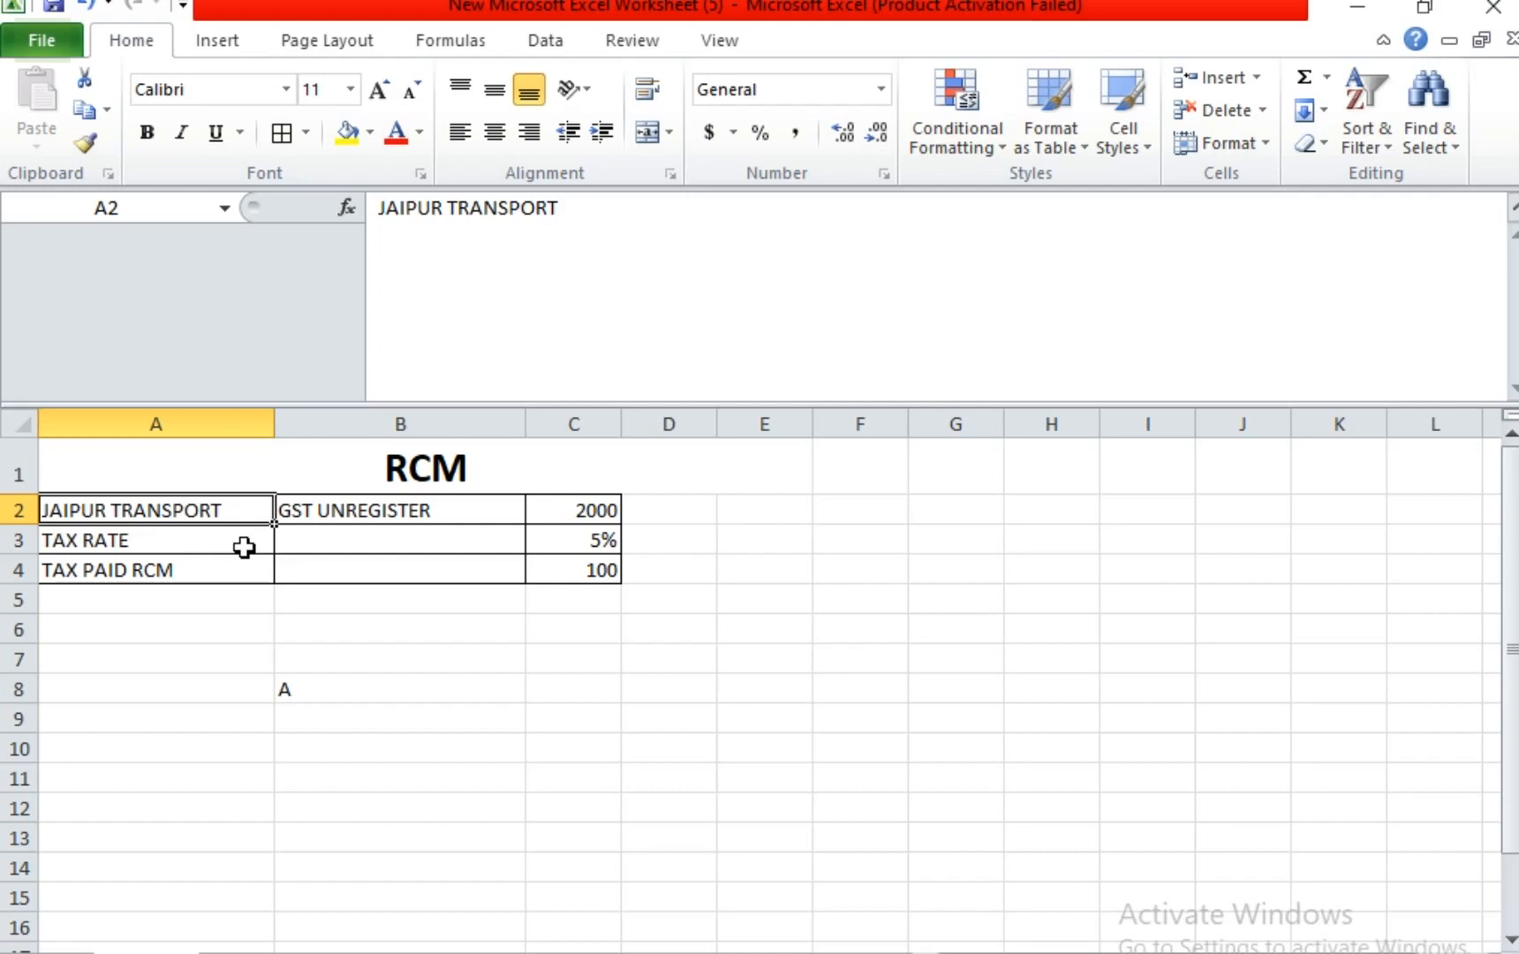
{"action": "left_click", "coordinate": [372, 690]}
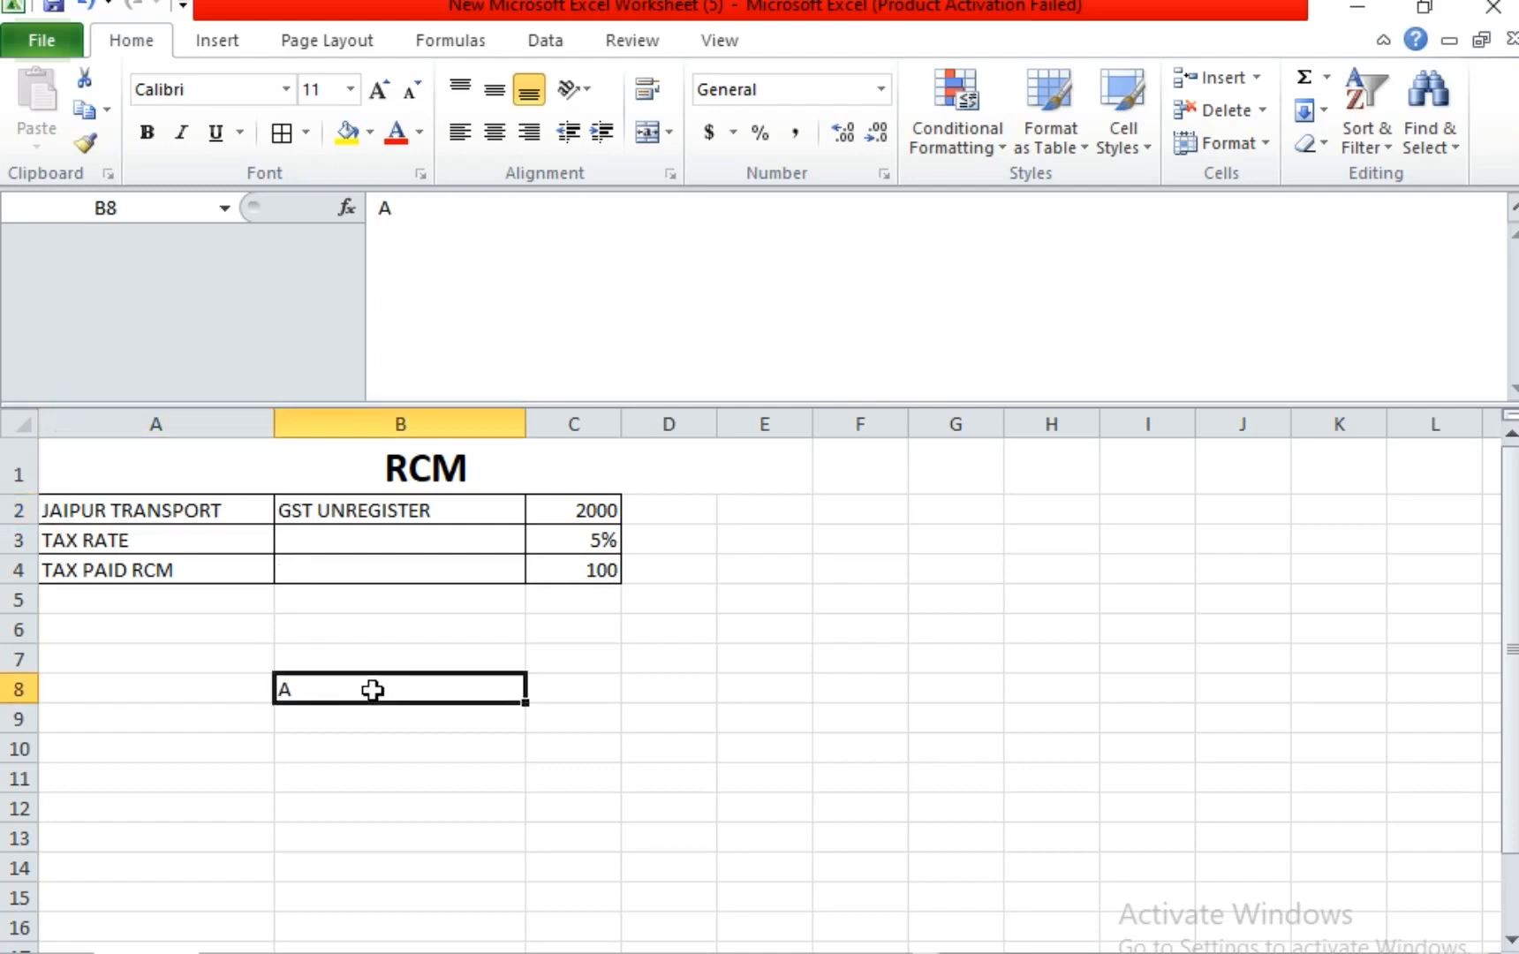
{"action": "left_click", "coordinate": [208, 513]}
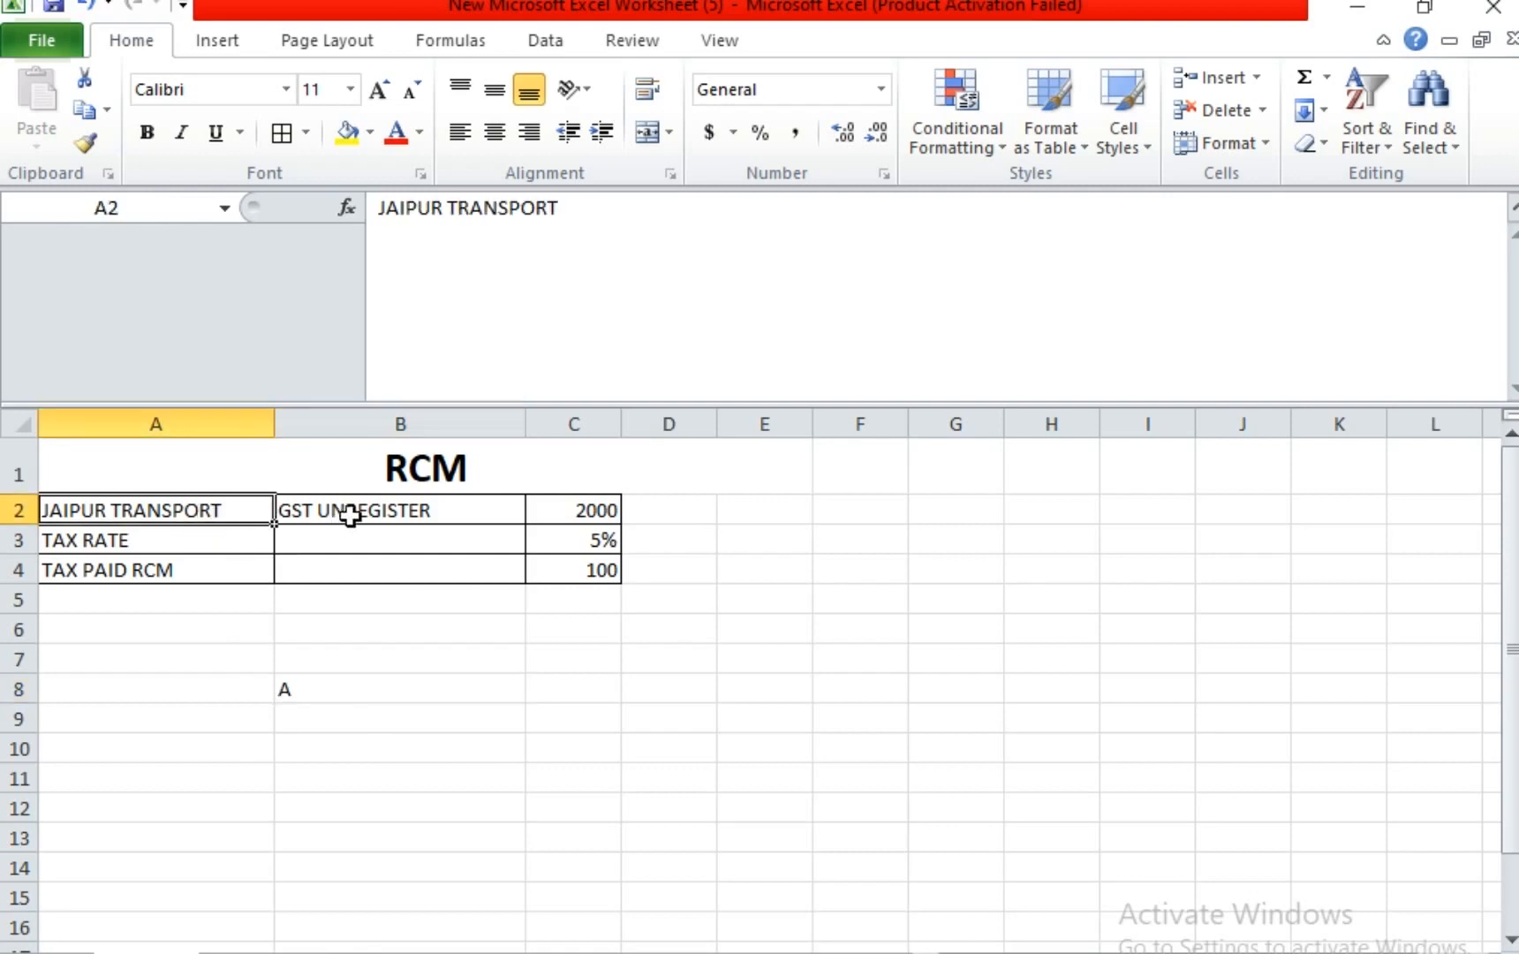
{"action": "left_click", "coordinate": [557, 517]}
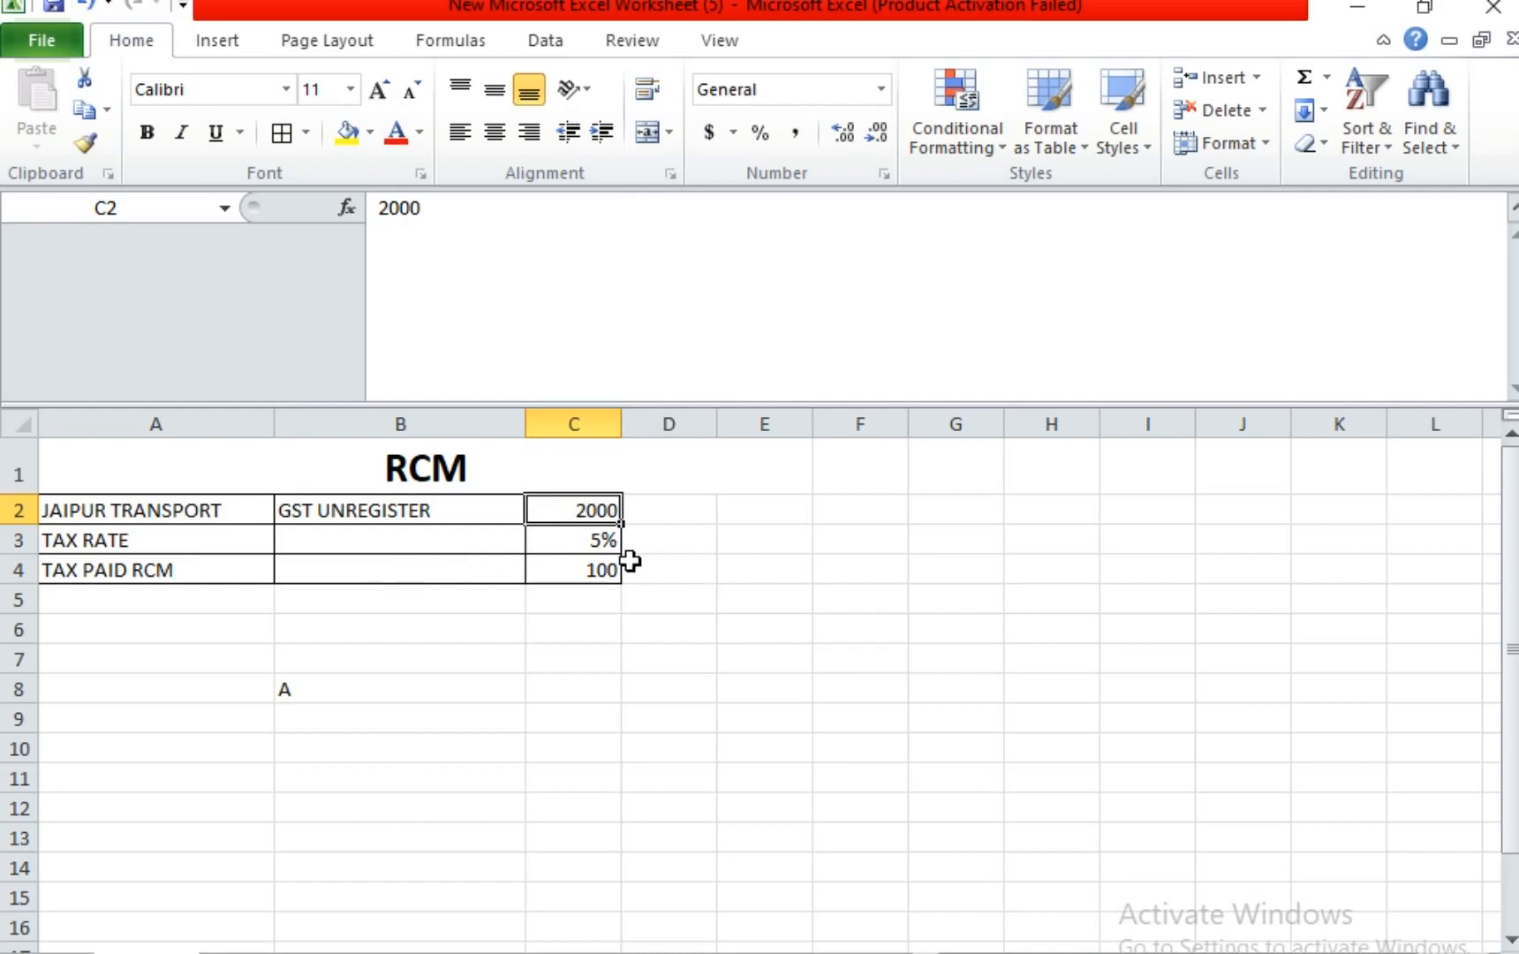
{"action": "left_click", "coordinate": [408, 600]}
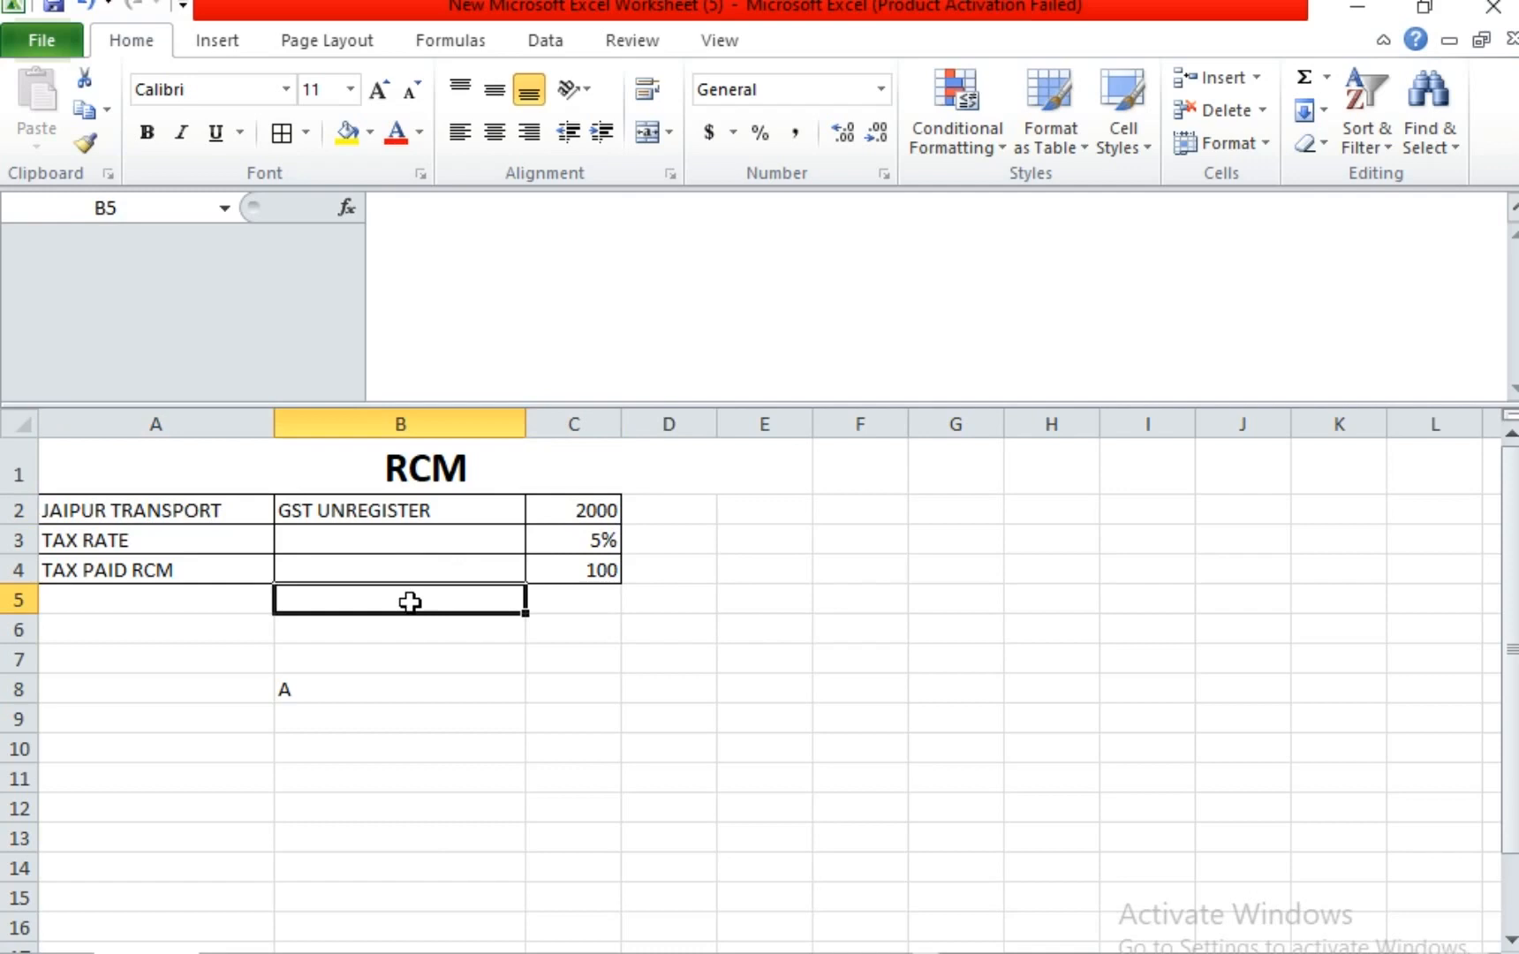
{"action": "left_click", "coordinate": [606, 542]}
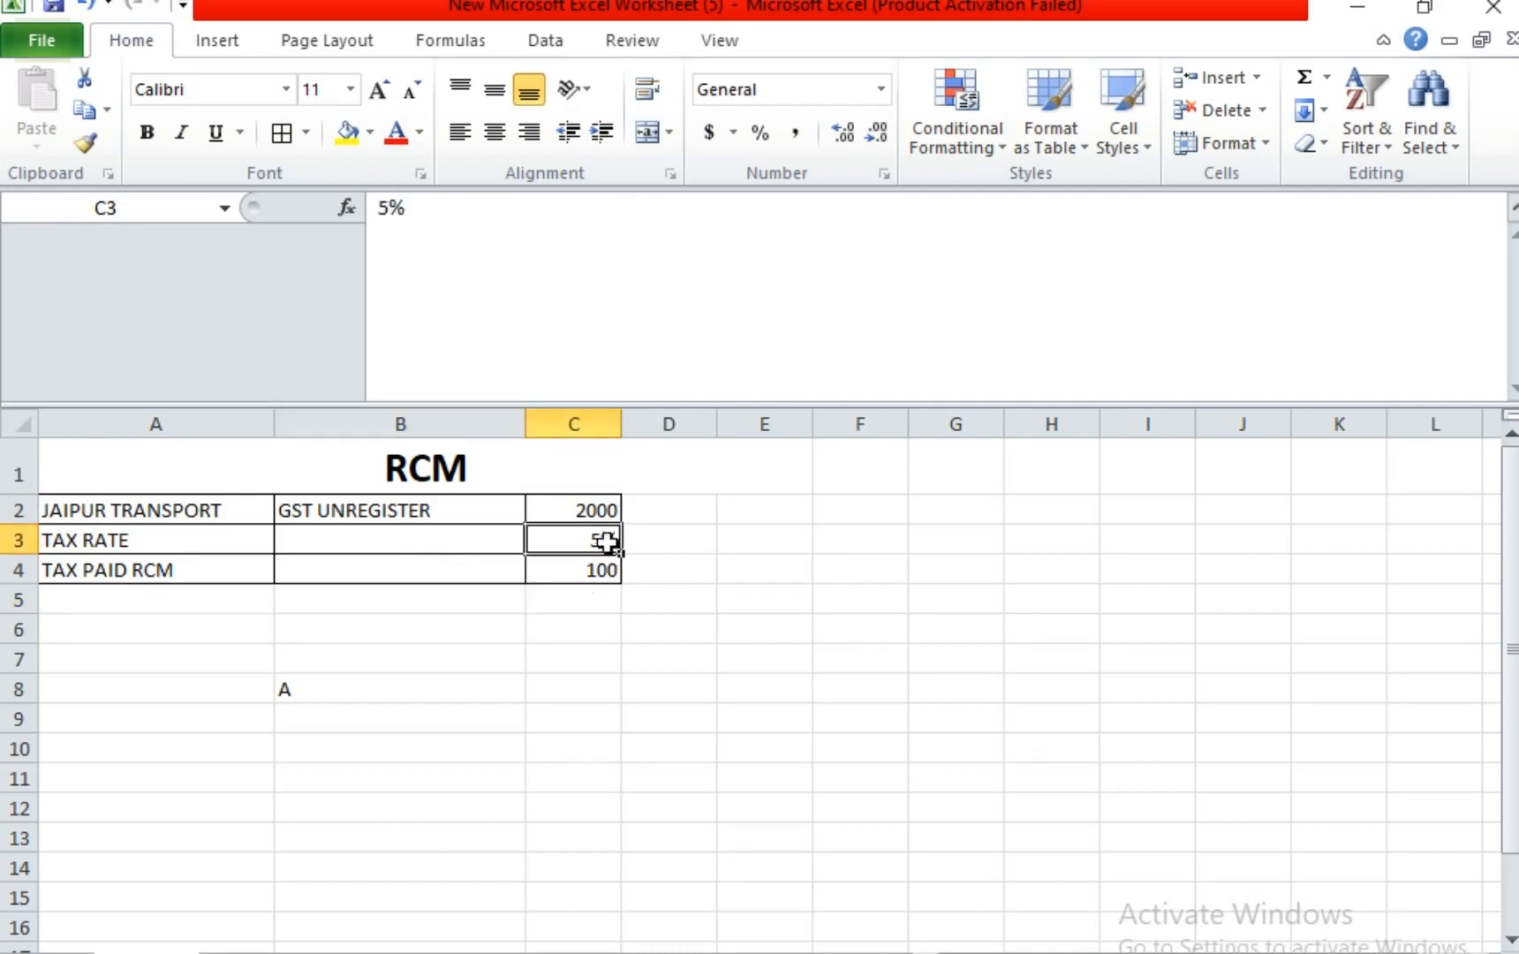
{"action": "left_click", "coordinate": [235, 510]}
{"action": "left_click", "coordinate": [566, 503]}
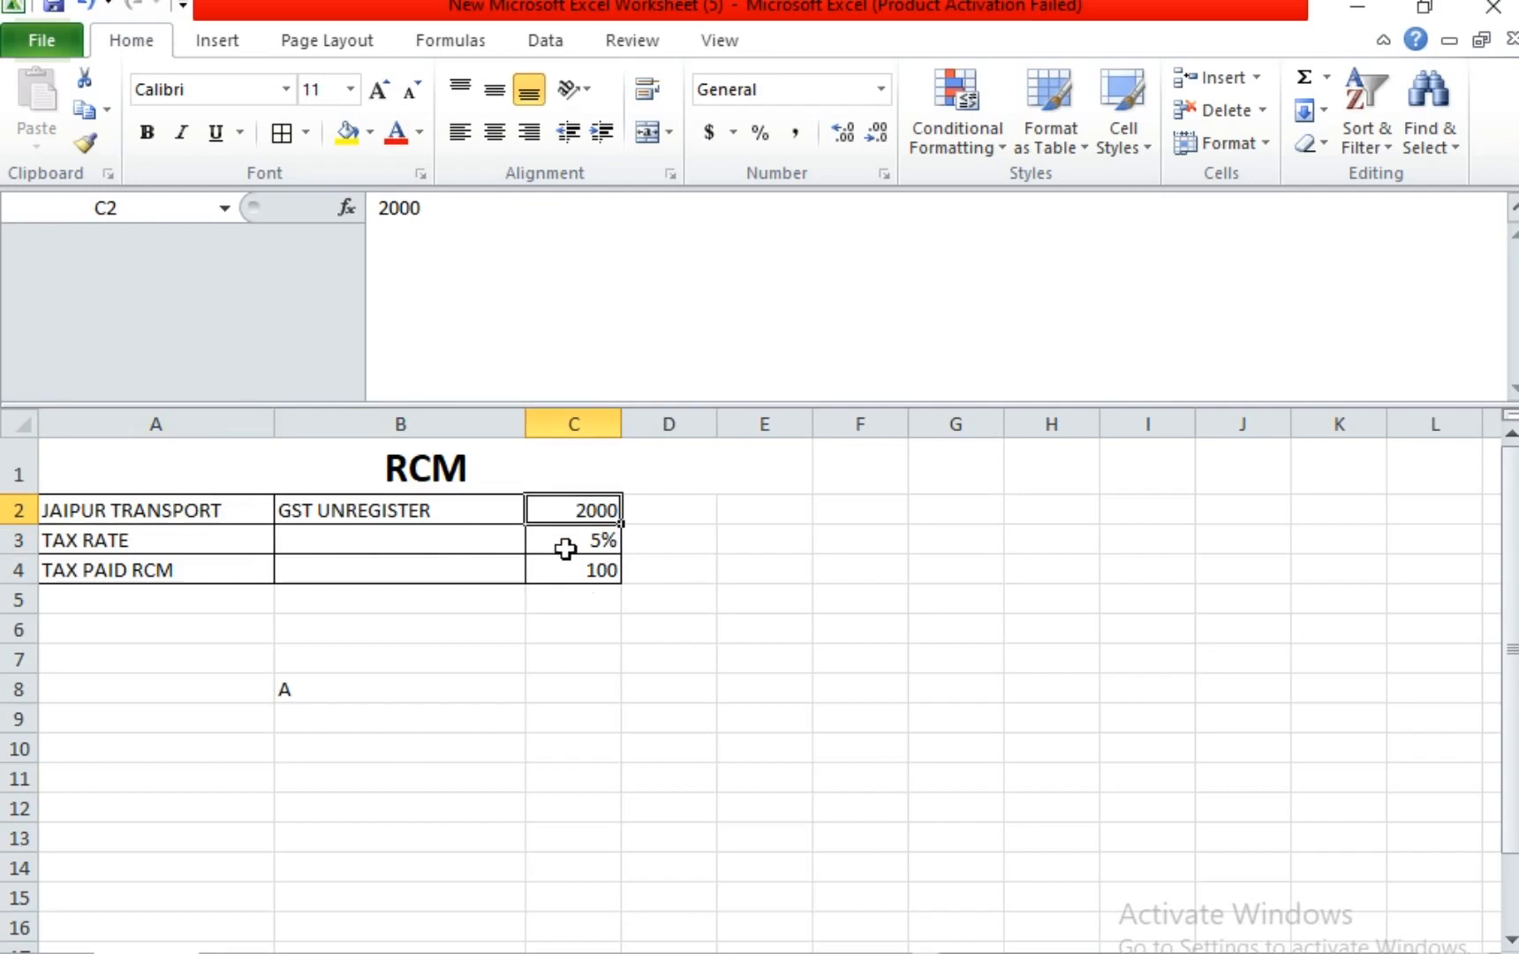
{"action": "left_click", "coordinate": [565, 549]}
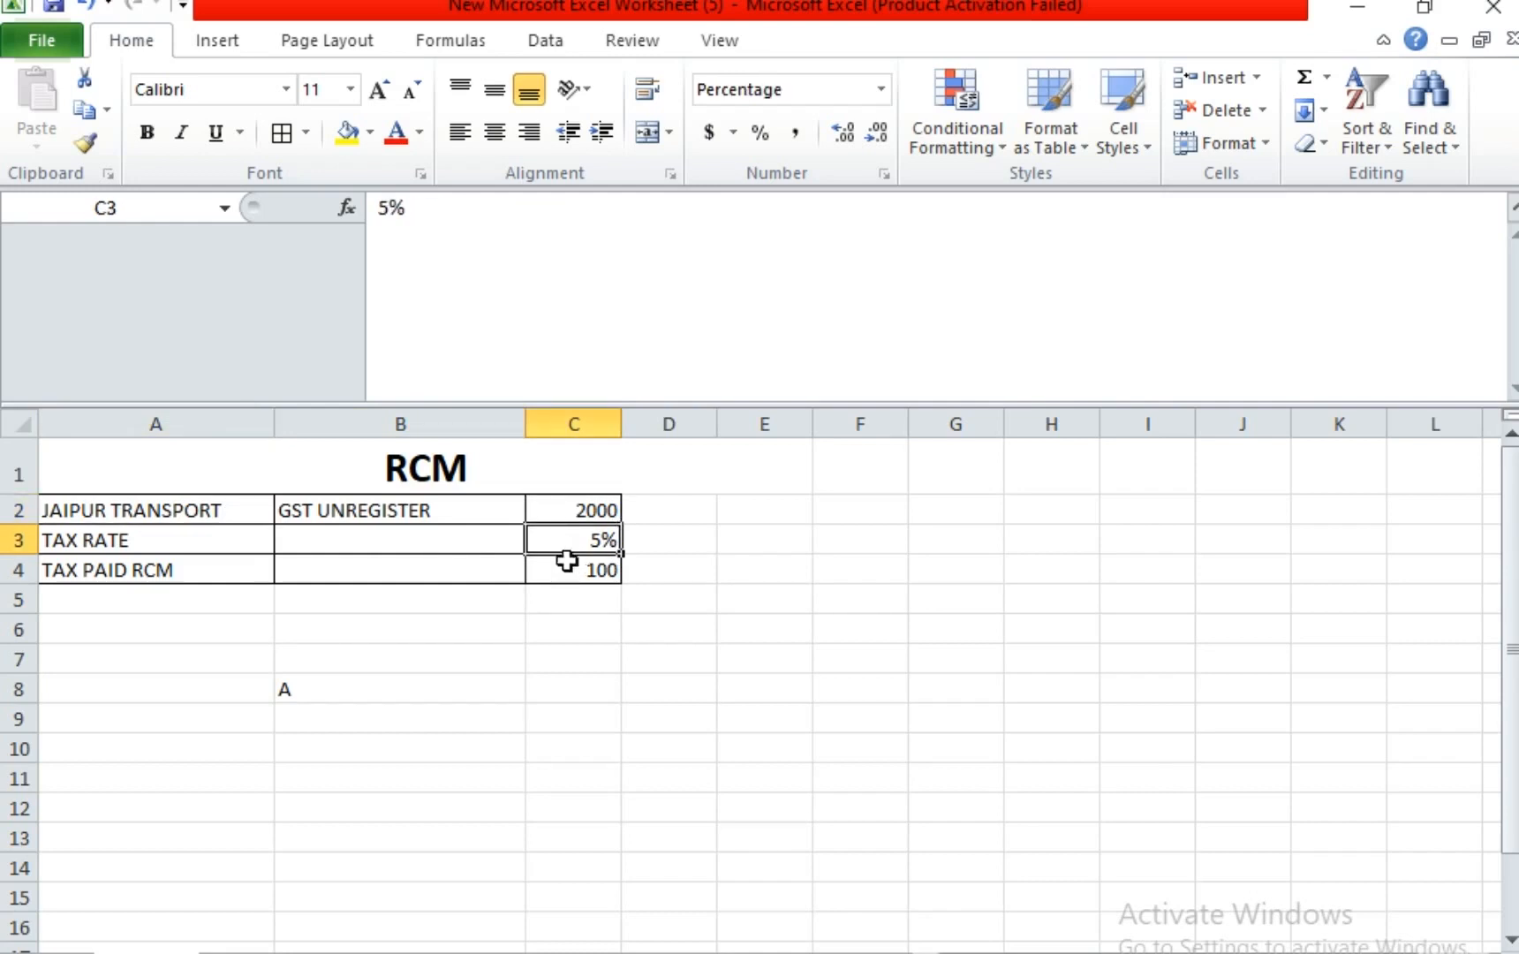
{"action": "left_click", "coordinate": [574, 597]}
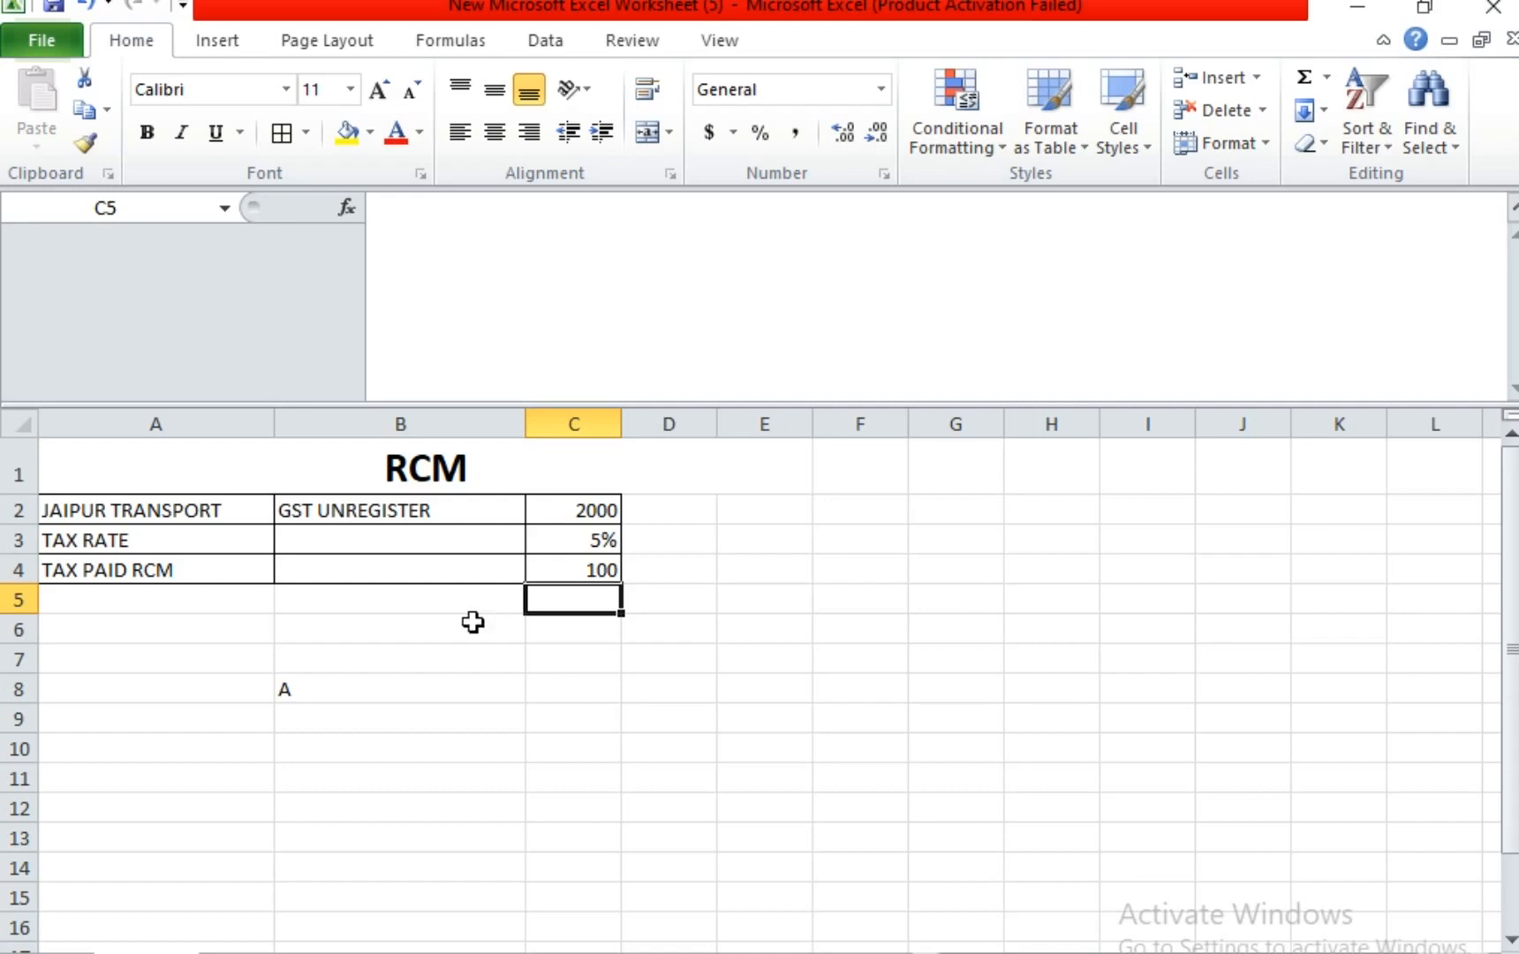
Clear the contents of cell B8 below the RCM table
{"action": "left_click", "coordinate": [393, 688]}
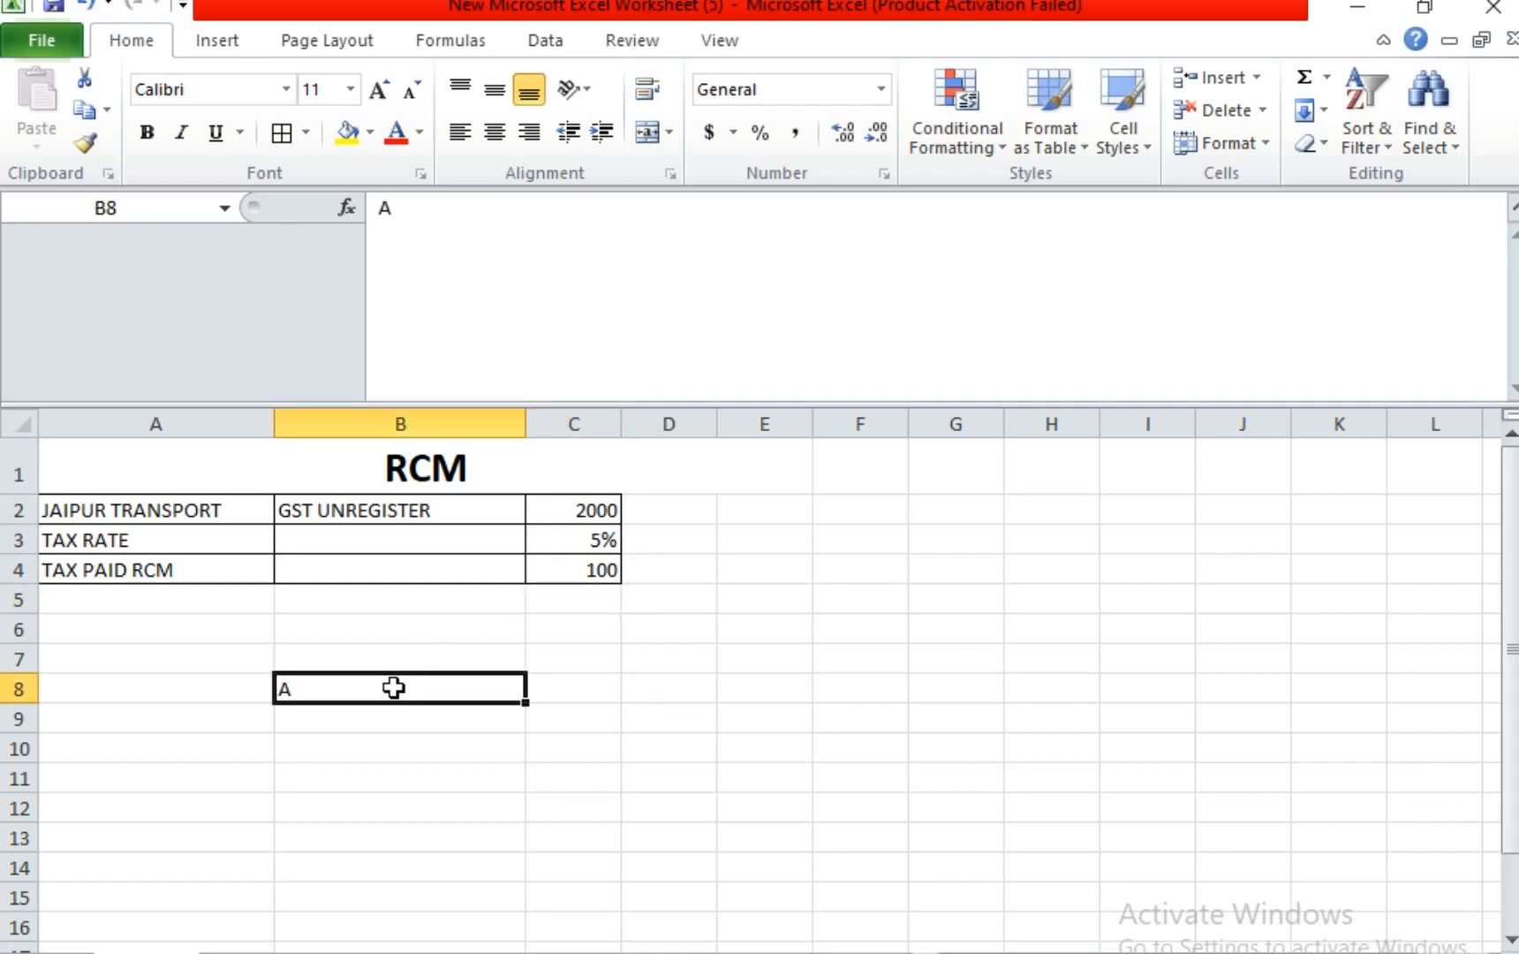
{"action": "key", "text": "Delete"}
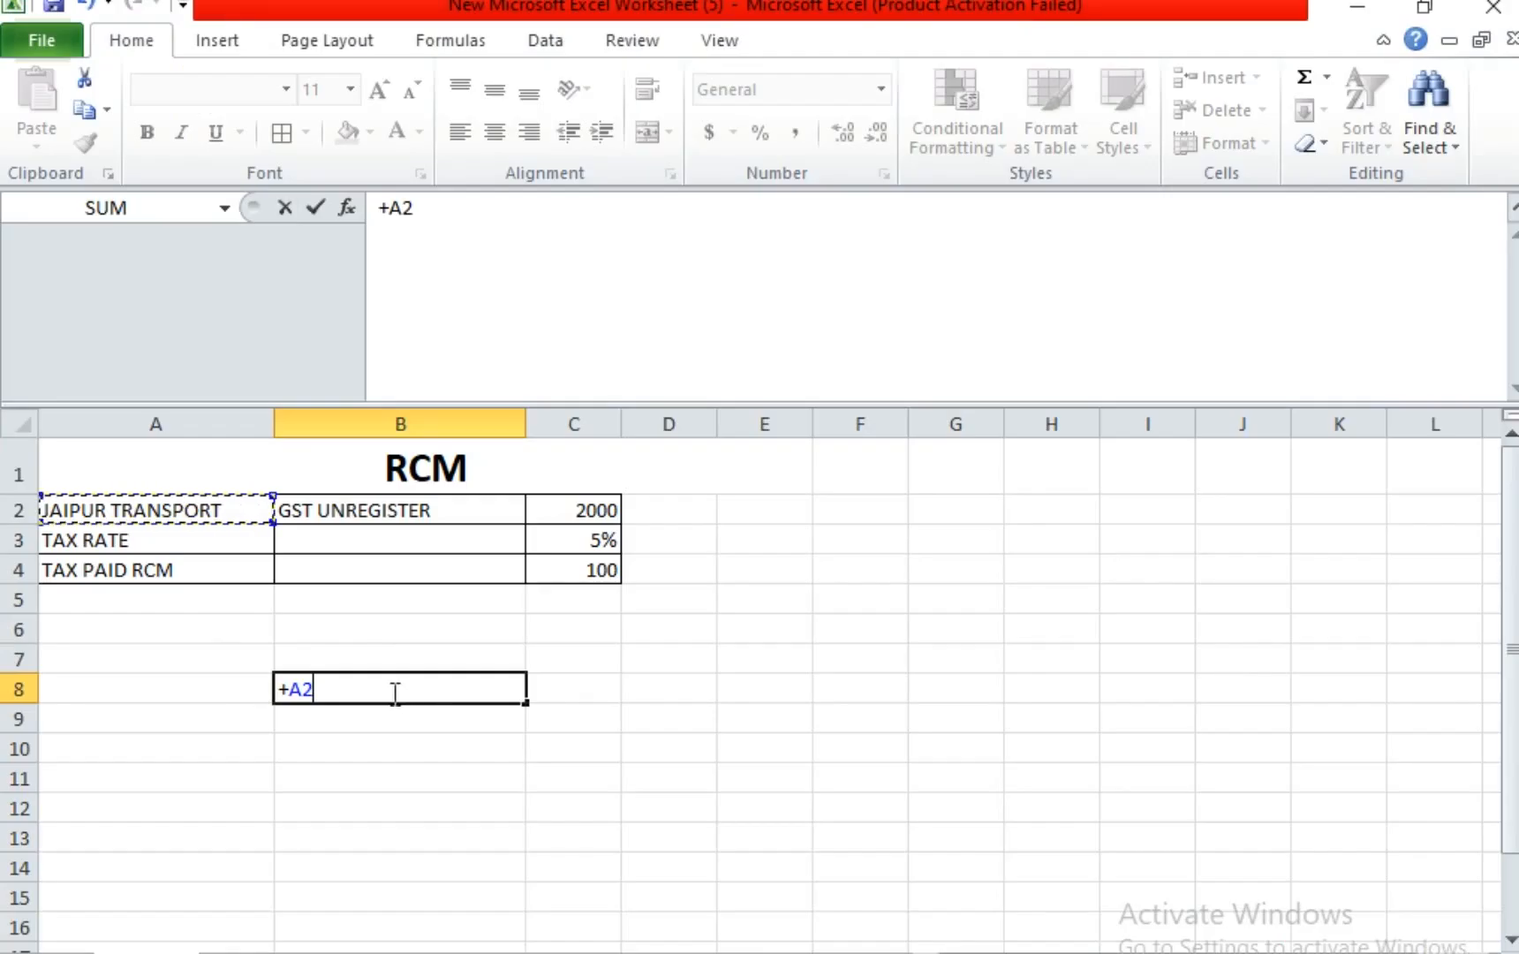
{"action": "key", "text": "Escape"}
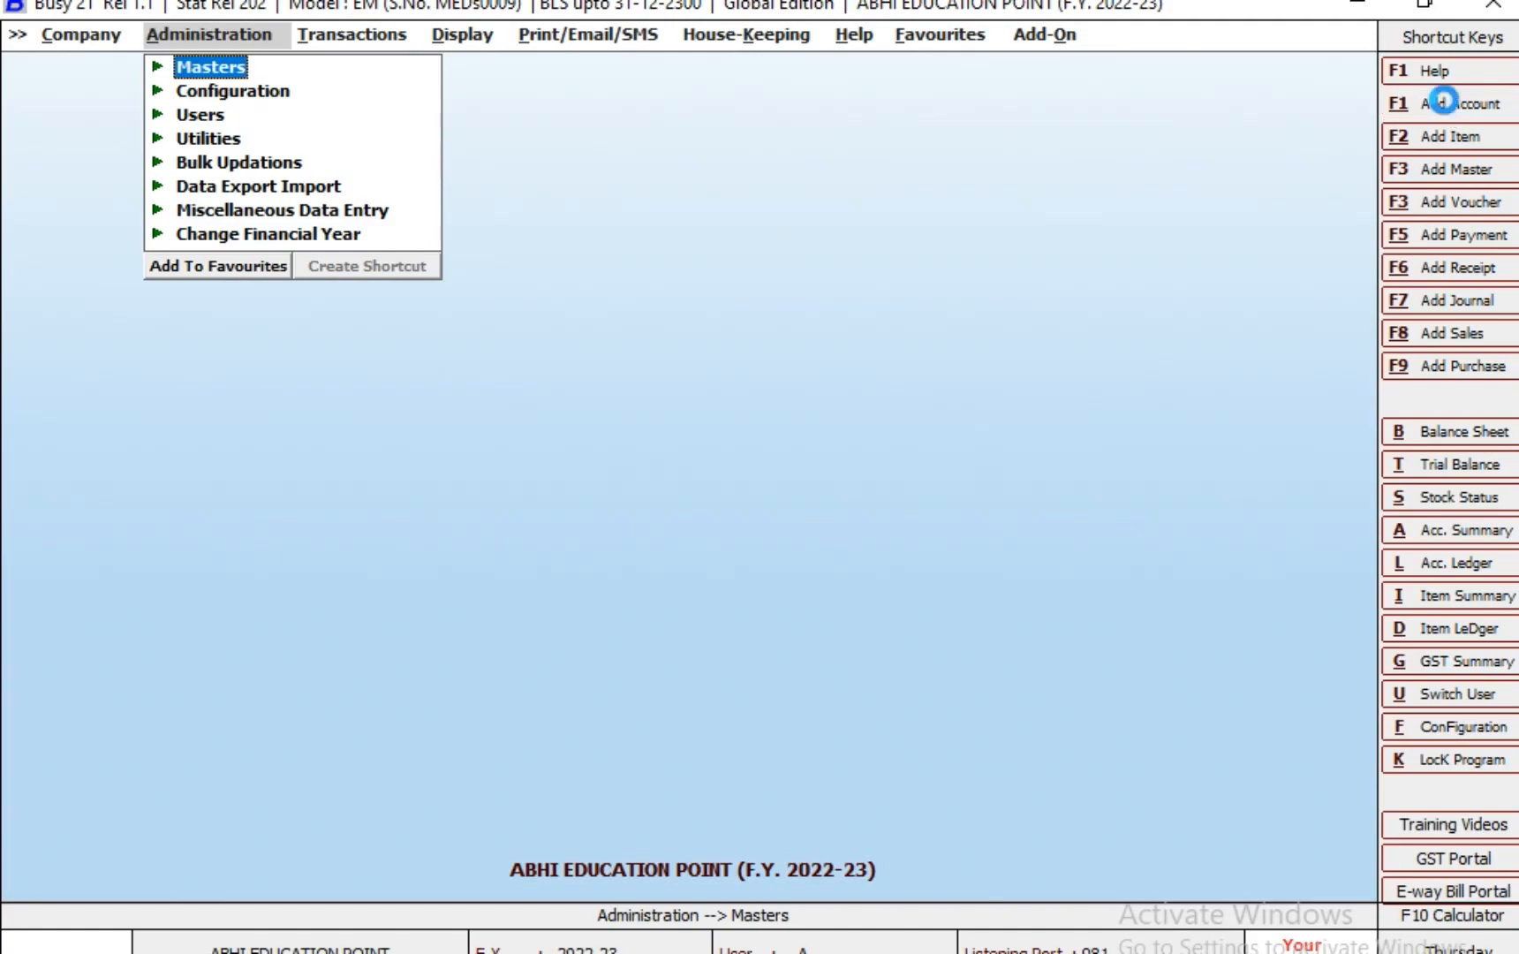
Start a new account master in Busy named JAIPUR TRANSPORT, keeping the same print name
{"action": "left_click", "coordinate": [1443, 101]}
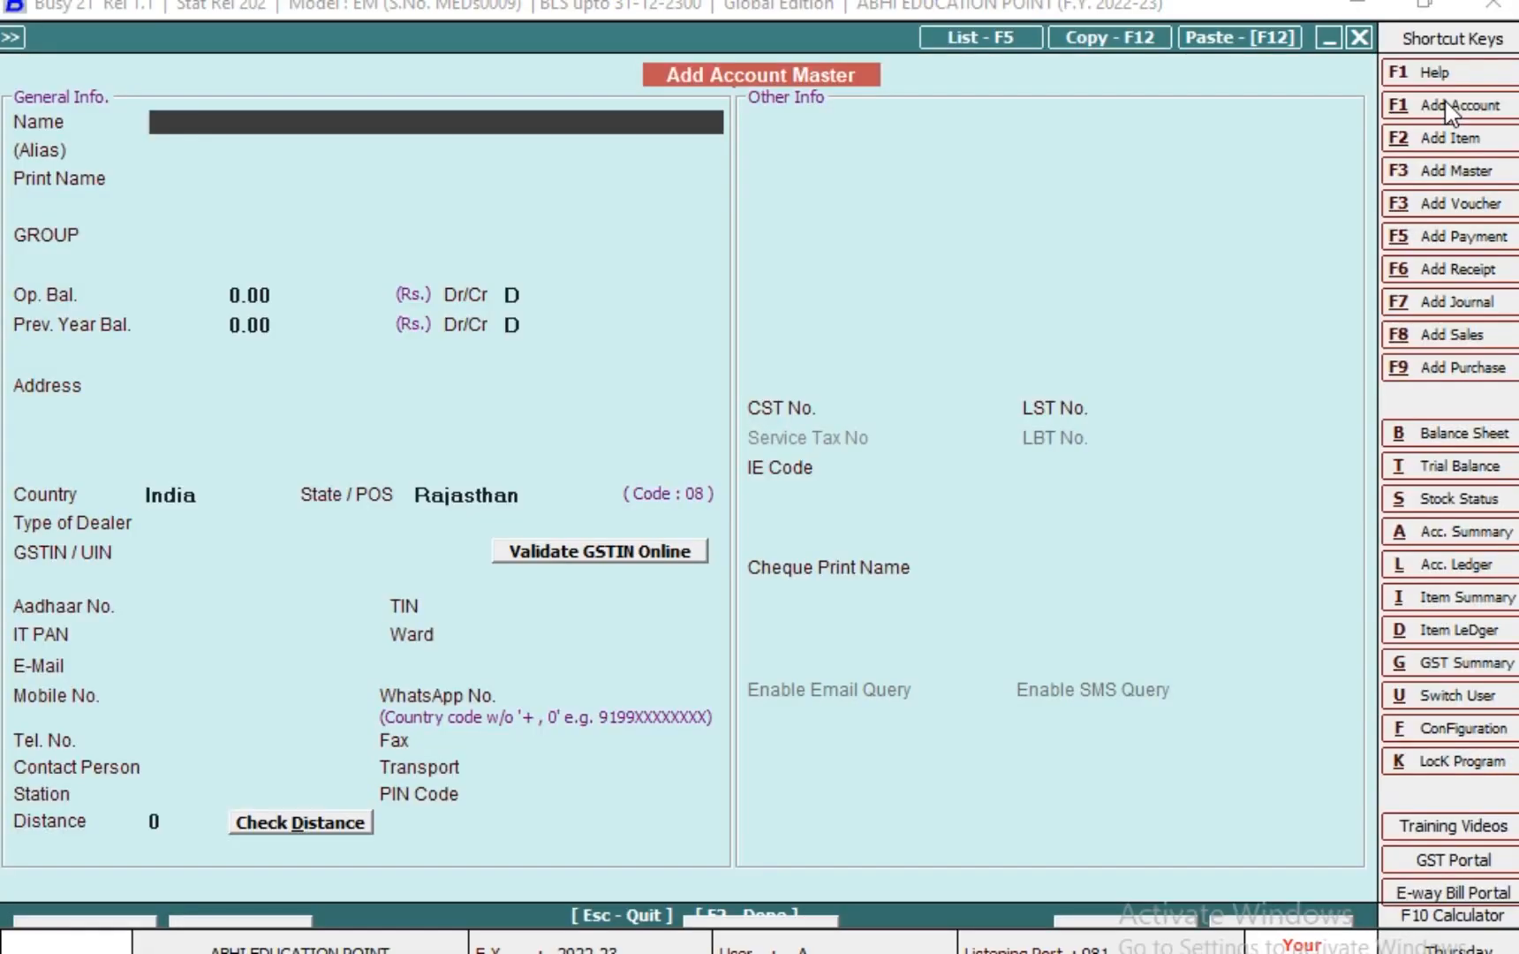
{"action": "type", "text": "JAIPUR TRANSPORT"}
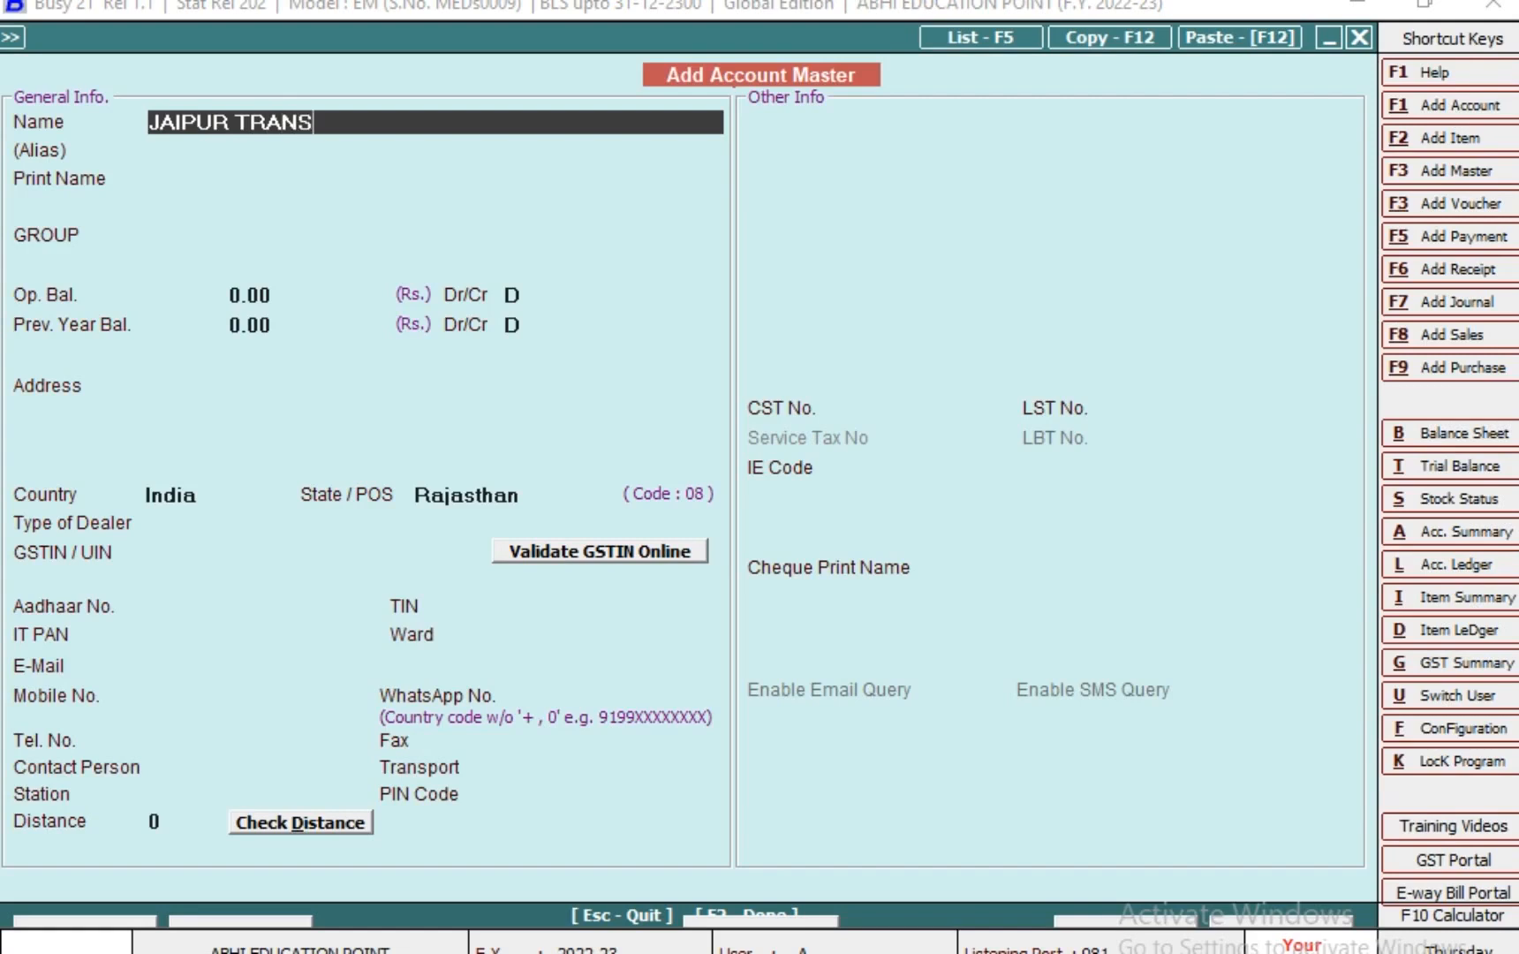
{"action": "key", "text": "Return"}
{"action": "key", "text": "Return"}
{"action": "key", "text": "Return"}
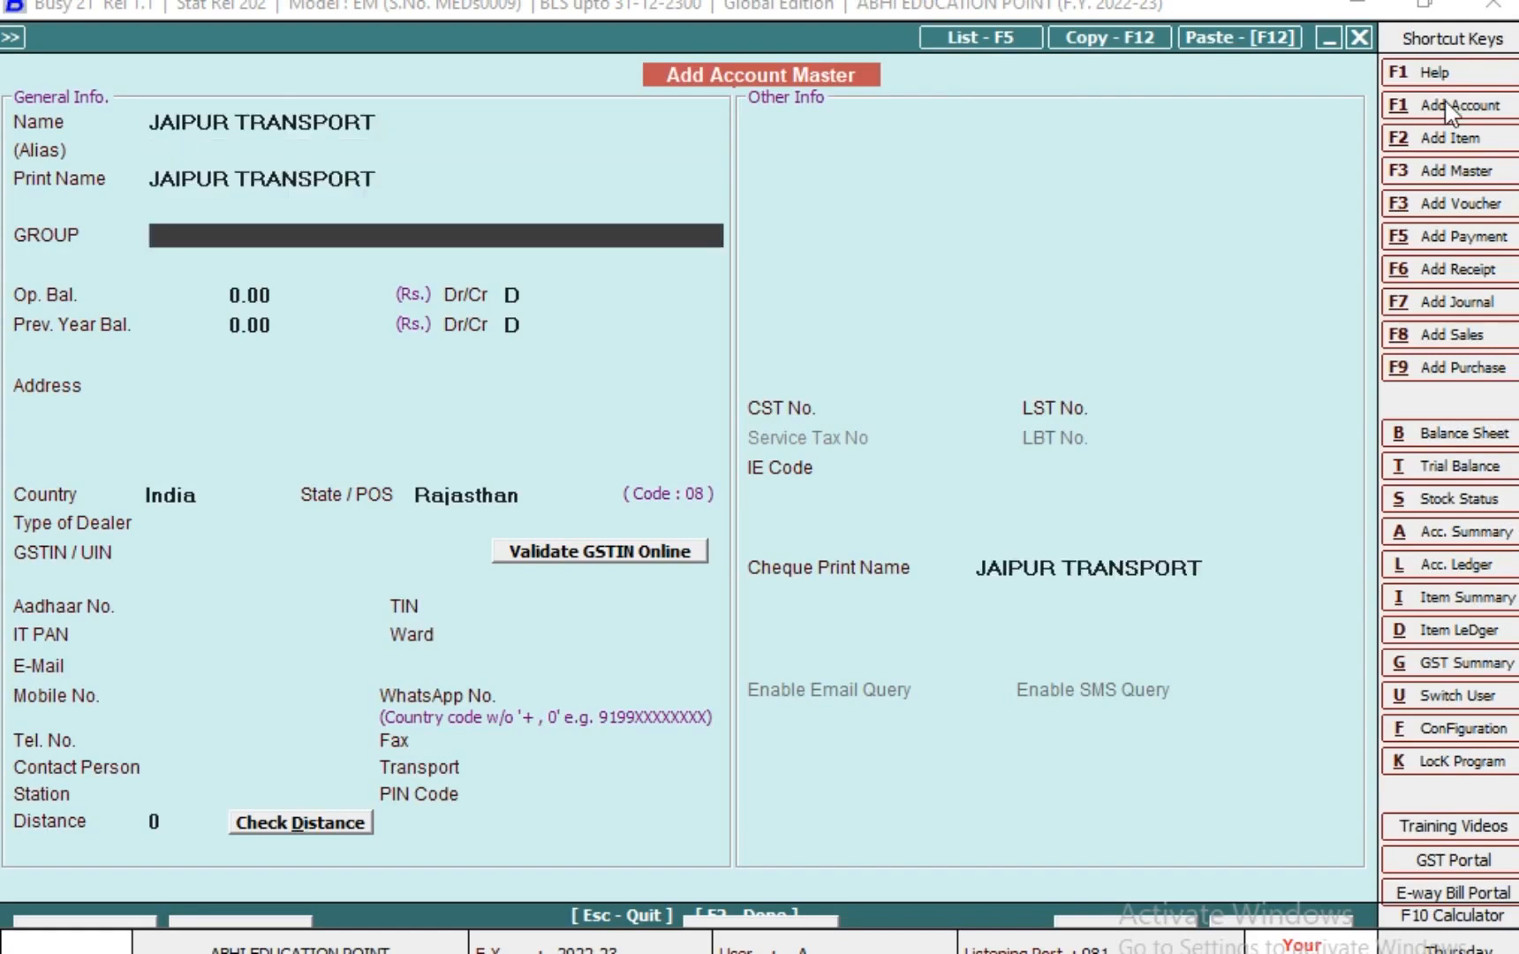
Assign the account to the Sundry Creditors group and leave both balances at 0.00
{"action": "type", "text": "SUN"}
{"action": "key", "text": "Return"}
{"action": "key", "text": "Return"}
{"action": "key", "text": "Return"}
{"action": "key", "text": "Return"}
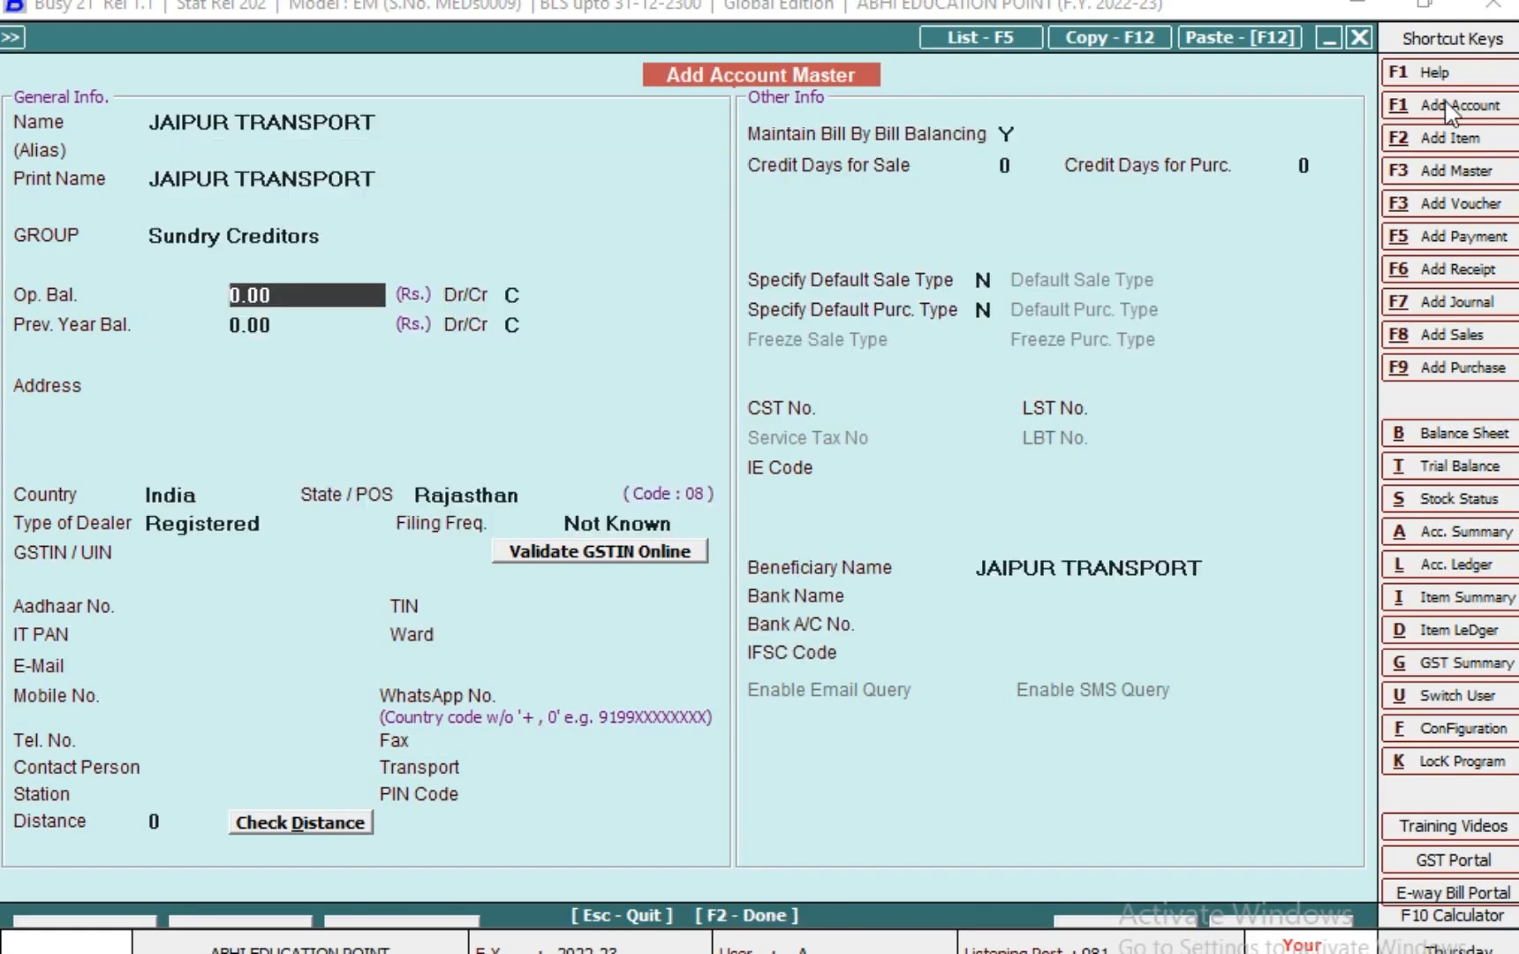
{"action": "key", "text": "Return"}
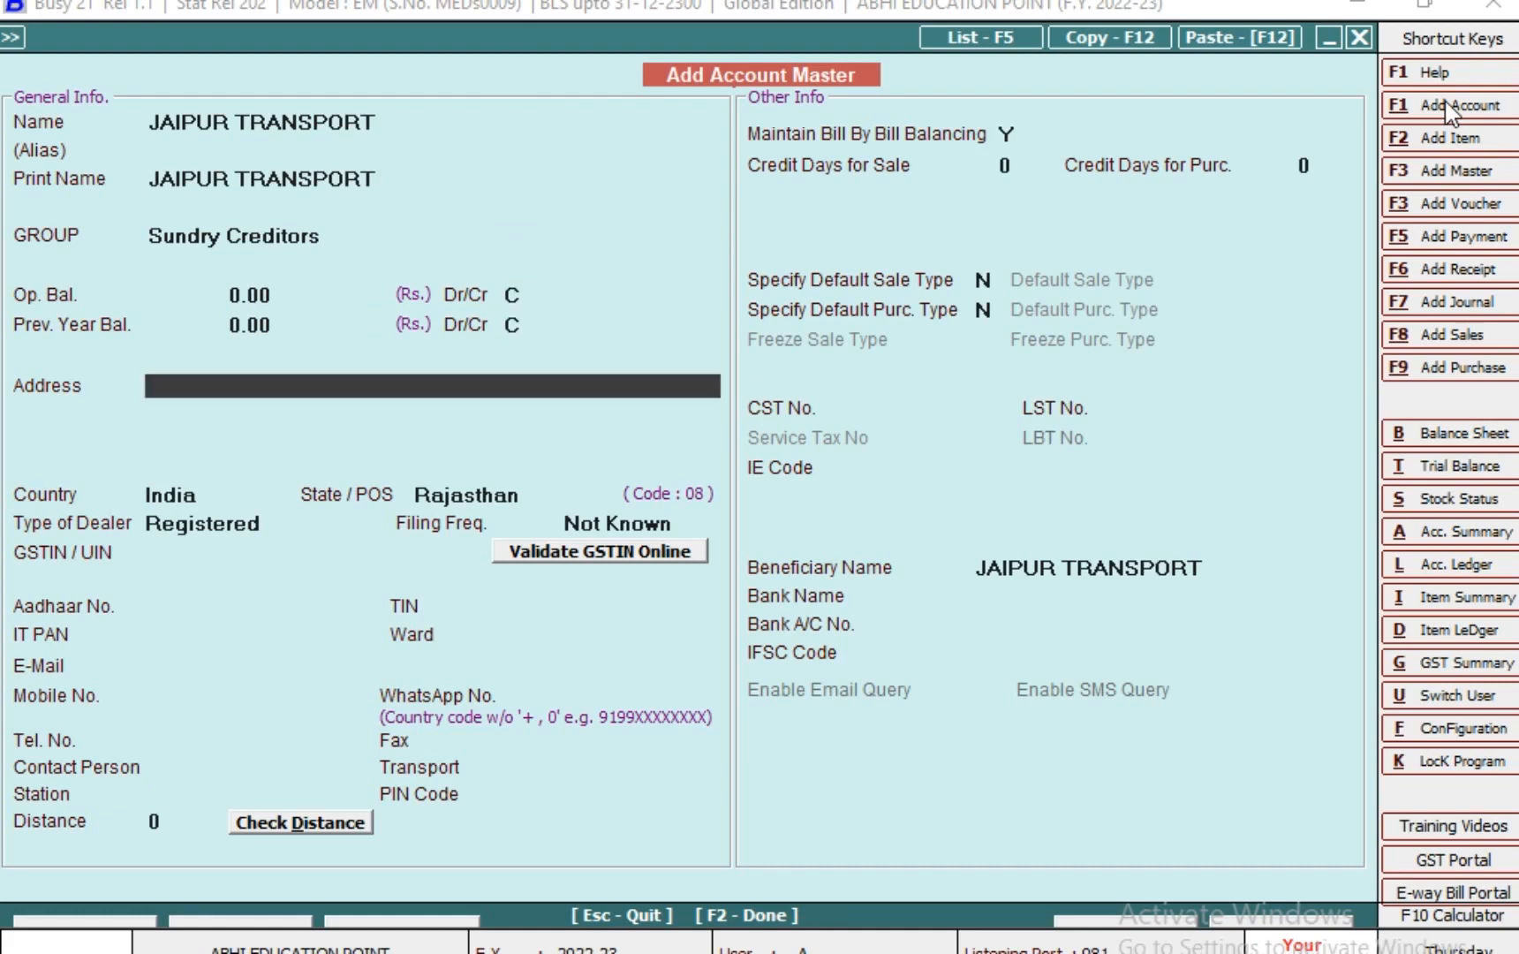
Leave the address blank, set the account's type of dealer to Un-Registered, and save the master
{"action": "key", "text": "Return"}
{"action": "key", "text": "Return"}
{"action": "key", "text": "Return"}
{"action": "key", "text": "Return"}
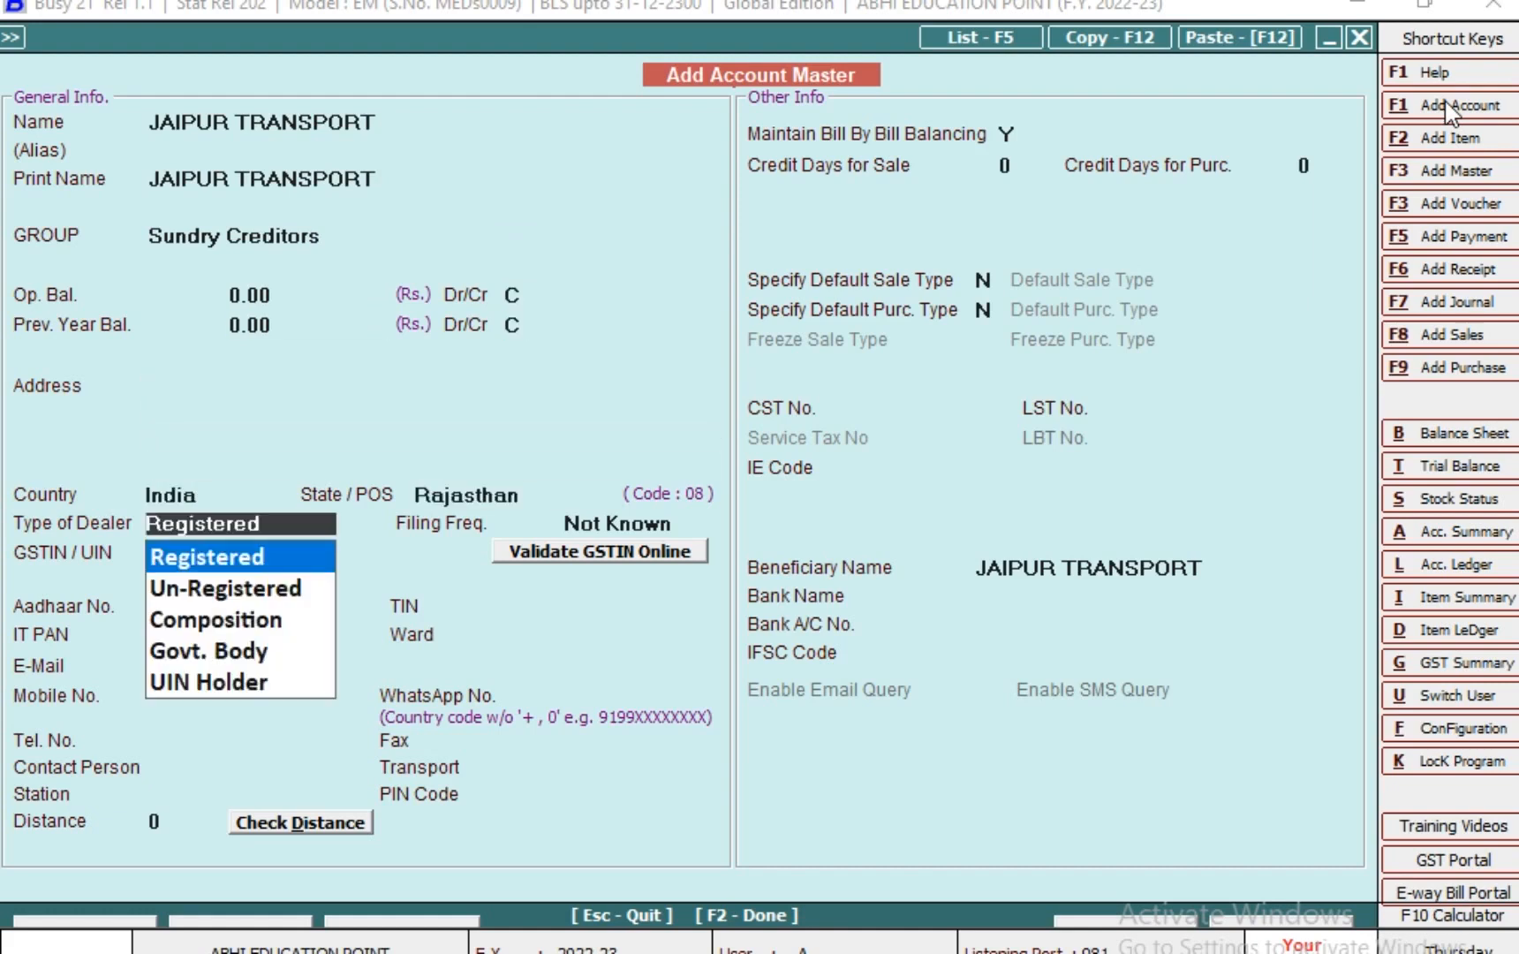
{"action": "key", "text": "Down"}
{"action": "key", "text": "Return"}
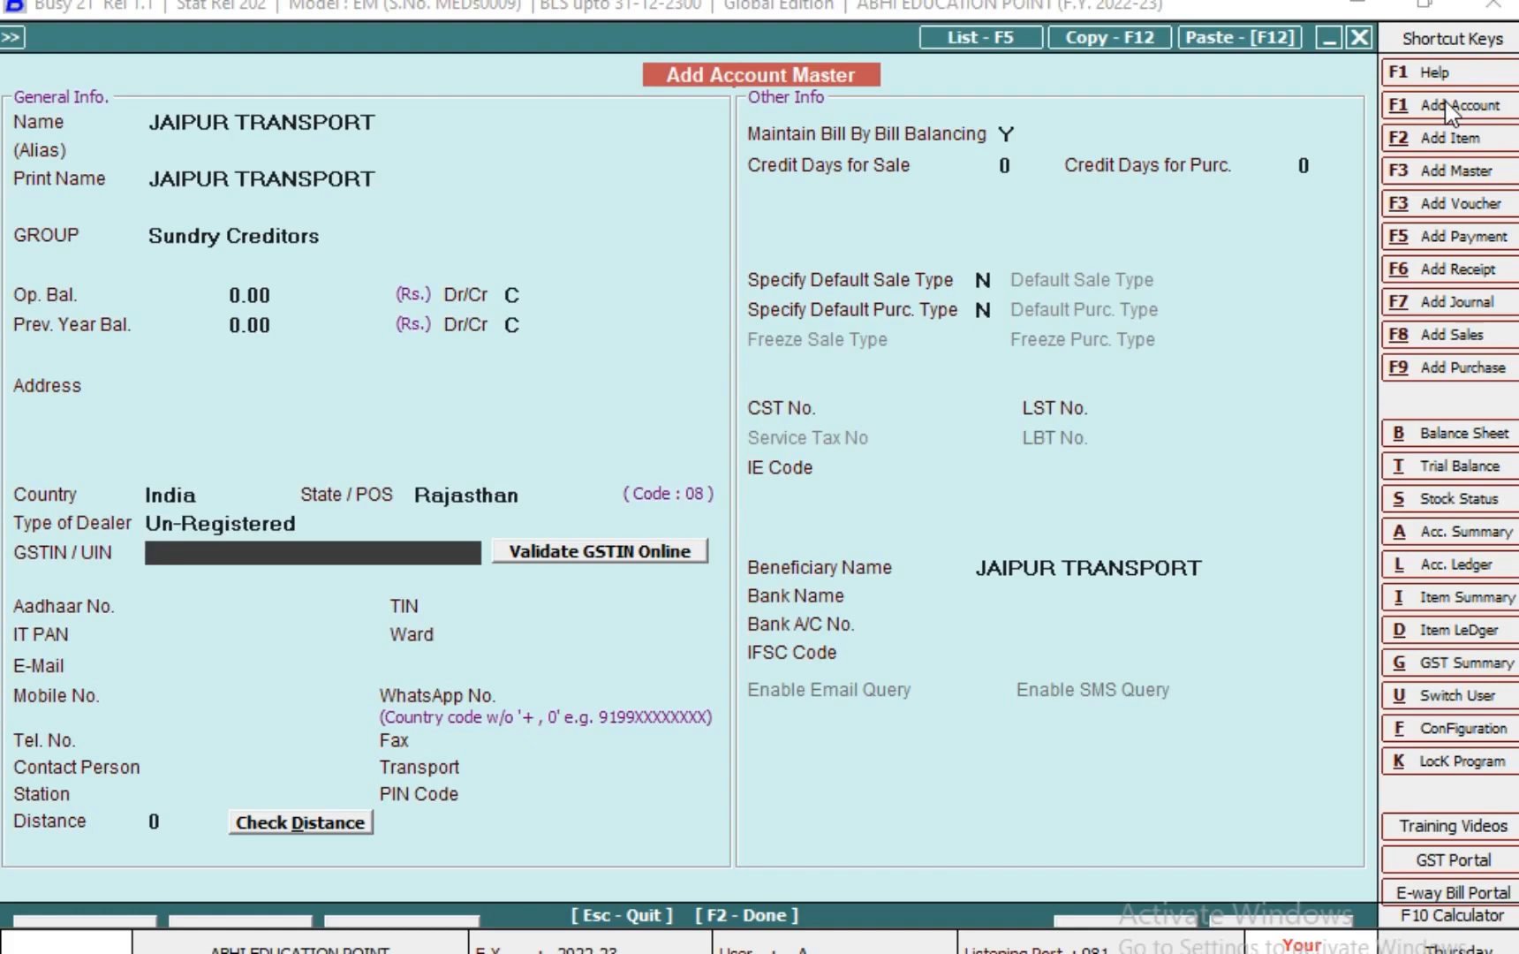
{"action": "key", "text": "F2"}
{"action": "key", "text": "F2"}
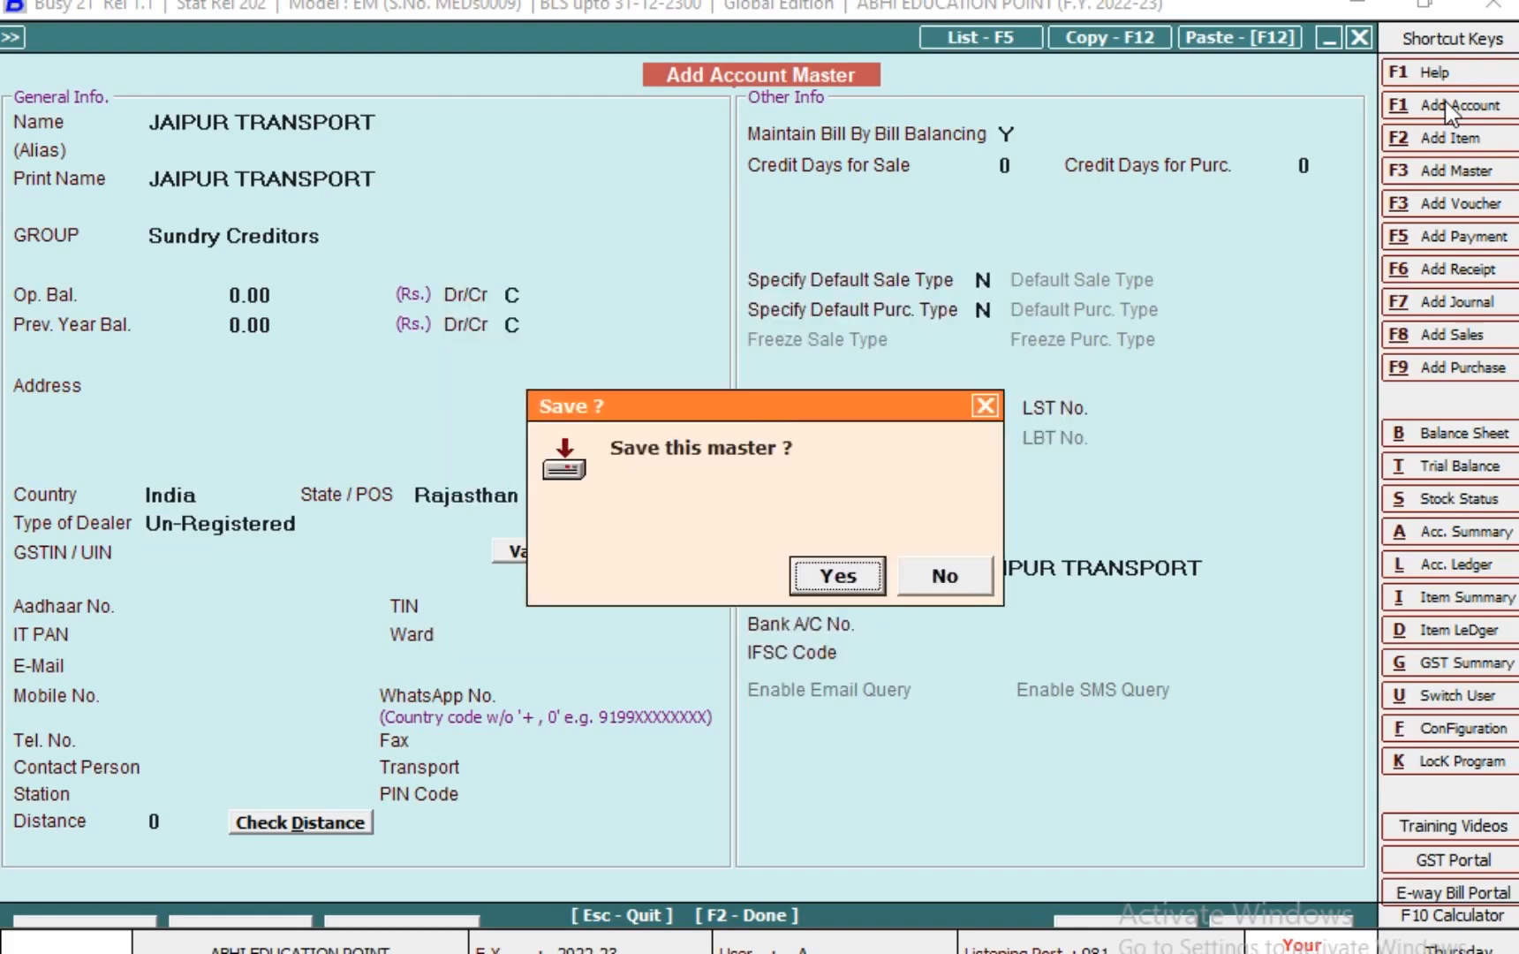
{"action": "key", "text": "Return"}
{"action": "key", "text": "Escape"}
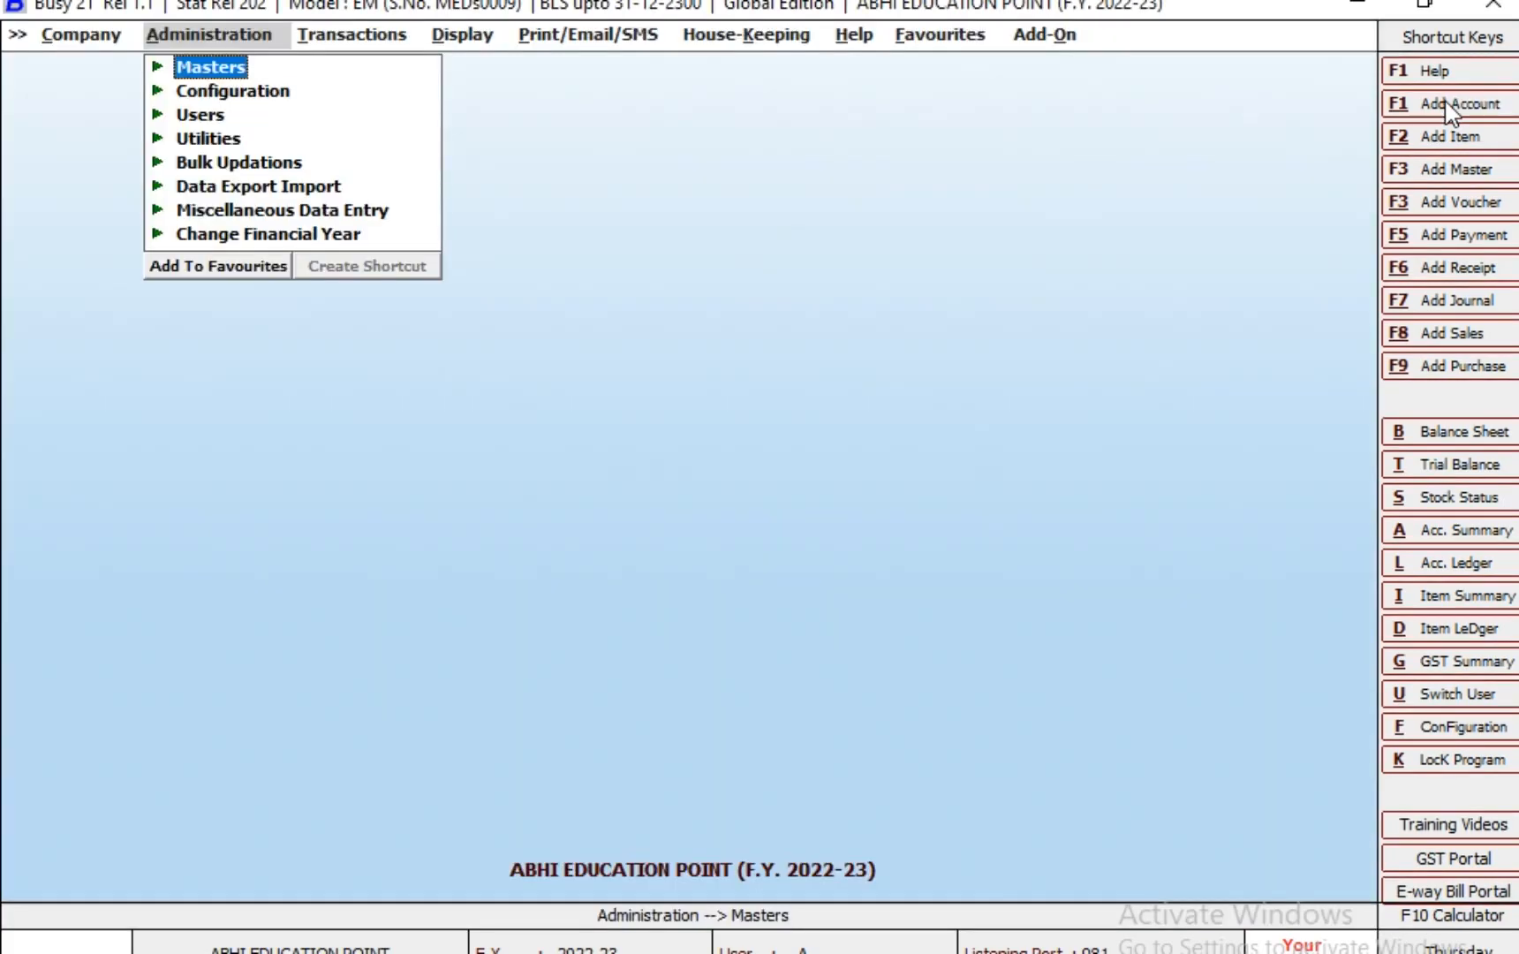
Start another account master named FRIEGHT, keeping the same print name
{"action": "left_click", "coordinate": [1443, 102]}
{"action": "type", "text": "FR"}
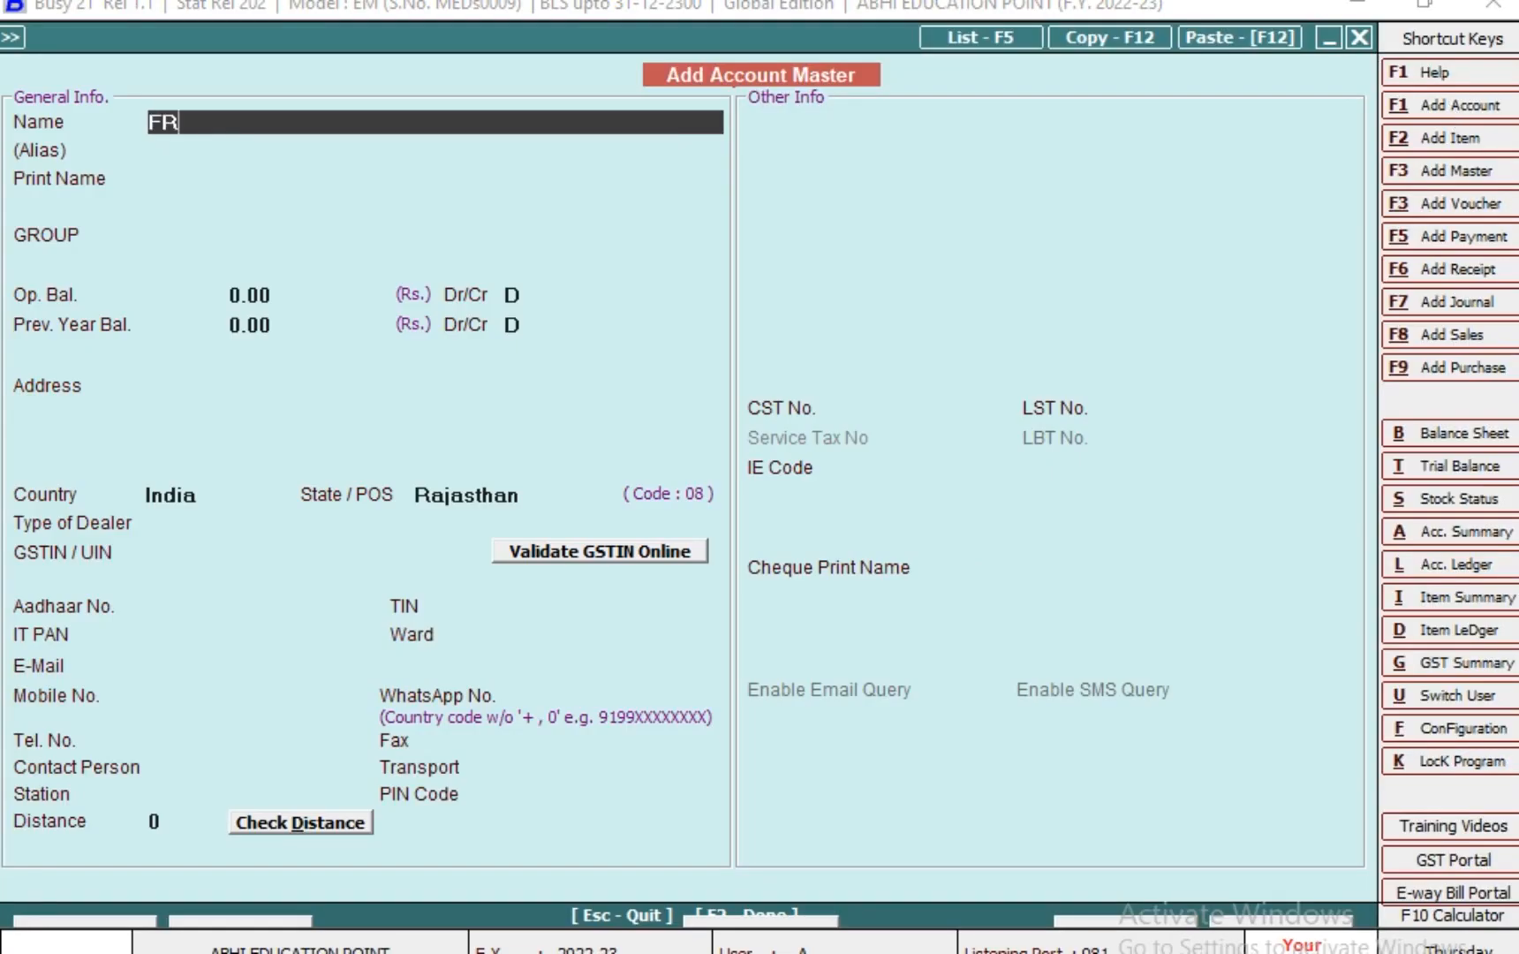
{"action": "type", "text": "IEGHT"}
{"action": "key", "text": "Return"}
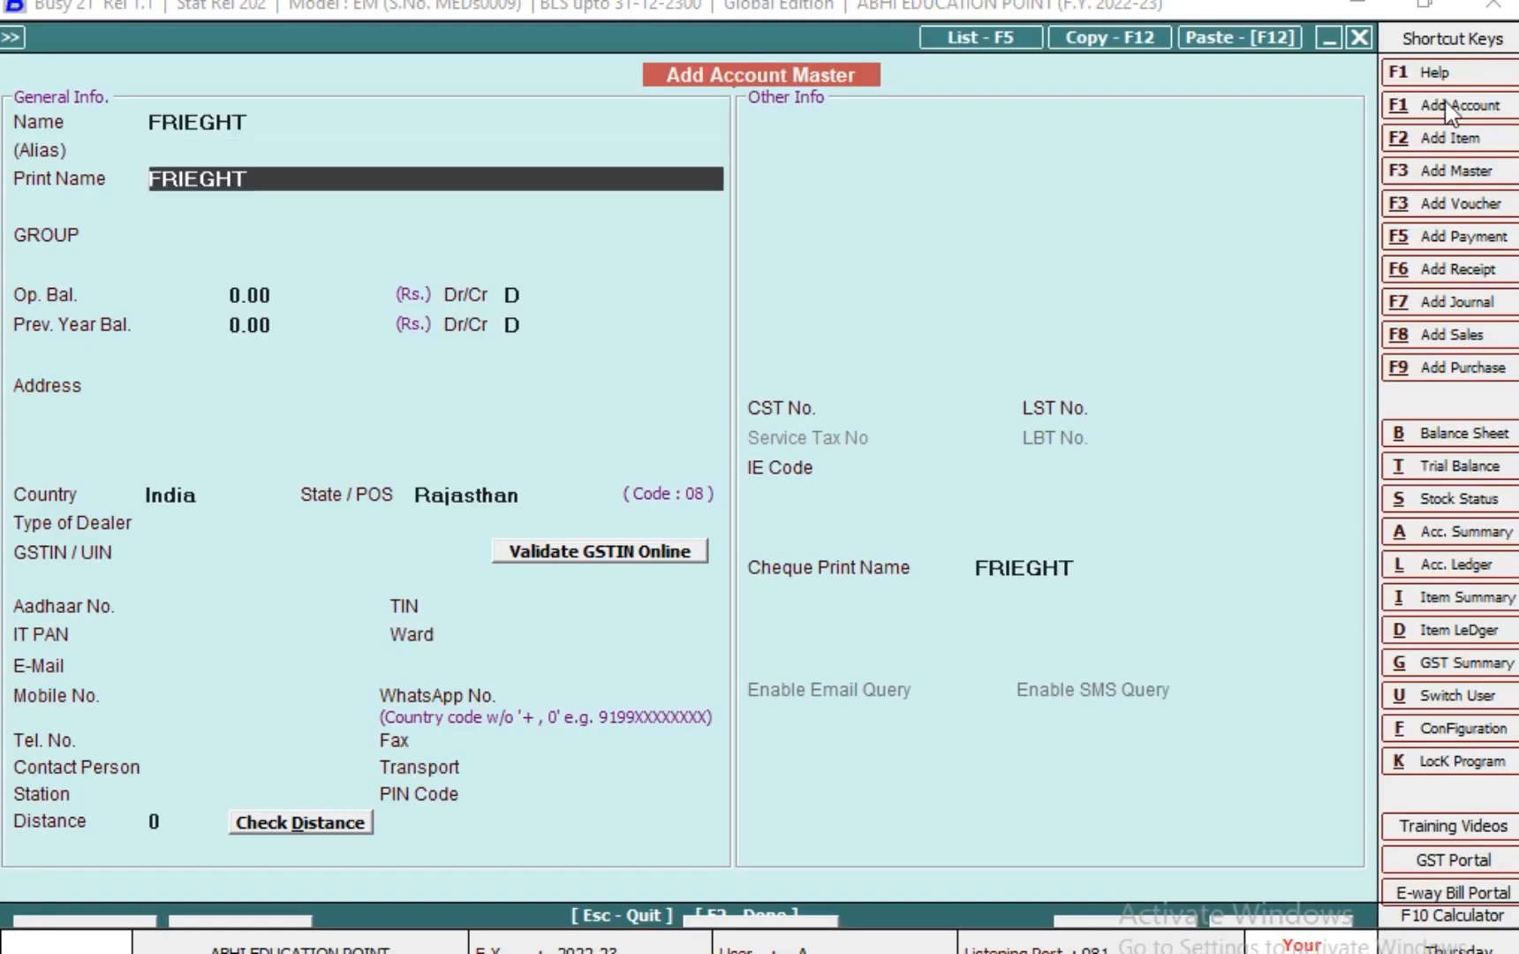
{"action": "key", "text": "Return"}
Assign the FRIEGHT account to the Expenses (Direct/Mfg.) group and keep its GST type as GST Applicable
{"action": "type", "text": "EX"}
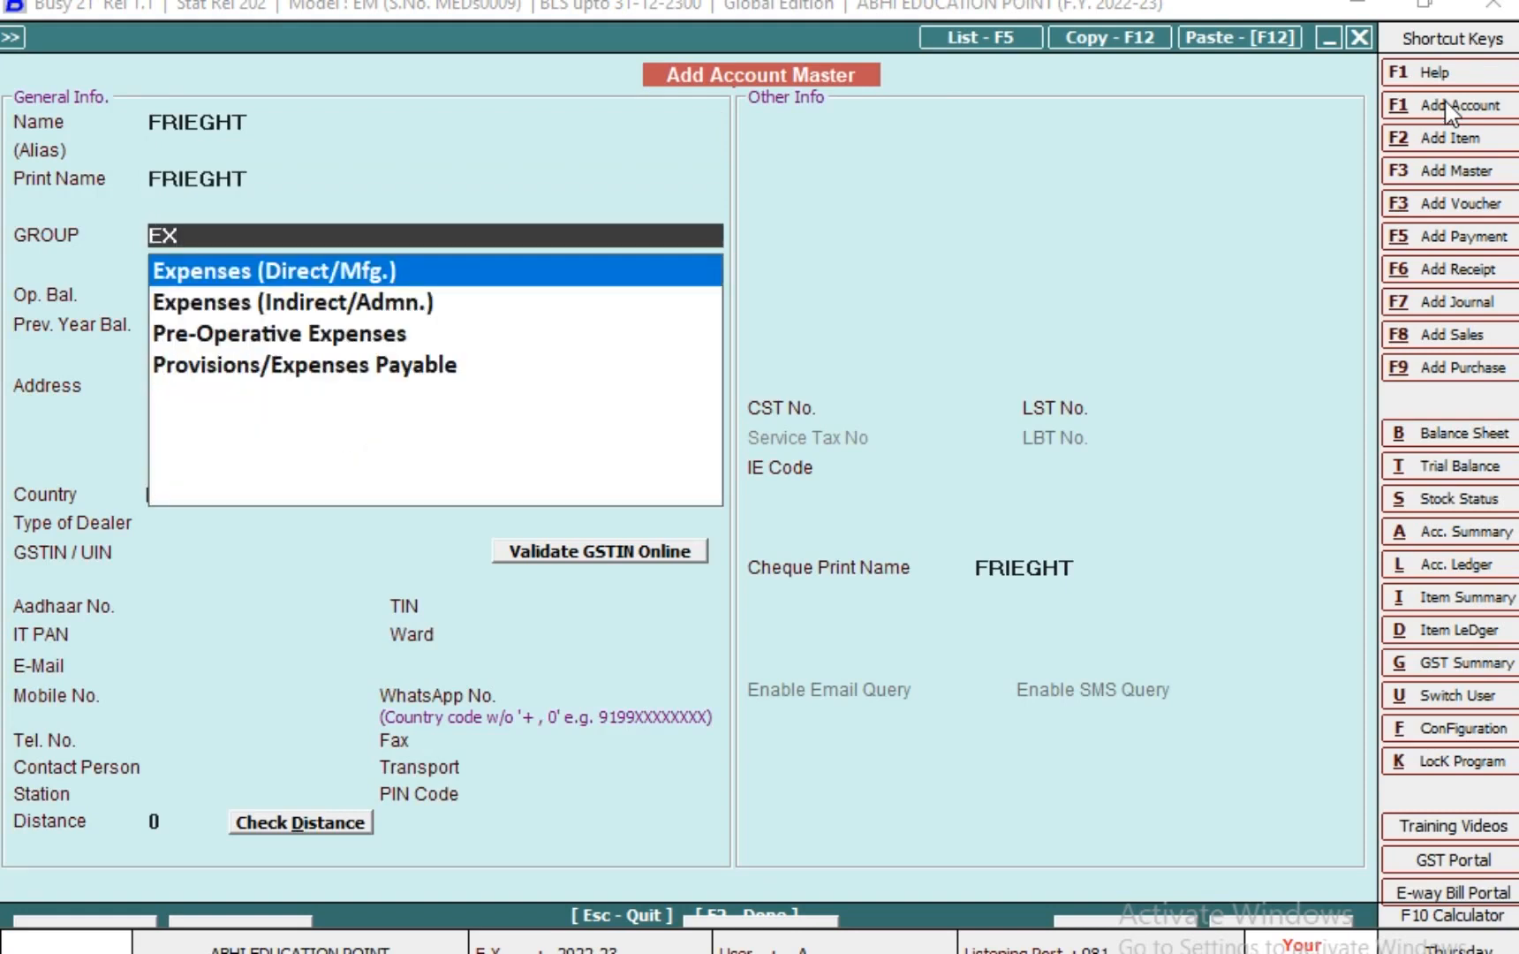
{"action": "key", "text": "Return"}
{"action": "key", "text": "Return"}
{"action": "key", "text": "Return"}
{"action": "key", "text": "Return"}
{"action": "key", "text": "Return"}
{"action": "key", "text": "Return"}
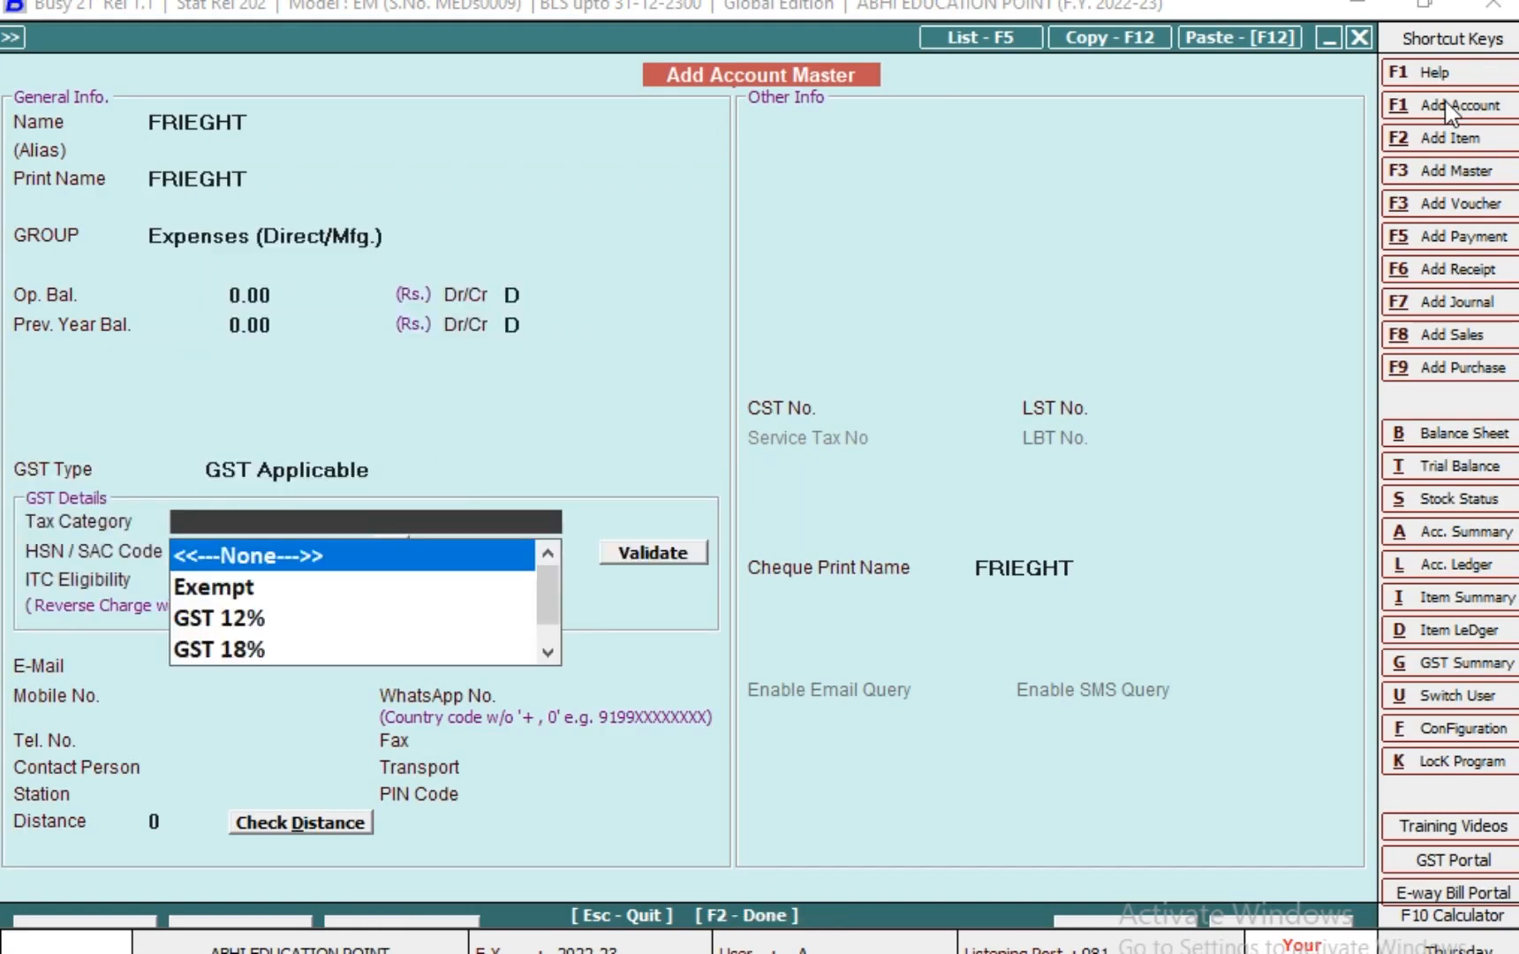
{"action": "key", "text": "Escape"}
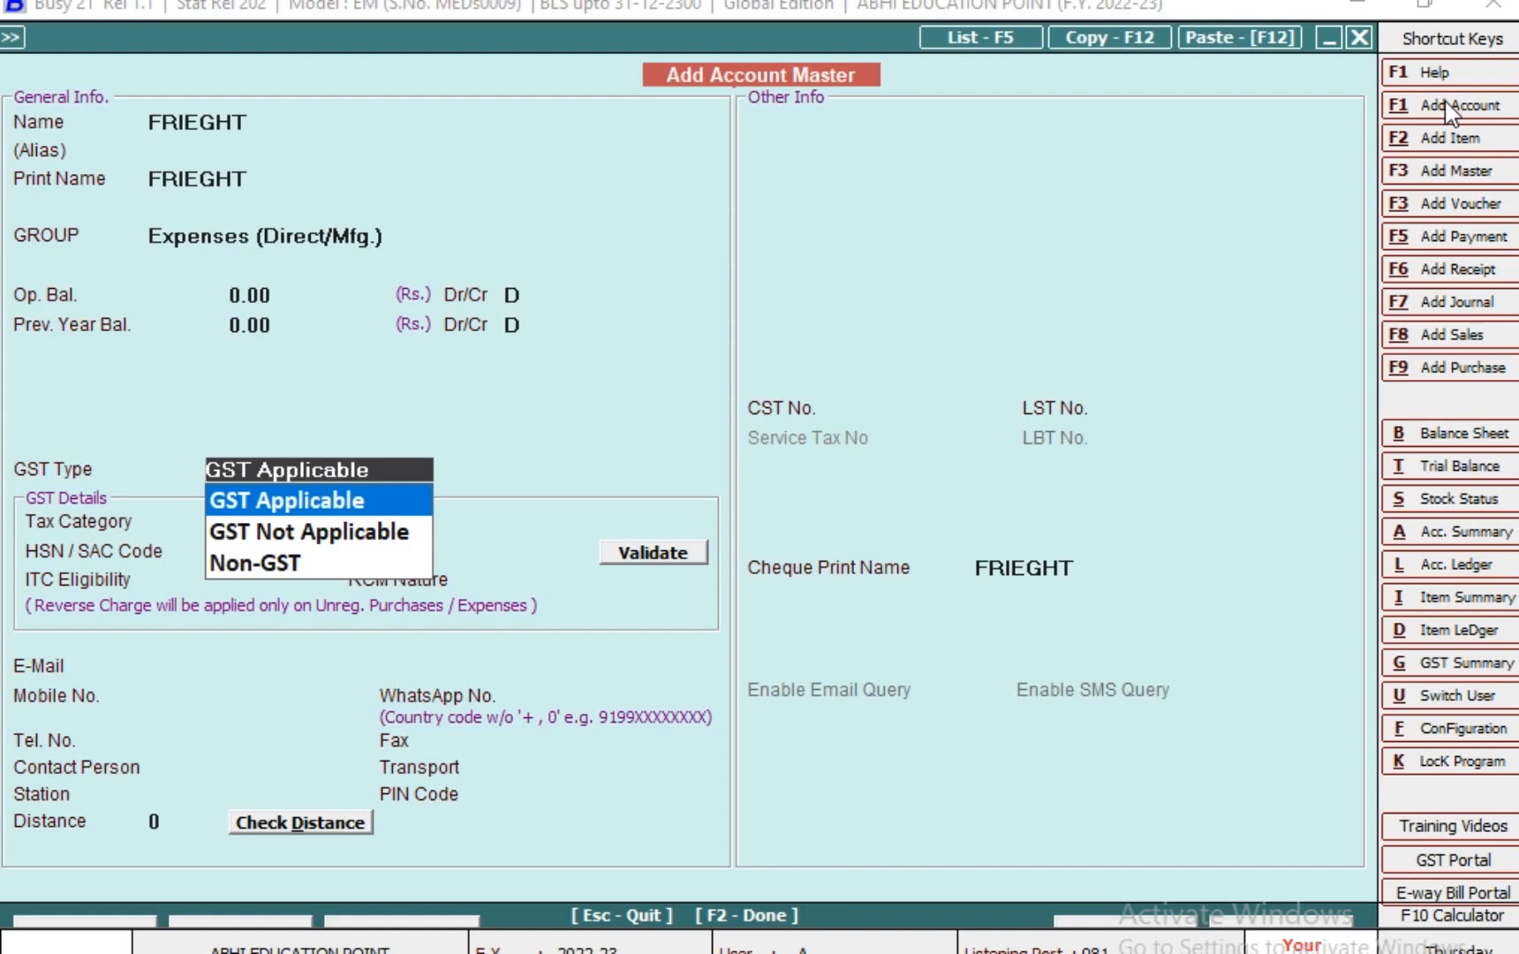
{"action": "key", "text": "Return"}
Set the FRIEGHT account's tax category to GST 5% and leave the HSN / SAC code blank
{"action": "key", "text": "Down"}
{"action": "key", "text": "Down"}
{"action": "key", "text": "Down"}
{"action": "key", "text": "Down"}
{"action": "key", "text": "Down"}
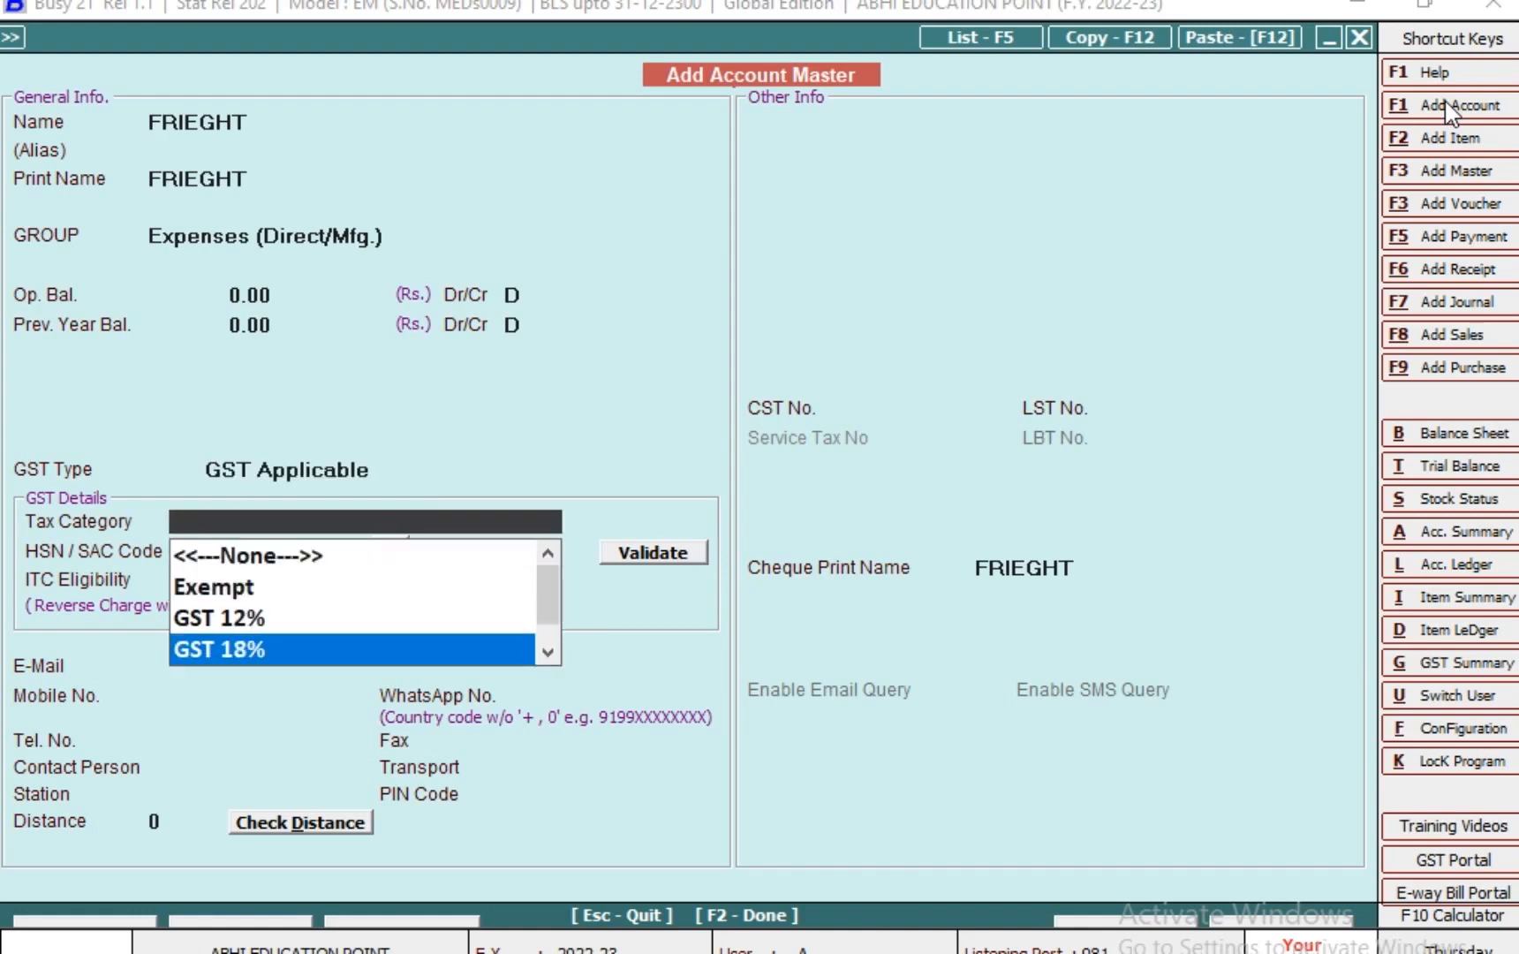
{"action": "key", "text": "Return"}
{"action": "key", "text": "Return"}
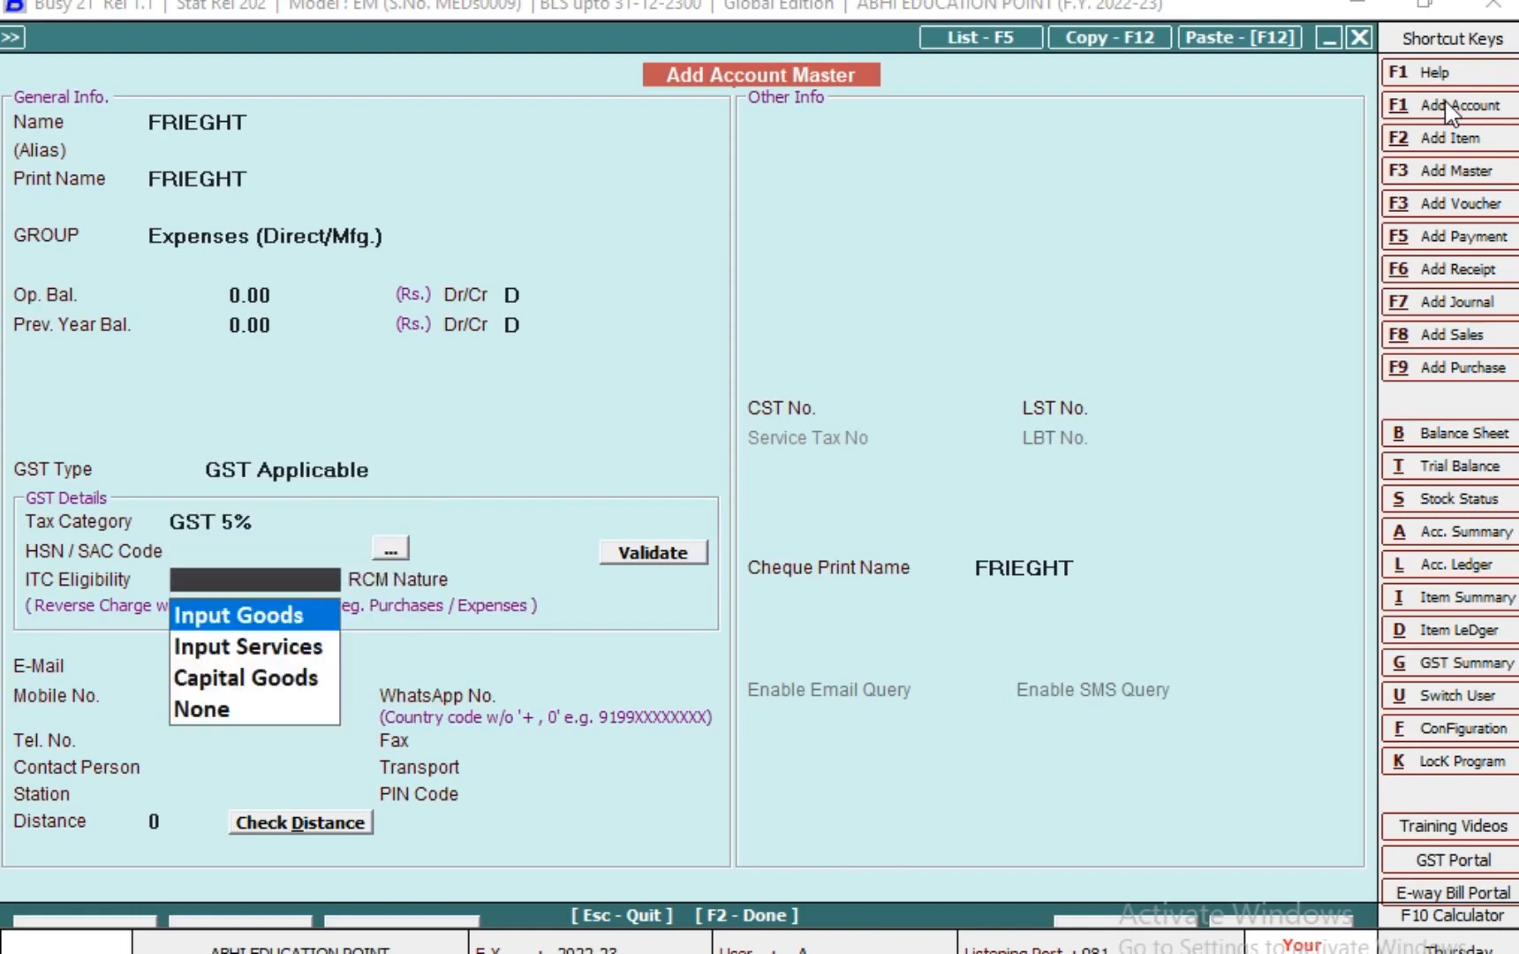
Set the ITC eligibility to Input Services and the RCM nature to Compulsory
{"action": "key", "text": "Down"}
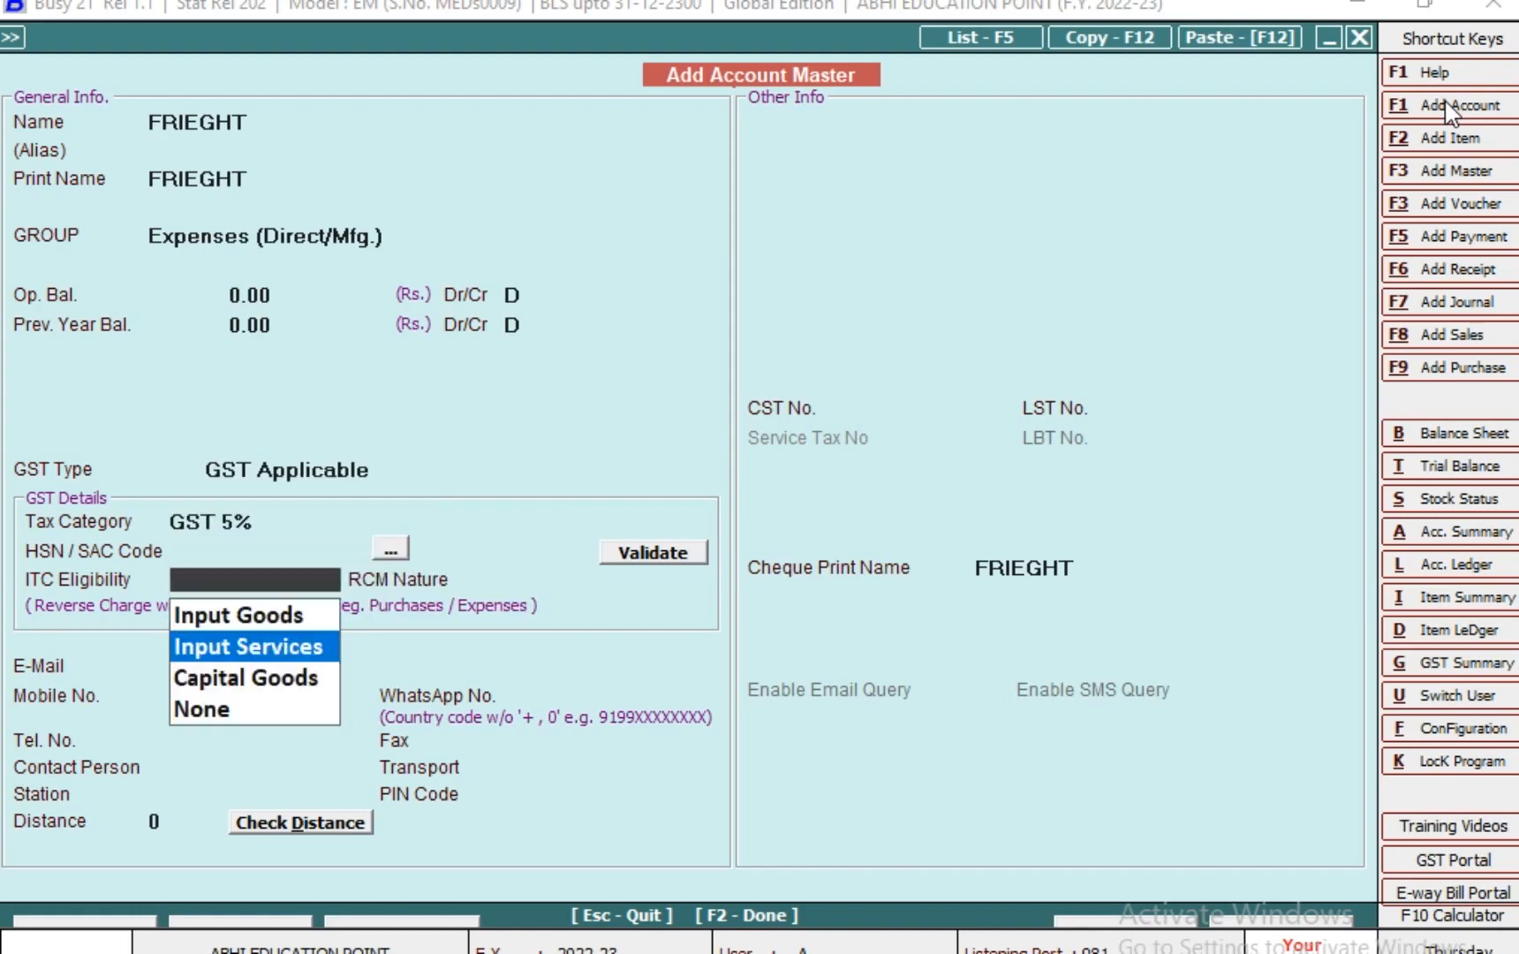
{"action": "key", "text": "Return"}
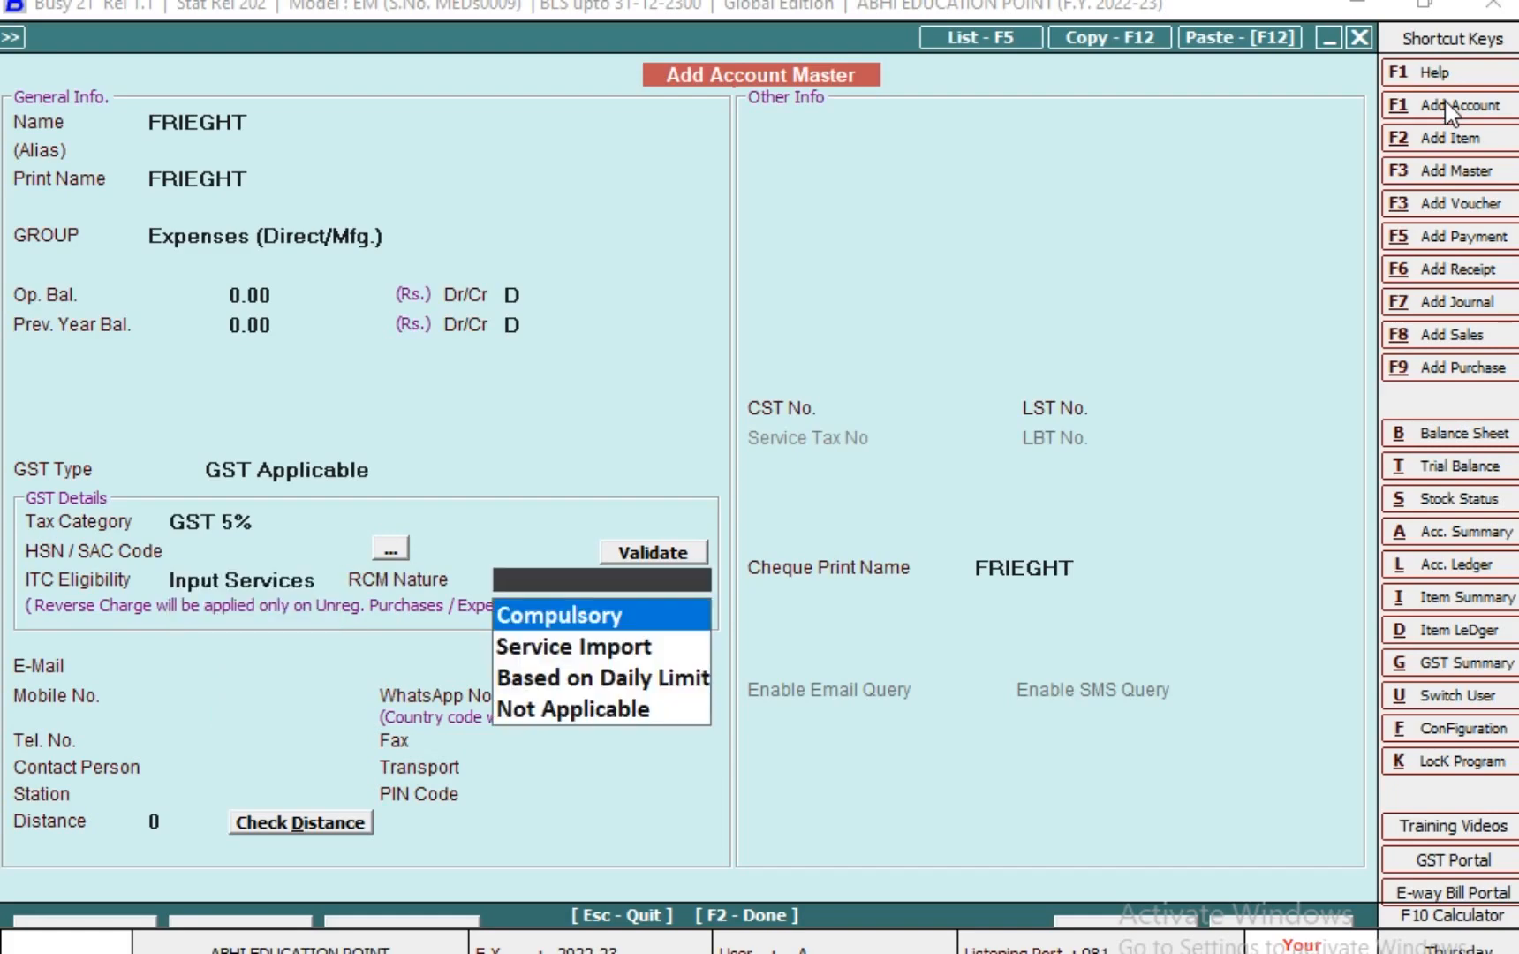
{"action": "key", "text": "Return"}
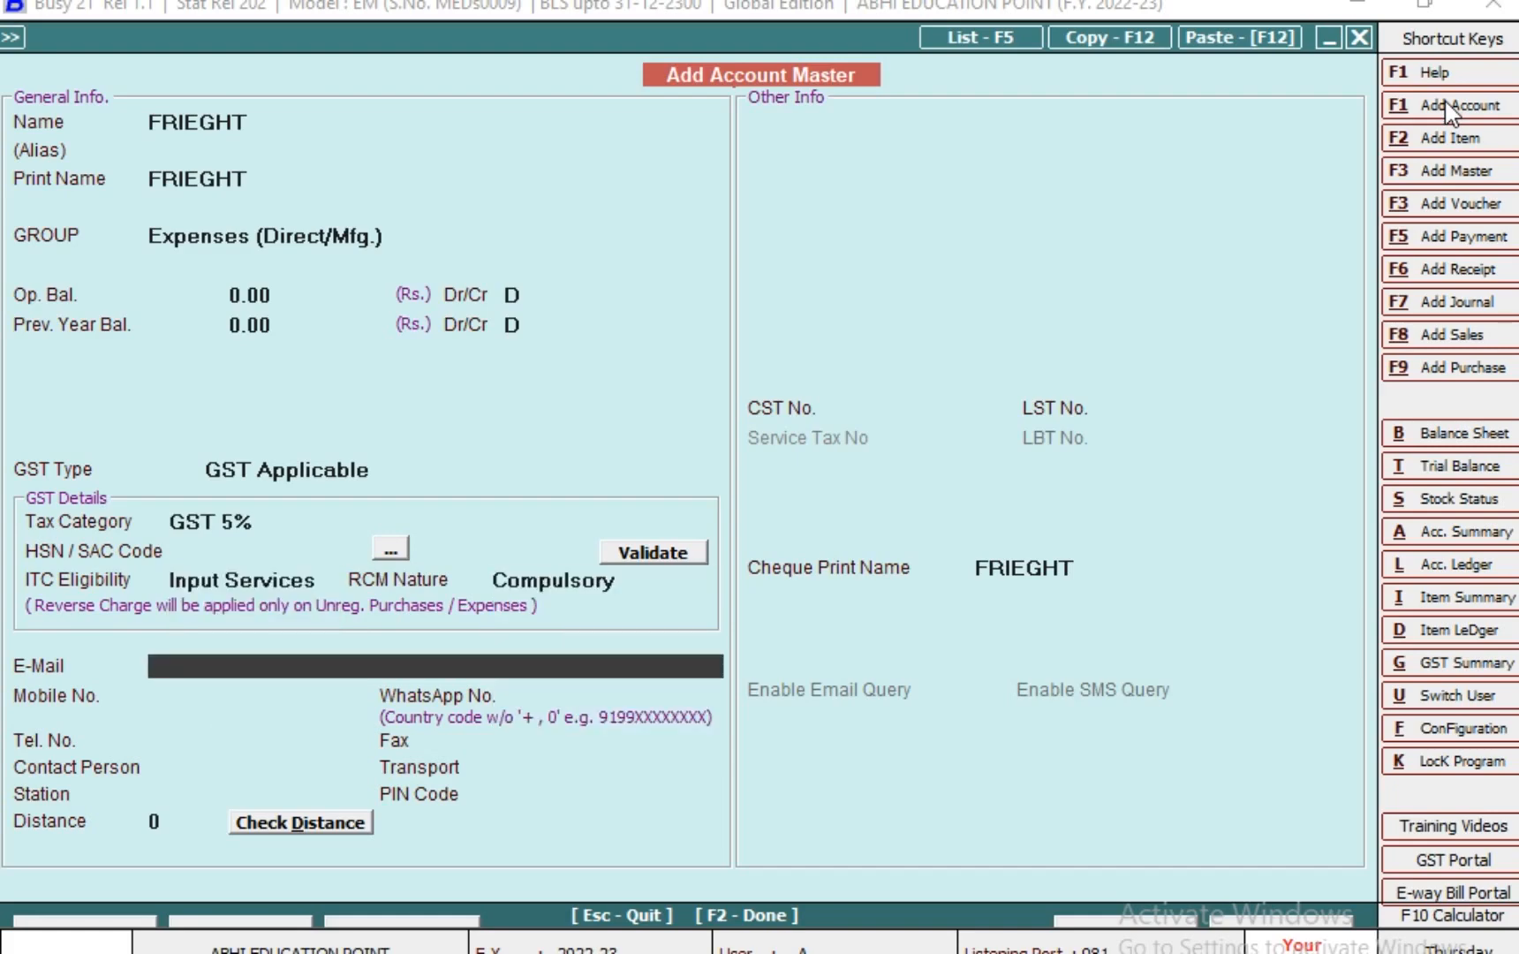
Save the FRIEGHT account master and switch back to the Excel worksheet with the RCM table
{"action": "key", "text": "F2"}
{"action": "key", "text": "Return"}
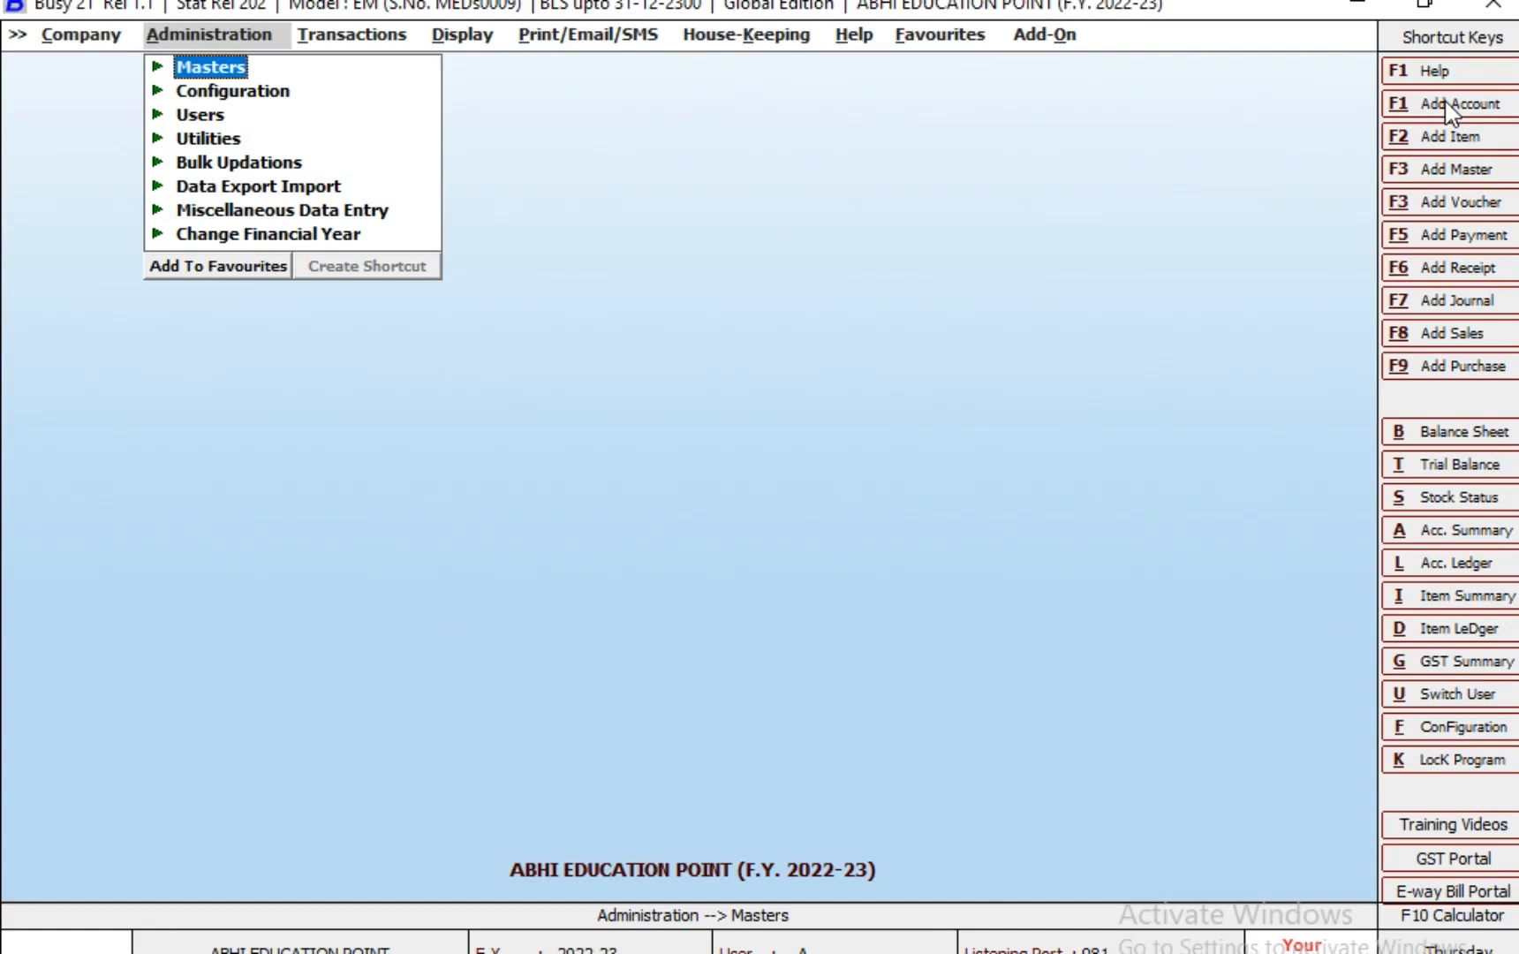
{"action": "key", "text": "alt+Tab"}
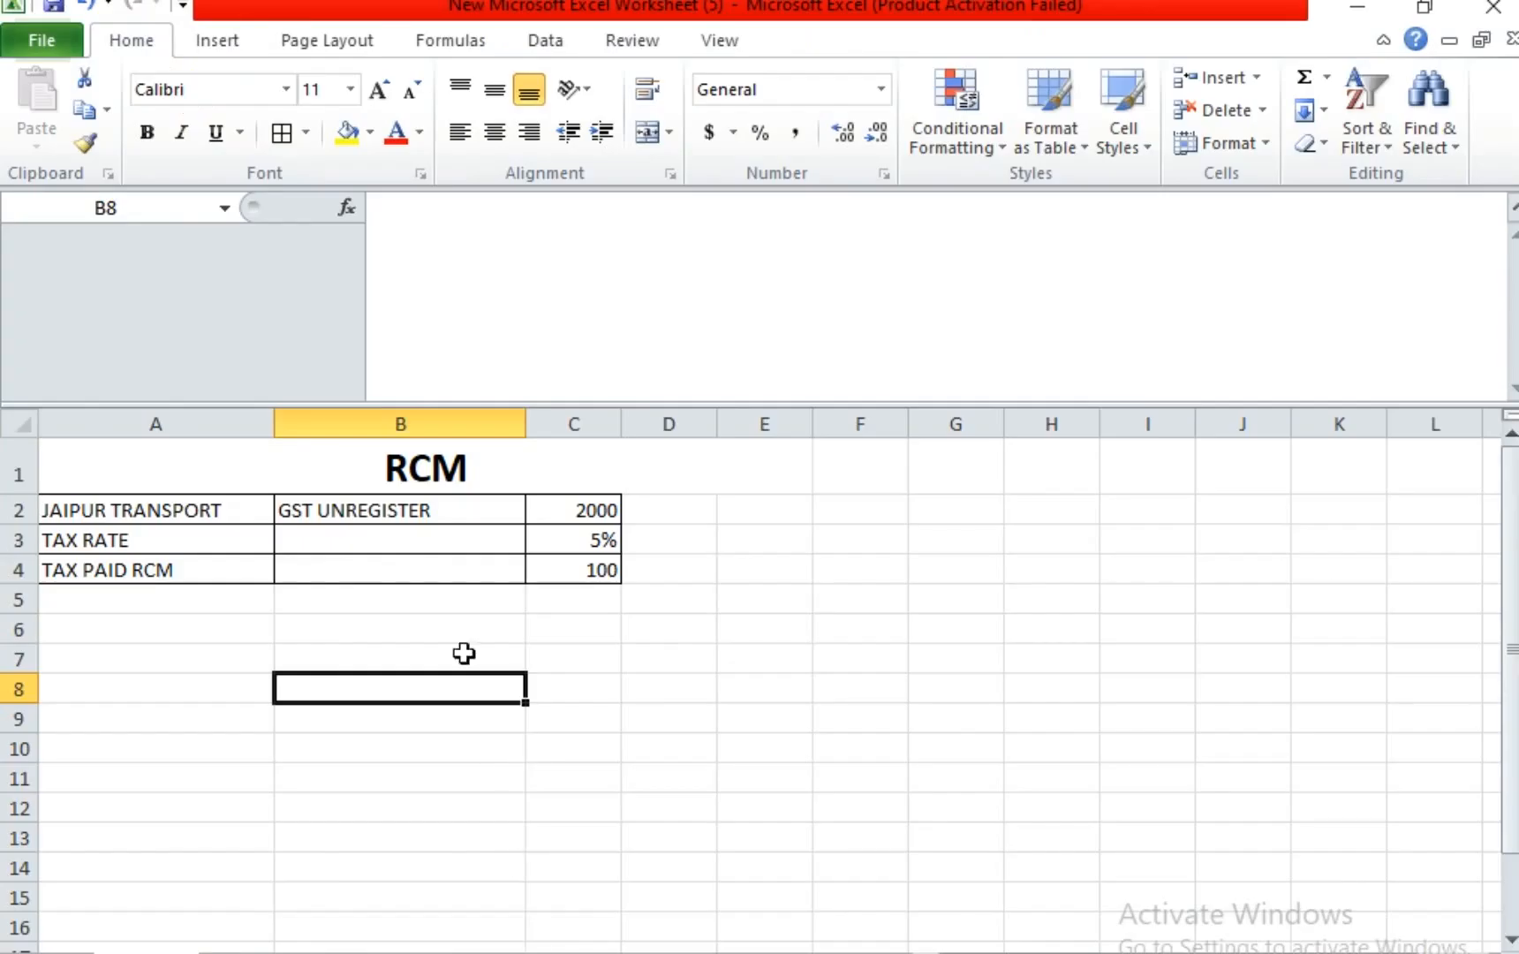
Switch from the Excel RCM table to Busy and start a journal voucher in the Main series dated 15-01-2023
{"action": "left_click", "coordinate": [586, 509]}
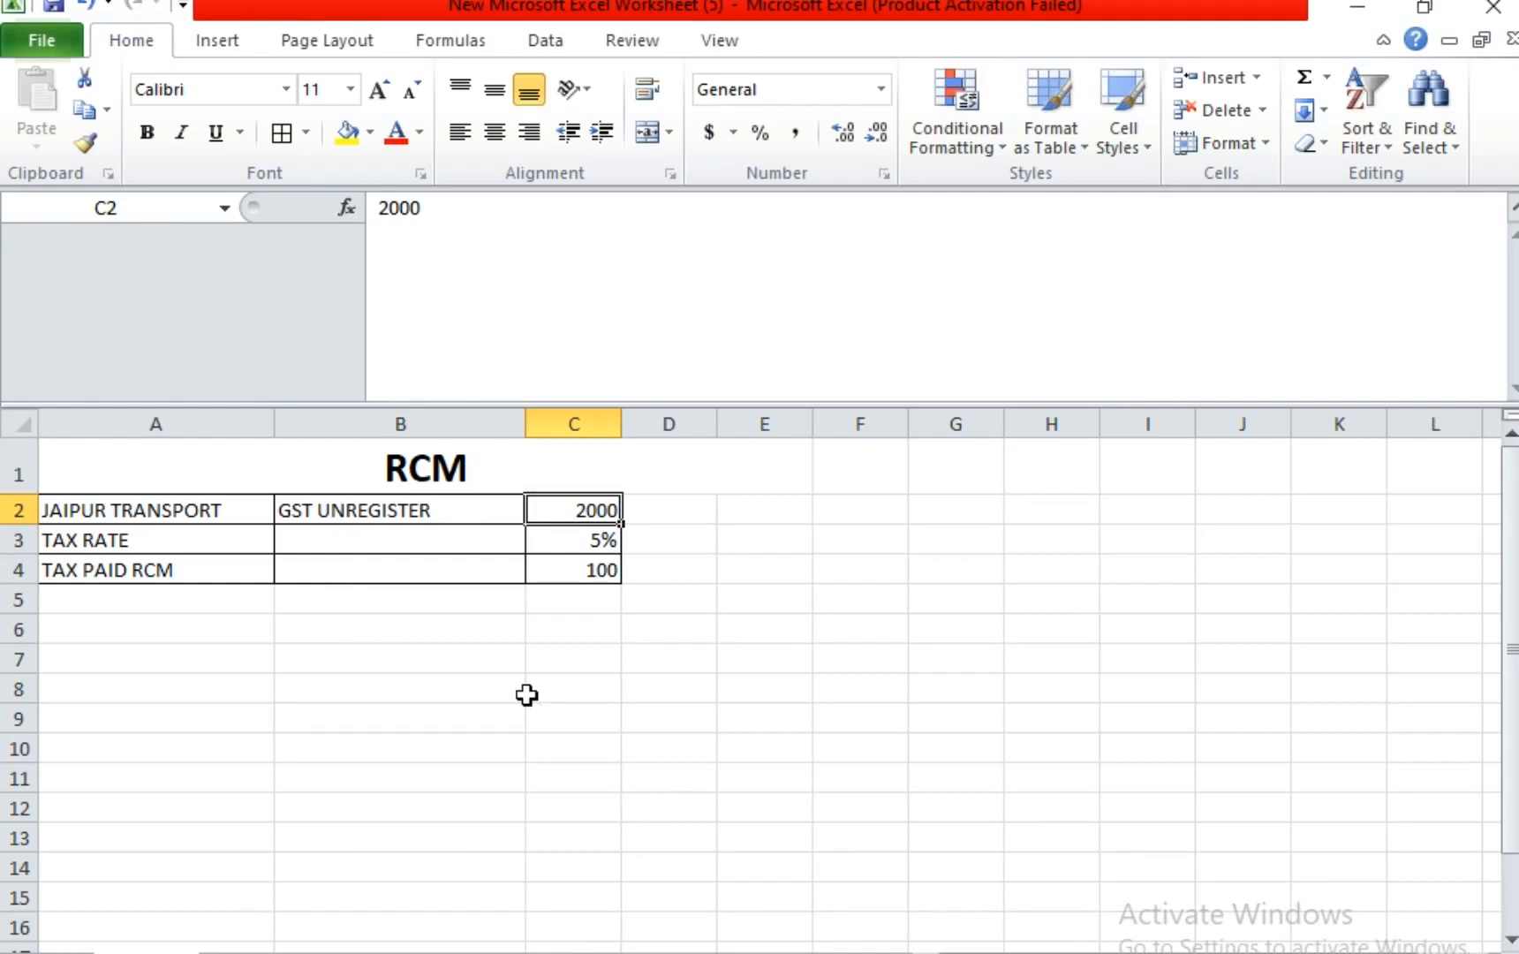
{"action": "left_click", "coordinate": [219, 518]}
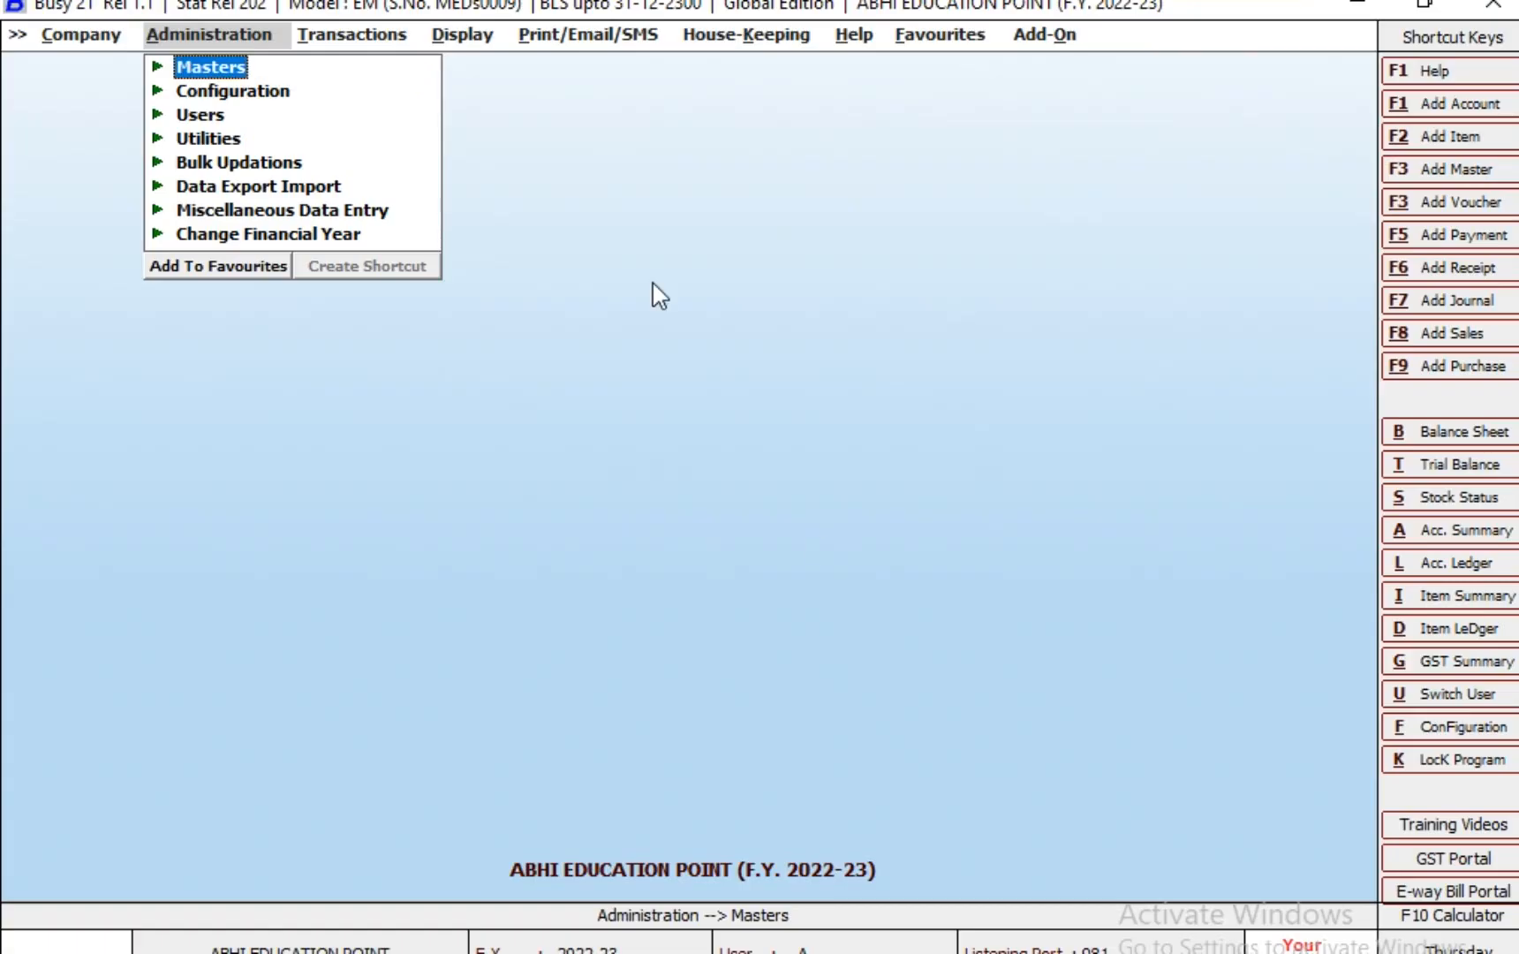
{"action": "key", "text": "Right"}
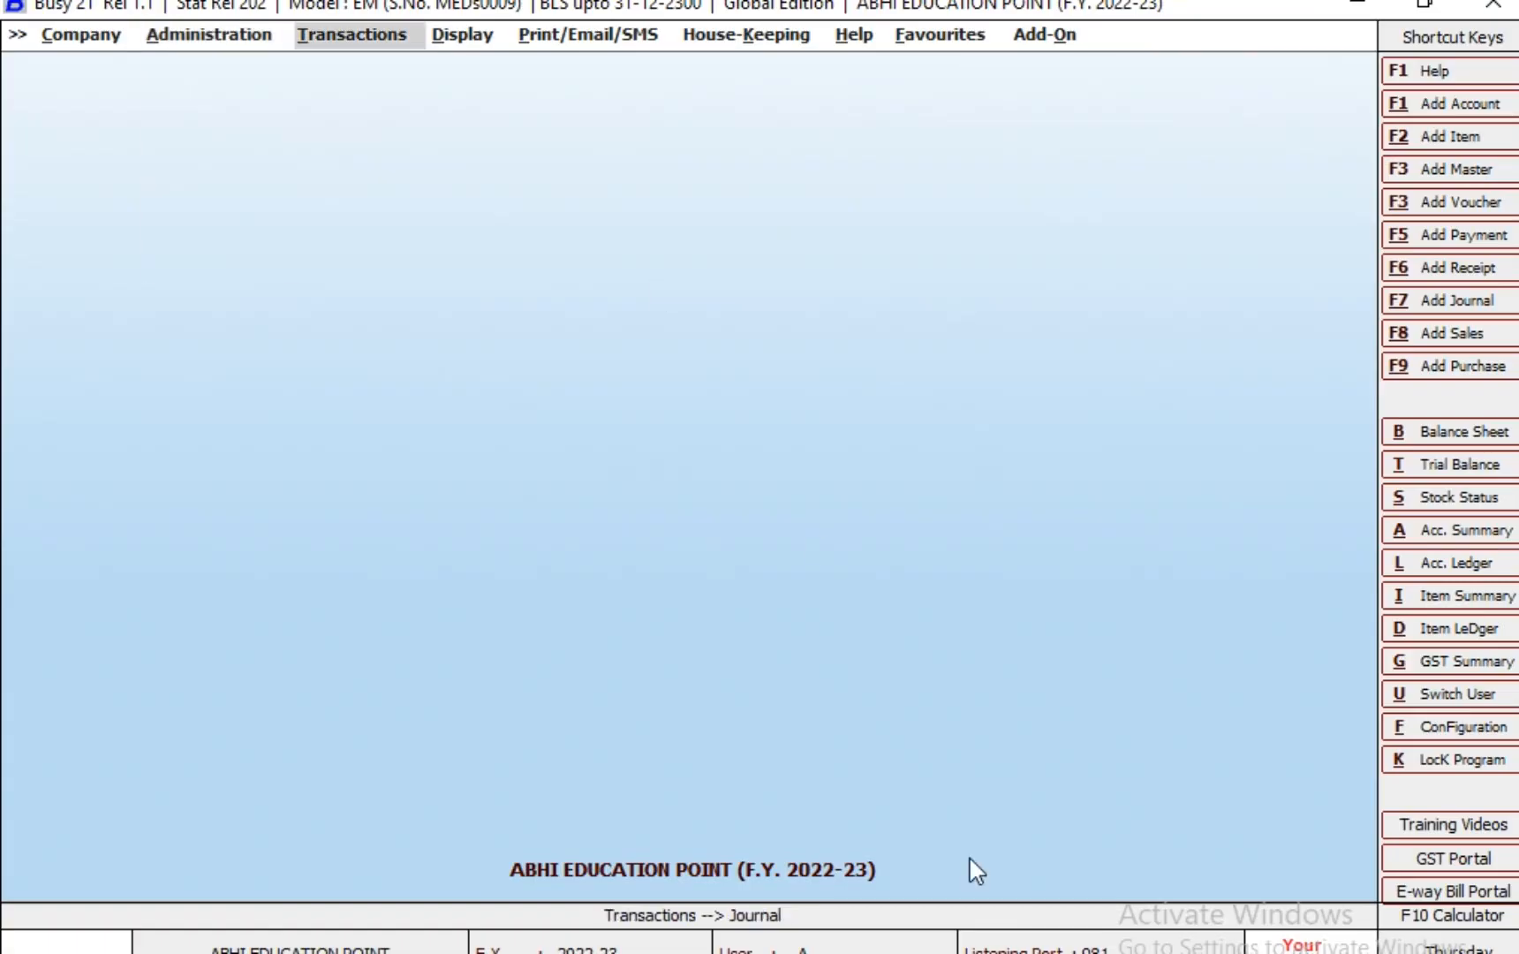
{"action": "key", "text": "Return"}
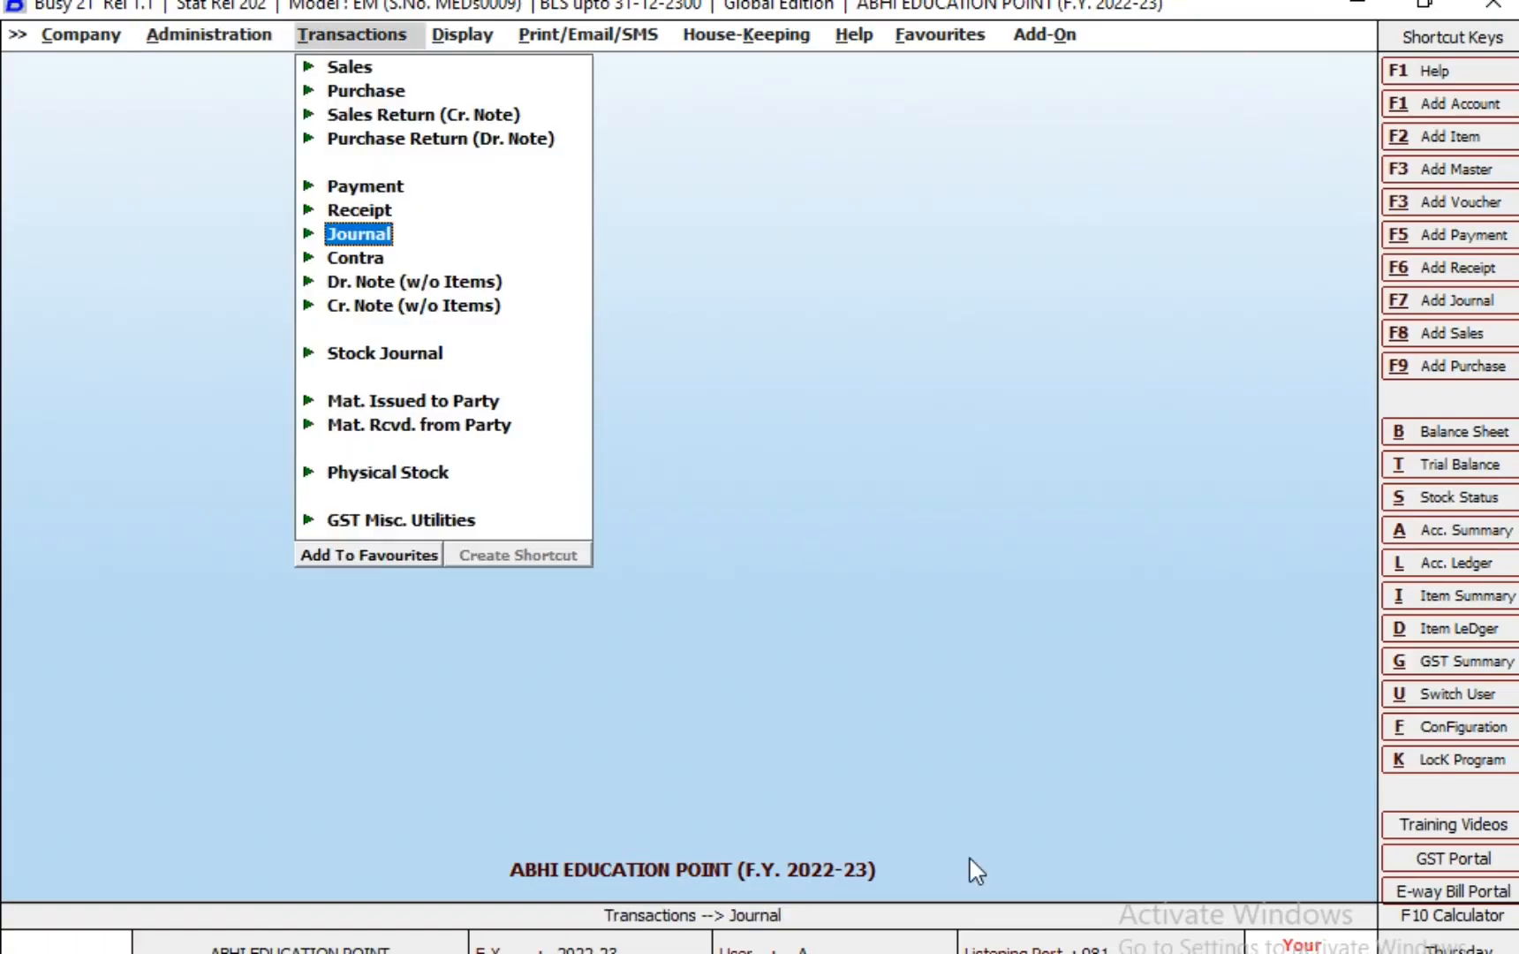
{"action": "key", "text": "Return"}
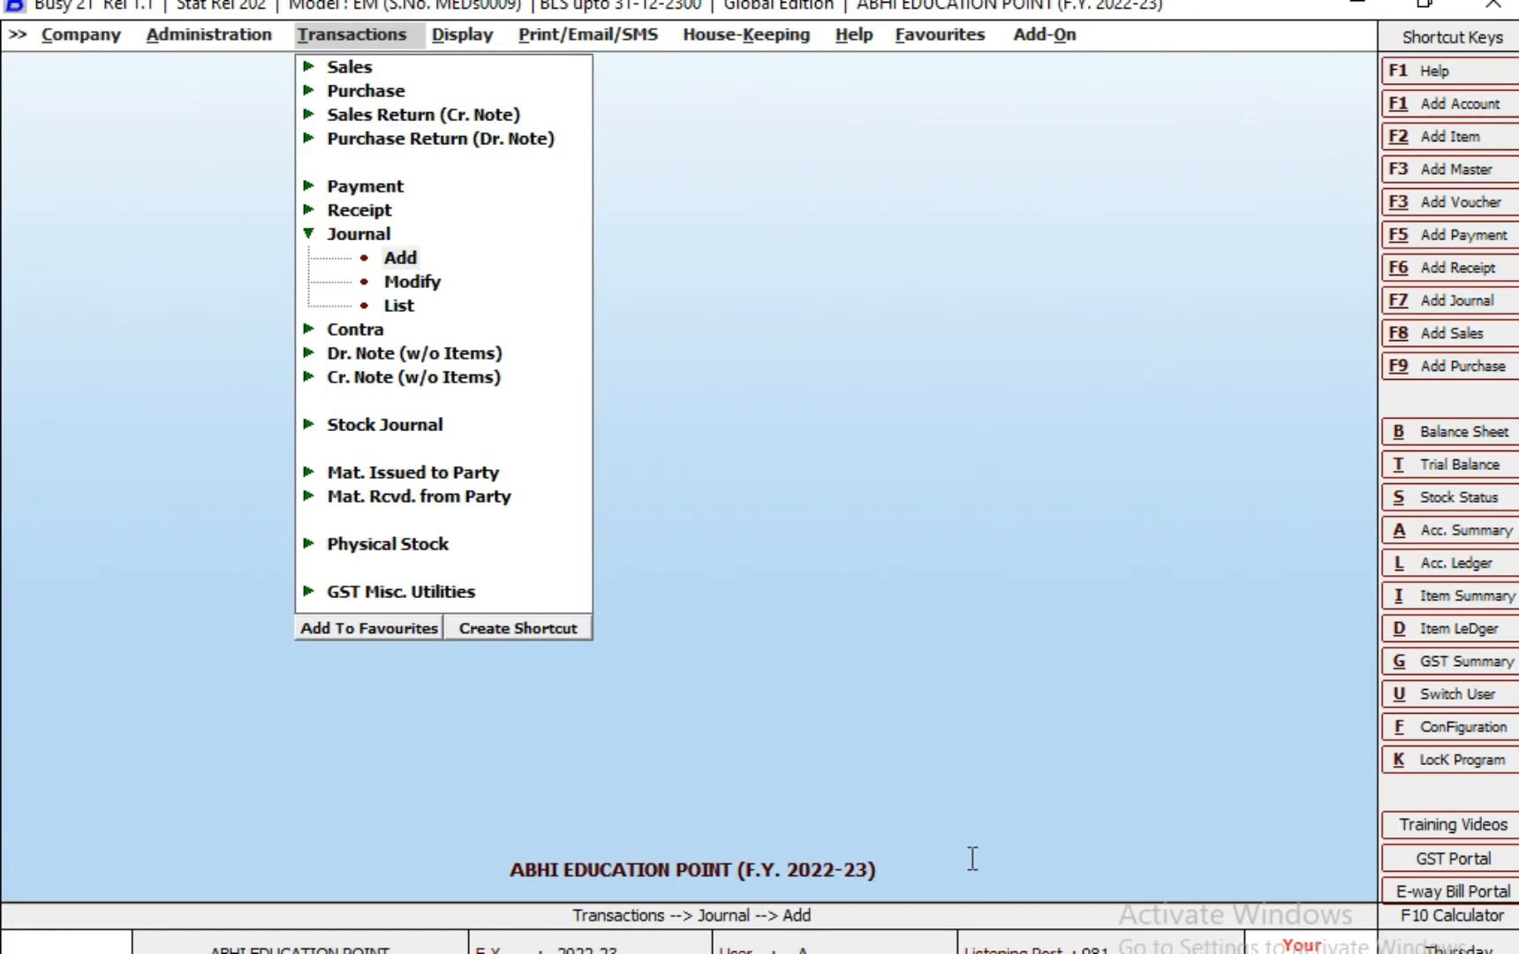
{"action": "key", "text": "Return"}
{"action": "key", "text": "Return"}
{"action": "type", "text": "15-01"}
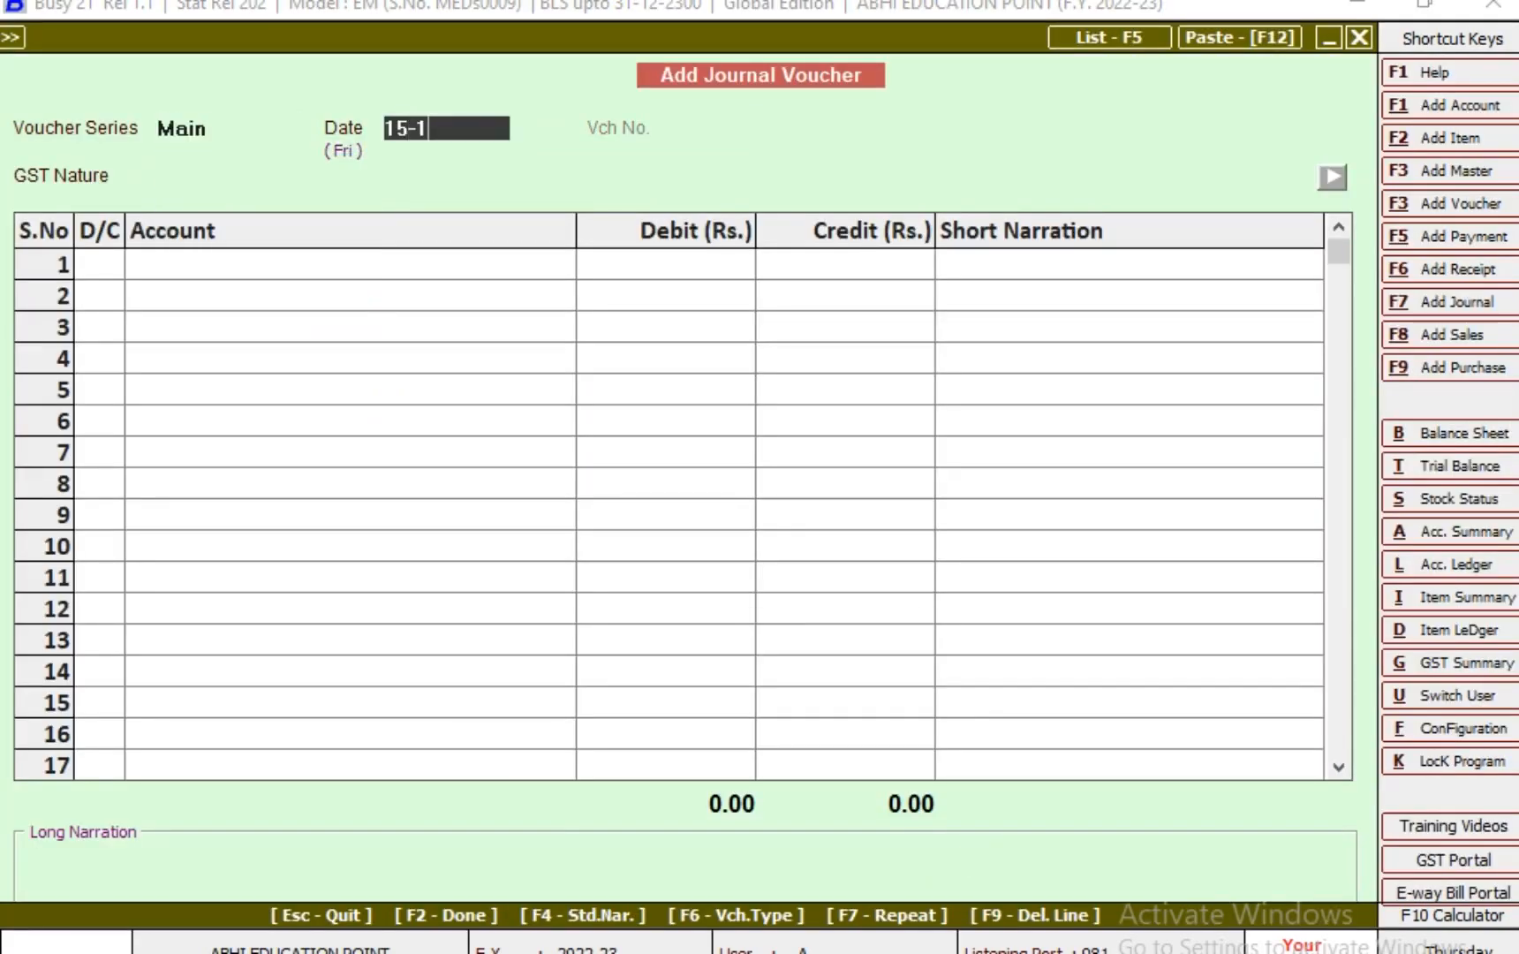
{"action": "key", "text": "Return"}
{"action": "key", "text": "Return"}
Set the journal voucher's GST nature to RCM Expense
{"action": "key", "text": "Up"}
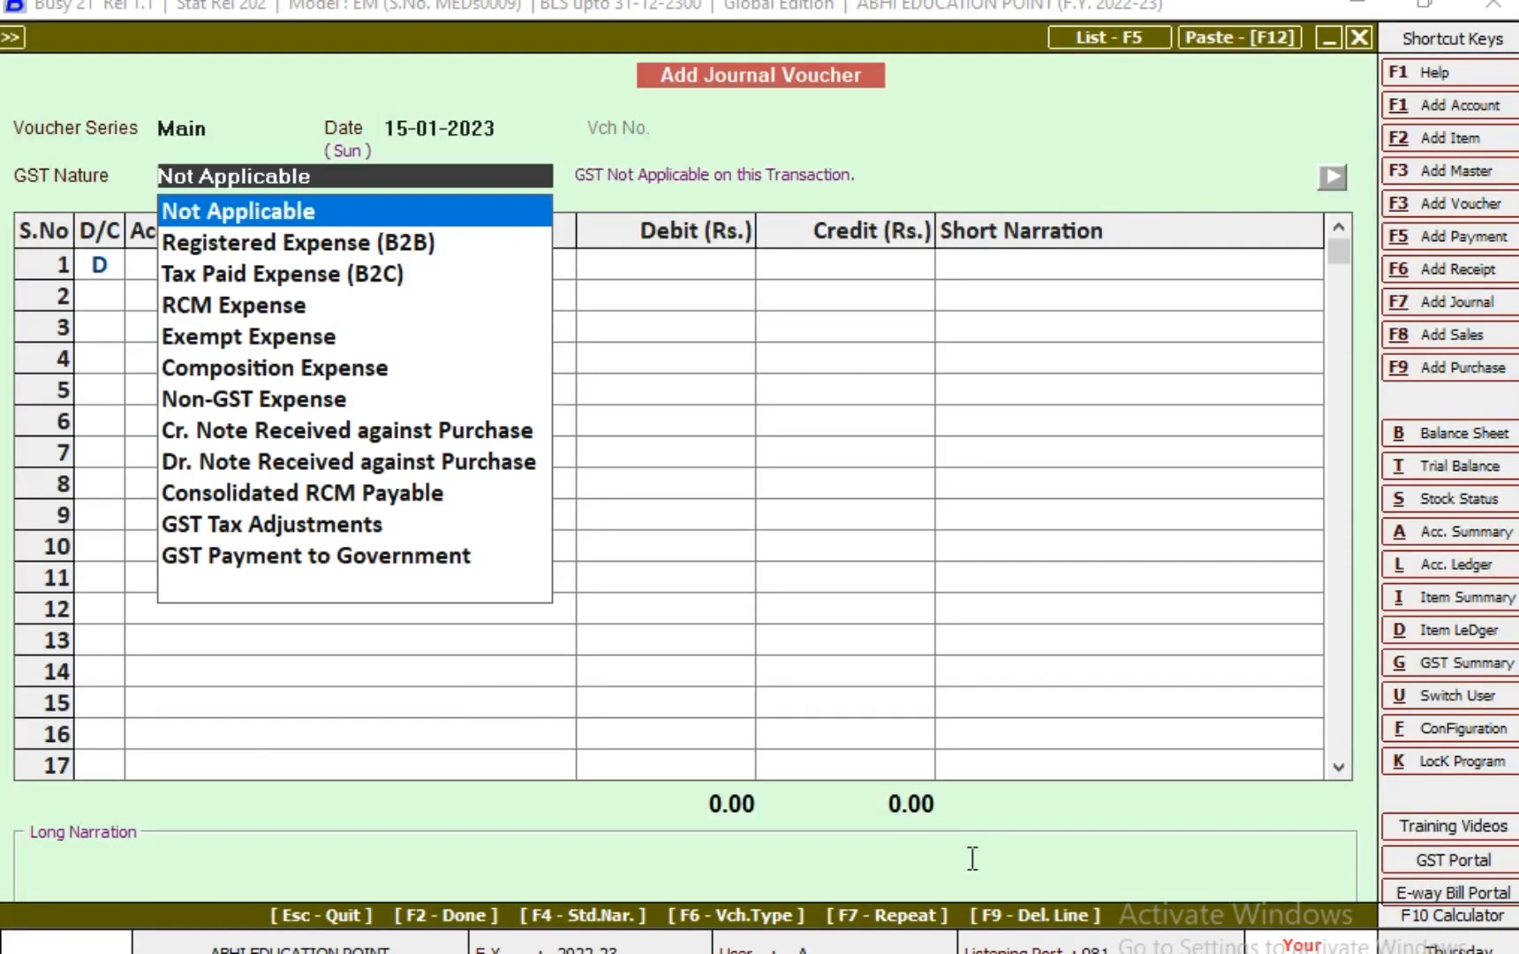
{"action": "key", "text": "Down"}
{"action": "key", "text": "Down"}
{"action": "key", "text": "Down"}
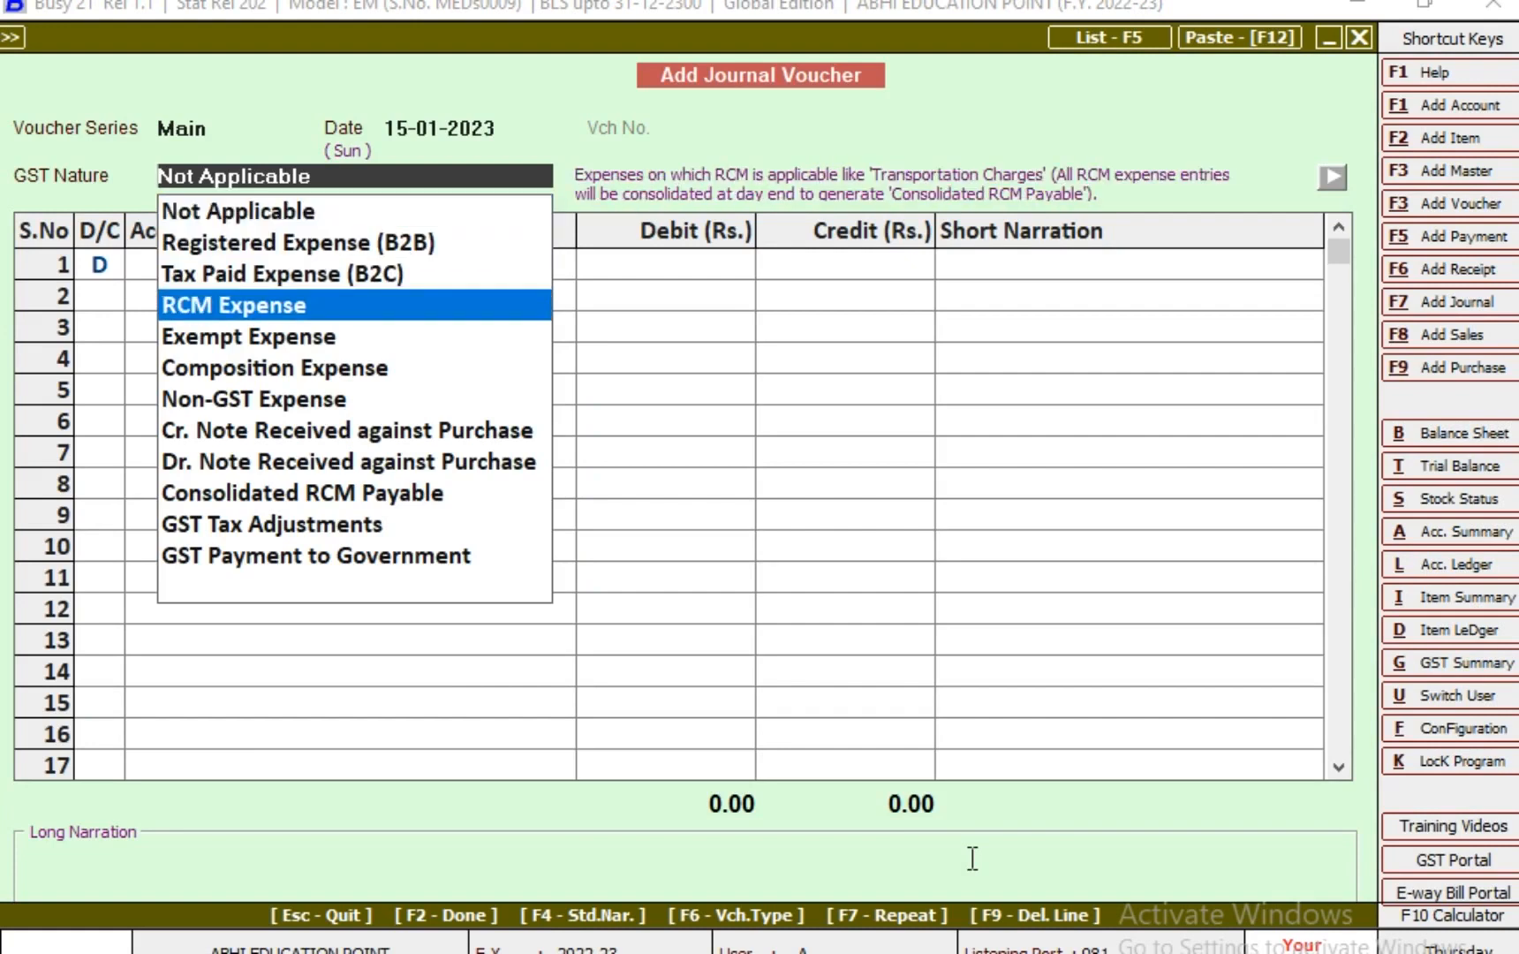
{"action": "key", "text": "Return"}
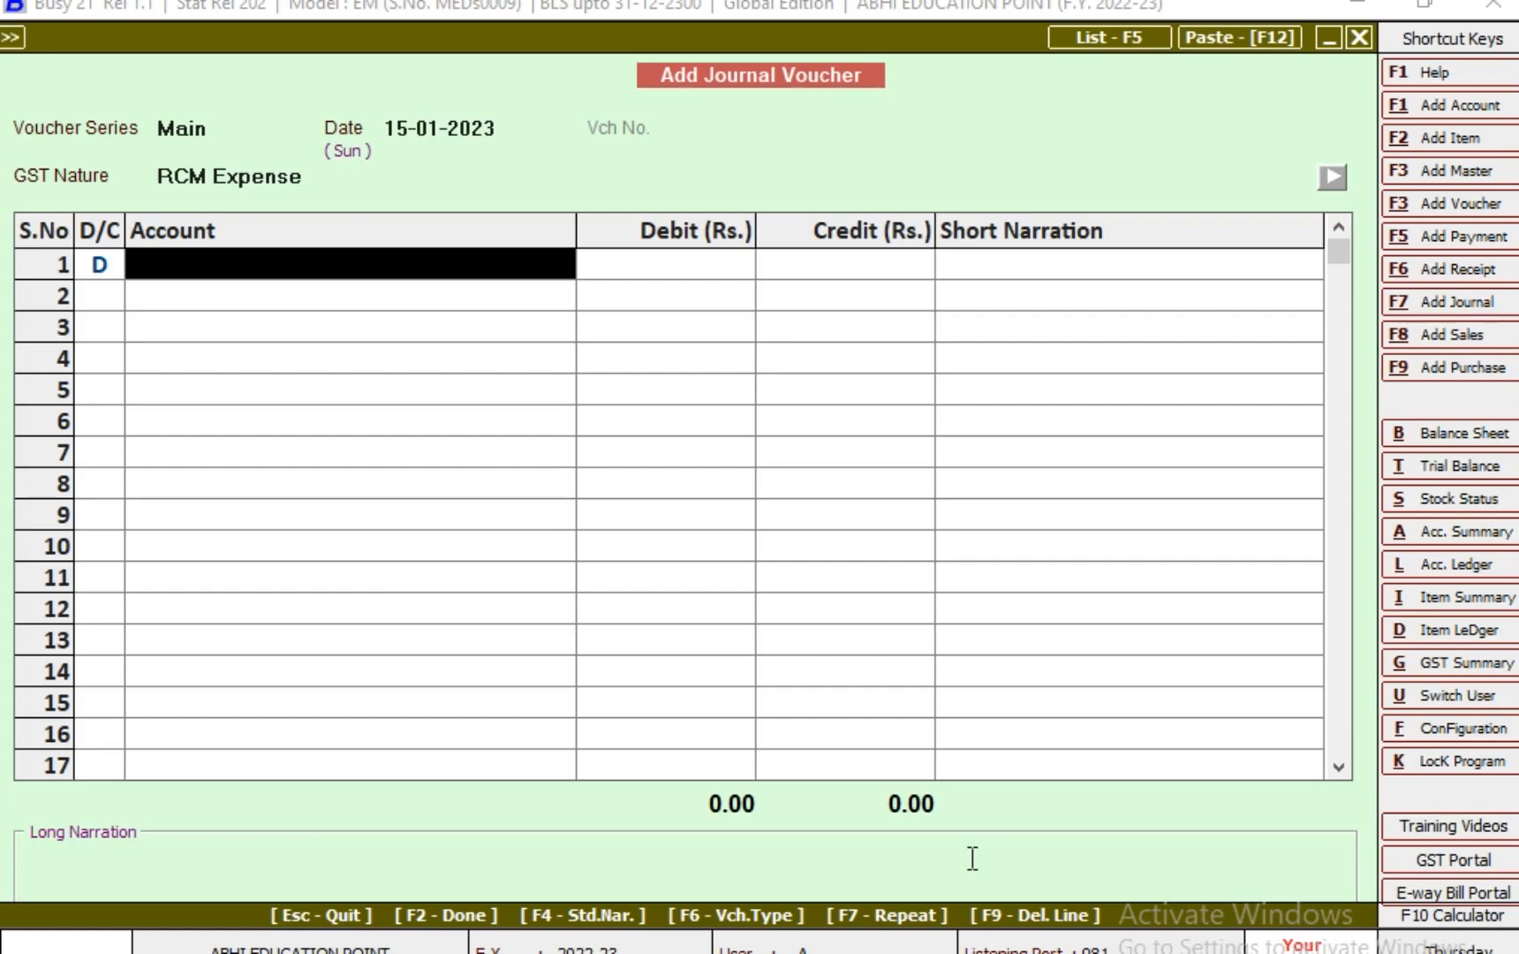
Debit the FRIEGHT account with 2,000 in the first row of the journal voucher
{"action": "type", "text": "fr"}
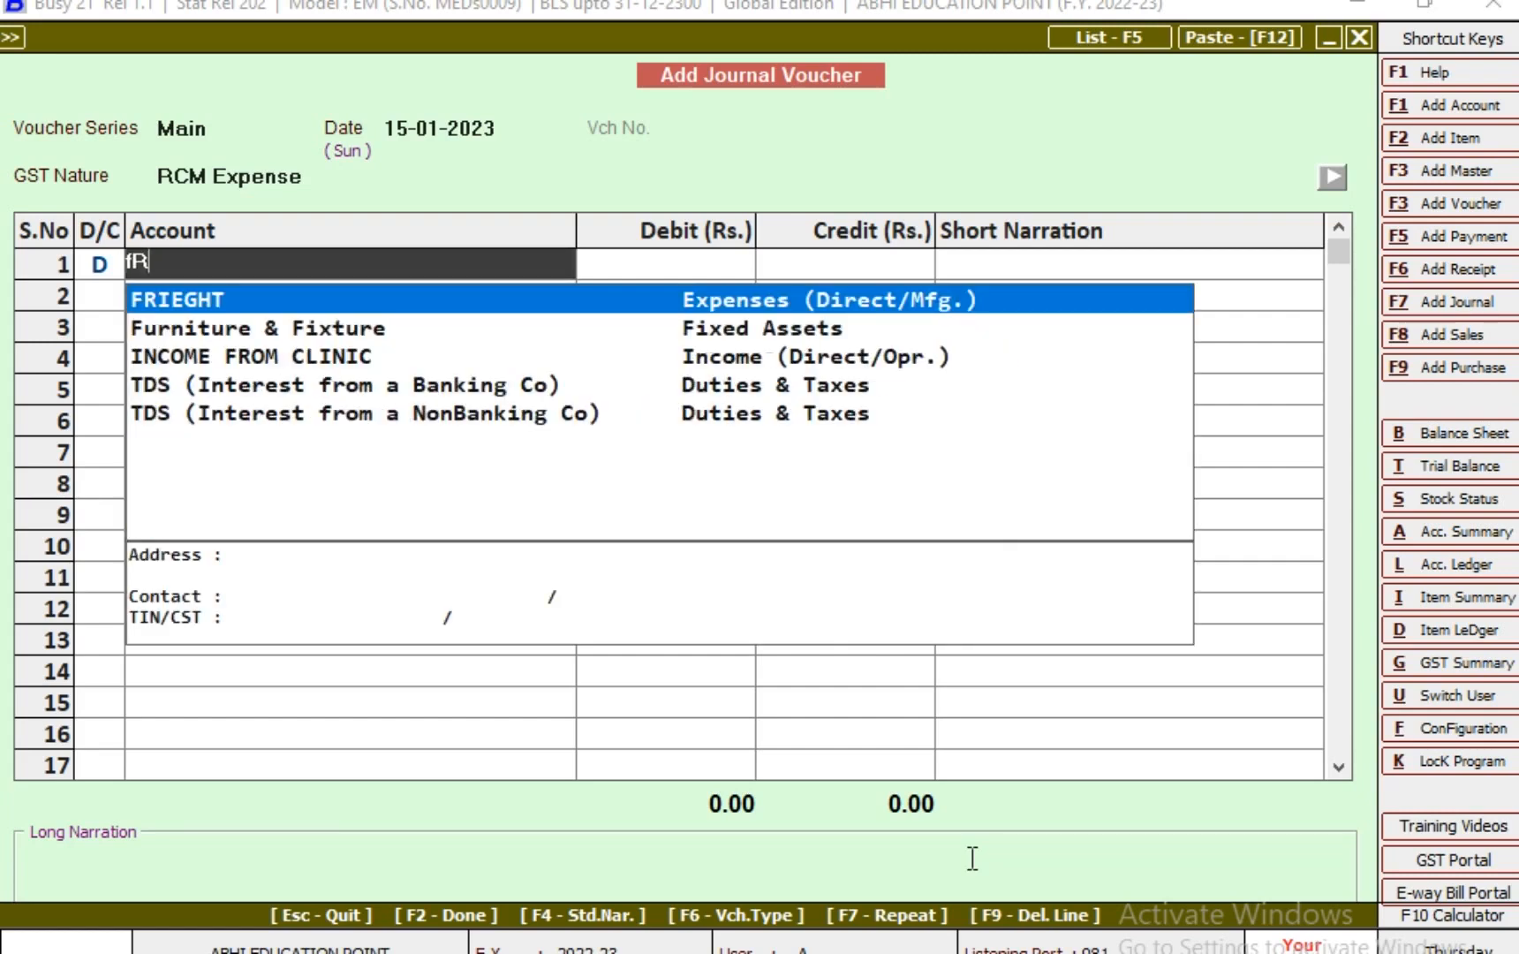
{"action": "key", "text": "Return"}
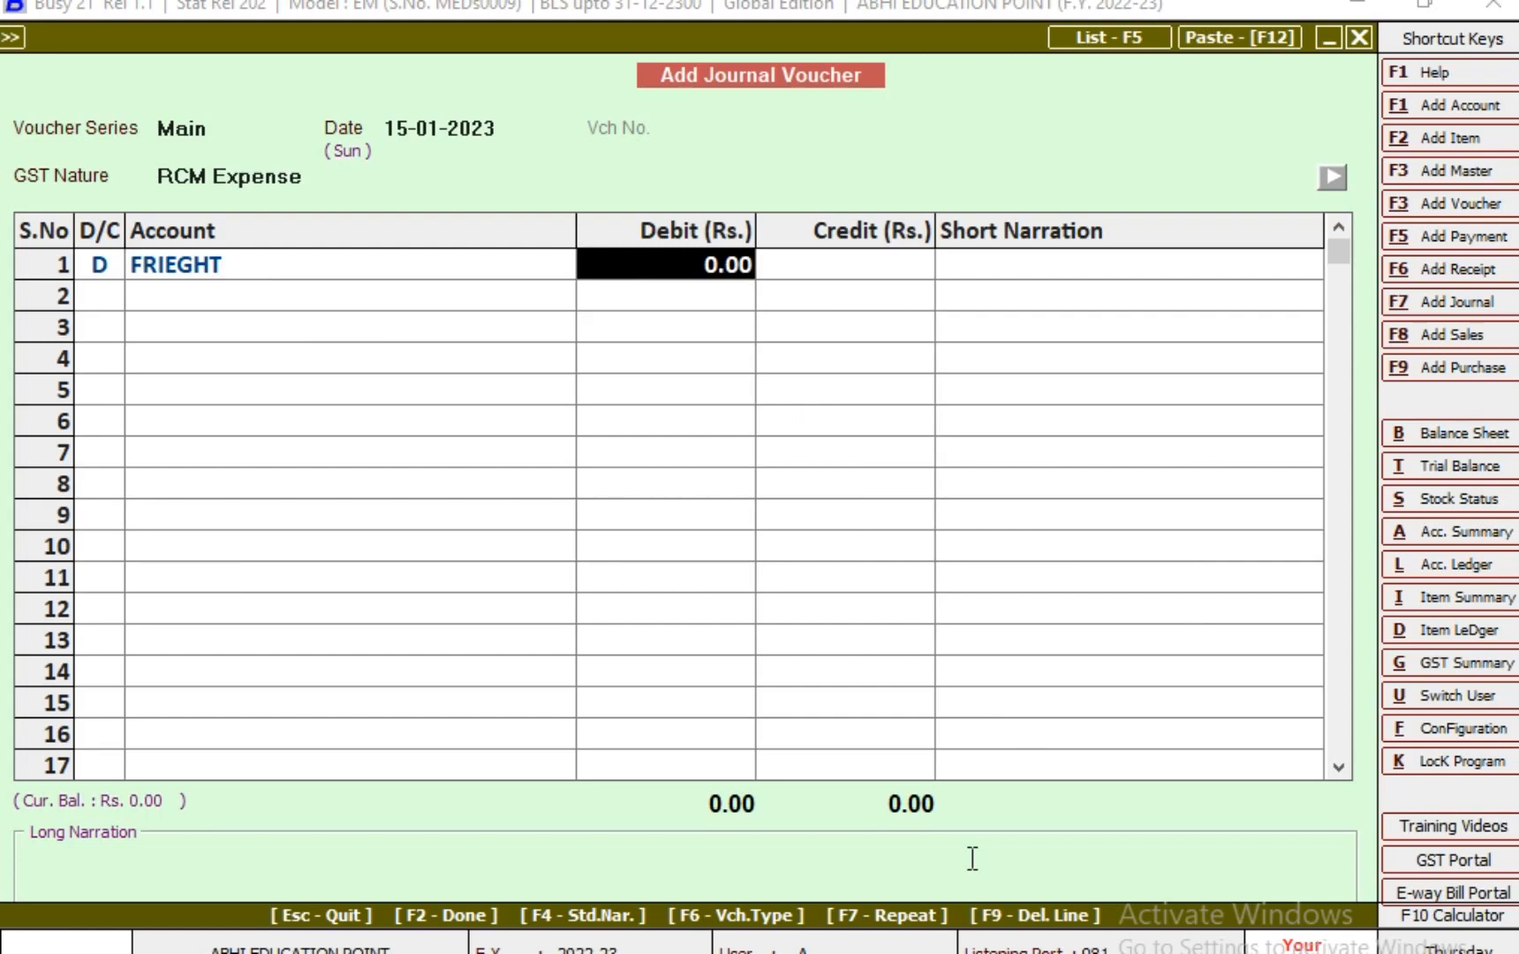
{"action": "type", "text": "2000"}
{"action": "key", "text": "Return"}
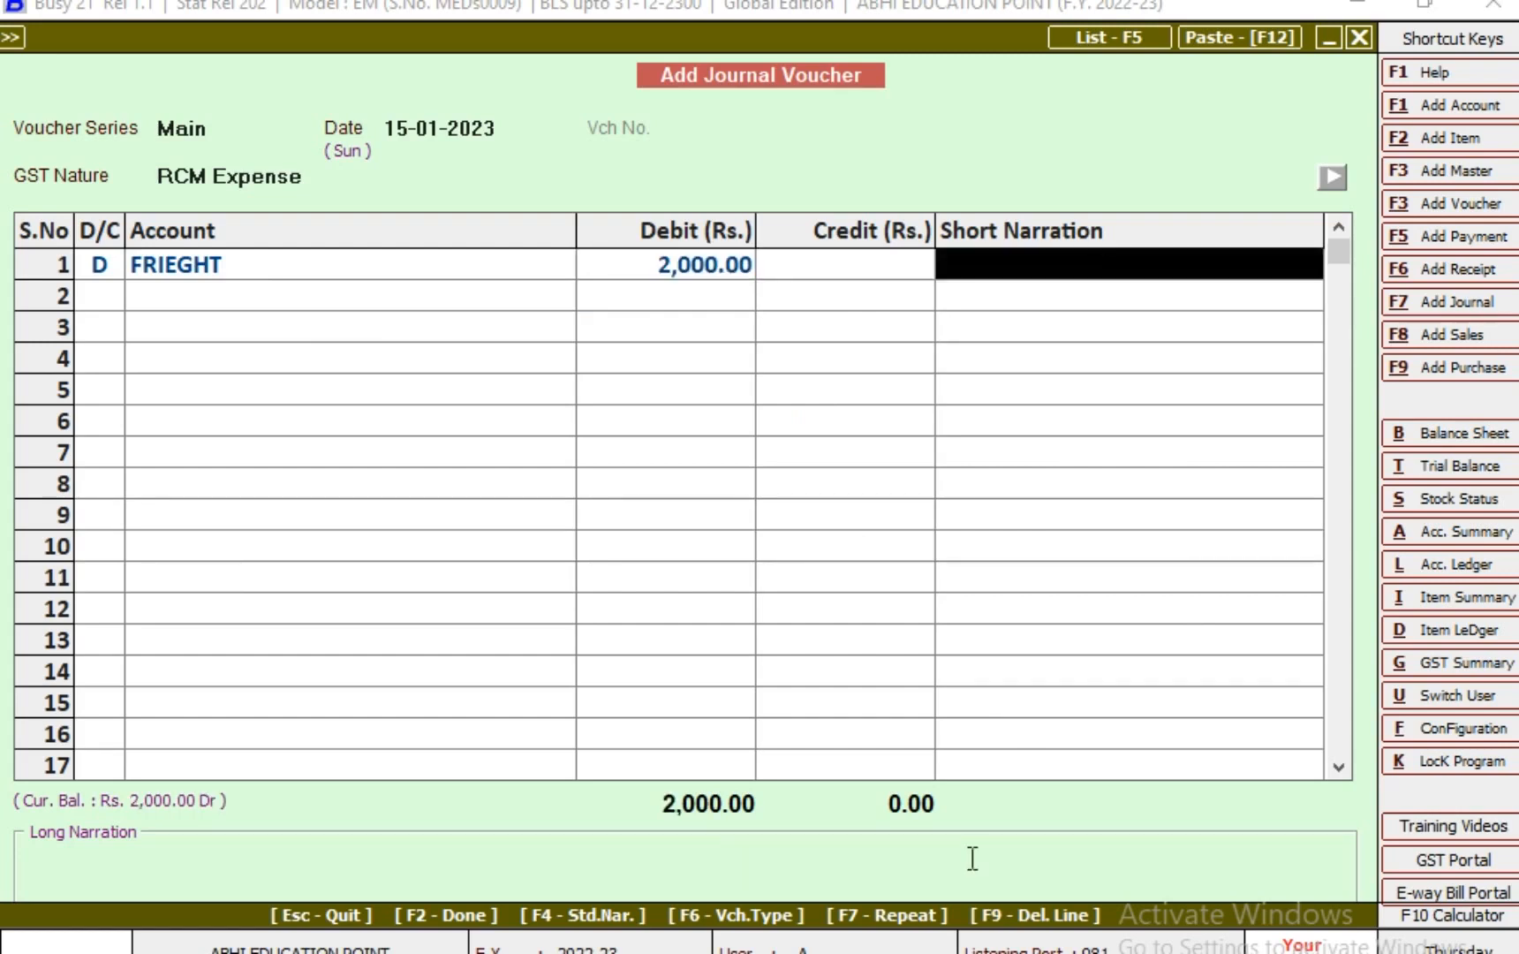
Leave the short narration blank and credit JAIPUR TRANSPORT with 2,000 in the second row
{"action": "key", "text": "Return"}
{"action": "type", "text": "jAI"}
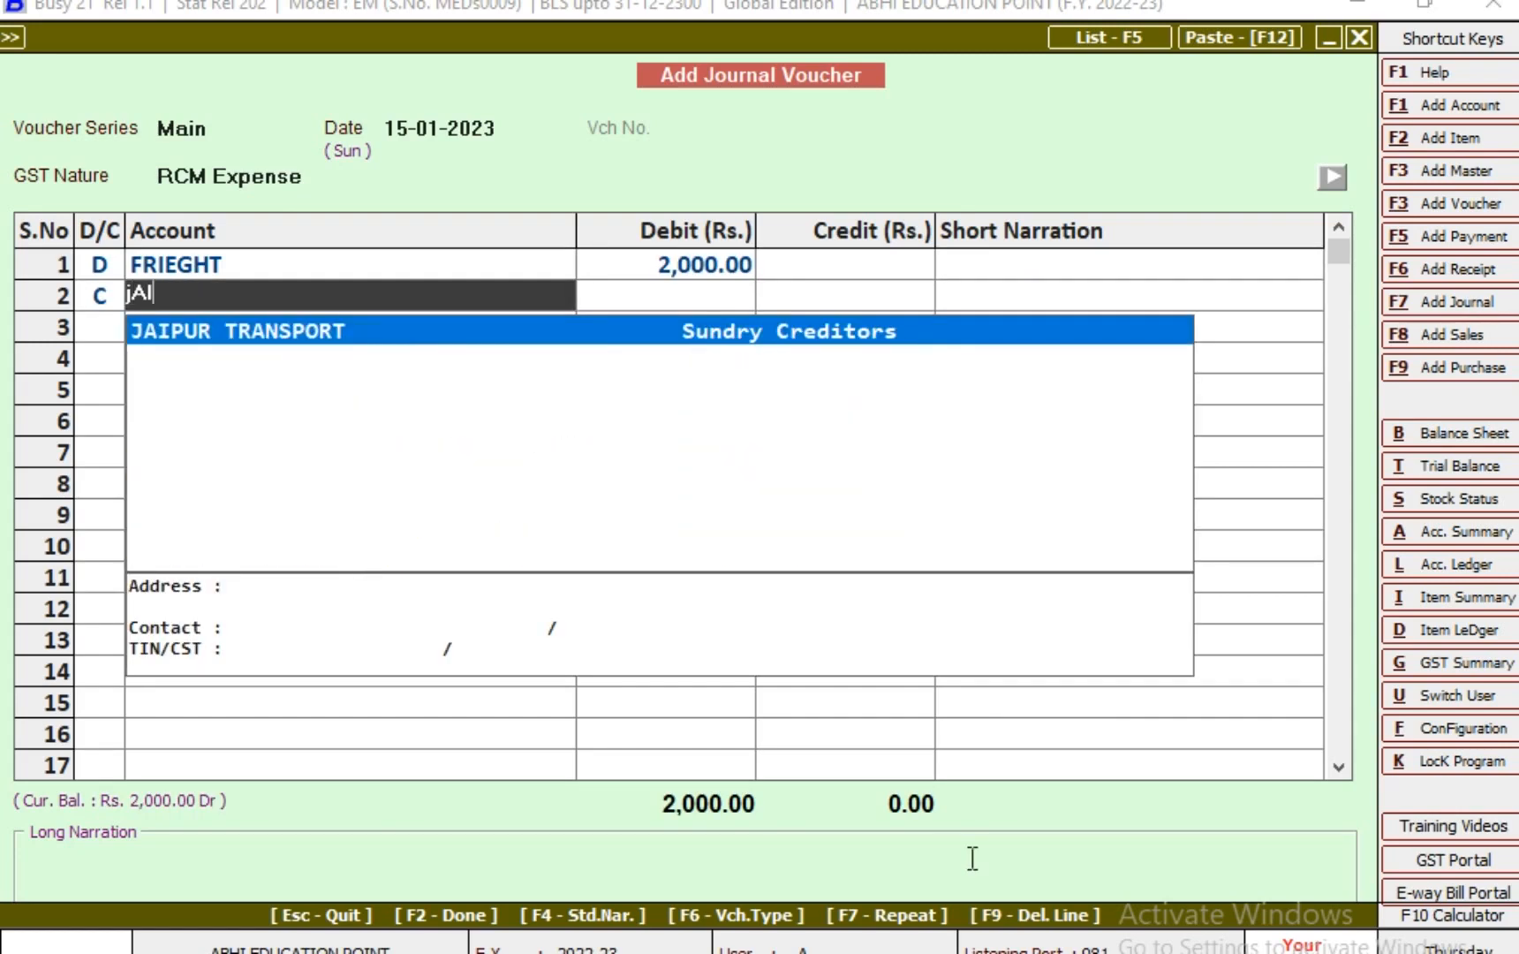
{"action": "key", "text": "Return"}
{"action": "key", "text": "Return"}
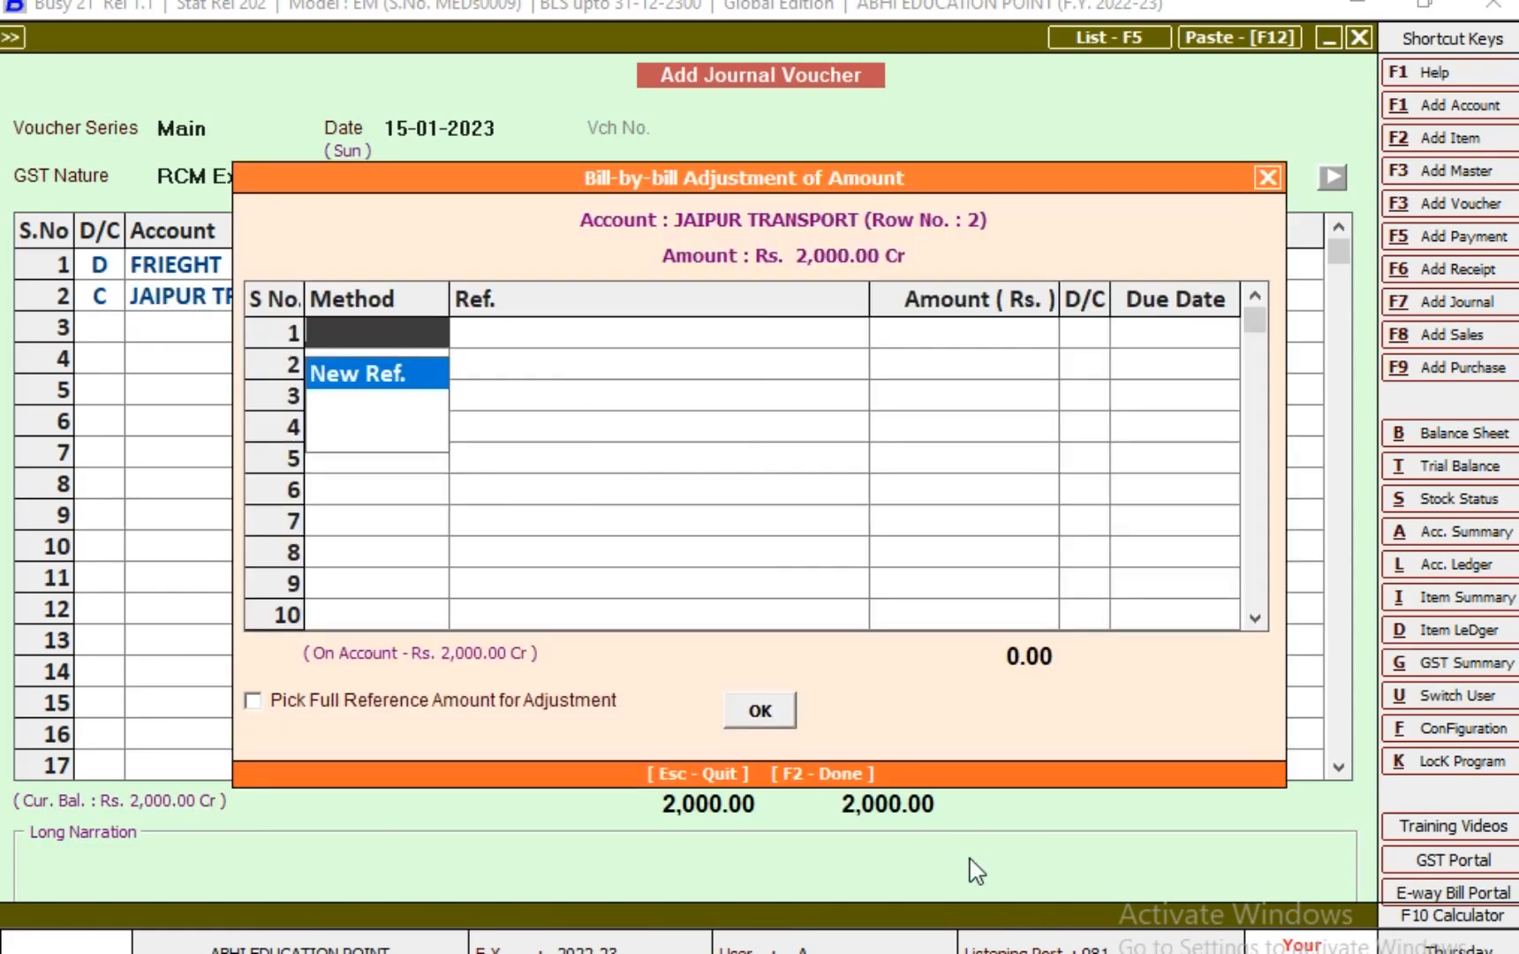
Allocate the 2,000 credit of JAIPUR TRANSPORT to a new bill reference 01
{"action": "key", "text": "Return"}
{"action": "type", "text": "01"}
{"action": "key", "text": "Return"}
{"action": "key", "text": "Return"}
{"action": "key", "text": "Return"}
{"action": "key", "text": "Return"}
{"action": "key", "text": "Return"}
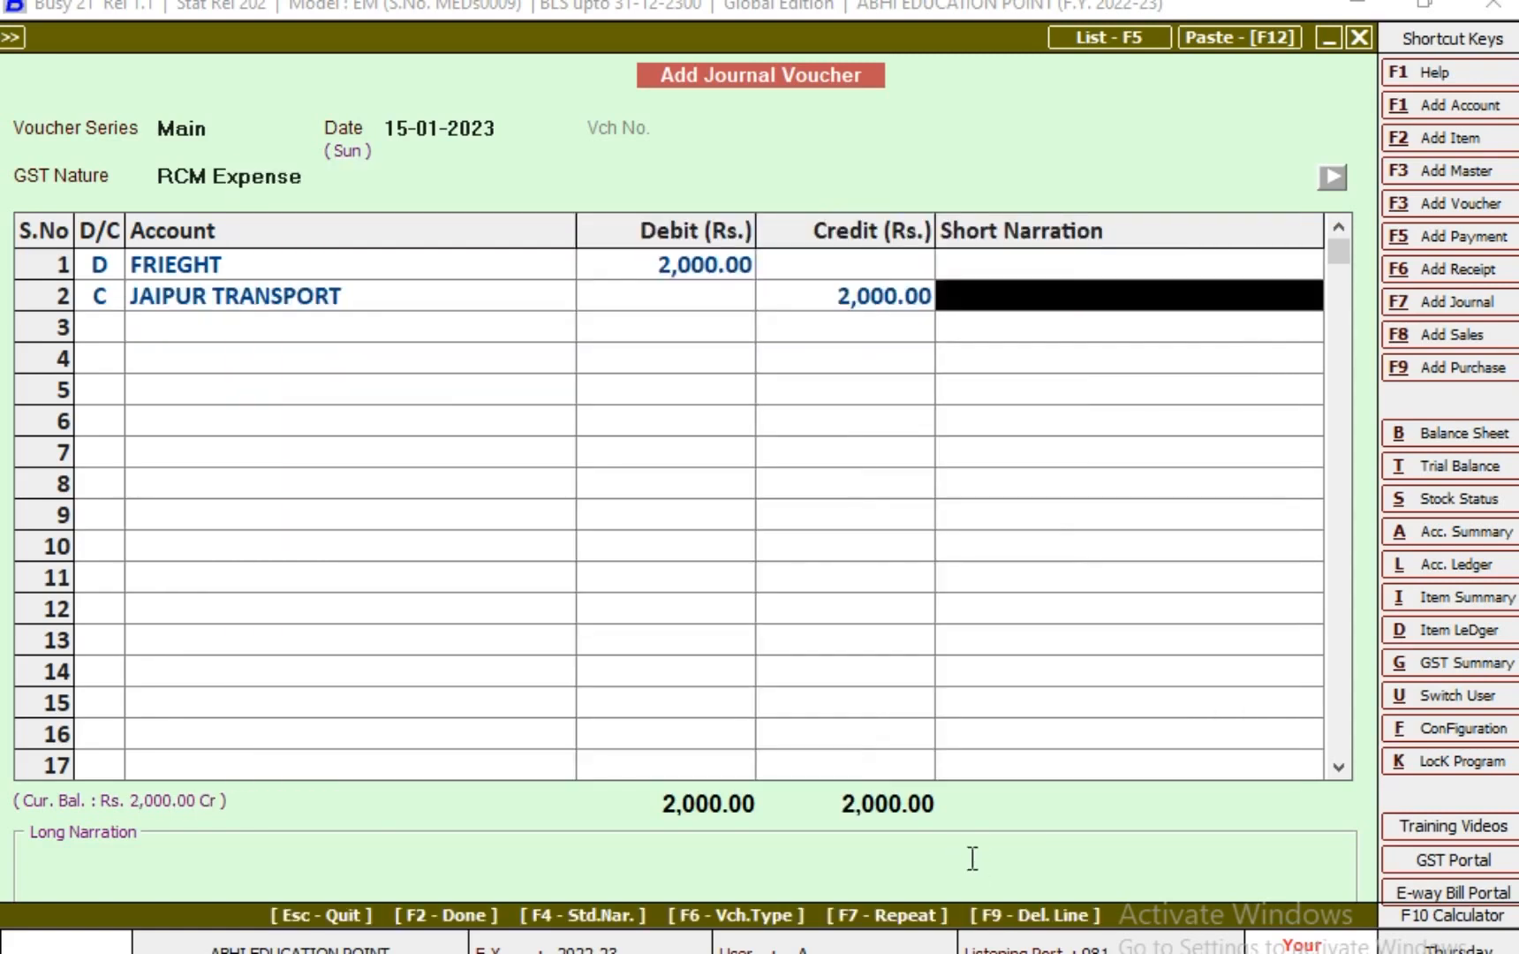
Leave the narrations blank and save the journal voucher
{"action": "key", "text": "Return"}
{"action": "key", "text": "Return"}
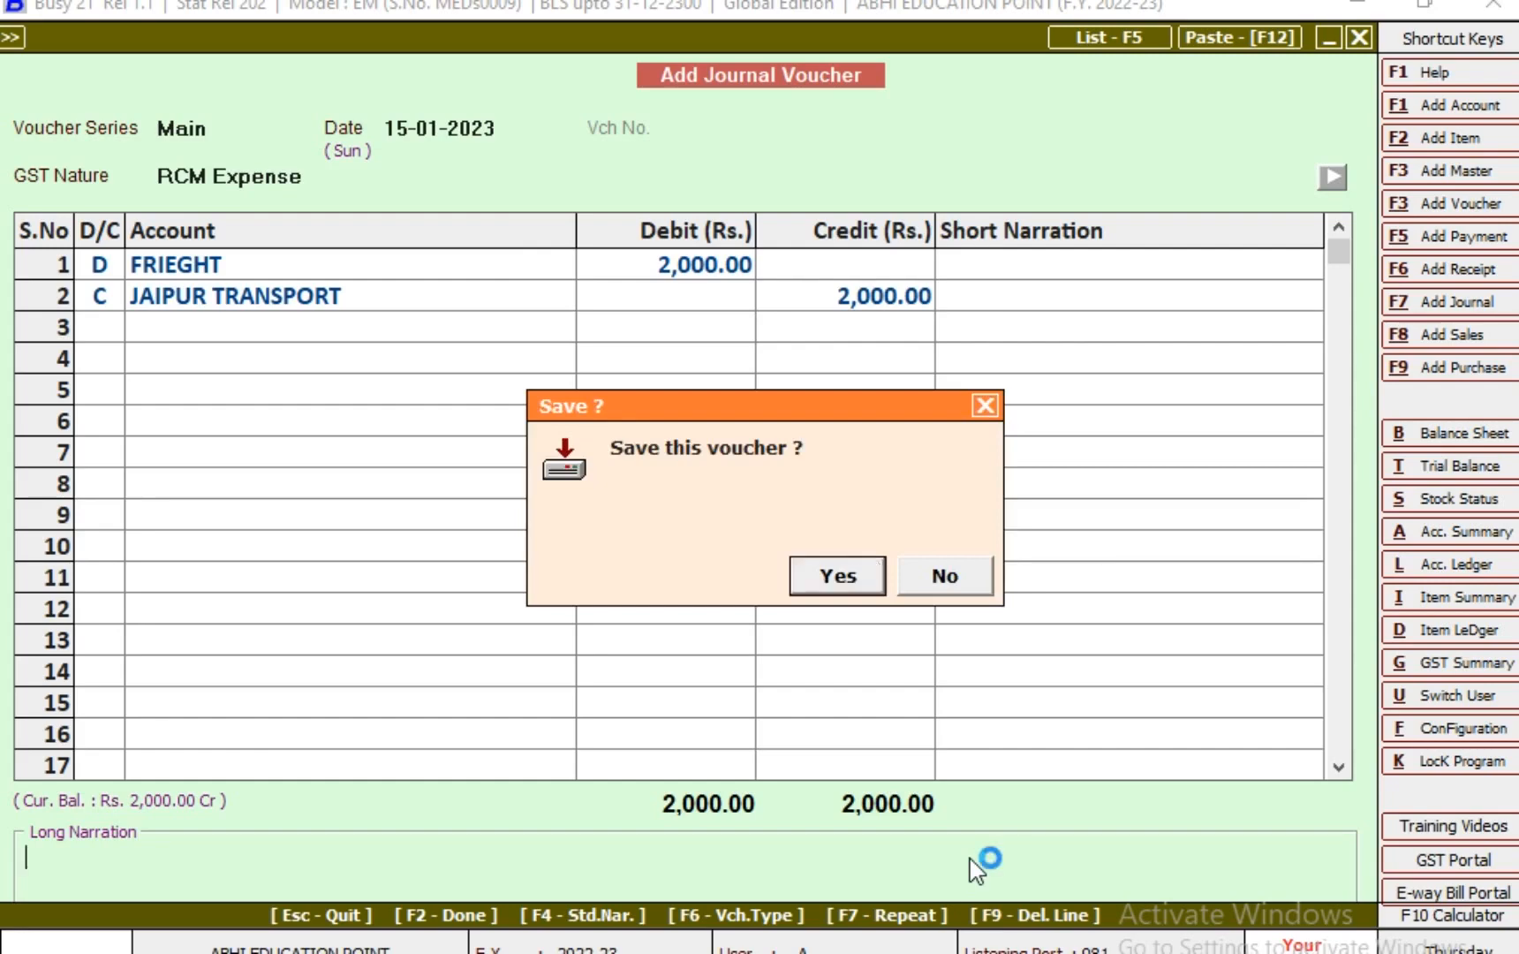
{"action": "key", "text": "Return"}
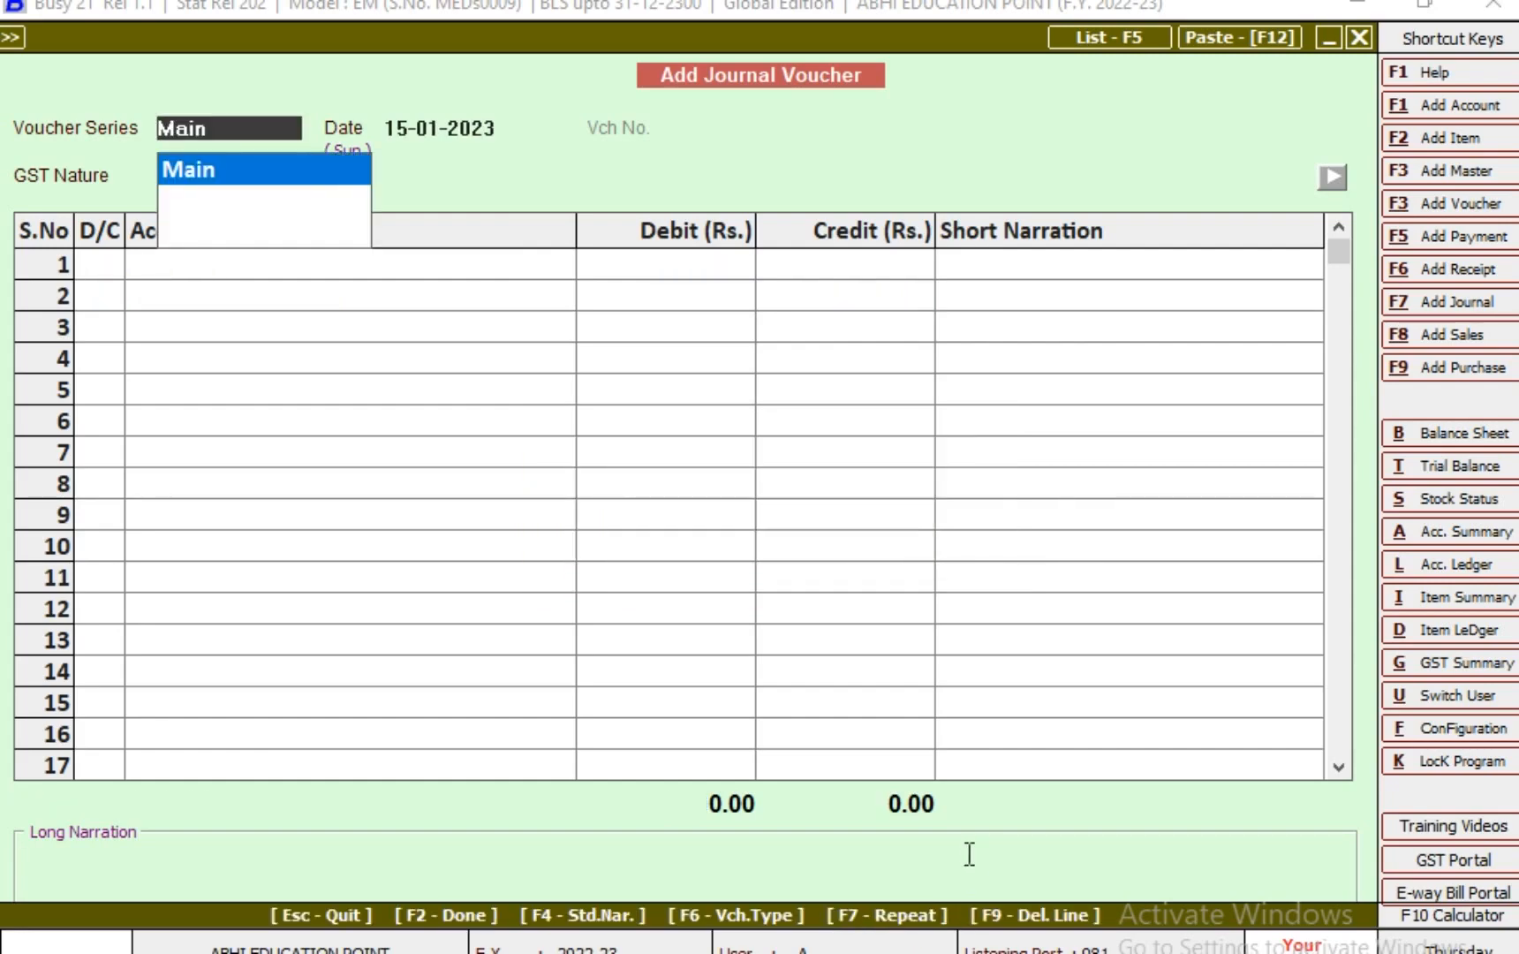
Start a payment voucher in the Main series dated 15-01-2023 with the type Regular
{"action": "left_click", "coordinate": [1445, 237]}
{"action": "key", "text": "Return"}
{"action": "type", "text": "15-"}
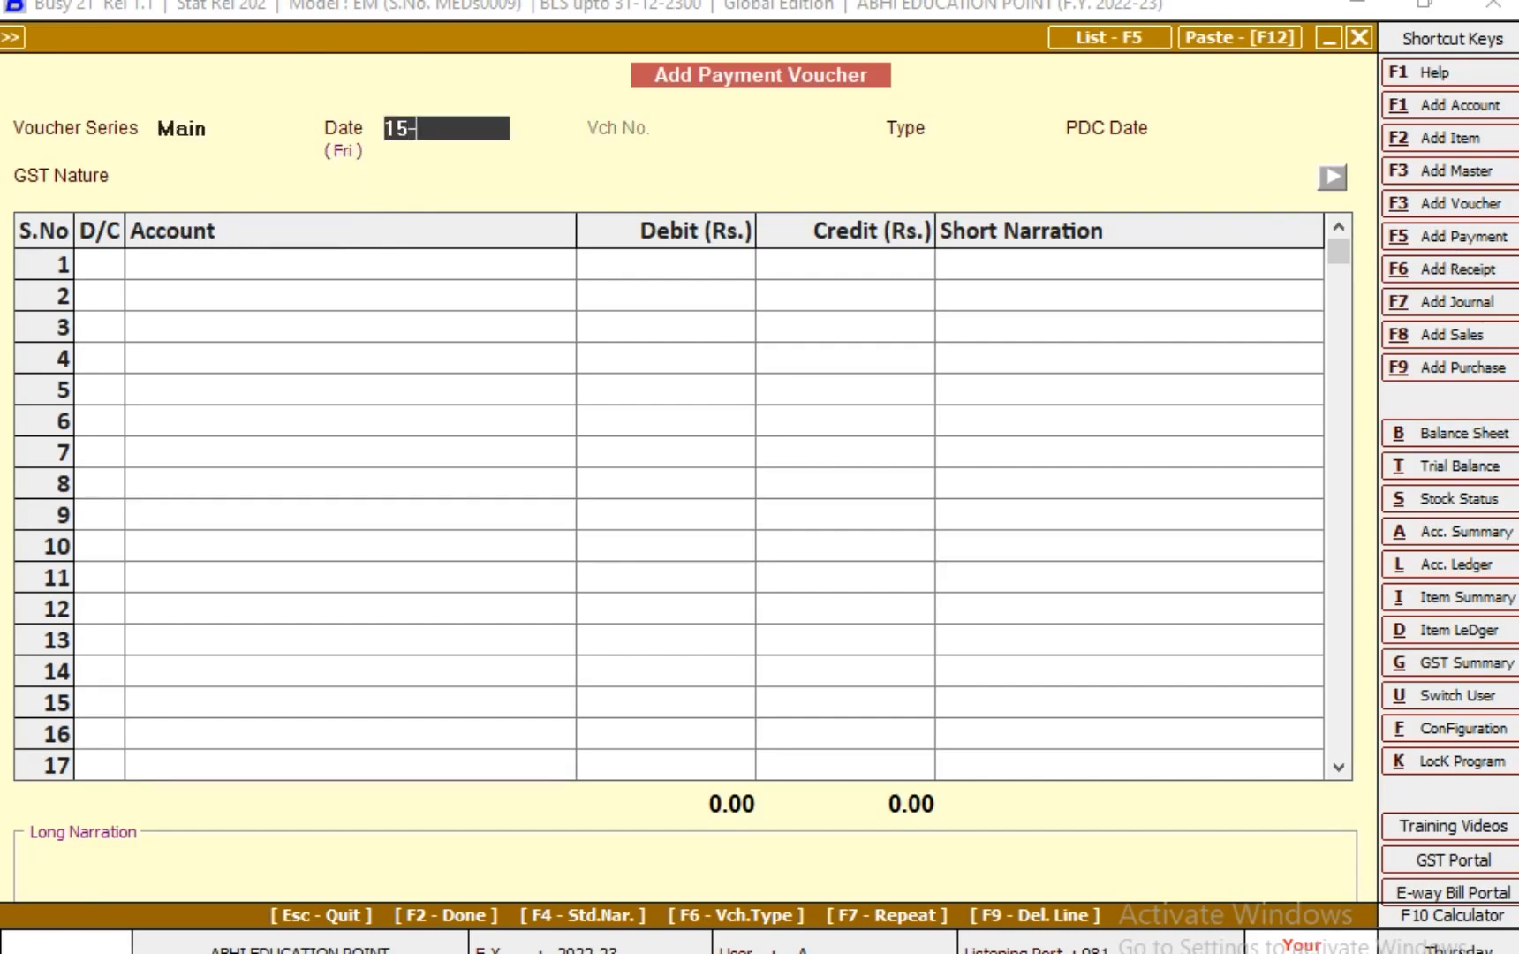
{"action": "key", "text": "Return"}
{"action": "key", "text": "Return"}
{"action": "key", "text": "Return"}
{"action": "key", "text": "Escape"}
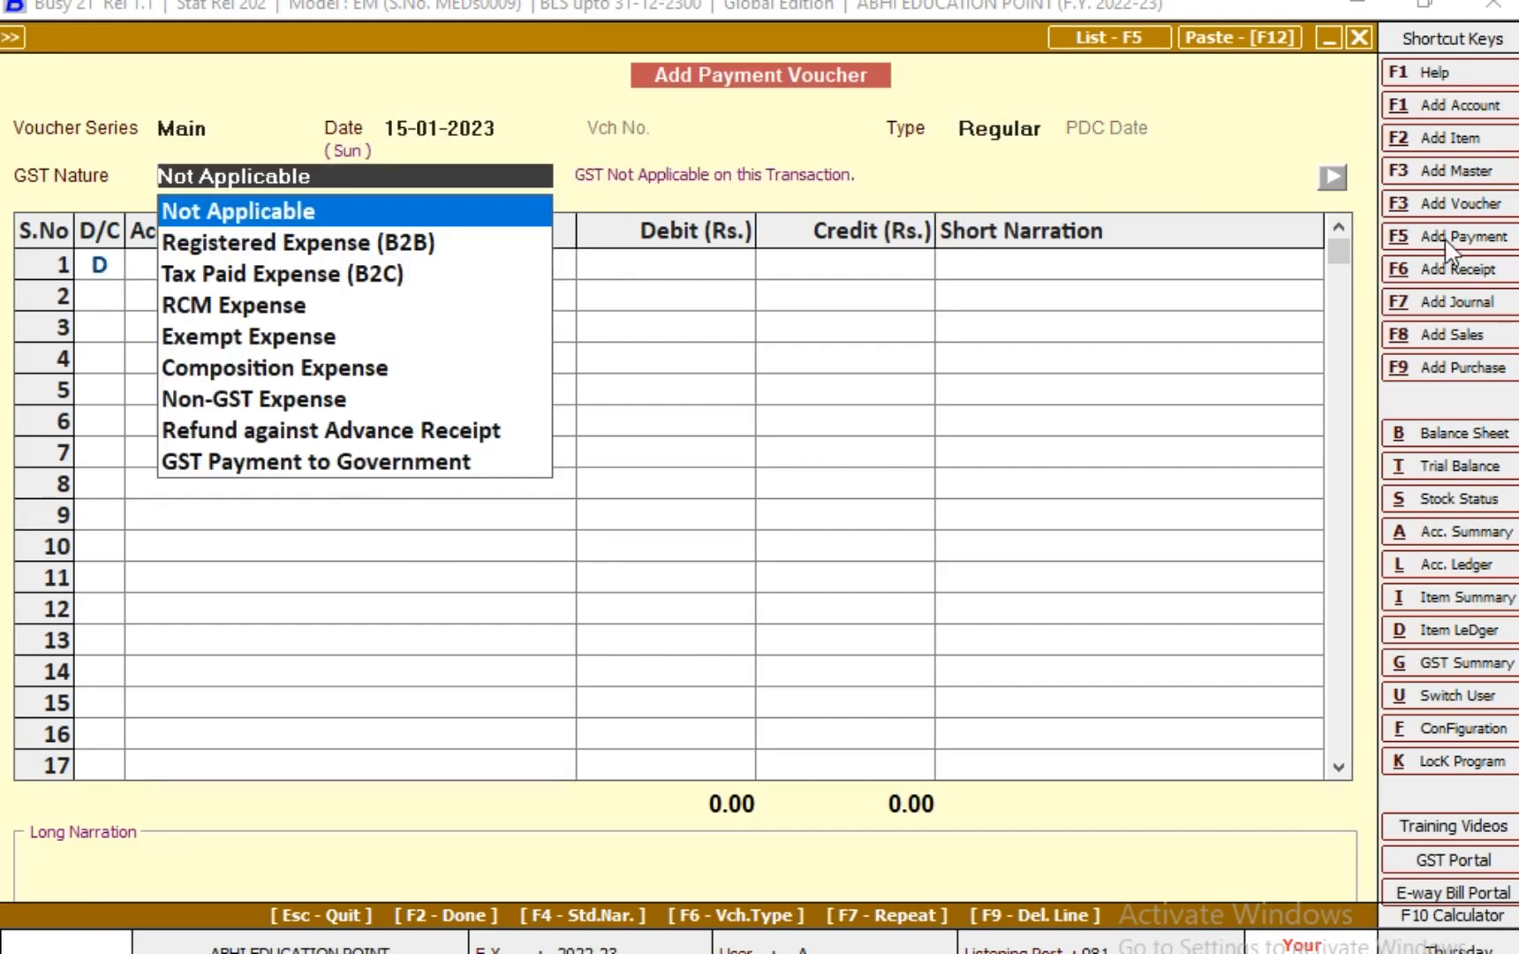
Set the payment voucher's GST nature to RCM Expense
{"action": "key", "text": "Down"}
{"action": "key", "text": "Down"}
{"action": "key", "text": "Down"}
{"action": "key", "text": "Down"}
{"action": "key", "text": "Up"}
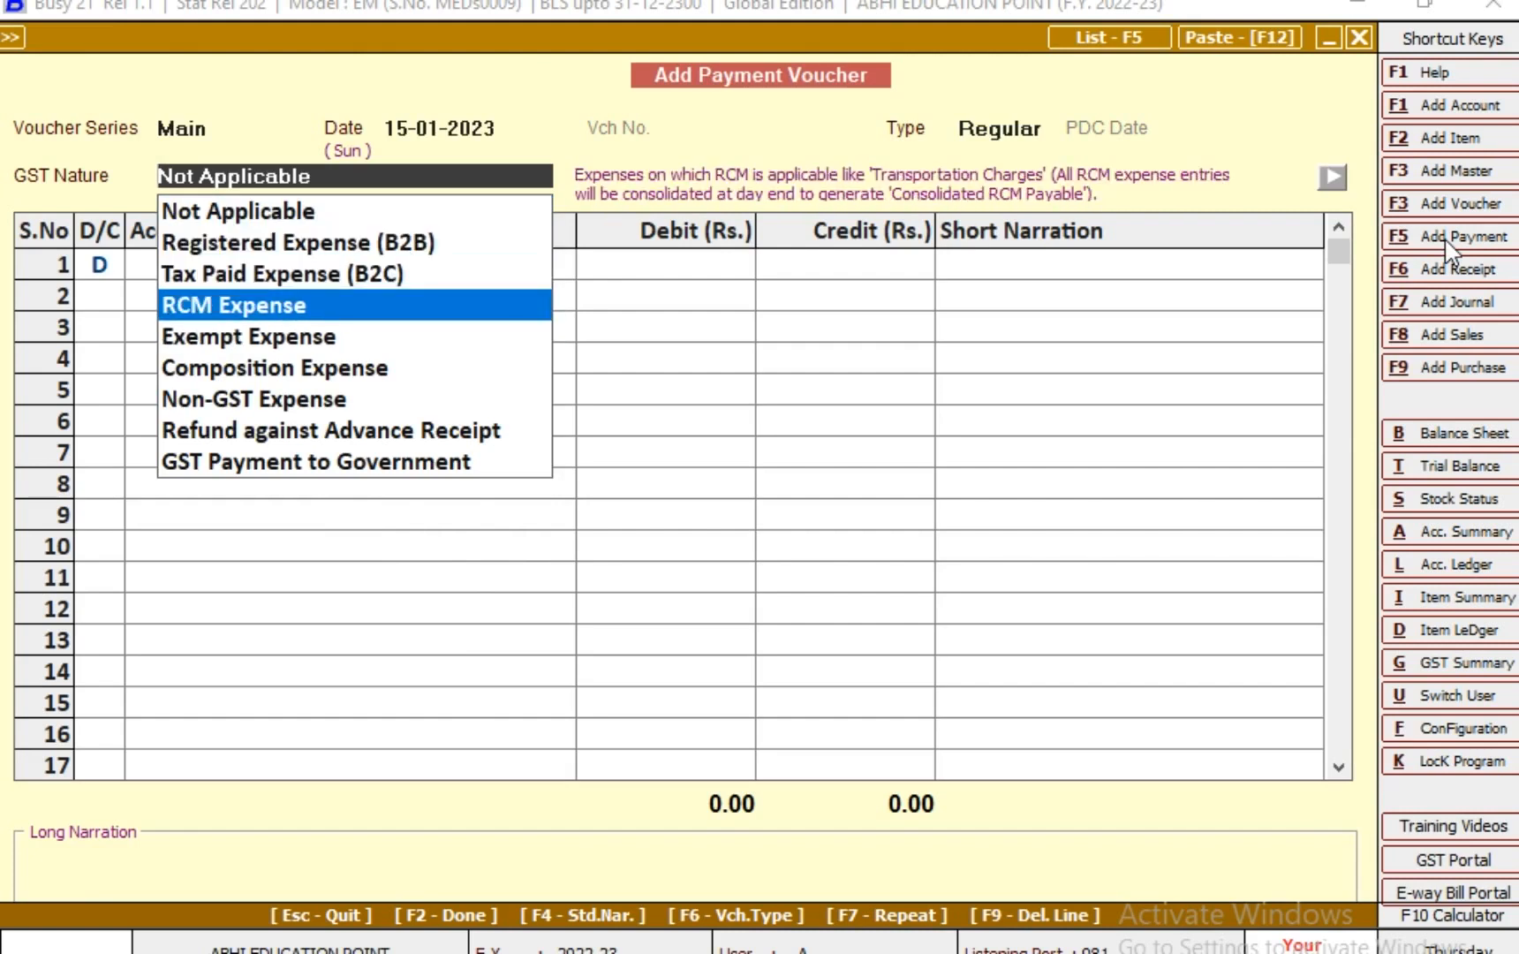
{"action": "key", "text": "Return"}
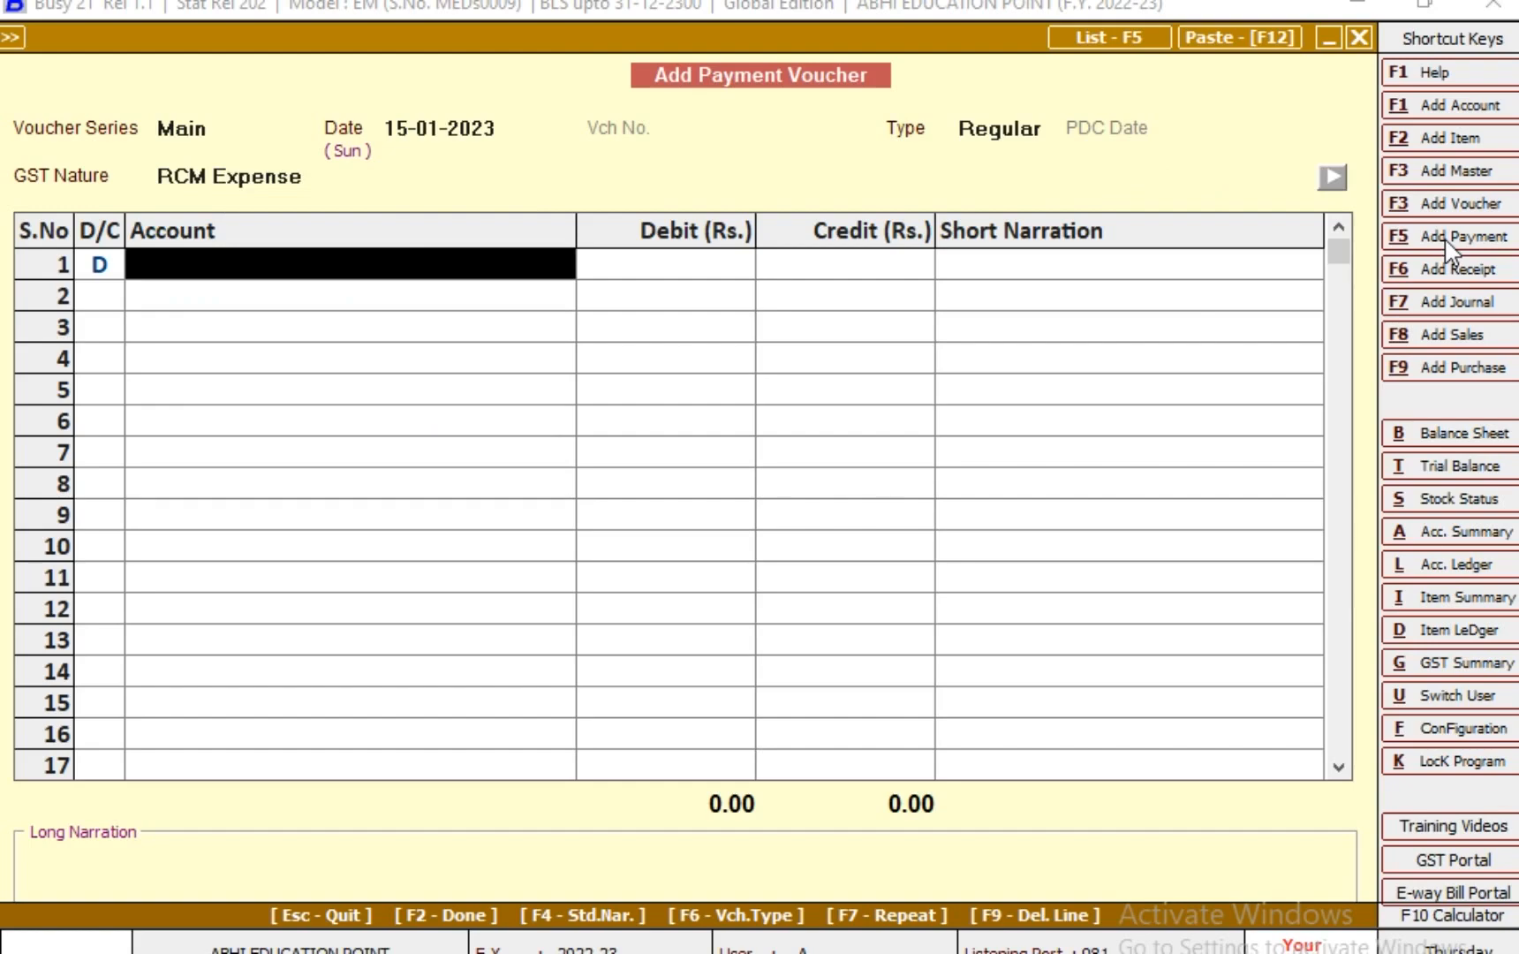
Debit JAIPUR TRANSPORT with 2,000 in the first row of the payment voucher
{"action": "type", "text": "jai"}
{"action": "key", "text": "Return"}
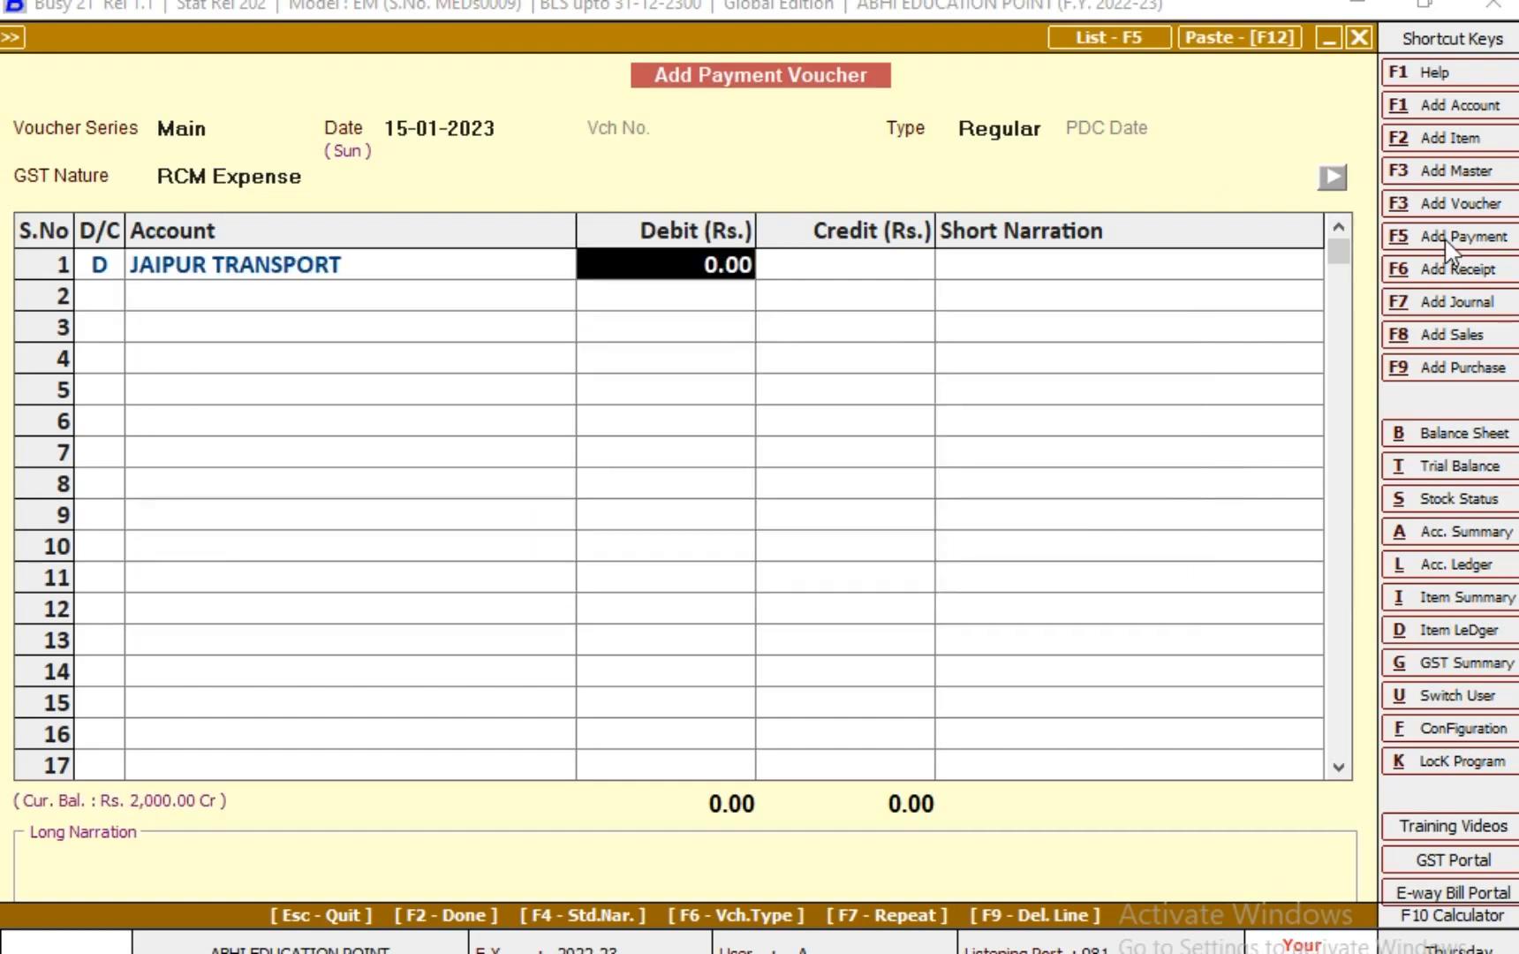
{"action": "type", "text": "2000"}
{"action": "key", "text": "Return"}
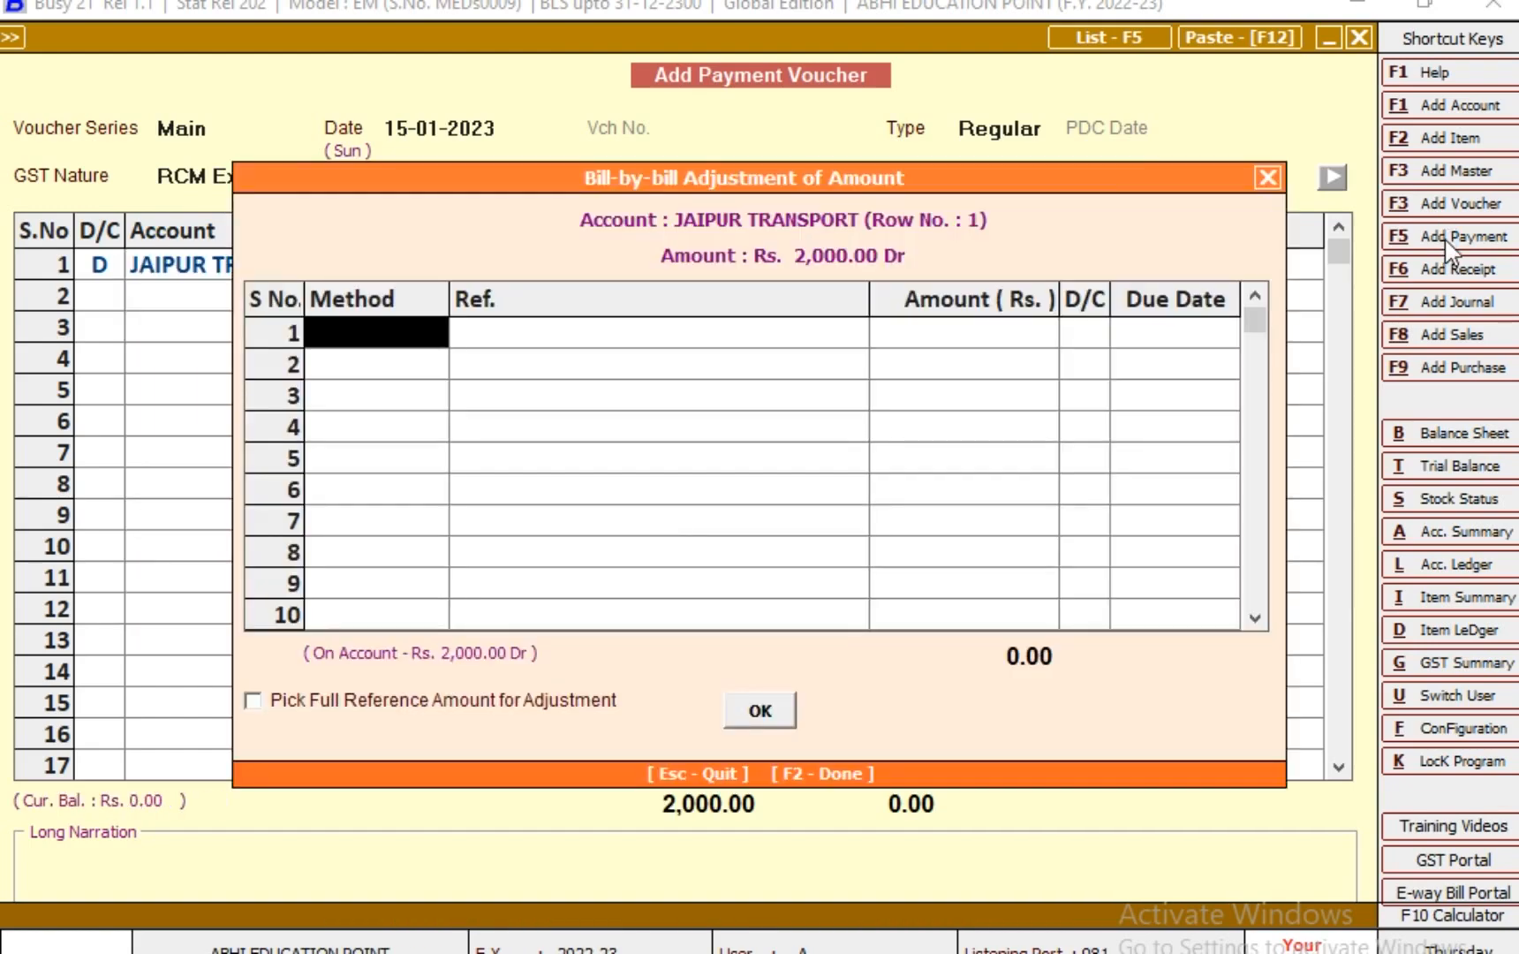
Complete the bill-by-bill adjustment of the 2,000 paid to JAIPUR TRANSPORT and move on to the credit row
{"action": "key", "text": "Return"}
{"action": "key", "text": "Return"}
{"action": "key", "text": "Return"}
{"action": "key", "text": "Return"}
{"action": "key", "text": "Return"}
{"action": "key", "text": "Return"}
{"action": "key", "text": "Return"}
{"action": "key", "text": "Return"}
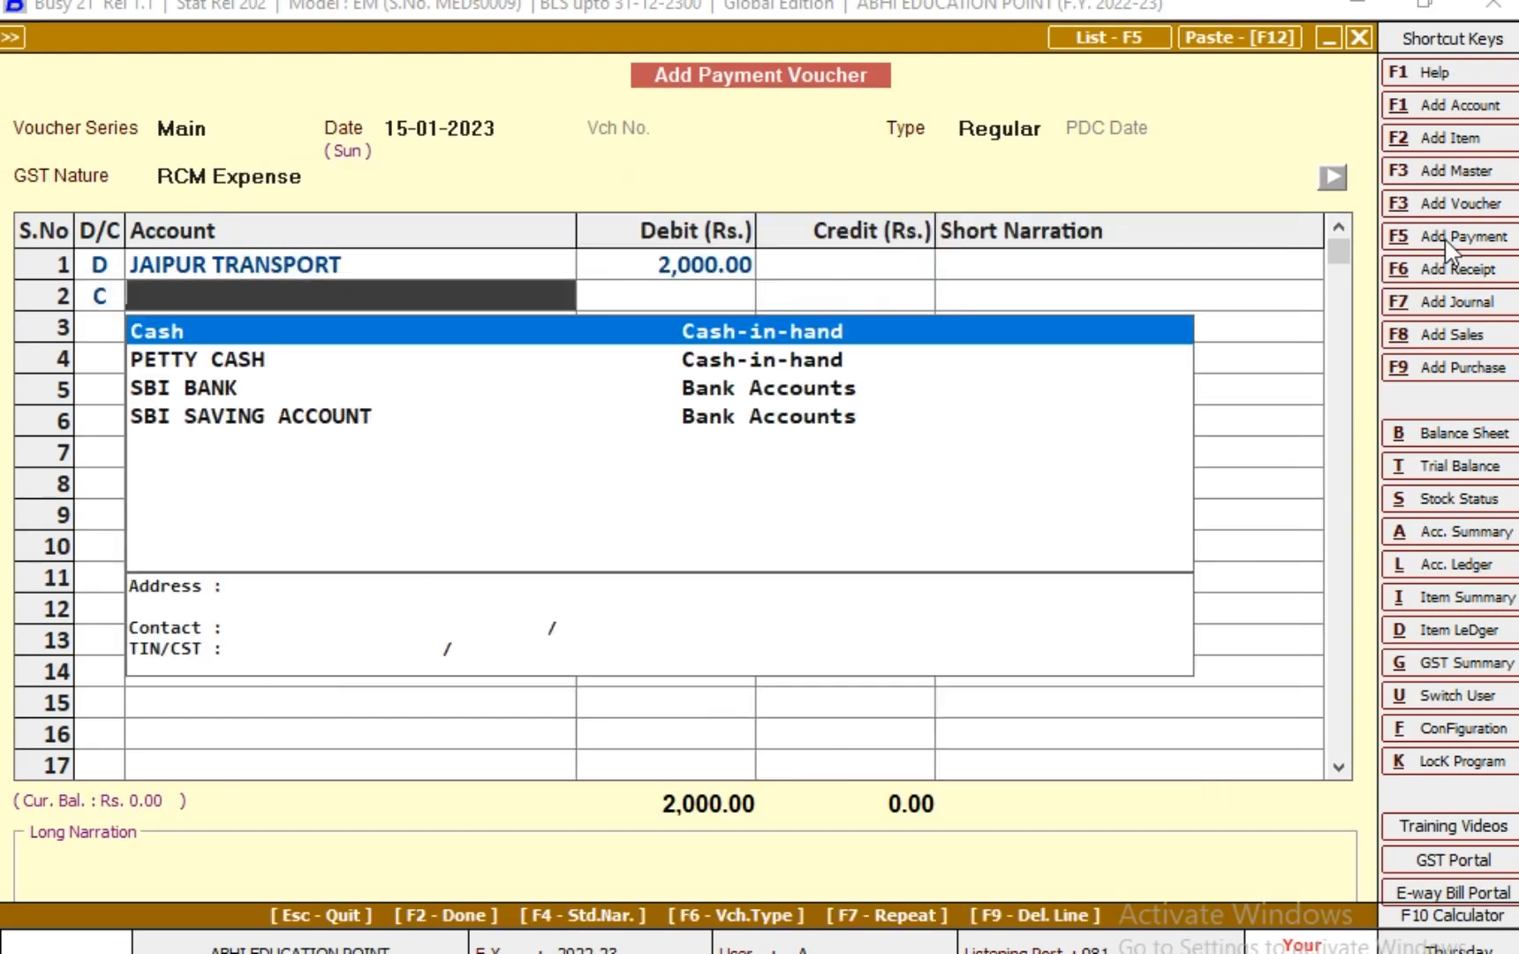
Credit the Cash account with 2,000 and save the payment voucher without a long narration
{"action": "type", "text": "CA"}
{"action": "key", "text": "Return"}
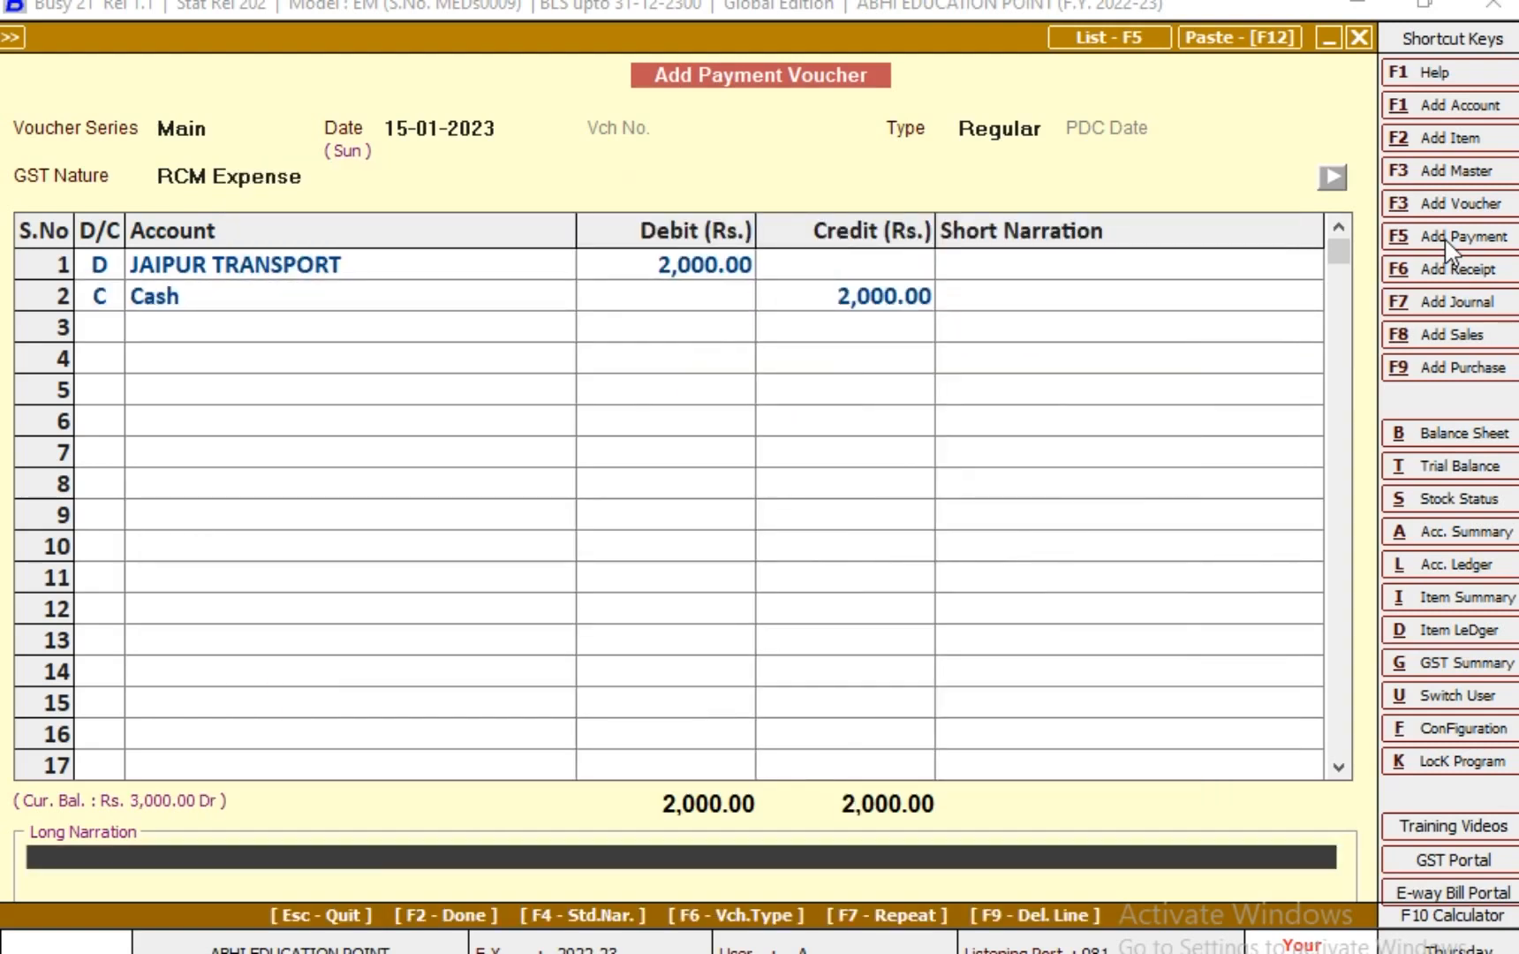
{"action": "key", "text": "Return"}
{"action": "key", "text": "Left"}
{"action": "key", "text": "Return"}
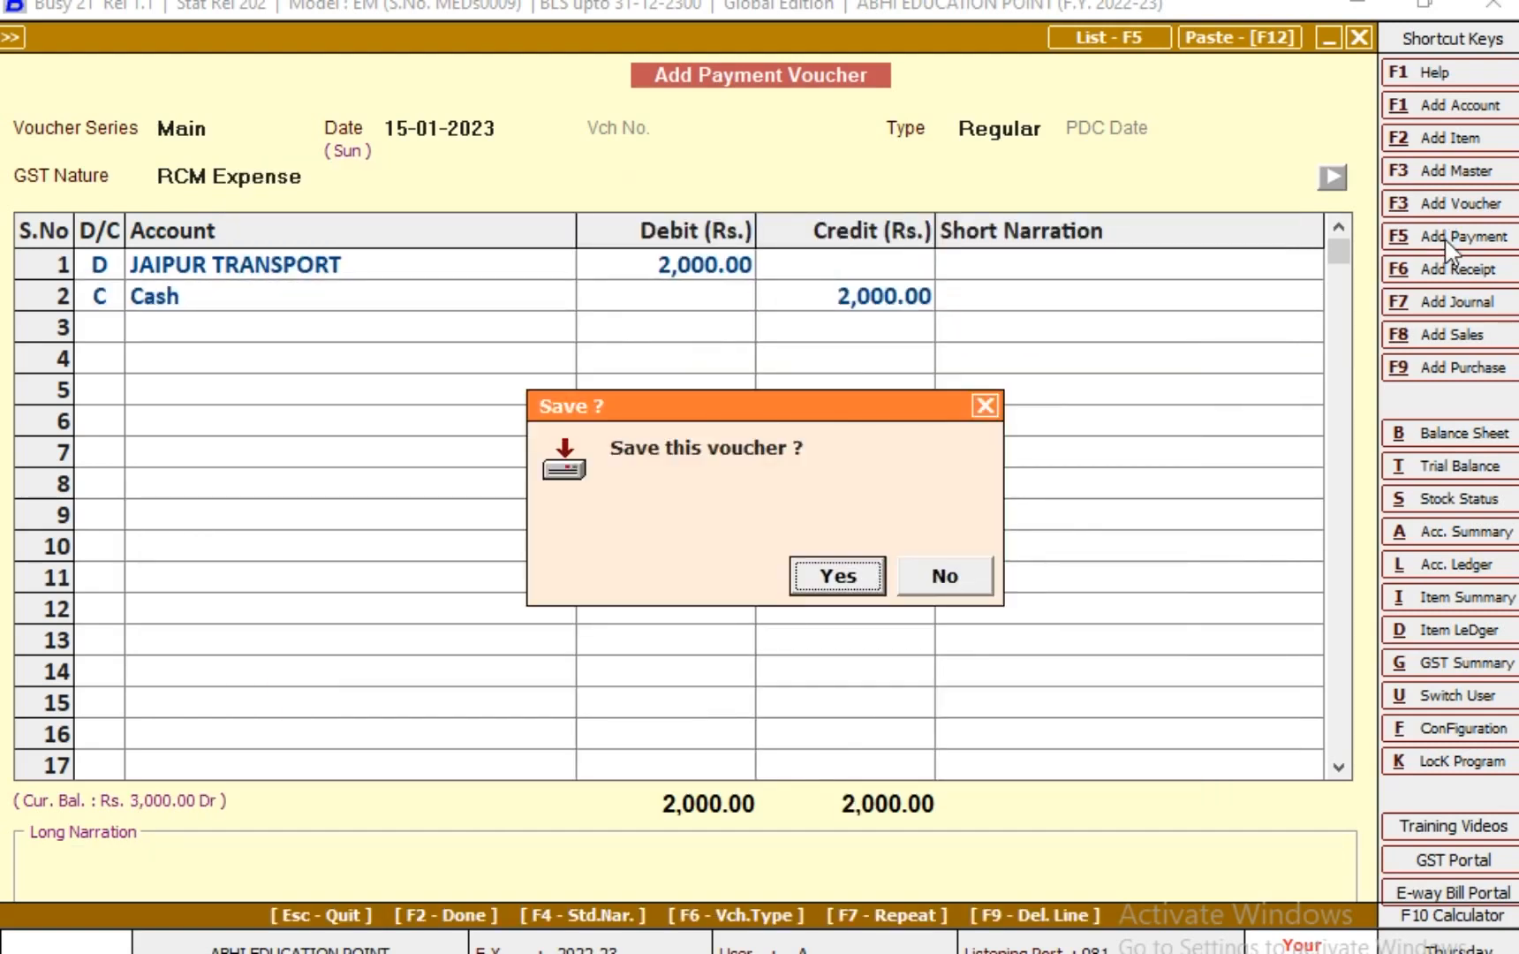
{"action": "key", "text": "Return"}
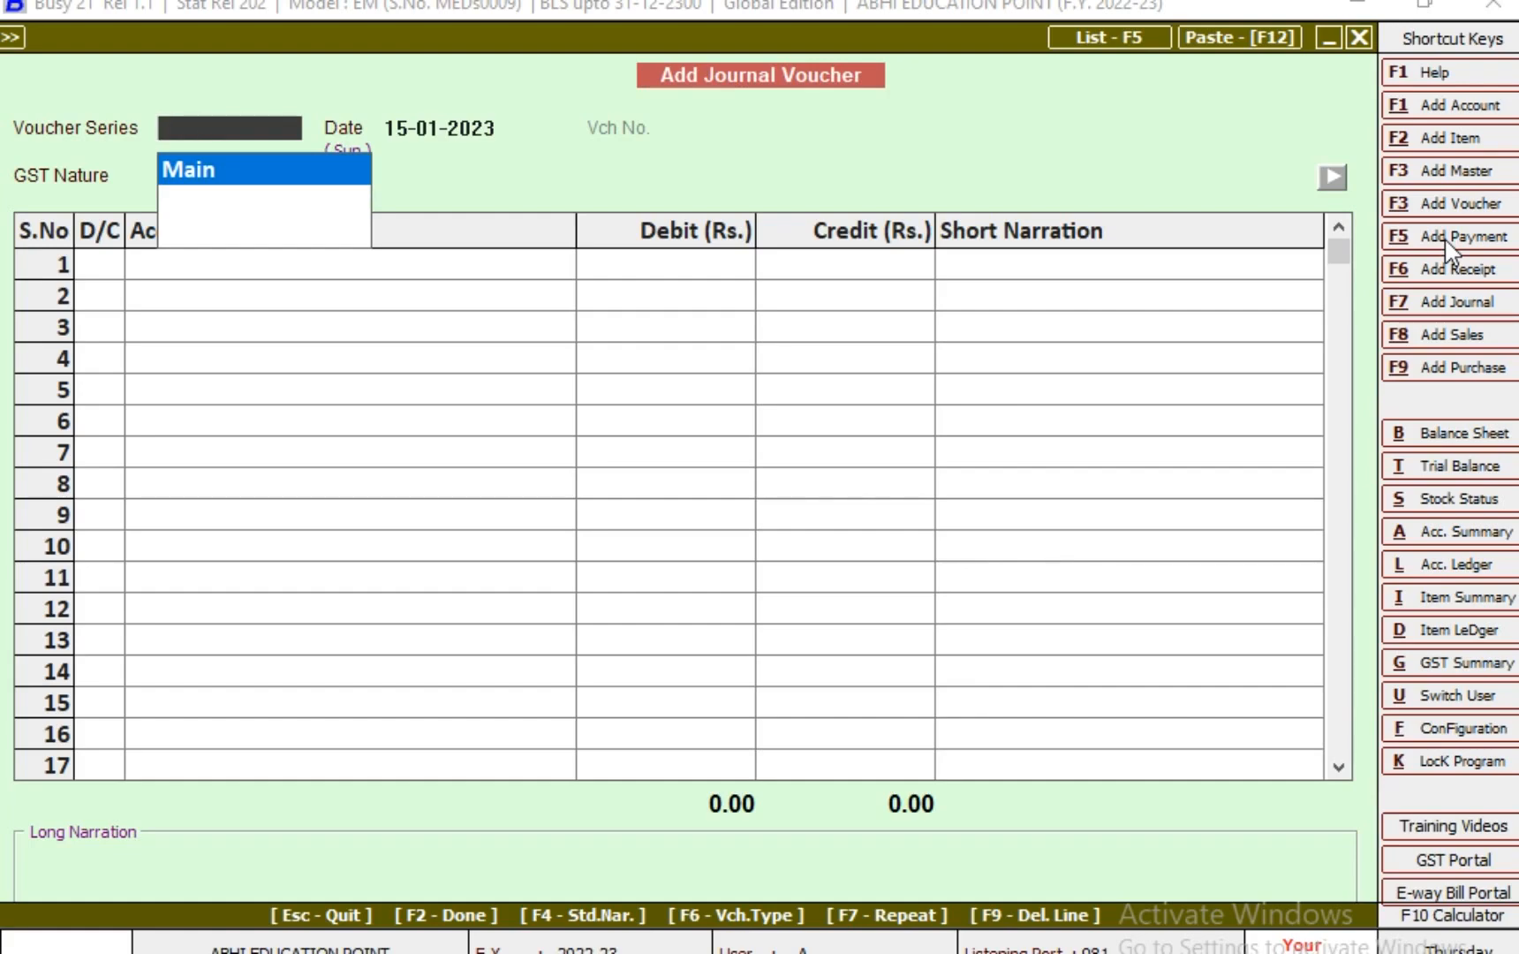
Close the empty journal voucher and open the GSTR-3B report from the GST returns
{"action": "key", "text": "Escape"}
{"action": "key", "text": "Return"}
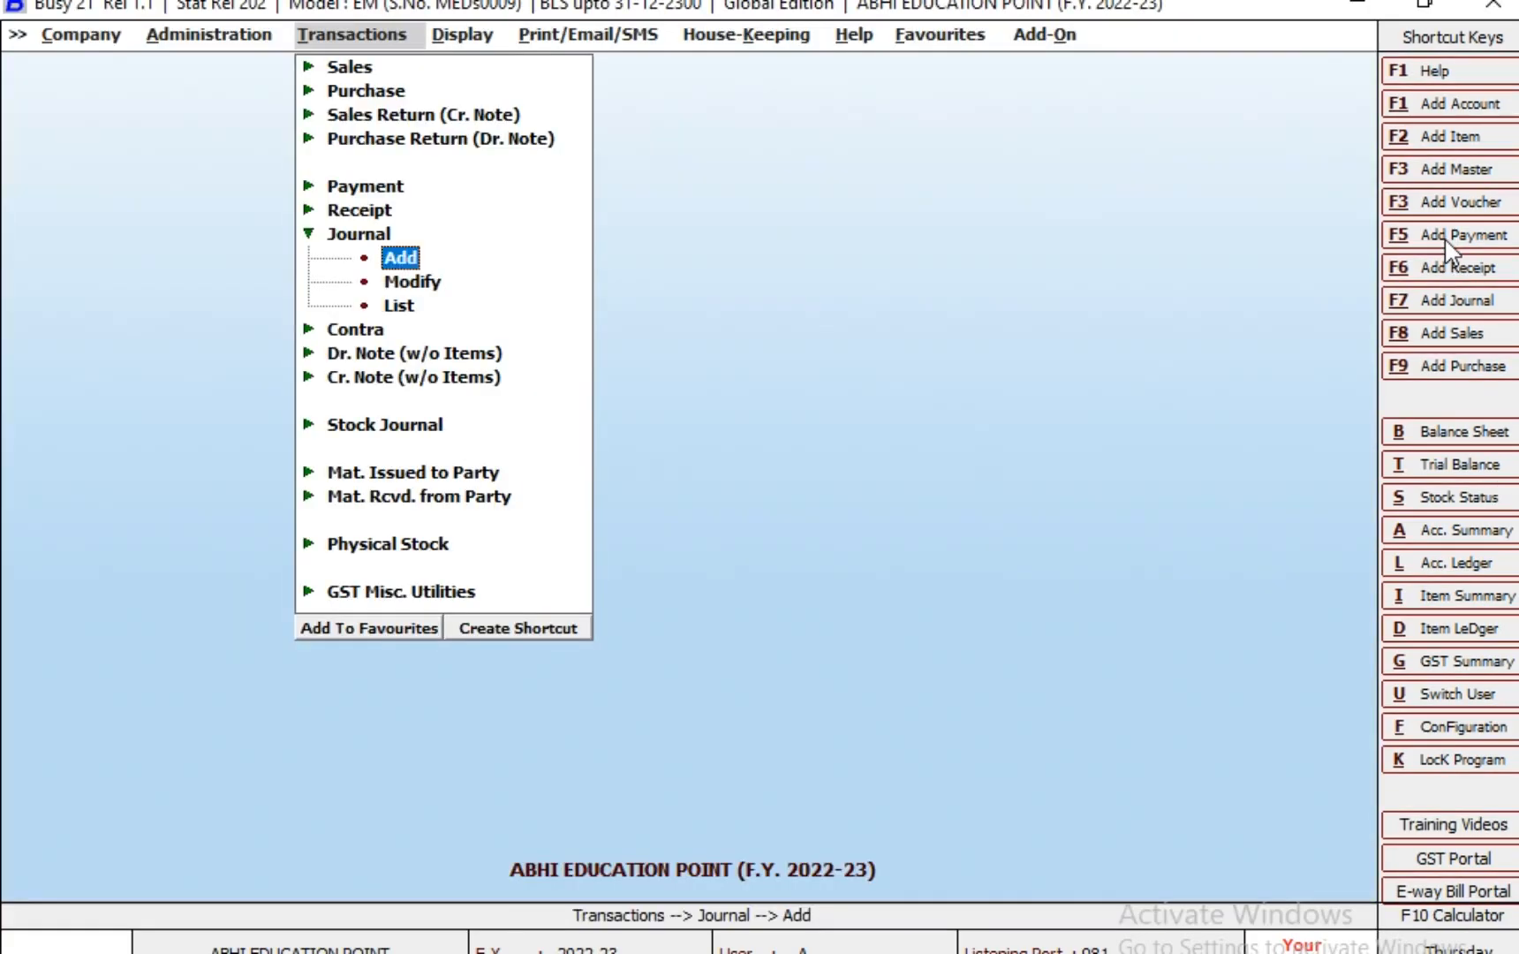
{"action": "key", "text": "Right"}
{"action": "key", "text": "Down"}
{"action": "key", "text": "Down"}
{"action": "key", "text": "Down"}
{"action": "key", "text": "Down"}
{"action": "key", "text": "Down"}
{"action": "key", "text": "Down"}
{"action": "key", "text": "Down"}
{"action": "key", "text": "Down"}
{"action": "key", "text": "Down"}
{"action": "key", "text": "Down"}
{"action": "key", "text": "Down"}
{"action": "key", "text": "Down"}
{"action": "key", "text": "Down"}
{"action": "key", "text": "Down"}
{"action": "key", "text": "Down"}
{"action": "key", "text": "Down"}
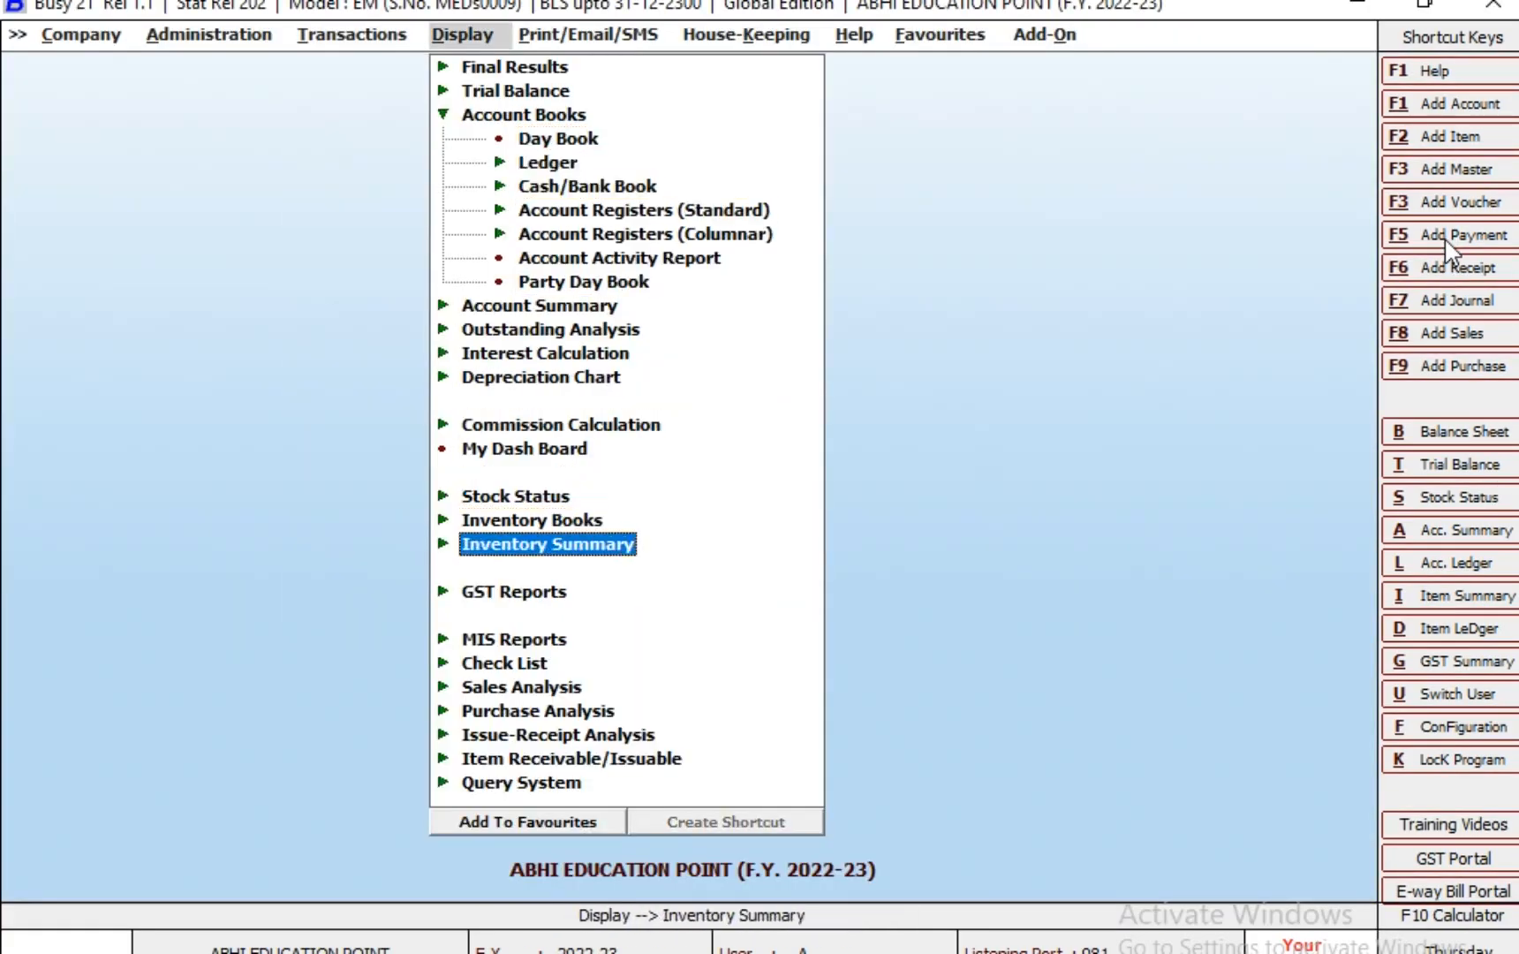
{"action": "key", "text": "Return"}
{"action": "key", "text": "Down"}
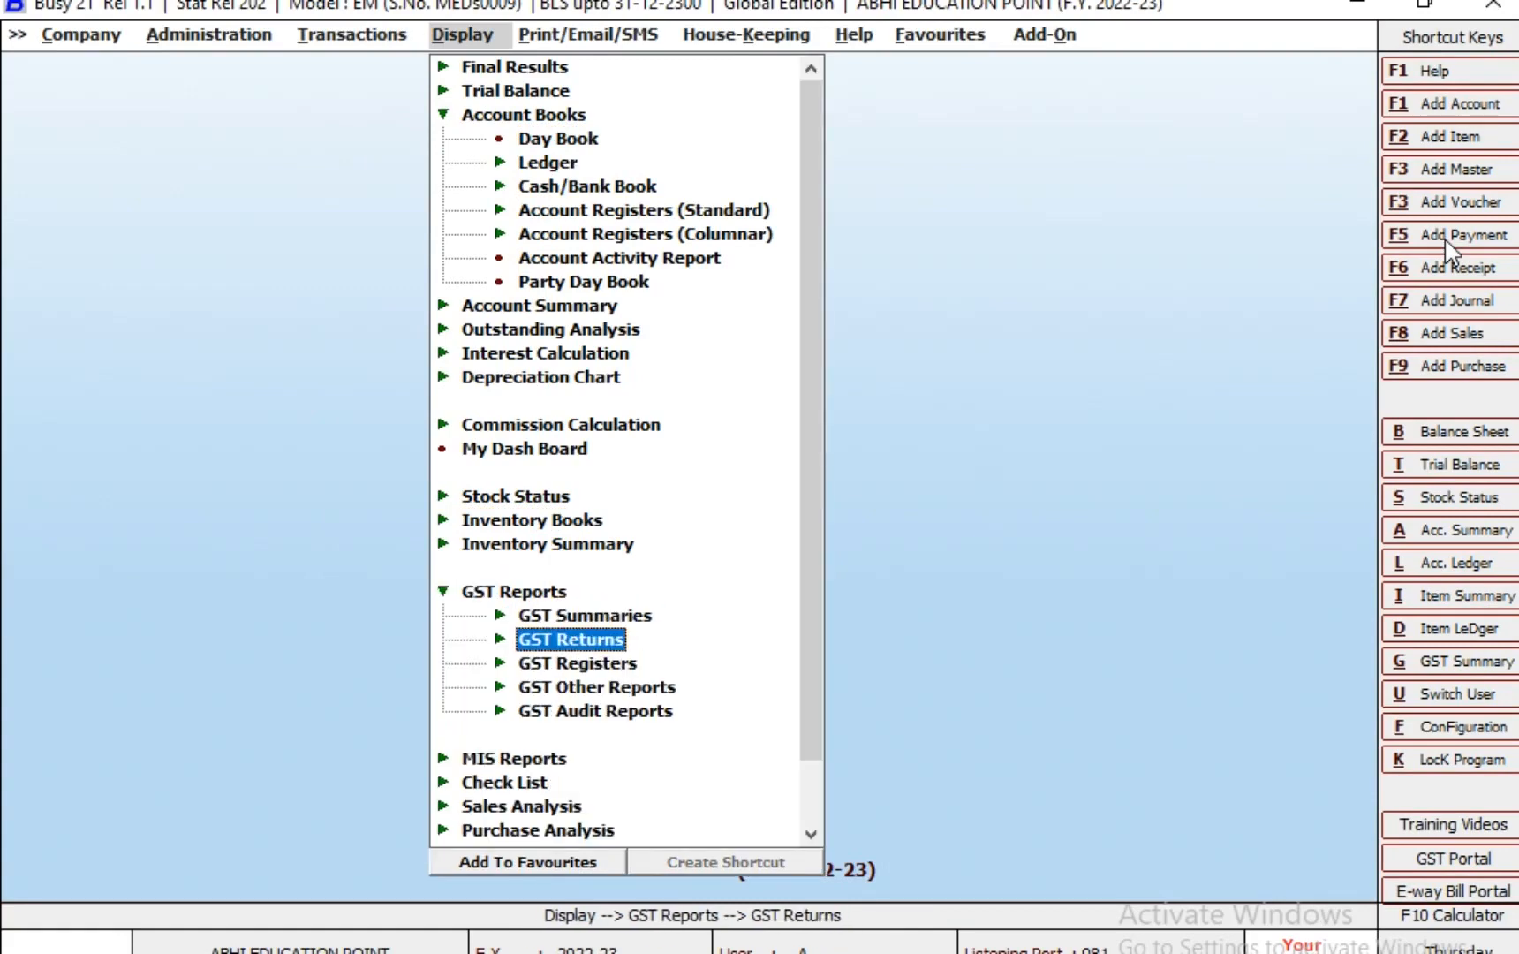
{"action": "key", "text": "Return"}
{"action": "key", "text": "Down"}
{"action": "key", "text": "Down"}
{"action": "key", "text": "Down"}
{"action": "left_click", "coordinate": [1442, 236]}
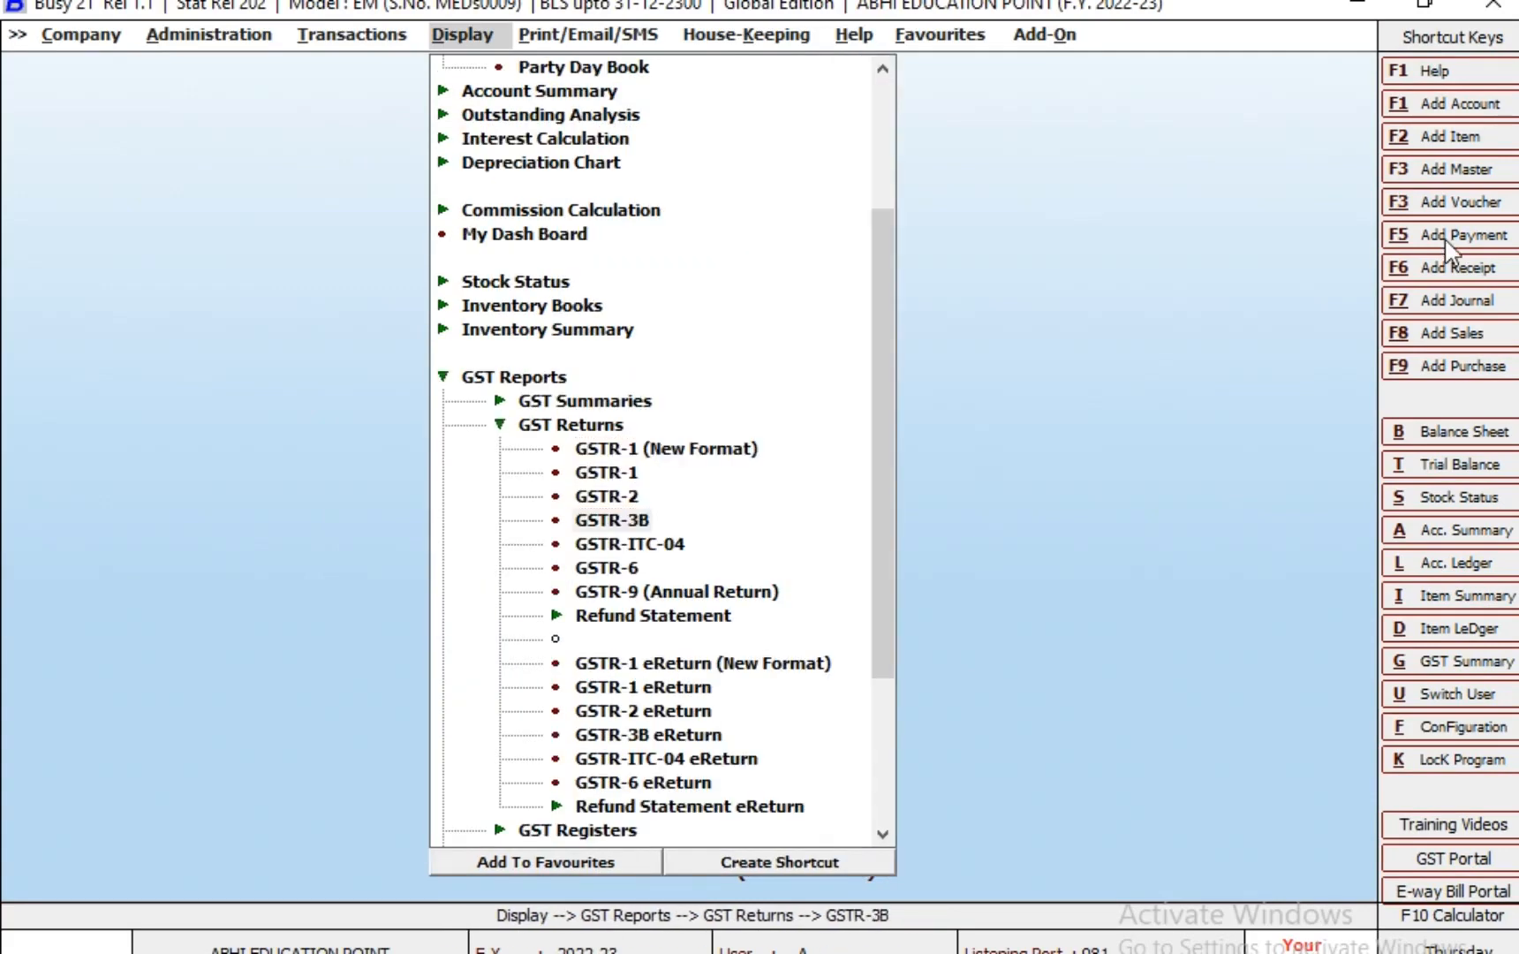
{"action": "key", "text": "Return"}
Generate the GSTR-3B report for 01-01-2023 to 31-01-2023, keeping the remaining options at their defaults
{"action": "type", "text": "01-1"}
{"action": "key", "text": "Return"}
{"action": "type", "text": "31-1"}
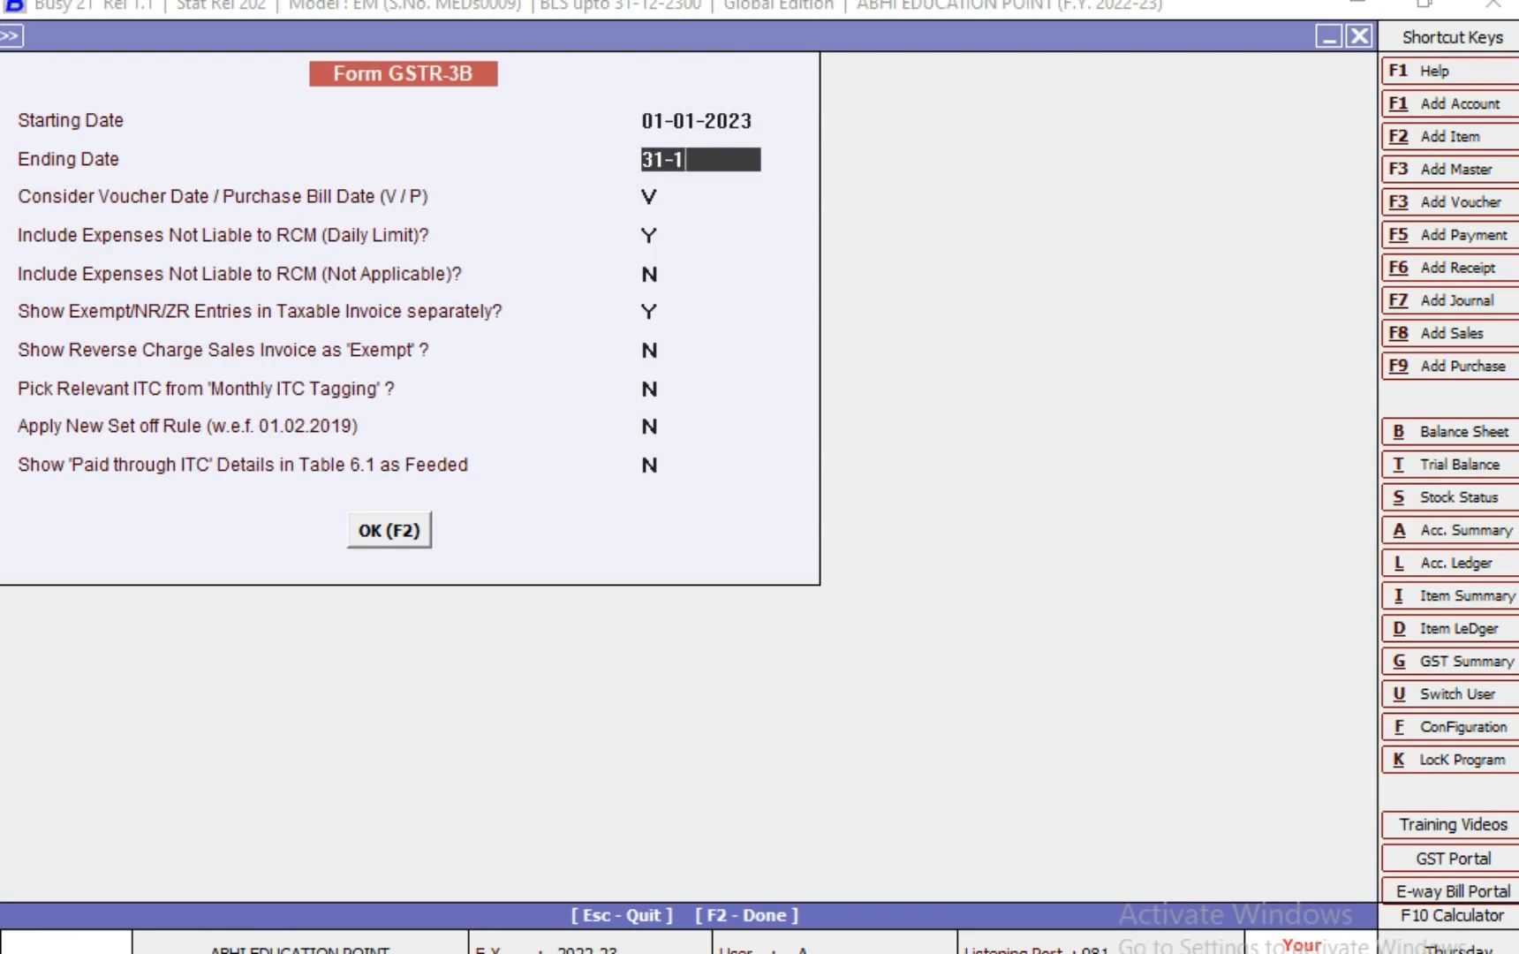
{"action": "key", "text": "Return"}
{"action": "key", "text": "F2"}
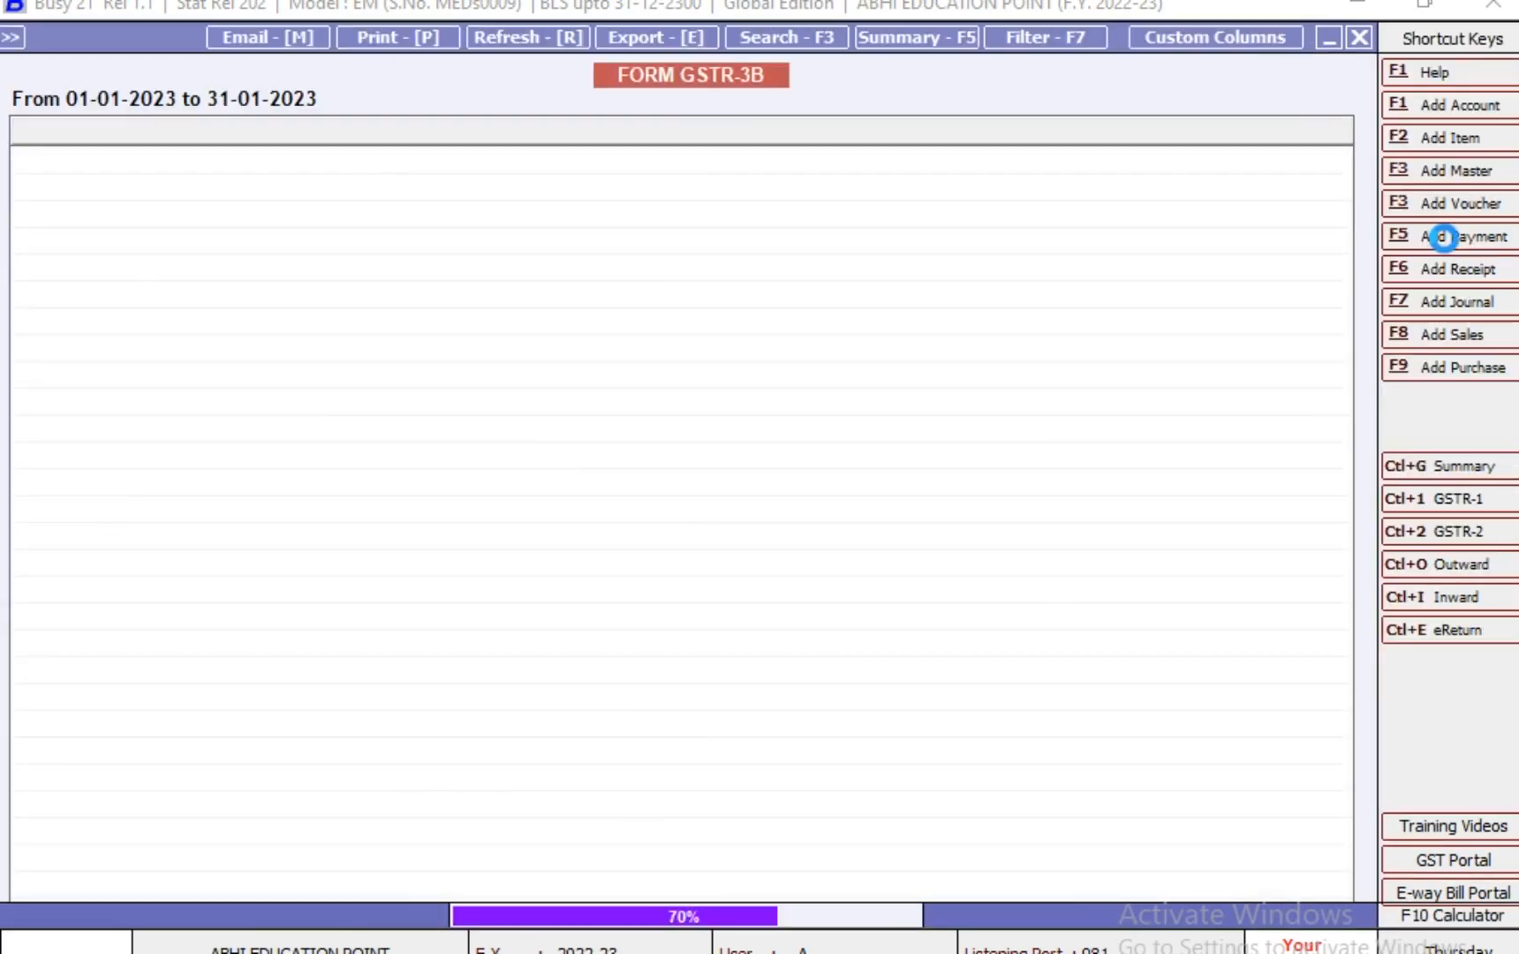
Examine the GSTR-3B tables for inward supplies liable to reverse charge and the eligible ITC
{"action": "key", "text": "Down"}
{"action": "key", "text": "Down"}
{"action": "key", "text": "Down"}
{"action": "key", "text": "Down"}
{"action": "key", "text": "Down"}
{"action": "key", "text": "Down"}
{"action": "key", "text": "Down"}
{"action": "key", "text": "Down"}
{"action": "key", "text": "Down"}
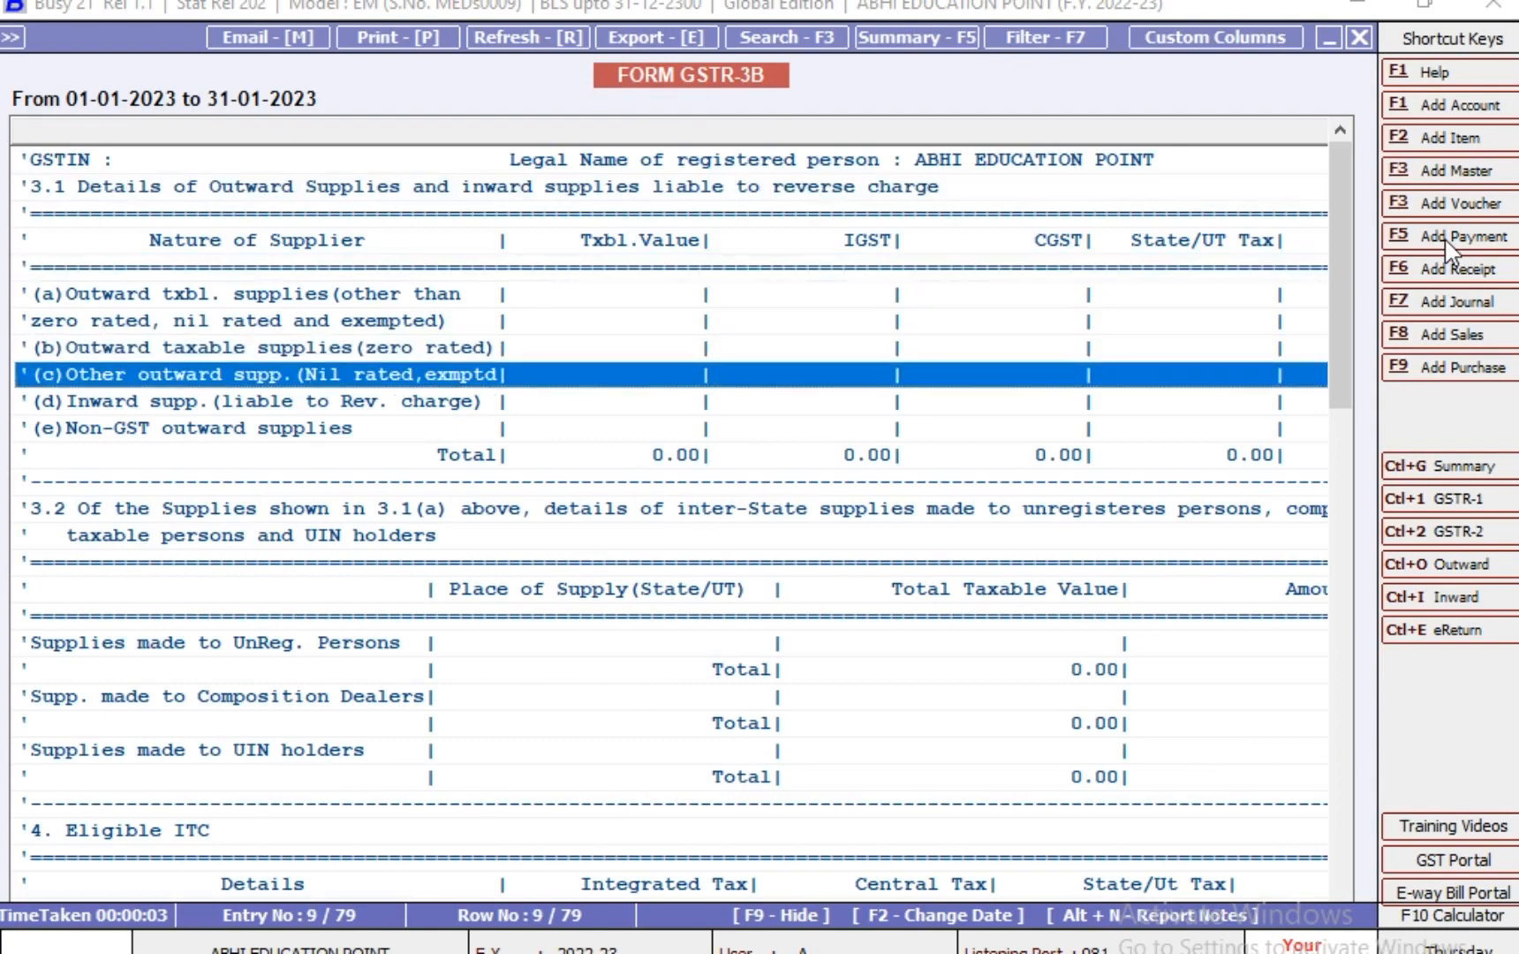
{"action": "key", "text": "Down"}
{"action": "key", "text": "Down"}
{"action": "key", "text": "Down"}
{"action": "key", "text": "Down"}
{"action": "key", "text": "Down"}
{"action": "key", "text": "Down"}
{"action": "key", "text": "Down"}
{"action": "key", "text": "Down"}
{"action": "key", "text": "Down"}
{"action": "key", "text": "Down"}
{"action": "key", "text": "Down"}
{"action": "key", "text": "Down"}
{"action": "key", "text": "Down"}
{"action": "key", "text": "Down"}
{"action": "key", "text": "Down"}
{"action": "key", "text": "Down"}
{"action": "key", "text": "Down"}
{"action": "key", "text": "Down"}
{"action": "key", "text": "Down"}
{"action": "key", "text": "Down"}
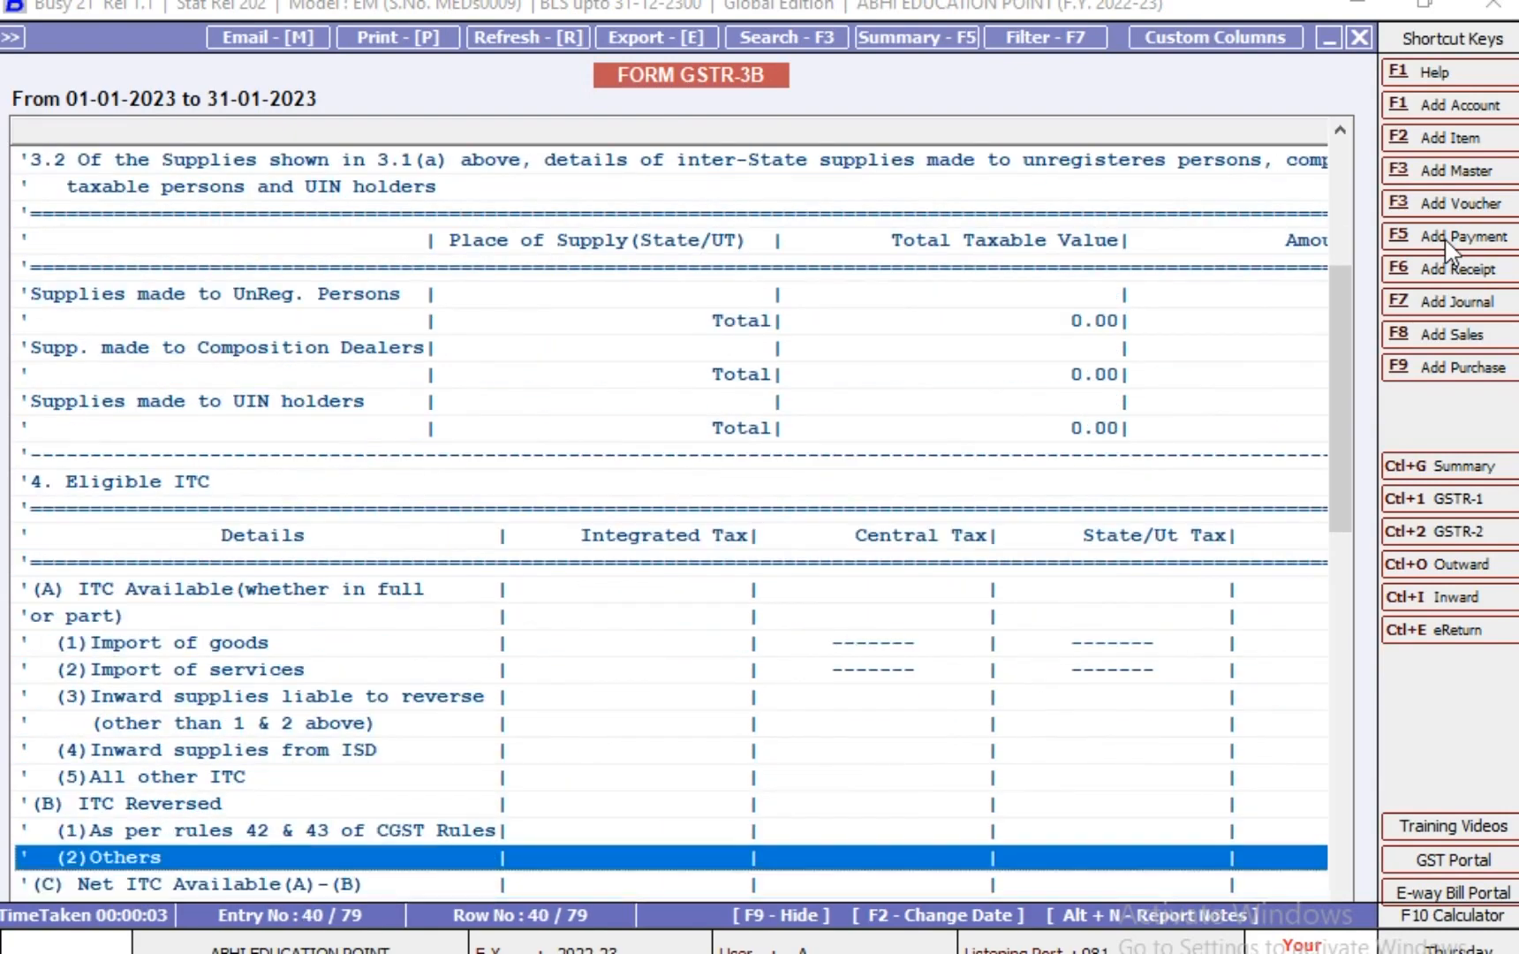
Check the row for inward supplies liable to reverse charge under Eligible ITC, then close the GSTR-3B report
{"action": "key", "text": "Up"}
{"action": "key", "text": "Up"}
{"action": "key", "text": "Up"}
{"action": "key", "text": "Up"}
{"action": "key", "text": "Up"}
{"action": "key", "text": "Up"}
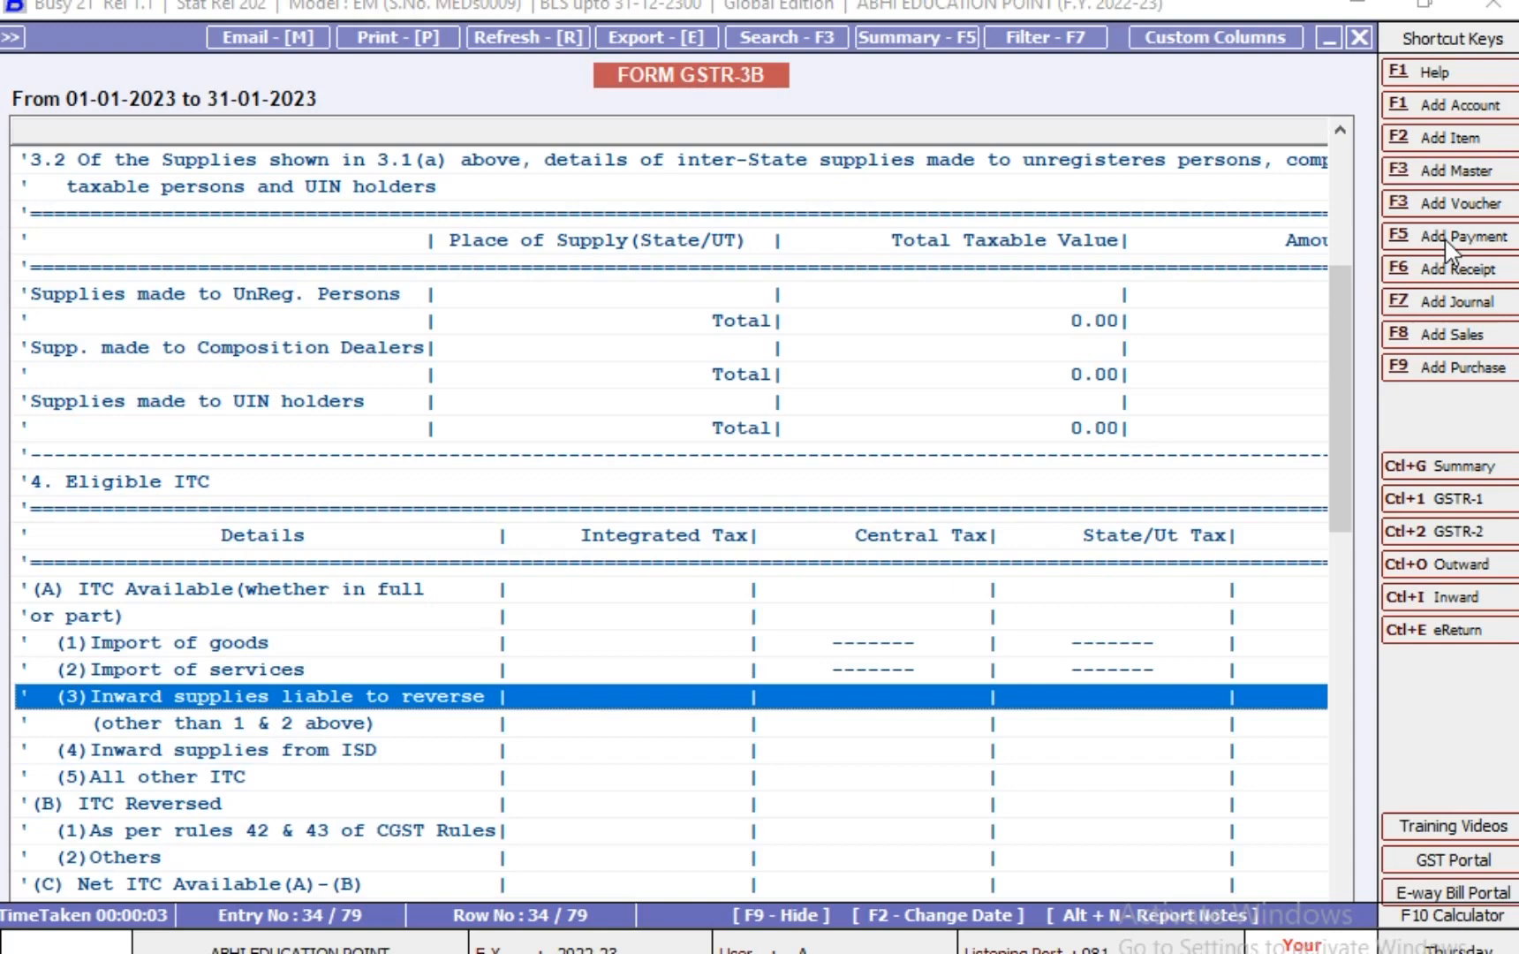
{"action": "key", "text": "Escape"}
{"action": "key", "text": "Escape"}
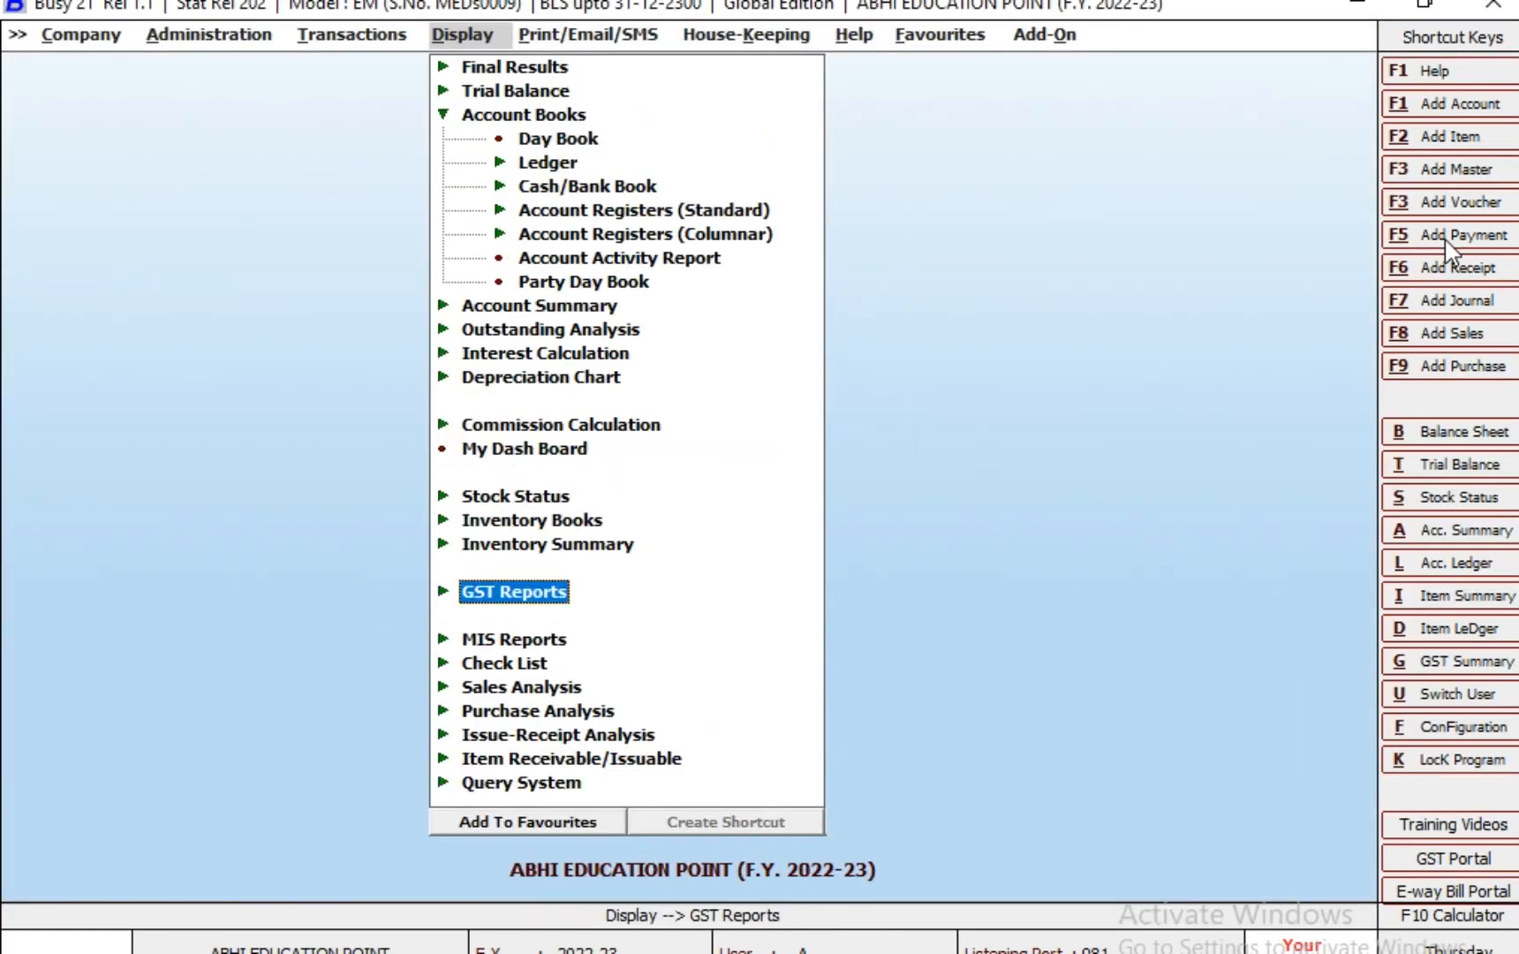
Open the Check/Post Consolidated RCM Payable utility from the GST miscellaneous utilities for transactions
{"action": "key", "text": "Left"}
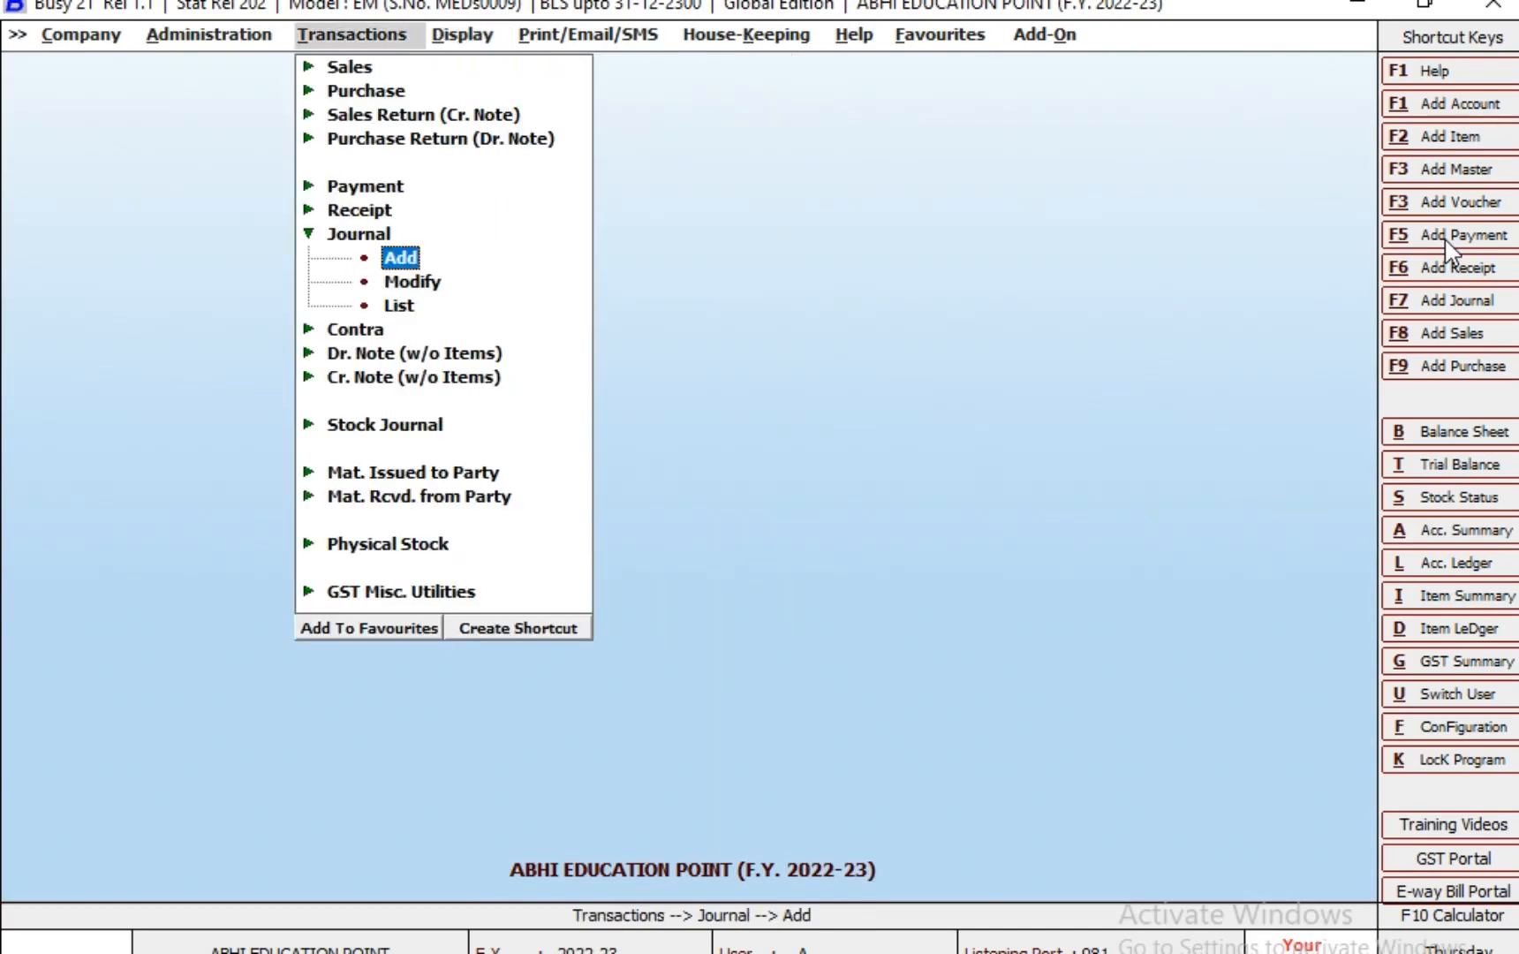
{"action": "key", "text": "Left"}
{"action": "key", "text": "Down"}
{"action": "key", "text": "Right"}
{"action": "key", "text": "Down"}
{"action": "key", "text": "Down"}
{"action": "key", "text": "Down"}
{"action": "key", "text": "Down"}
{"action": "key", "text": "Down"}
{"action": "key", "text": "Down"}
{"action": "key", "text": "Down"}
{"action": "key", "text": "Down"}
{"action": "key", "text": "Down"}
{"action": "key", "text": "Down"}
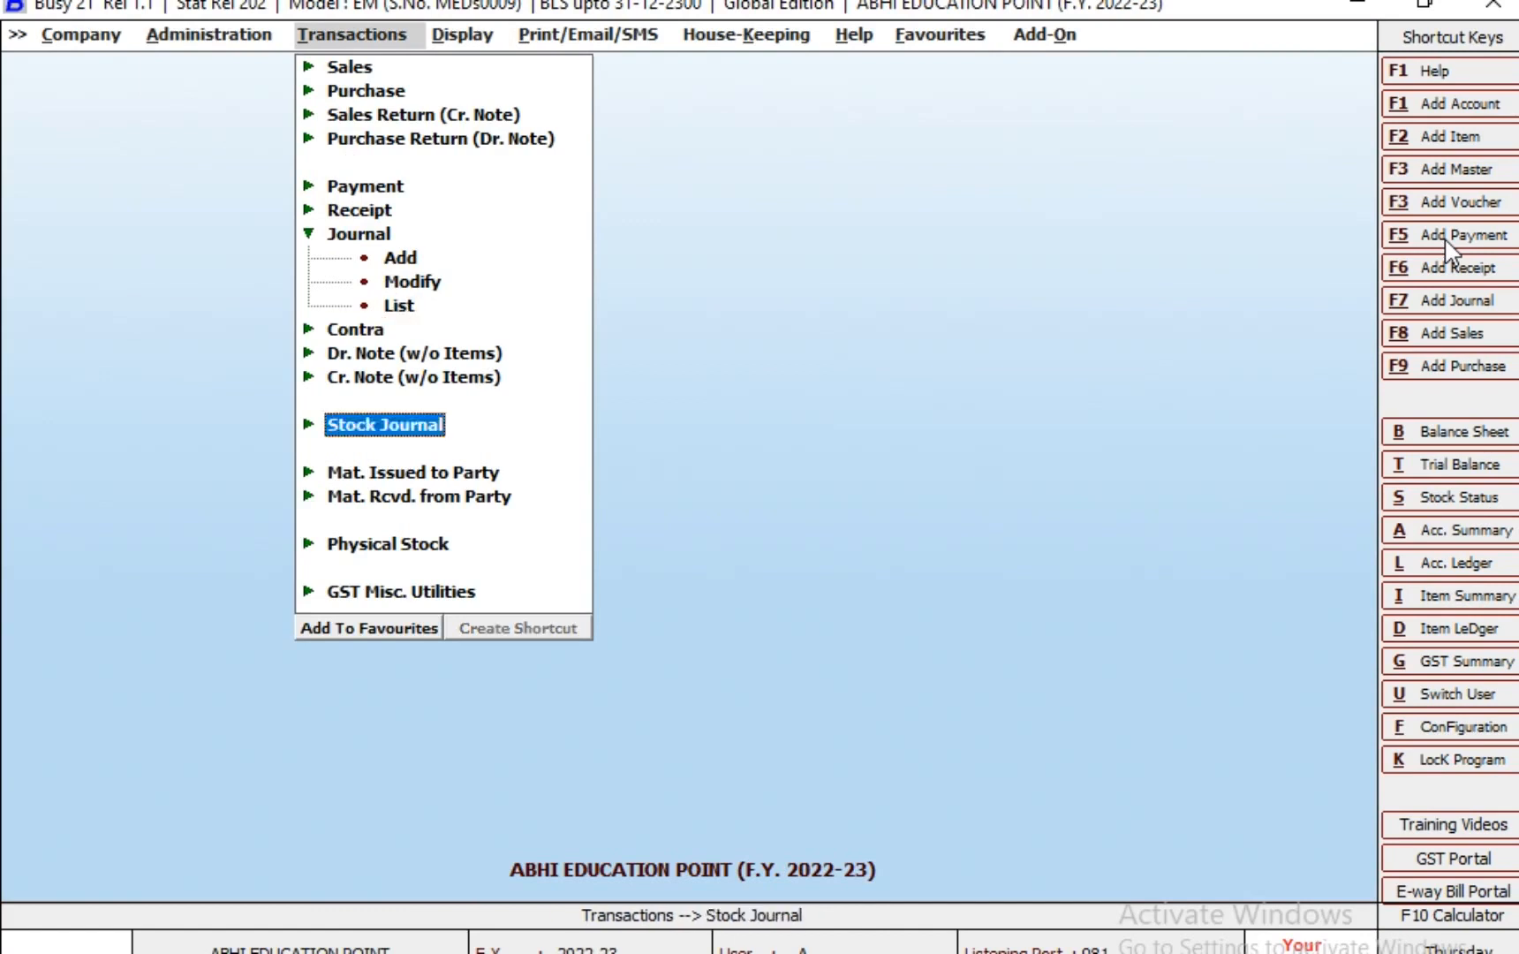
{"action": "key", "text": "Down"}
{"action": "key", "text": "Up"}
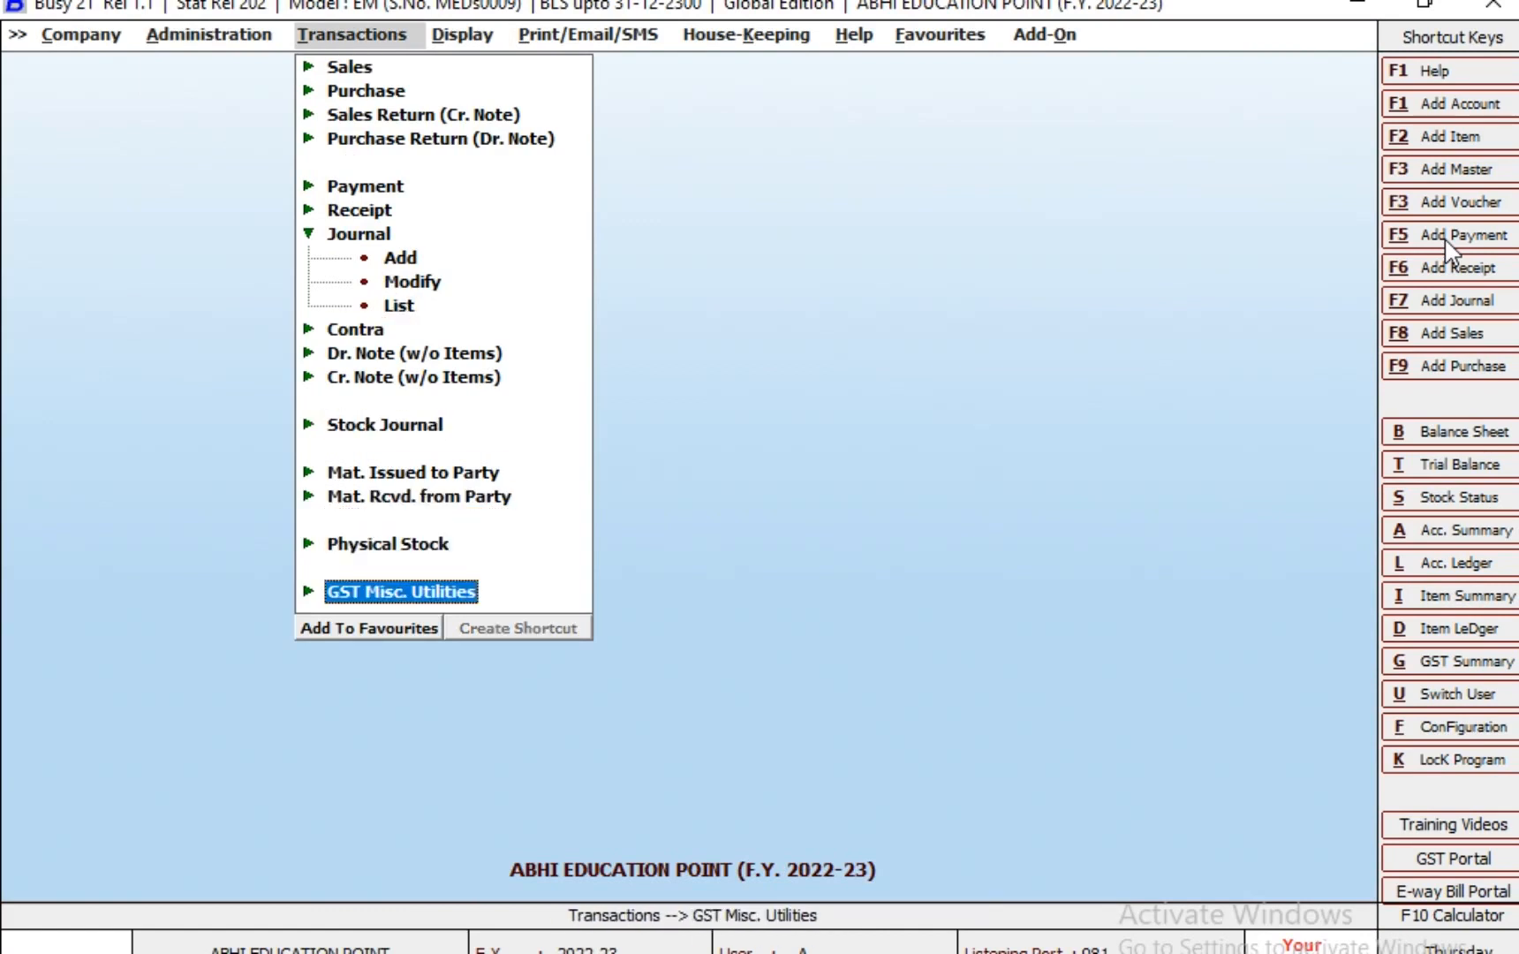
{"action": "key", "text": "Right"}
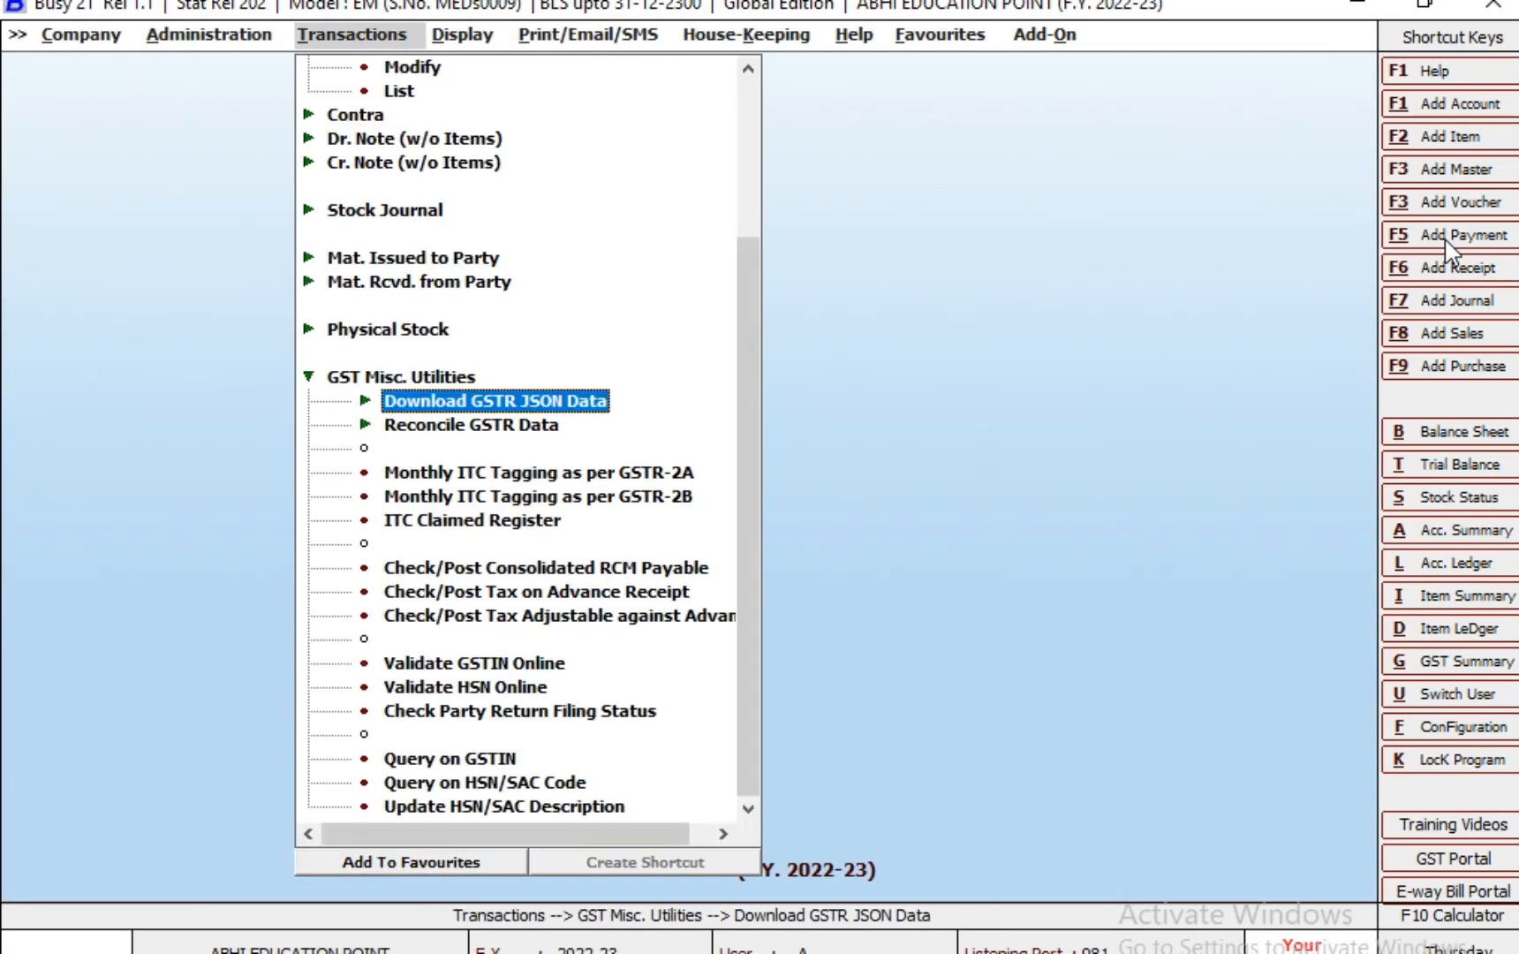
{"action": "key", "text": "Down"}
{"action": "key", "text": "Down"}
{"action": "key", "text": "Down"}
{"action": "key", "text": "Down"}
{"action": "key", "text": "Down"}
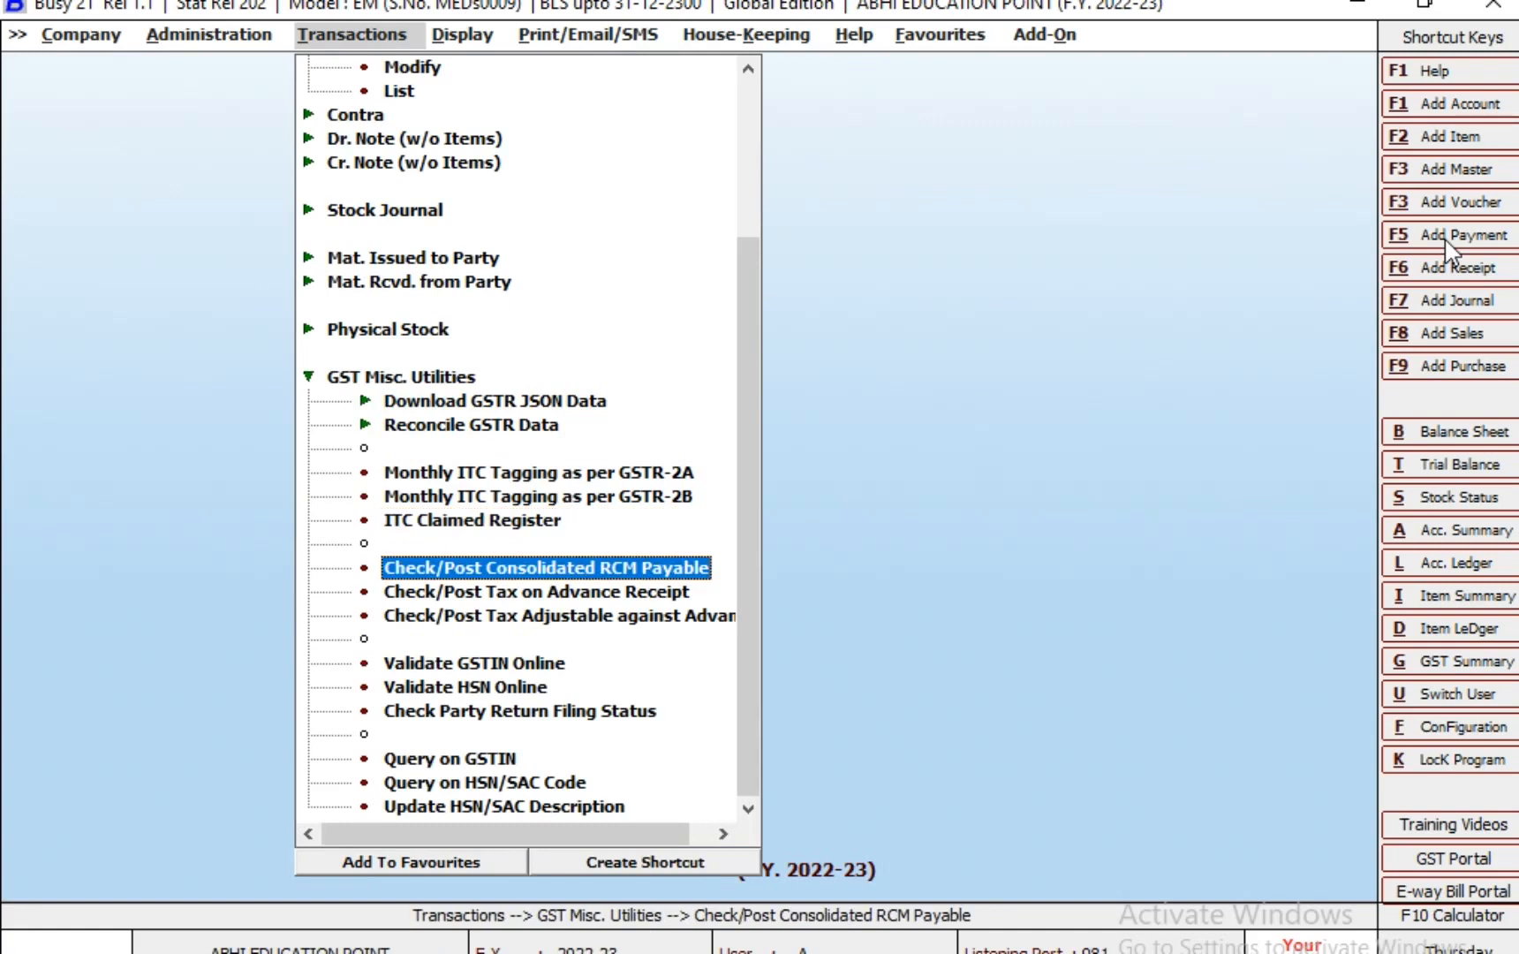
{"action": "key", "text": "Return"}
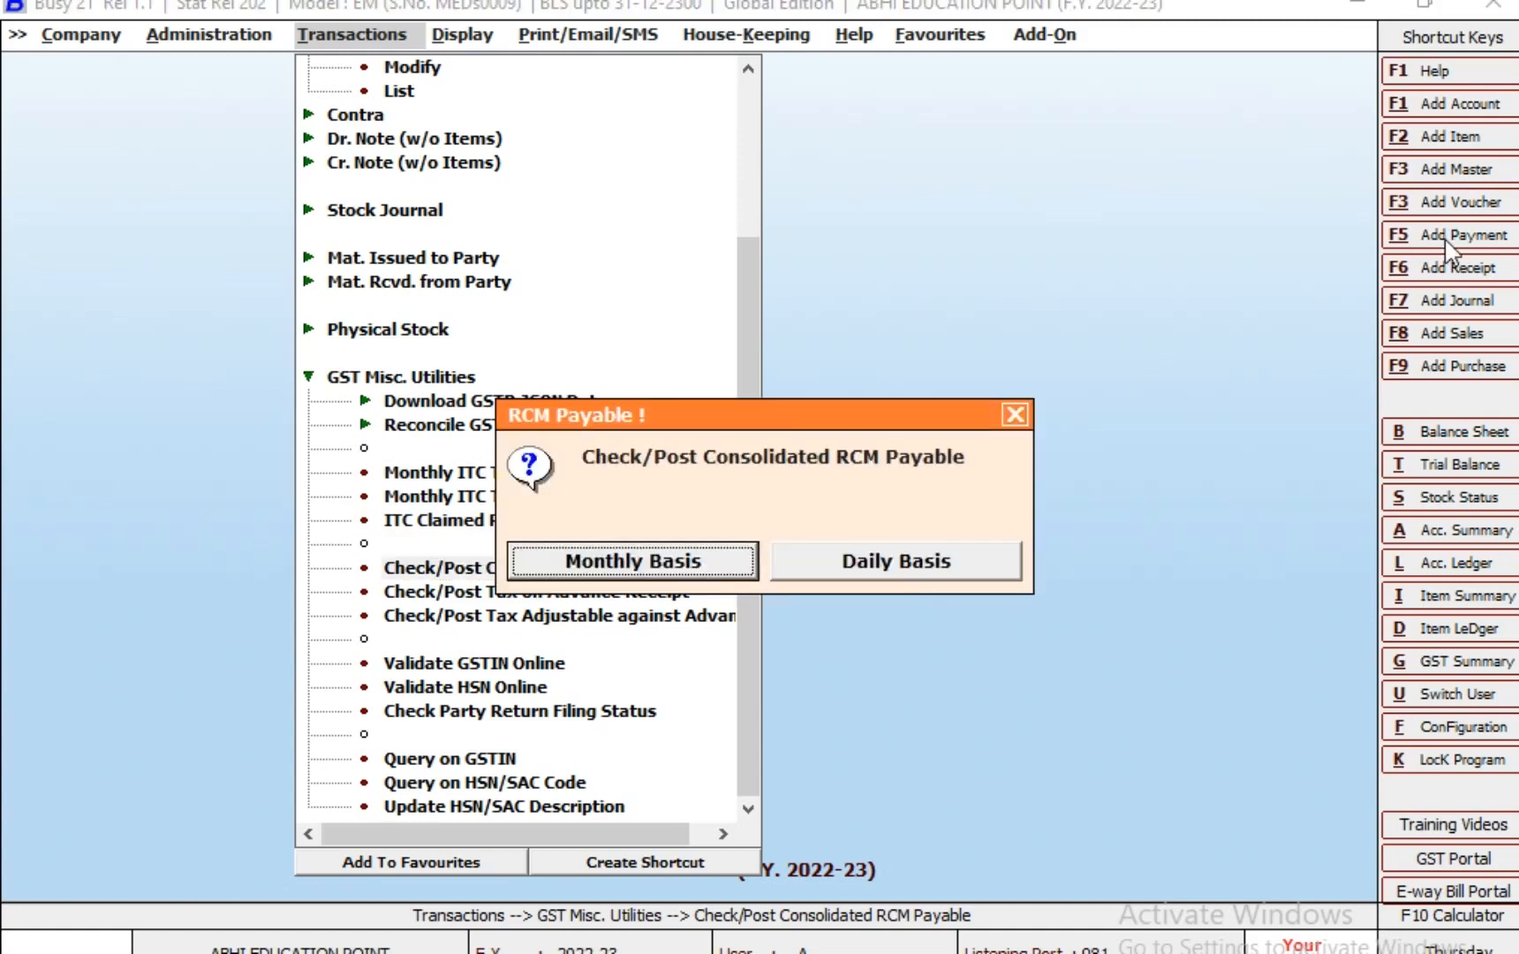
Generate the RCM payable report on a monthly basis for January, keeping the default tax round-off setting
{"action": "key", "text": "Return"}
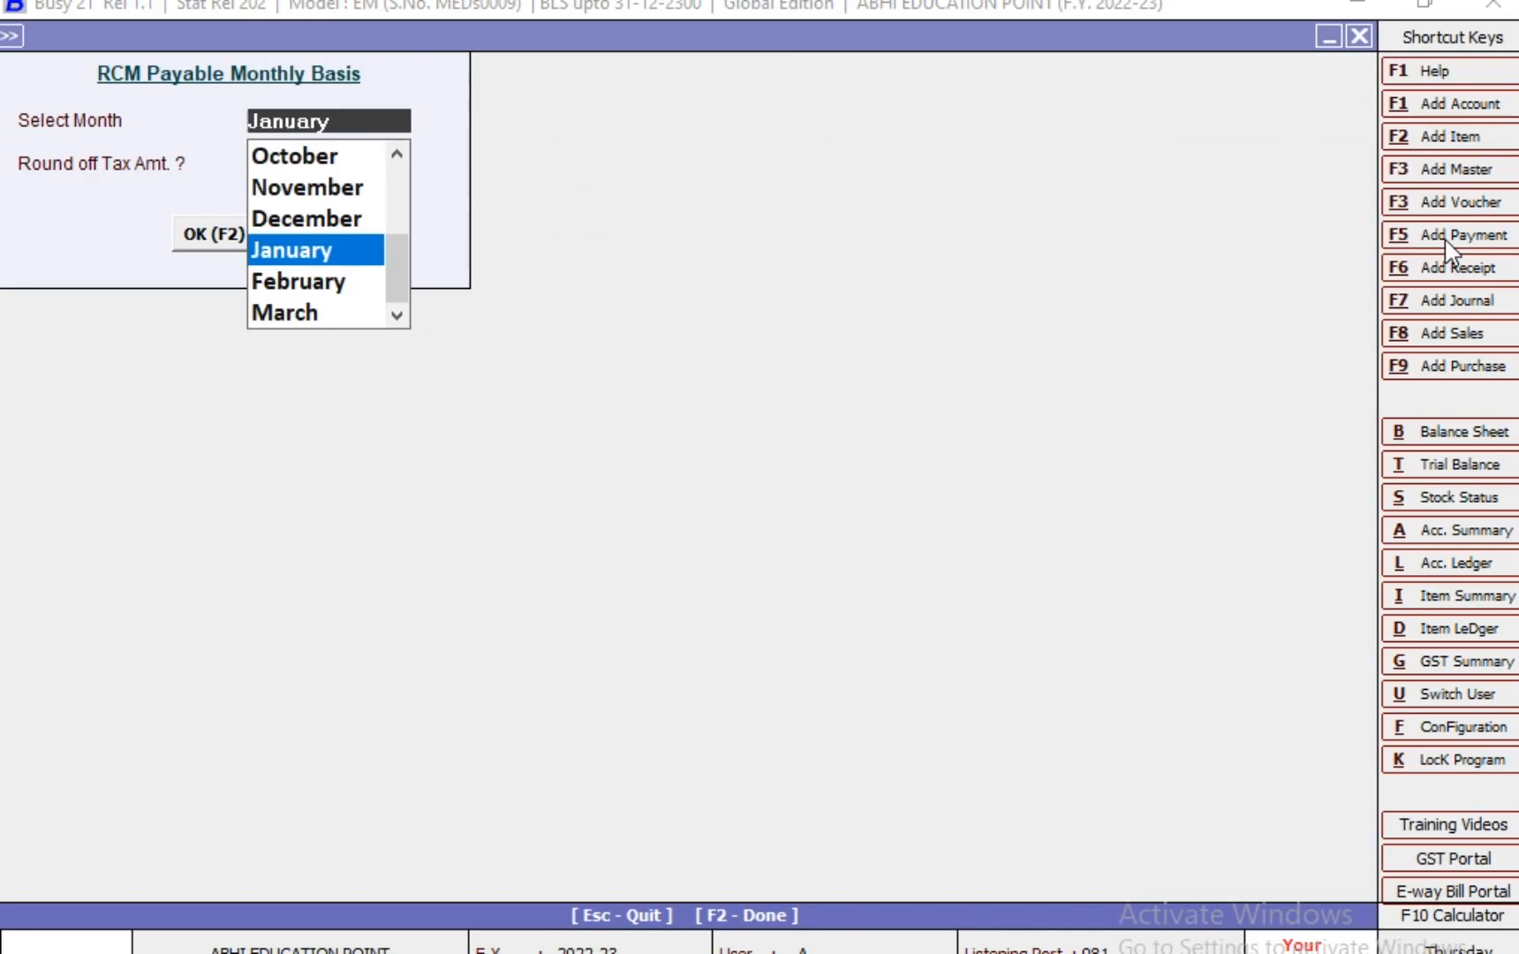
{"action": "key", "text": "Return"}
{"action": "key", "text": "Return"}
{"action": "key", "text": "Return"}
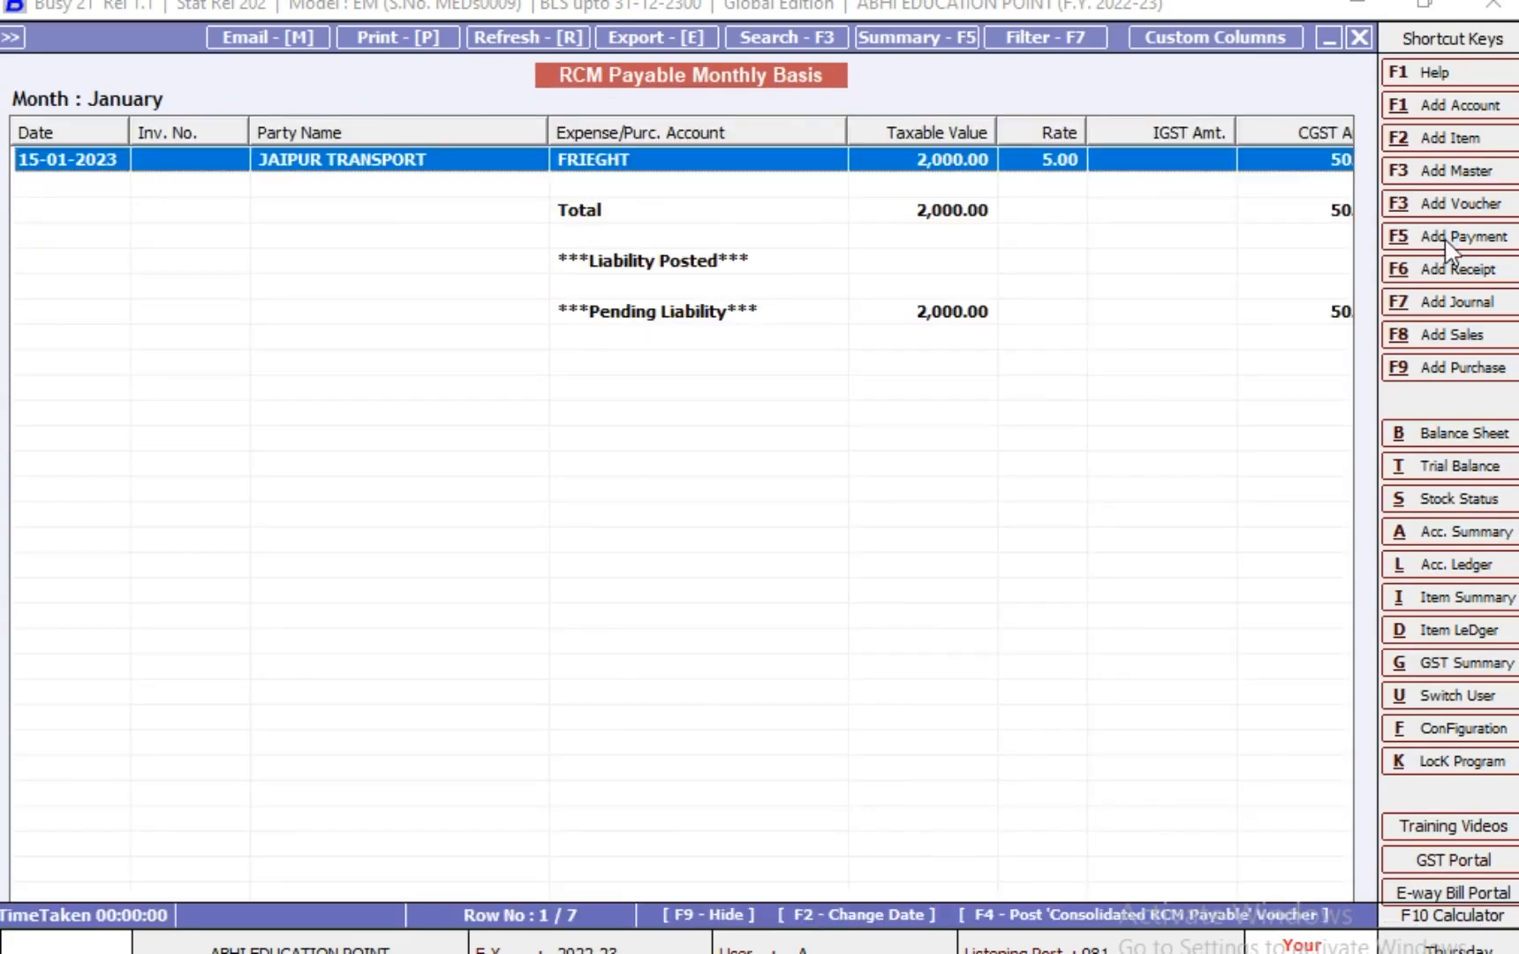
Generate the Consolidated RCM Payable voucher in the Main series dated 31-01-2023, keeping the default RCM output and input accounts
{"action": "key", "text": "Right"}
{"action": "key", "text": "Left"}
{"action": "key", "text": "Left"}
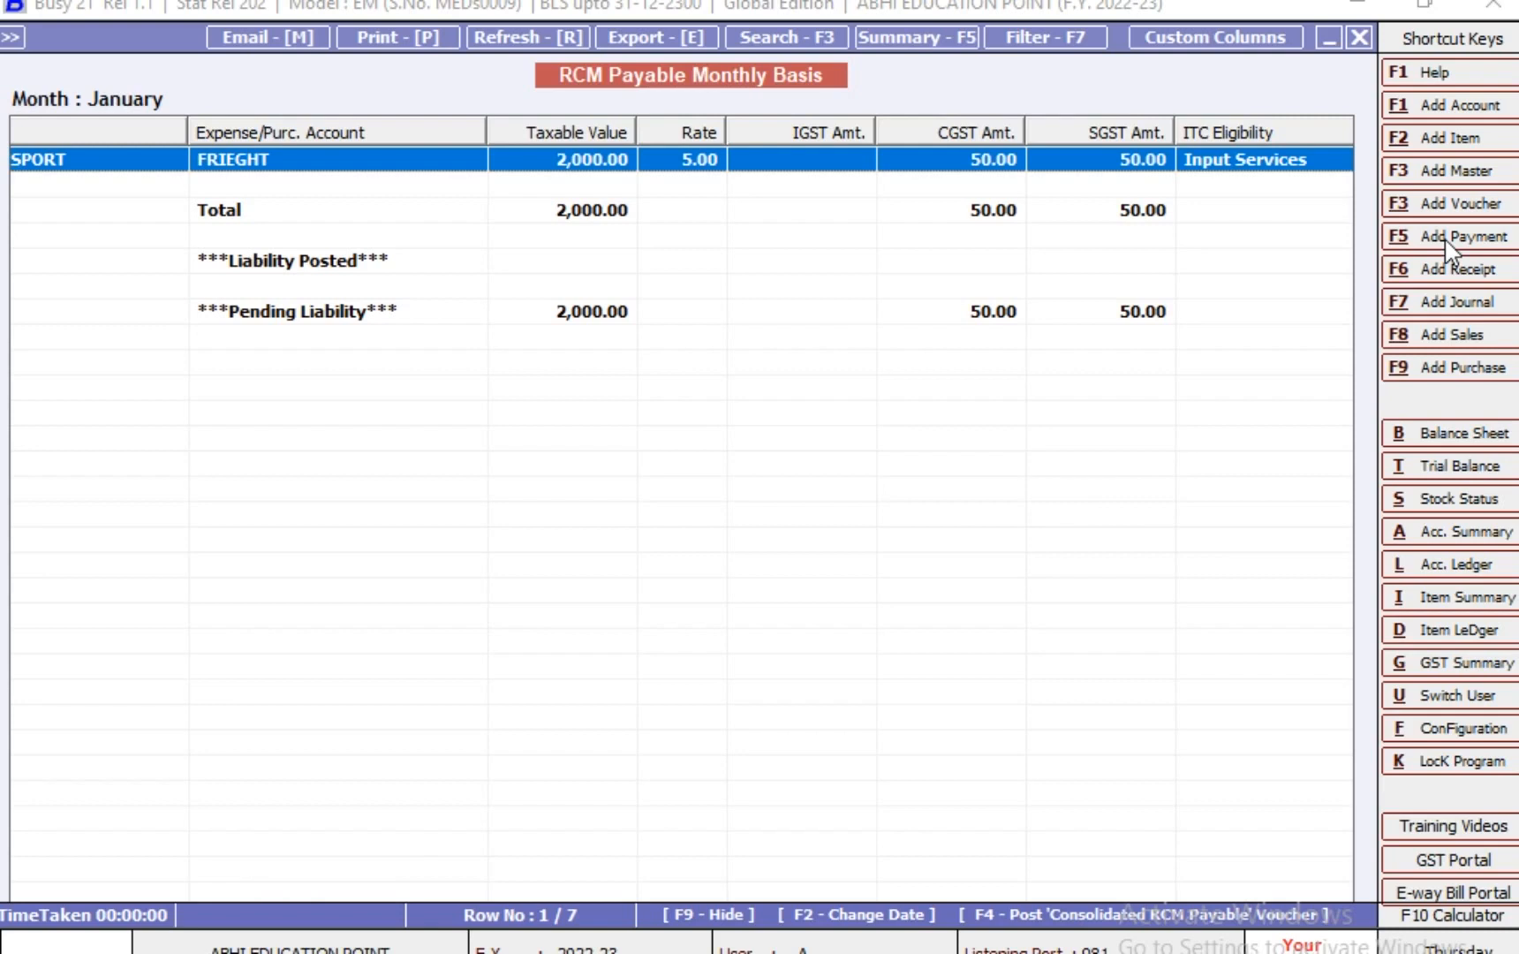
{"action": "key", "text": "F4"}
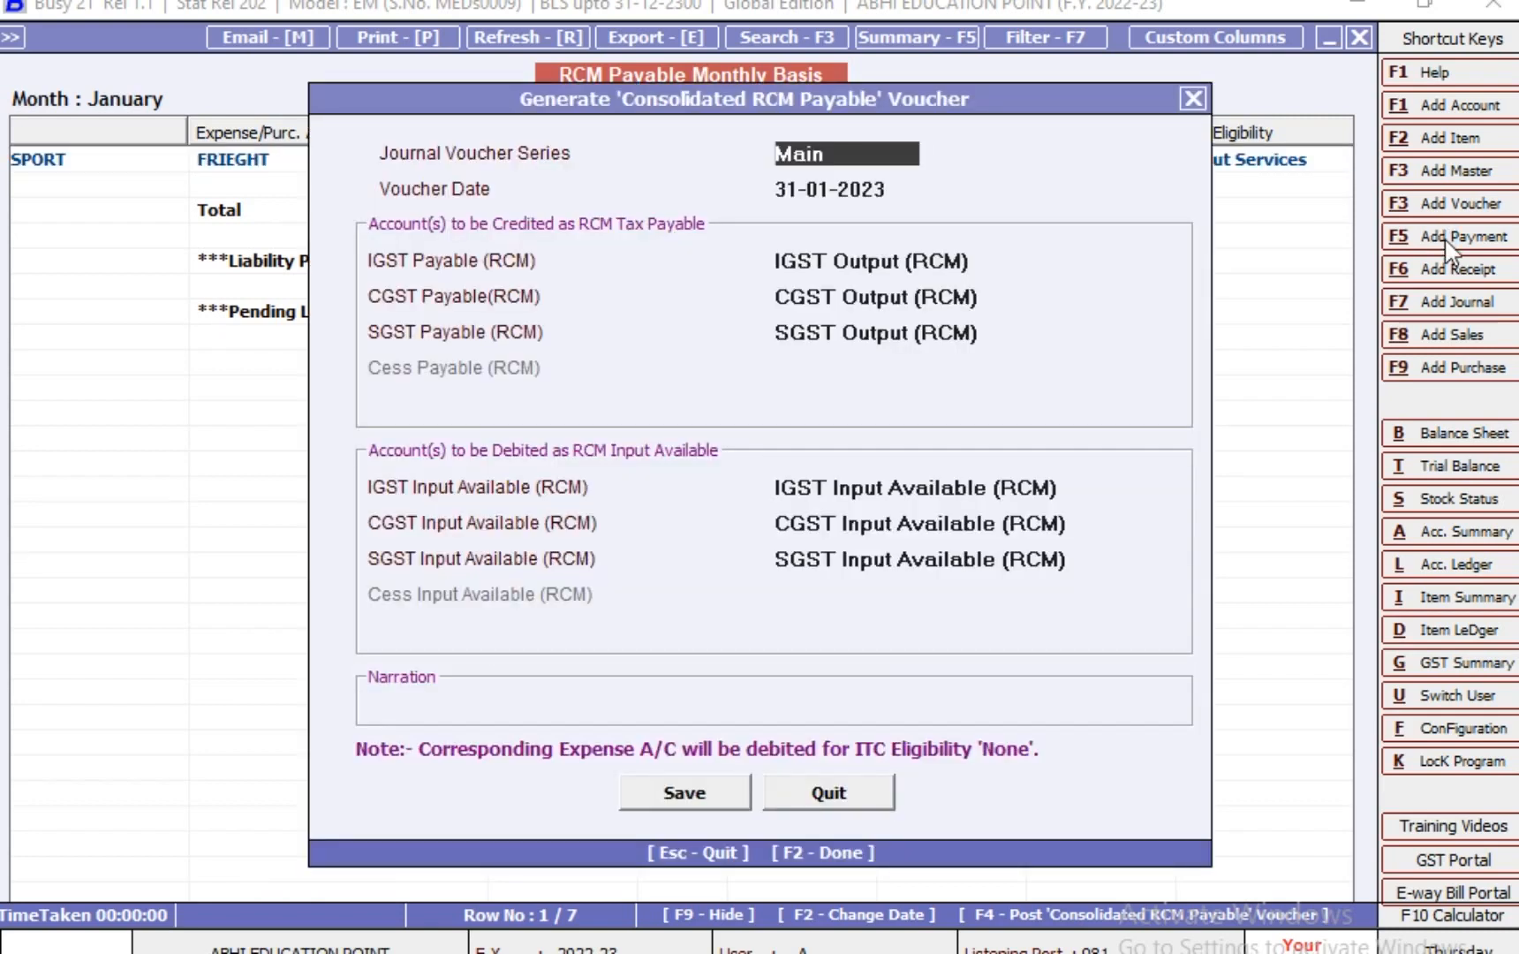
{"action": "key", "text": "Return"}
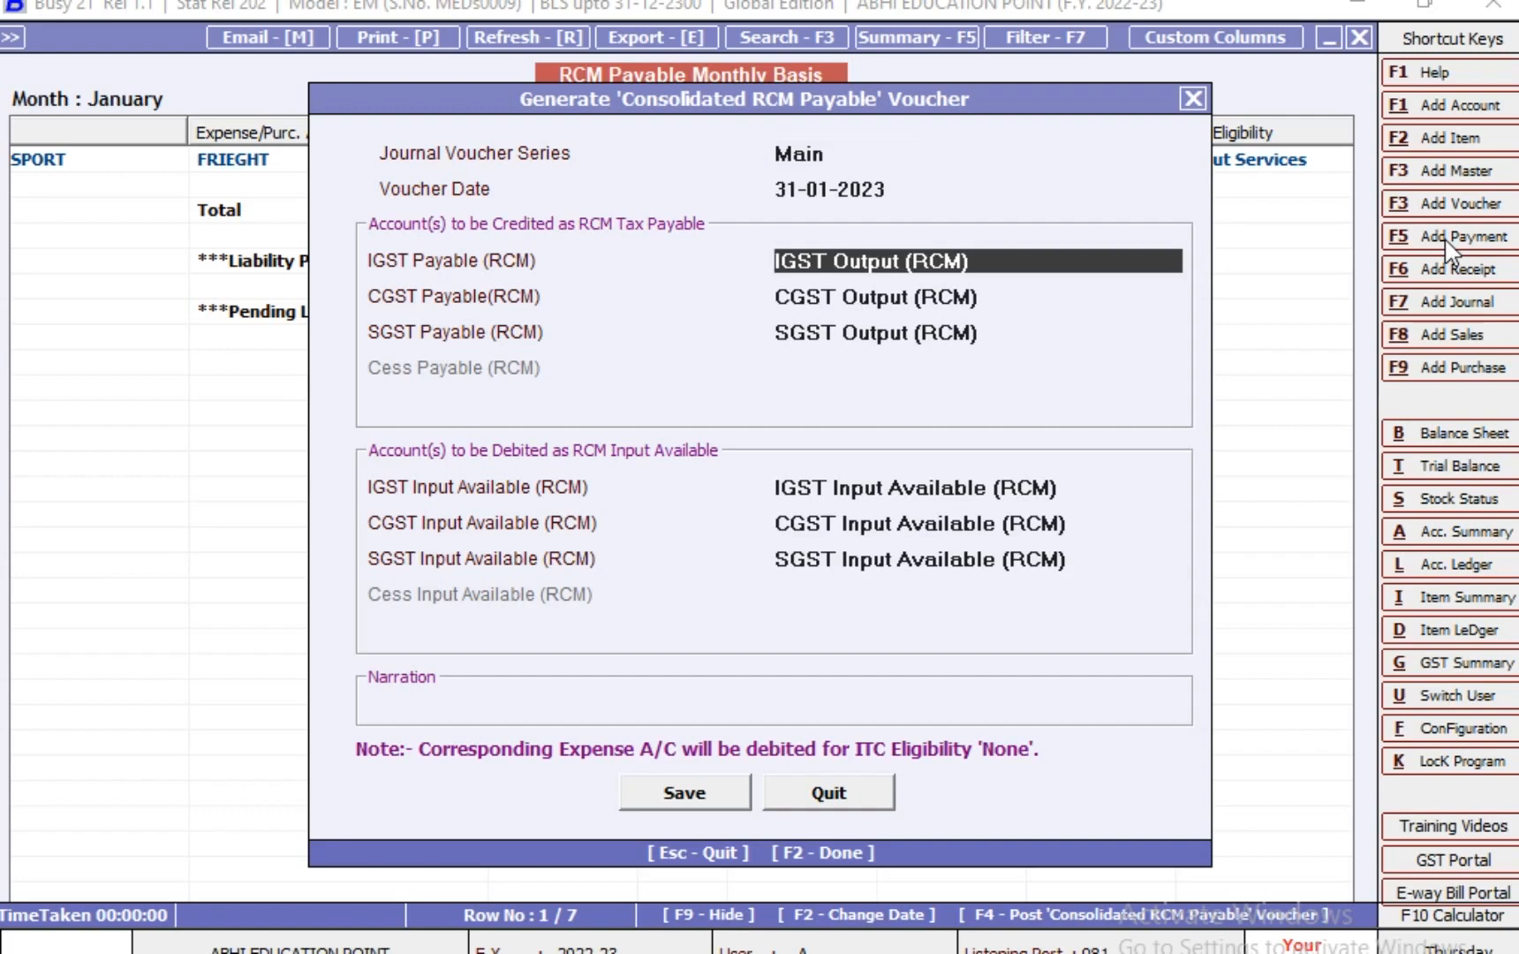
{"action": "key", "text": "Return"}
{"action": "key", "text": "Return"}
{"action": "key", "text": "Return"}
{"action": "key", "text": "Return"}
{"action": "key", "text": "Return"}
{"action": "key", "text": "Return"}
{"action": "key", "text": "Return"}
{"action": "key", "text": "Return"}
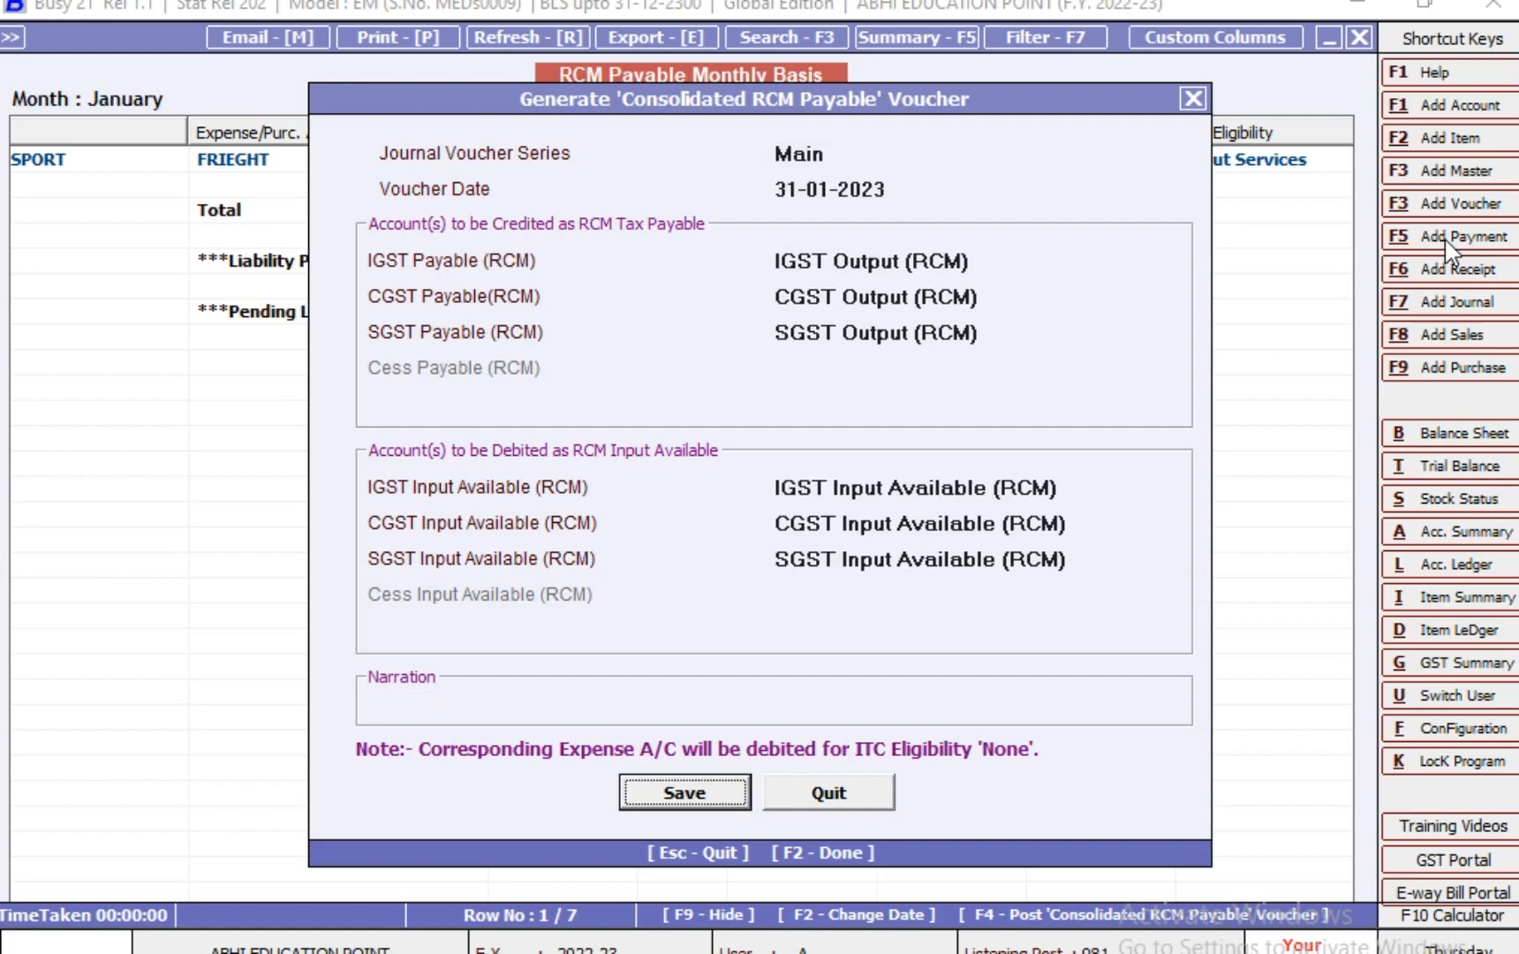
{"action": "key", "text": "Return"}
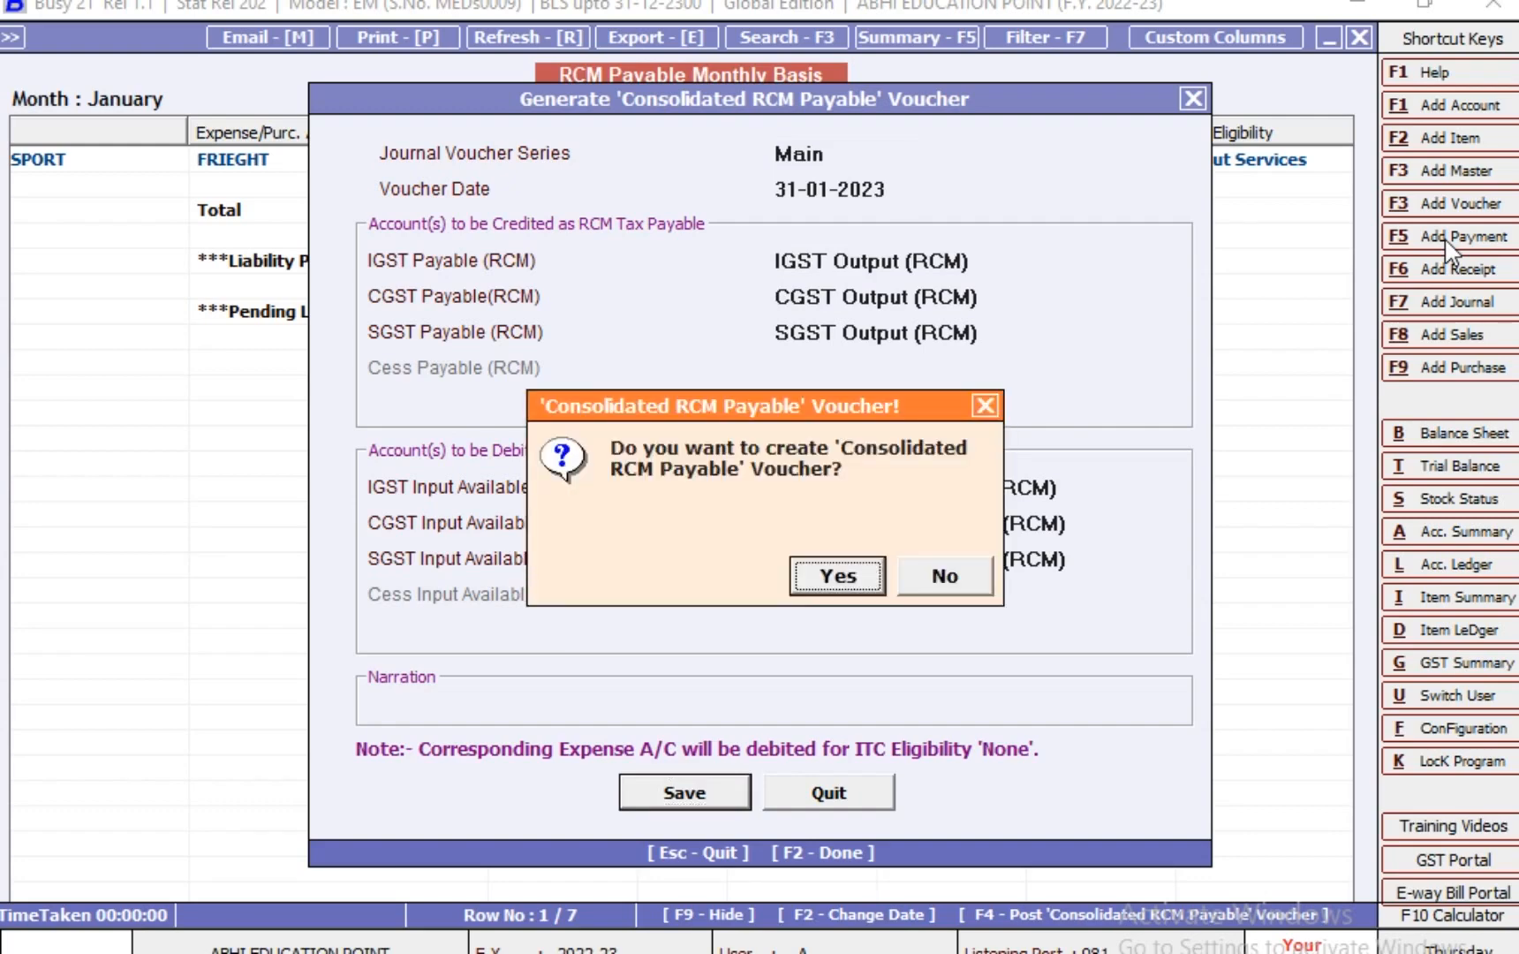
{"action": "key", "text": "Return"}
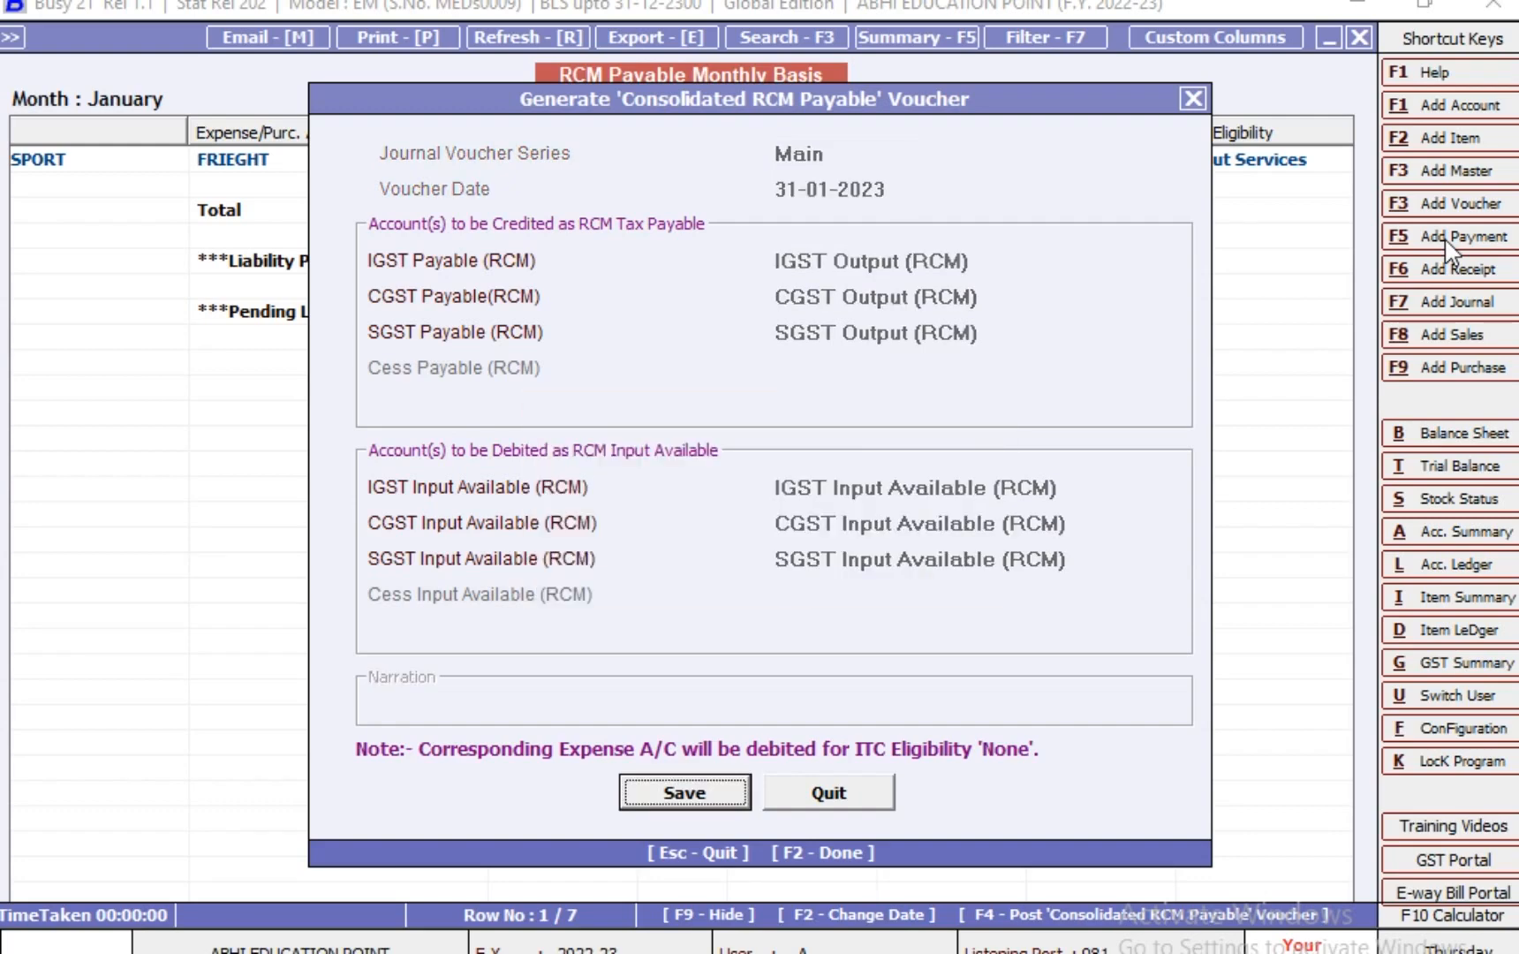
Accept the journal voucher's Main series, 31-01-2023 date and Consolidated RCM Payable GST nature
{"action": "key", "text": "Return"}
{"action": "key", "text": "Return"}
{"action": "key", "text": "Return"}
{"action": "key", "text": "Return"}
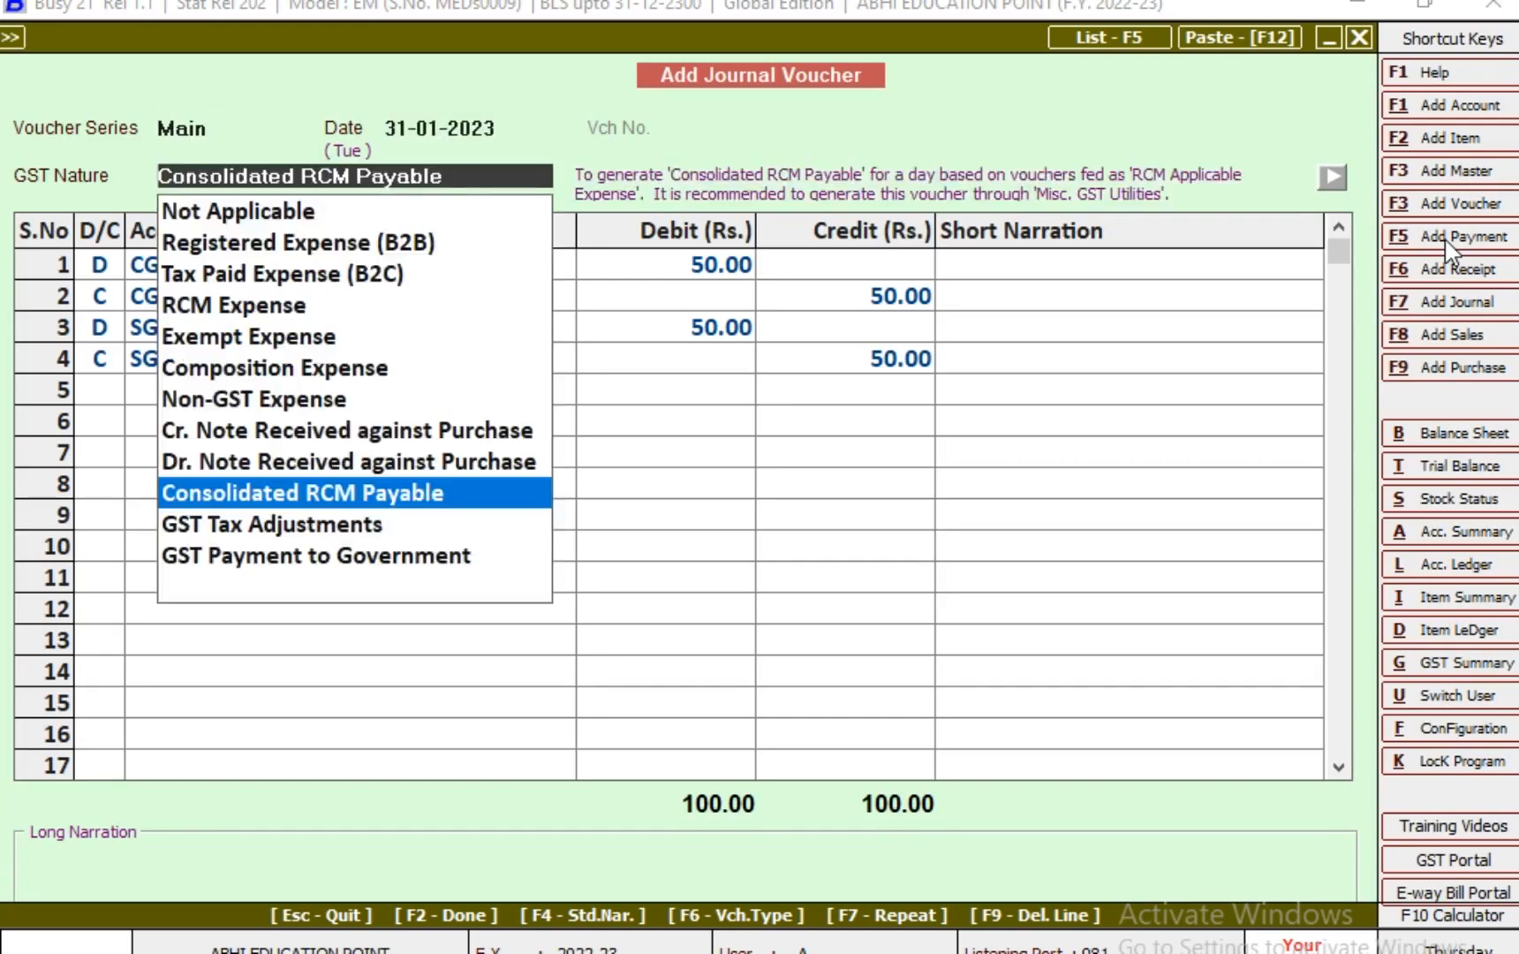
{"action": "key", "text": "Up"}
{"action": "key", "text": "Return"}
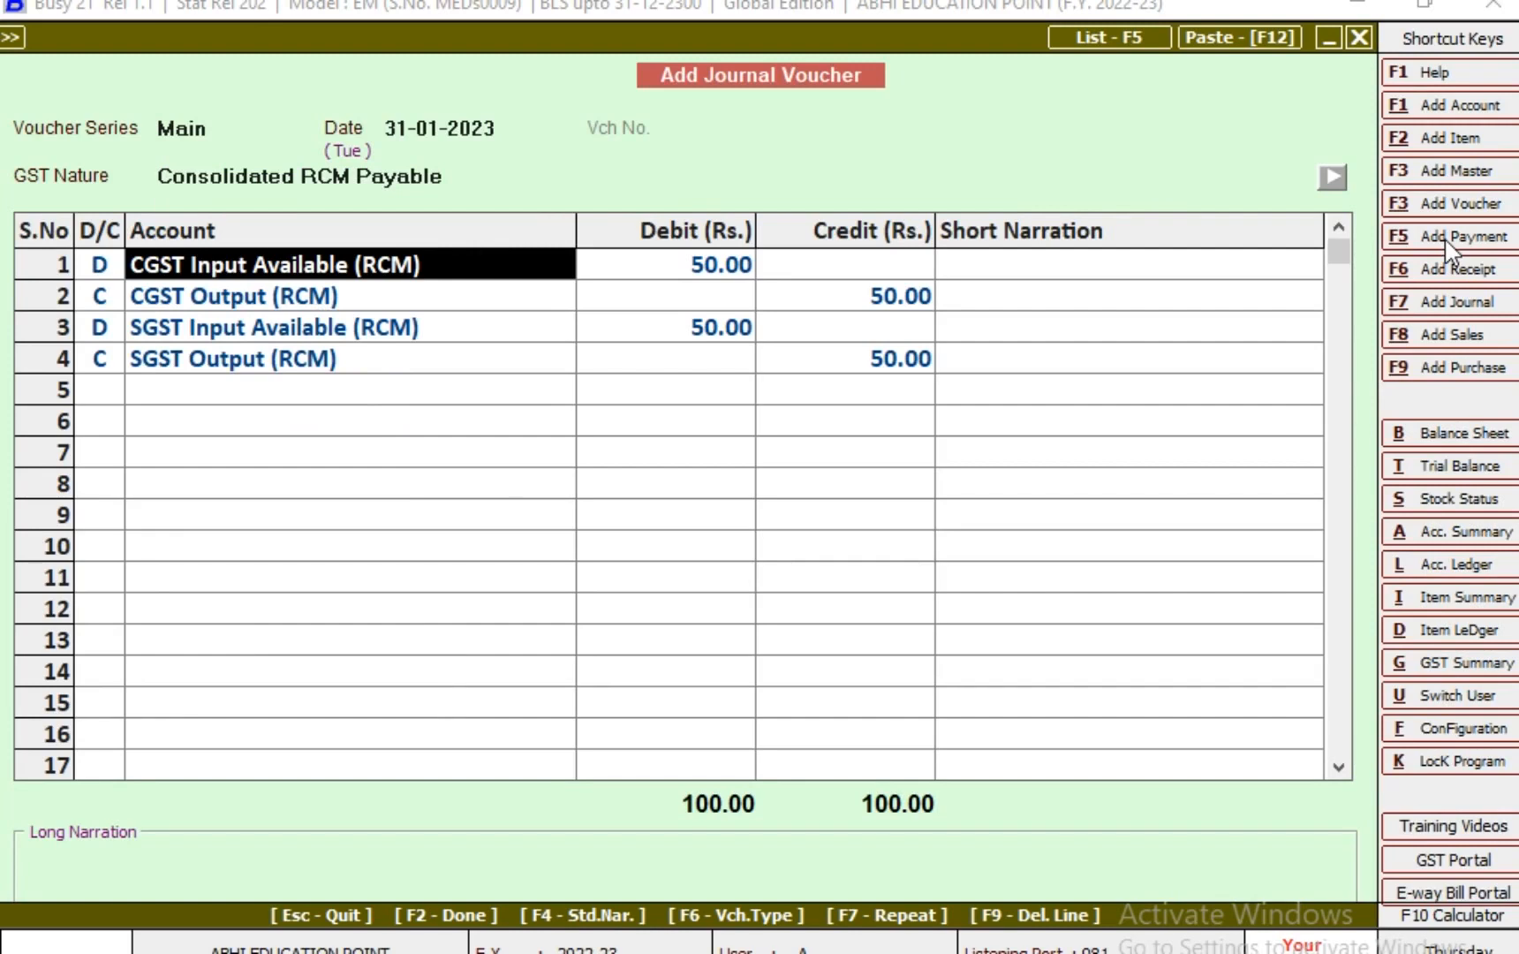
Review the CGST and SGST input and output RCM entries in the journal voucher
{"action": "key", "text": "Down"}
{"action": "key", "text": "Down"}
{"action": "key", "text": "Down"}
{"action": "key", "text": "Down"}
{"action": "key", "text": "Down"}
{"action": "key", "text": "Down"}
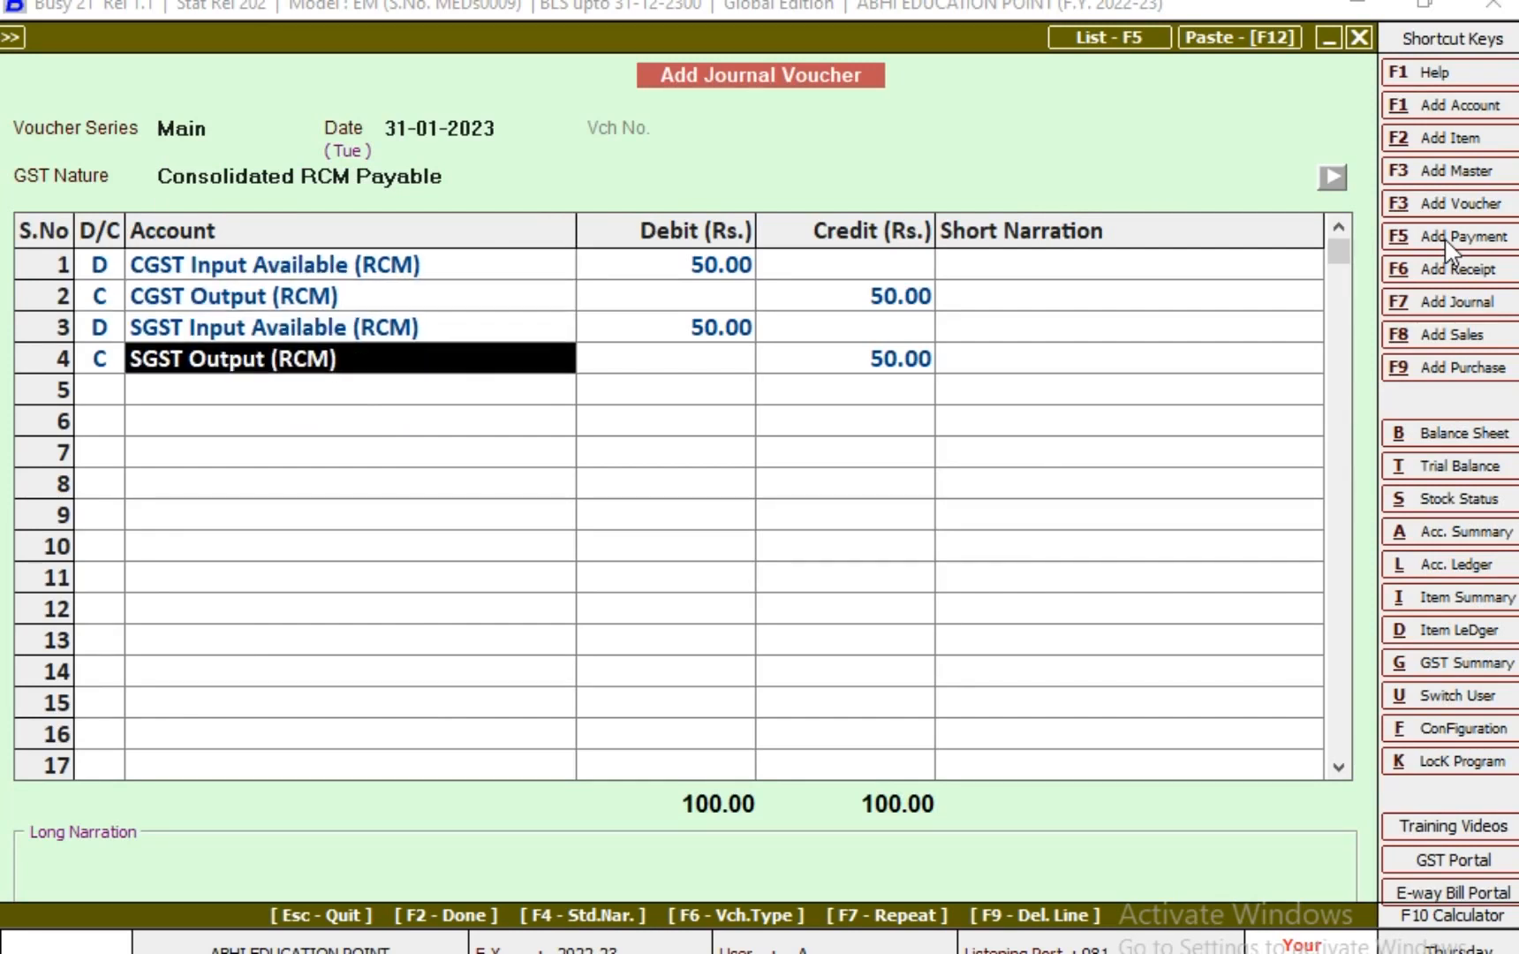
{"action": "key", "text": "Return"}
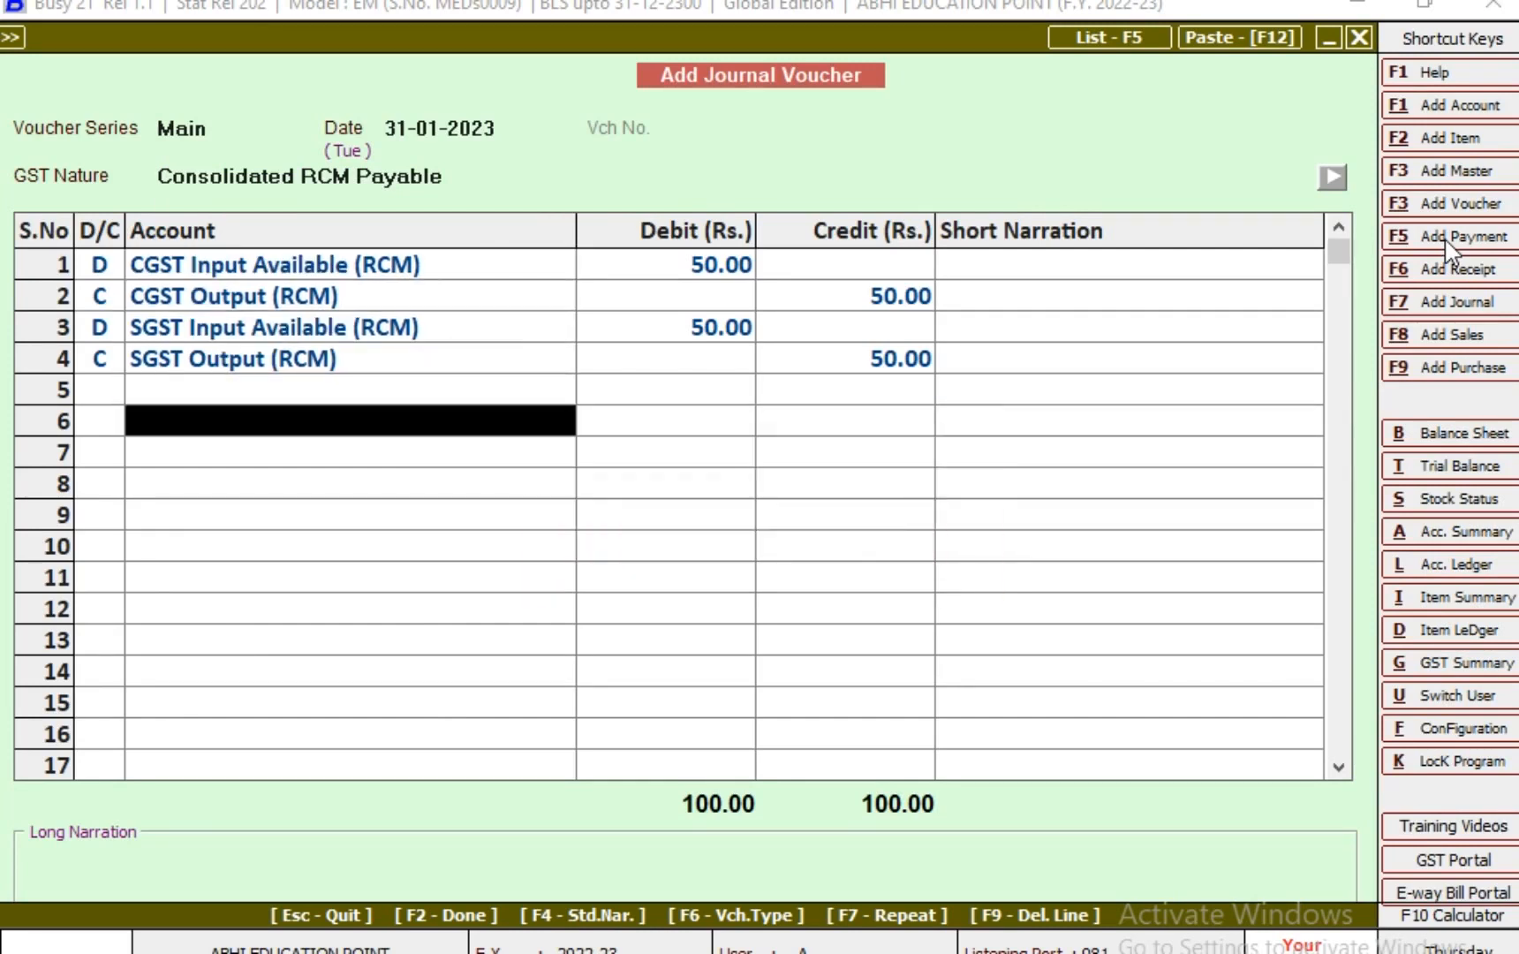
{"action": "key", "text": "Up"}
{"action": "key", "text": "Up"}
{"action": "key", "text": "Up"}
{"action": "key", "text": "Up"}
{"action": "key", "text": "Up"}
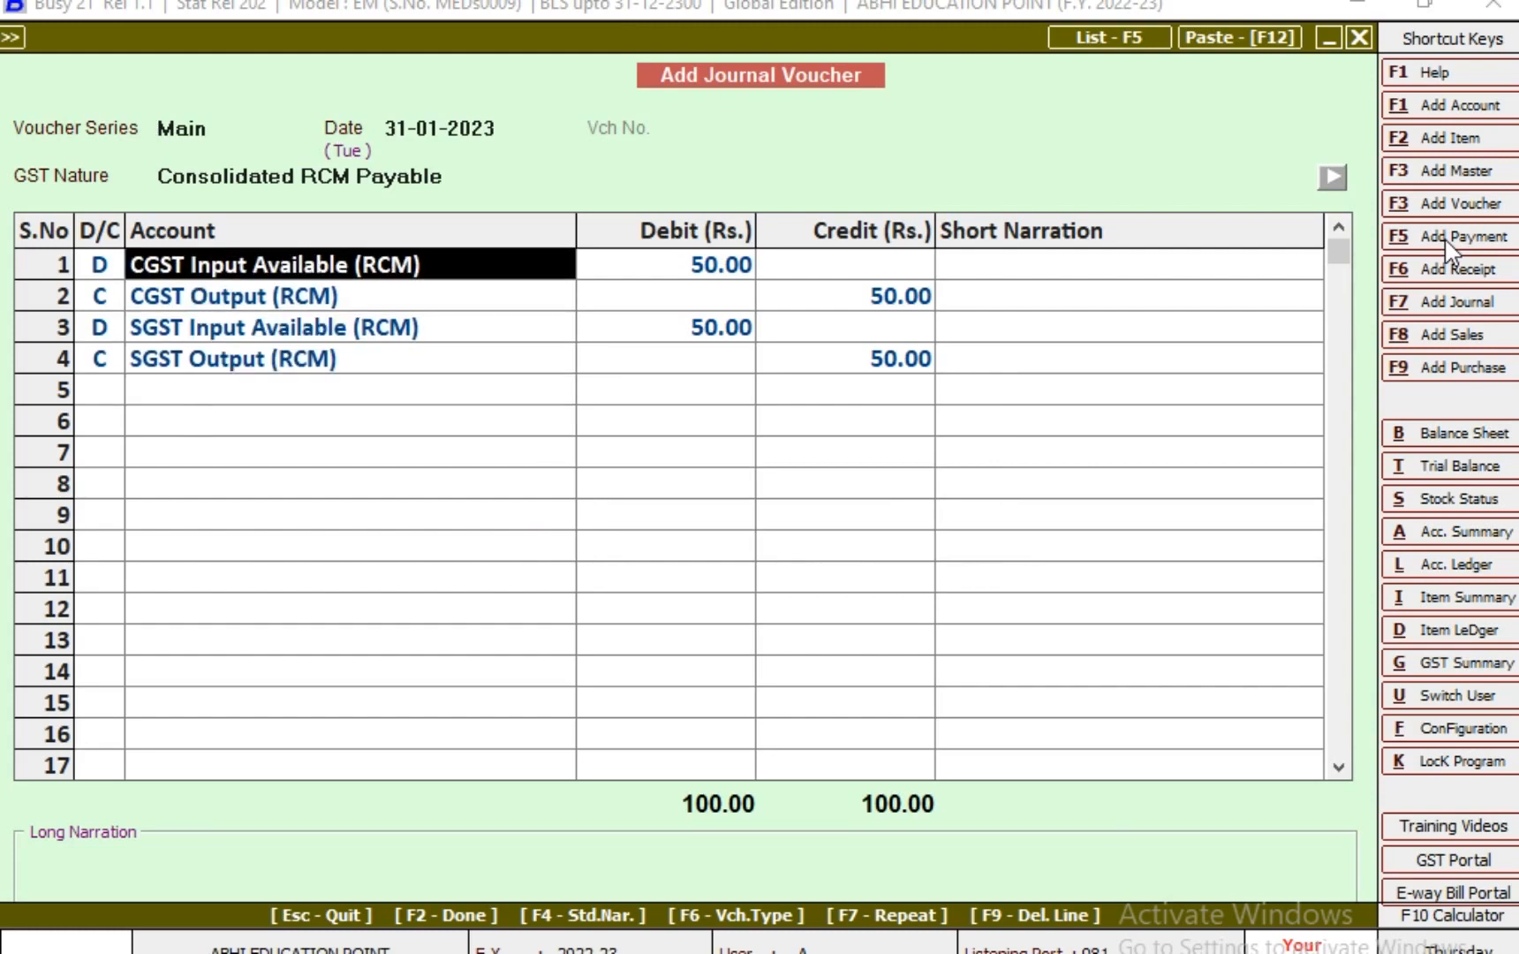
{"action": "key", "text": "Return"}
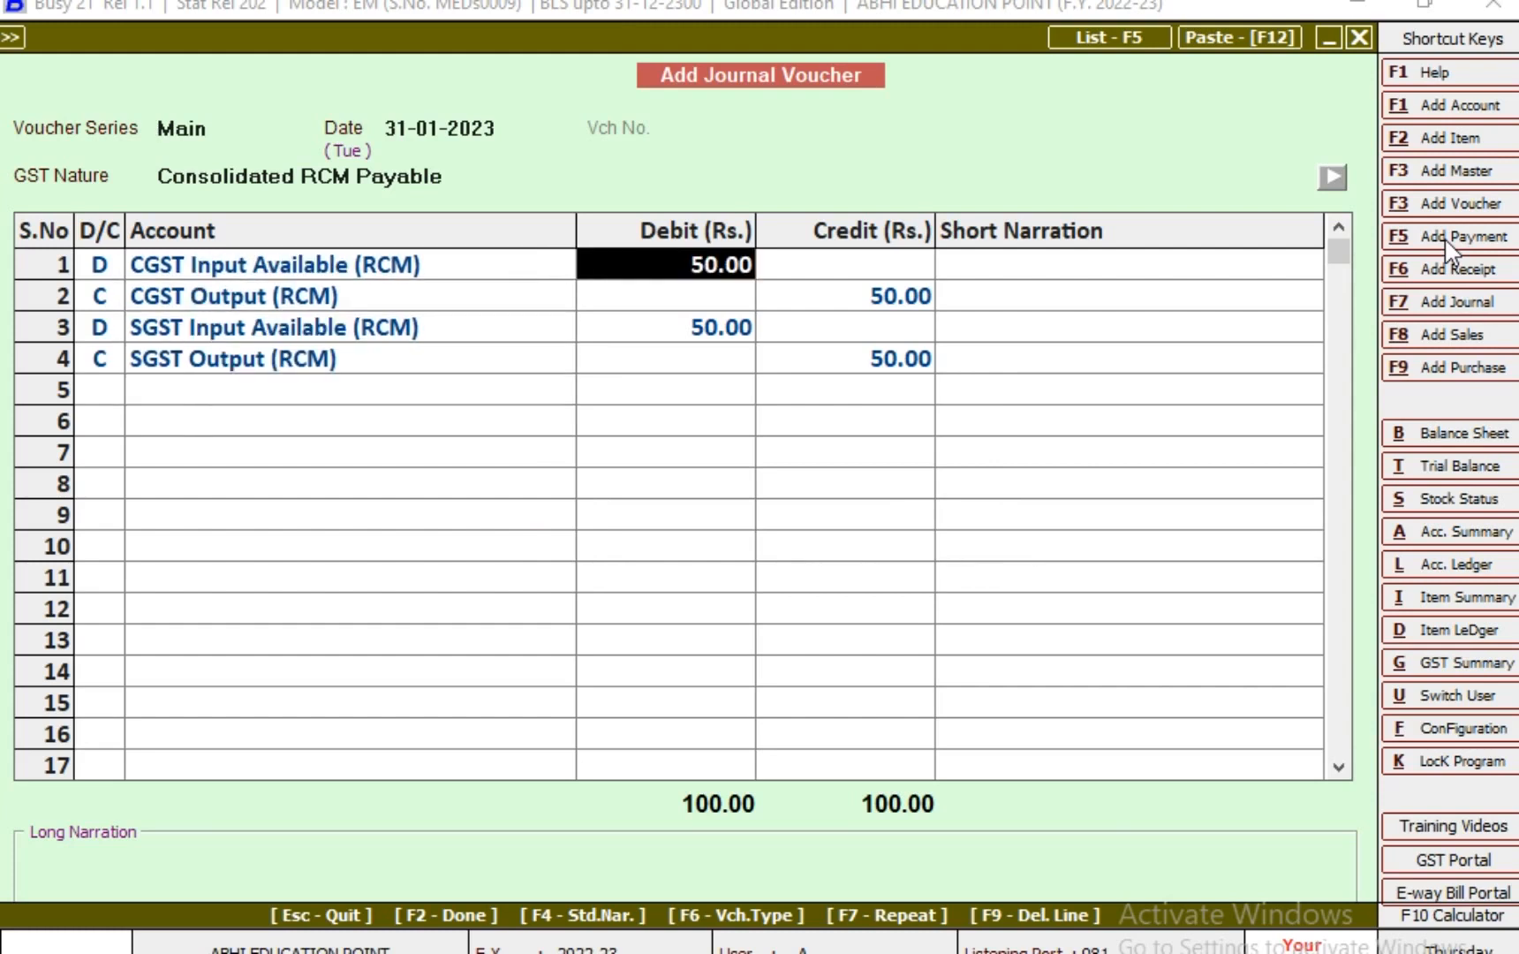
{"action": "key", "text": "Return"}
{"action": "key", "text": "Return"}
{"action": "key", "text": "Return"}
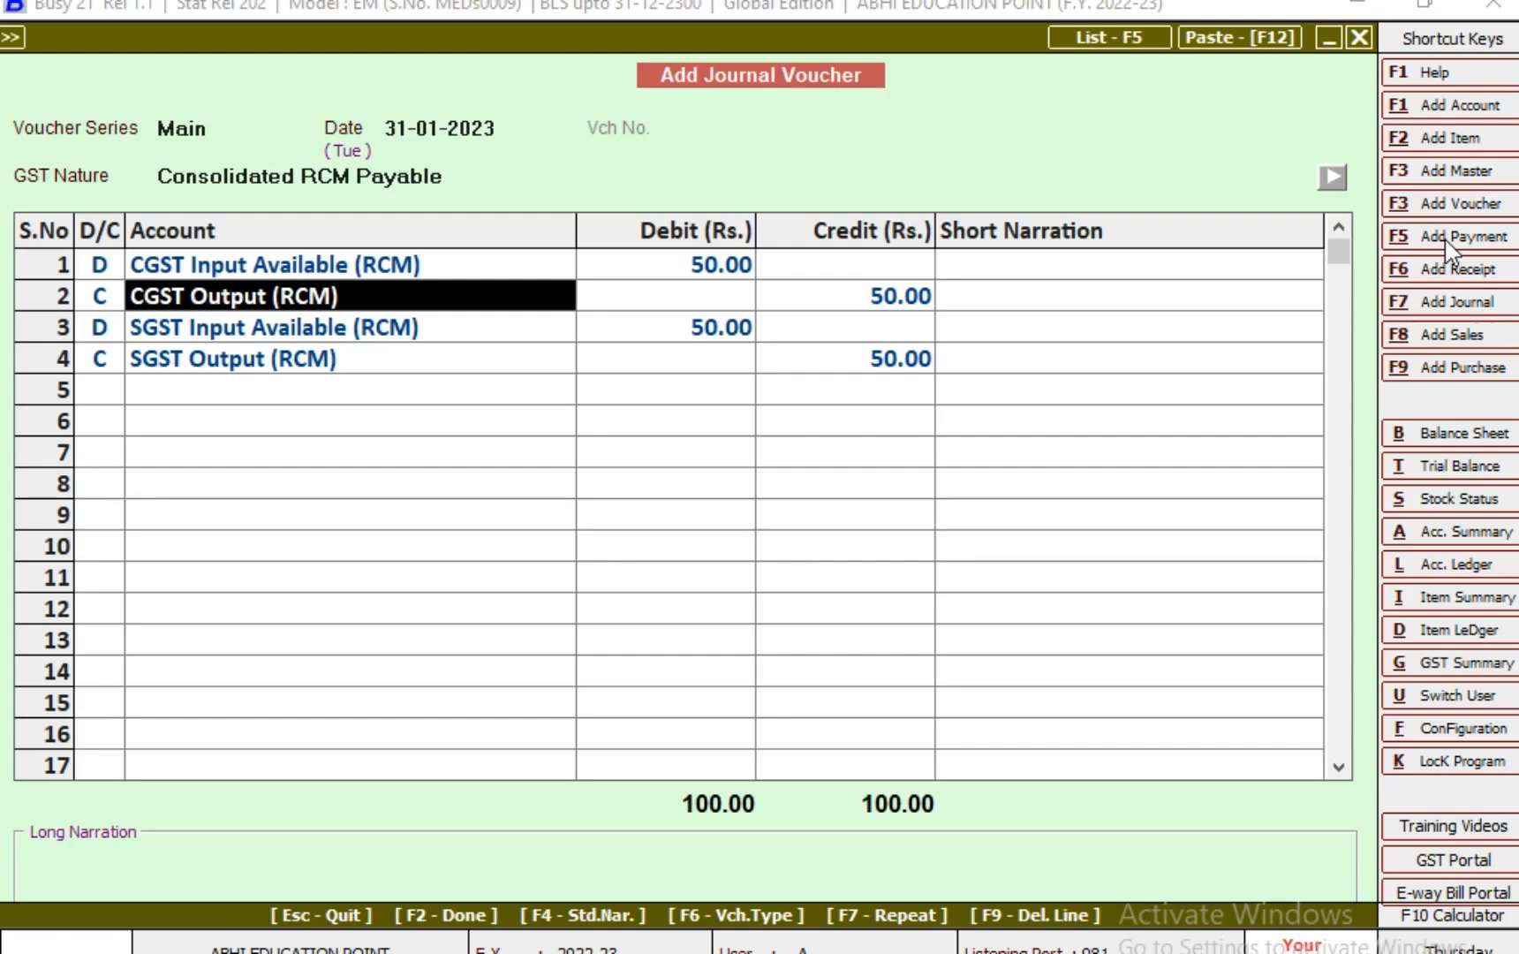
{"action": "key", "text": "Return"}
{"action": "key", "text": "Return"}
{"action": "key", "text": "Left"}
{"action": "key", "text": "Left"}
{"action": "key", "text": "Return"}
{"action": "key", "text": "Return"}
{"action": "key", "text": "Down"}
{"action": "key", "text": "Down"}
{"action": "key", "text": "Left"}
{"action": "key", "text": "Left"}
{"action": "key", "text": "Left"}
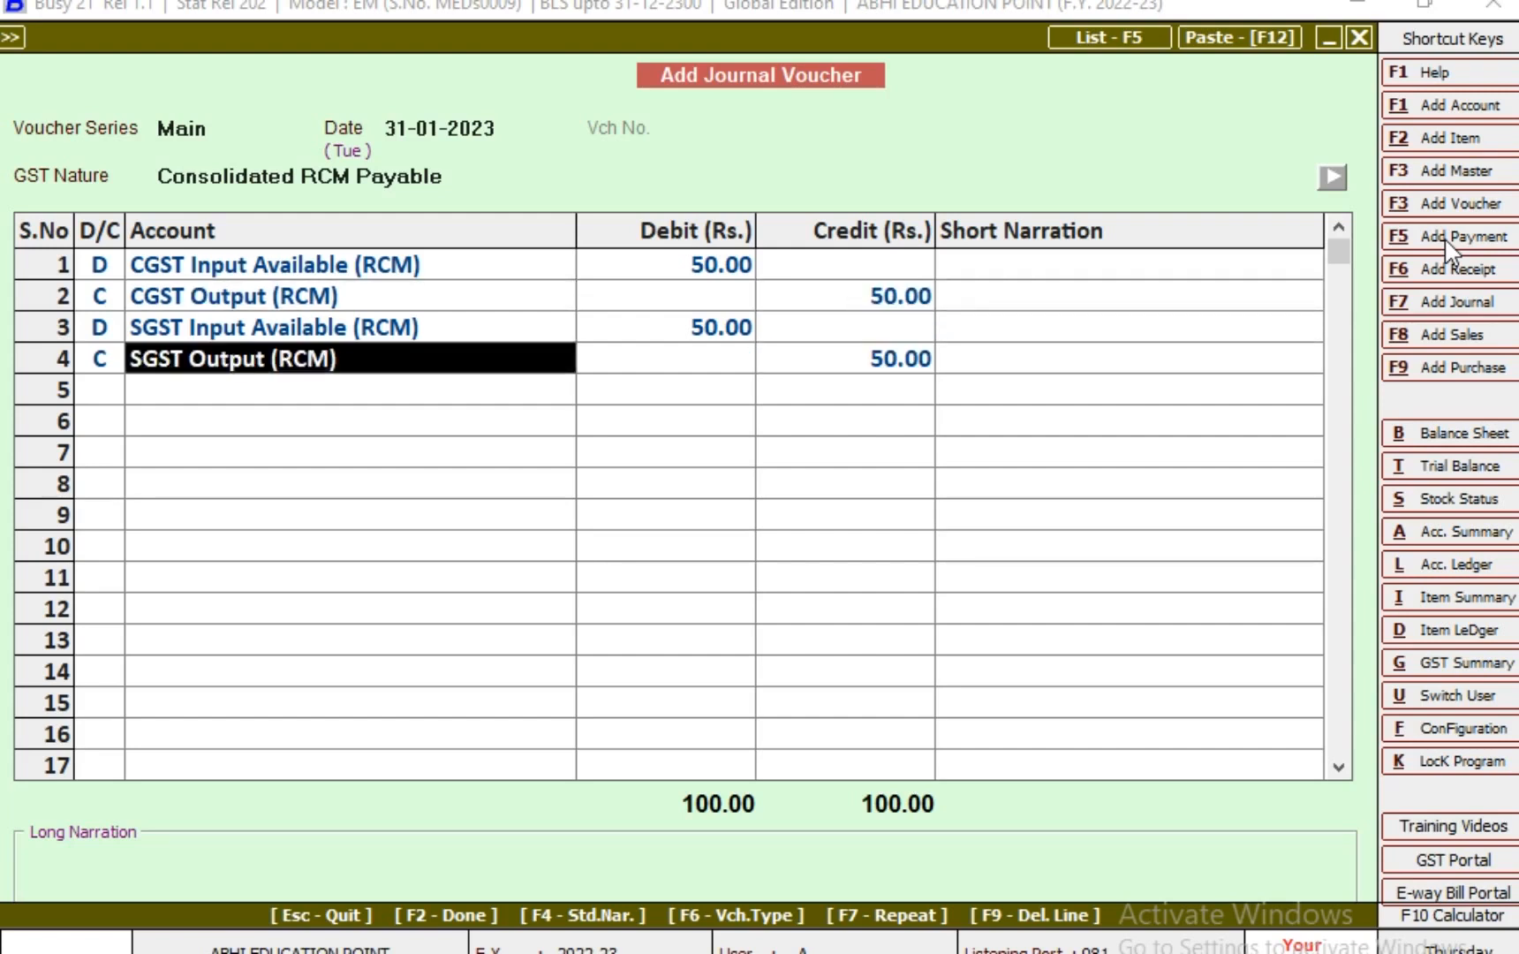
Accept the voucher entries without a short or long narration and bring up the Reverse Charge Liability details
{"action": "key", "text": "Return"}
{"action": "key", "text": "Return"}
{"action": "key", "text": "Return"}
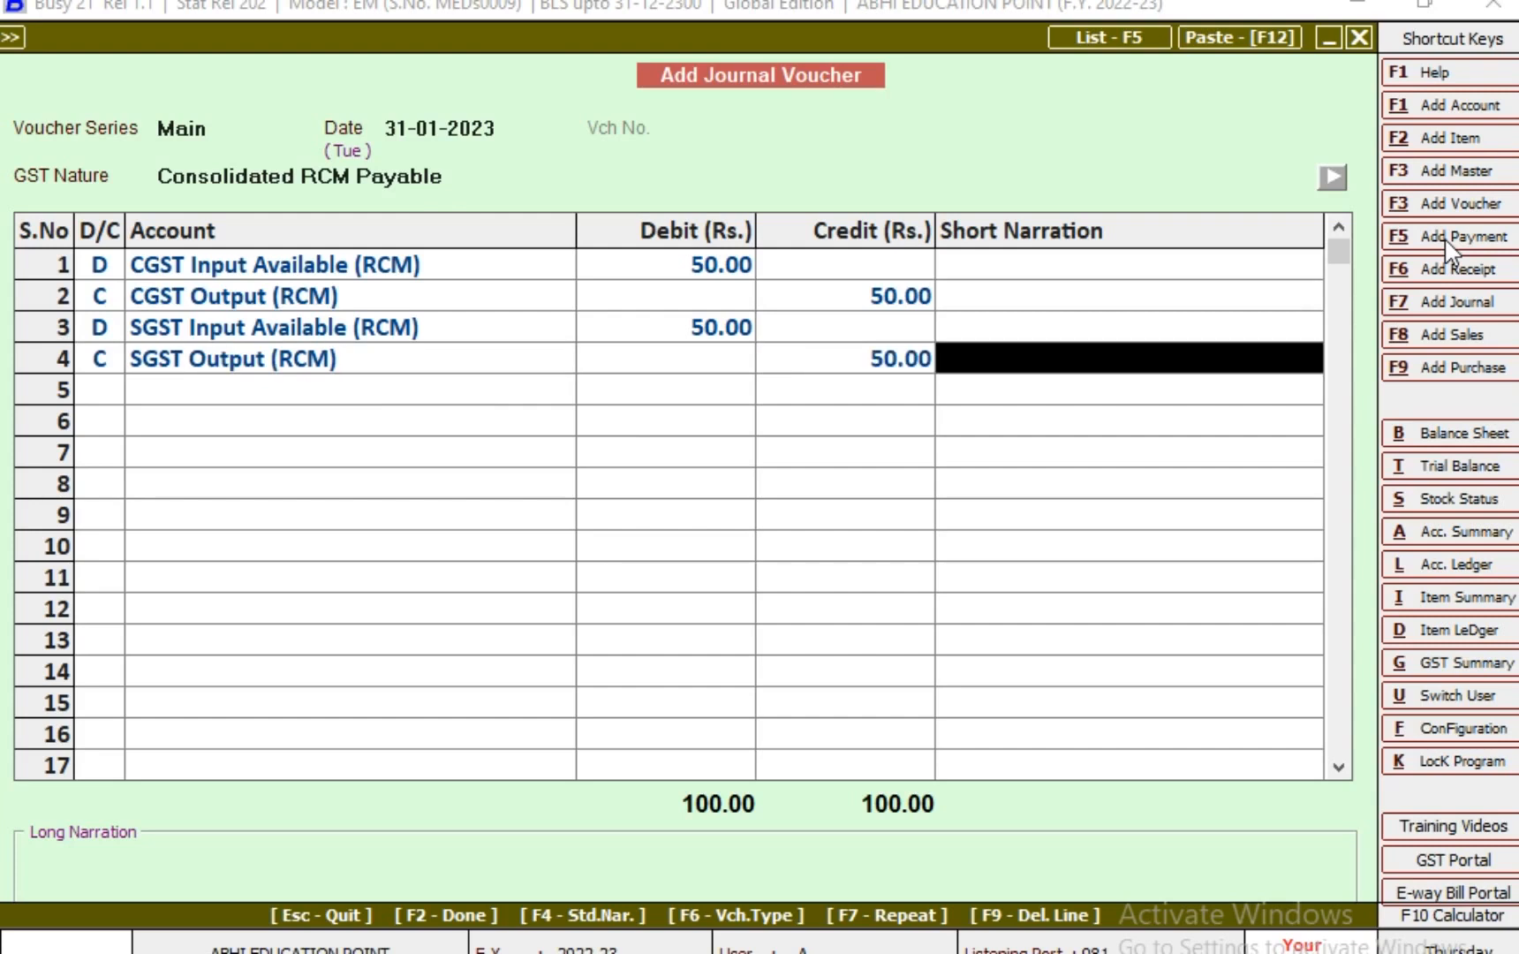
{"action": "key", "text": "Return"}
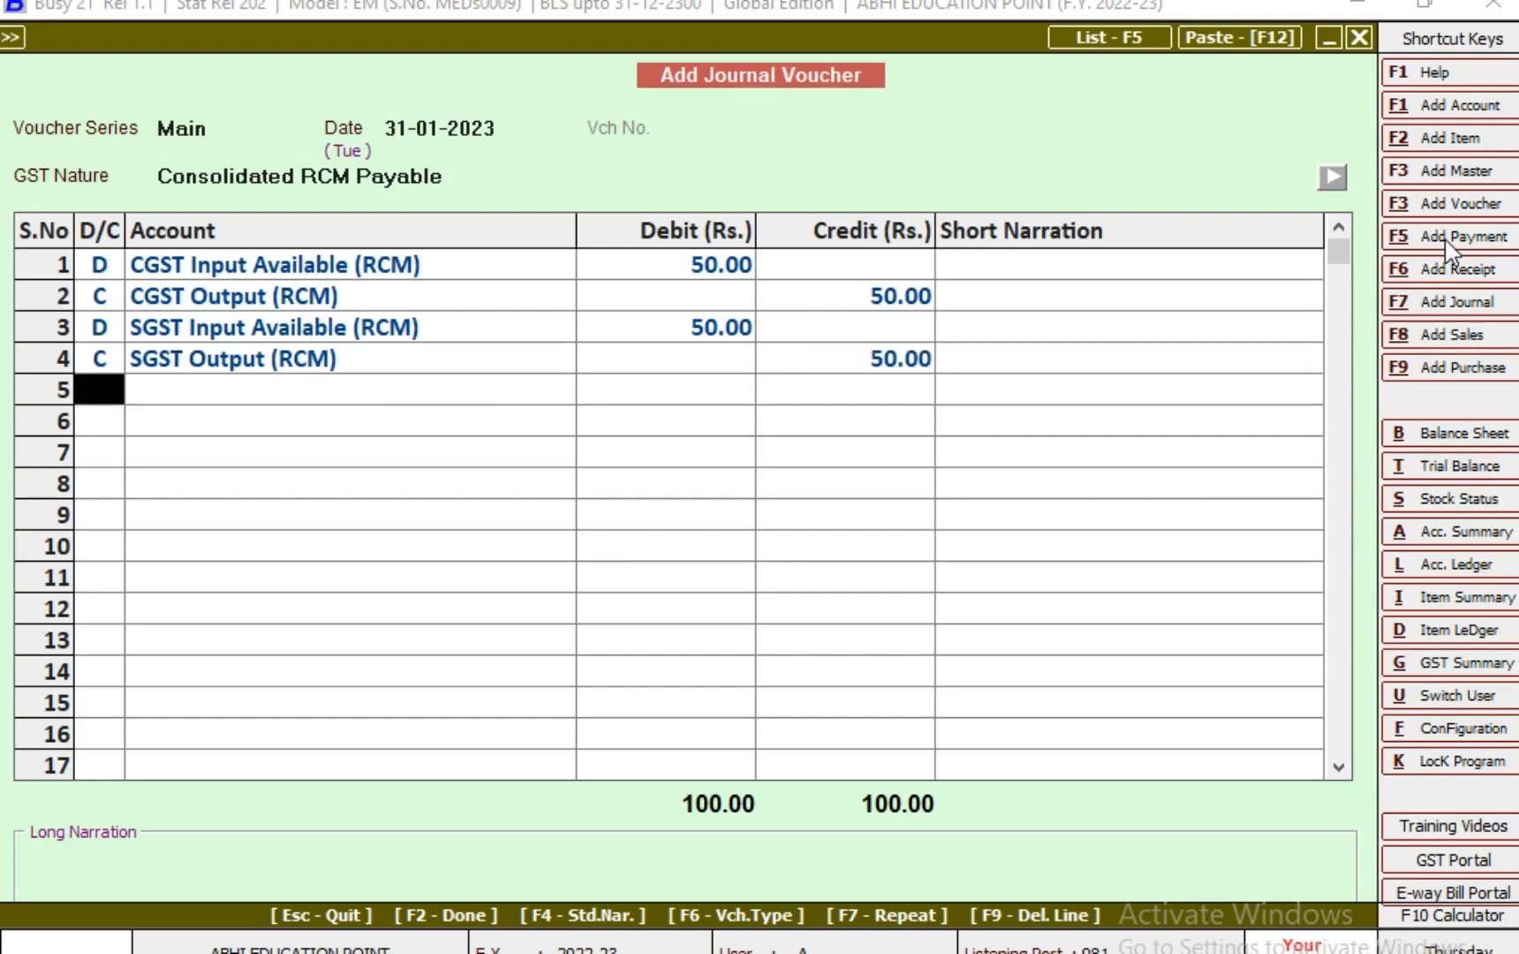
{"action": "key", "text": "Return"}
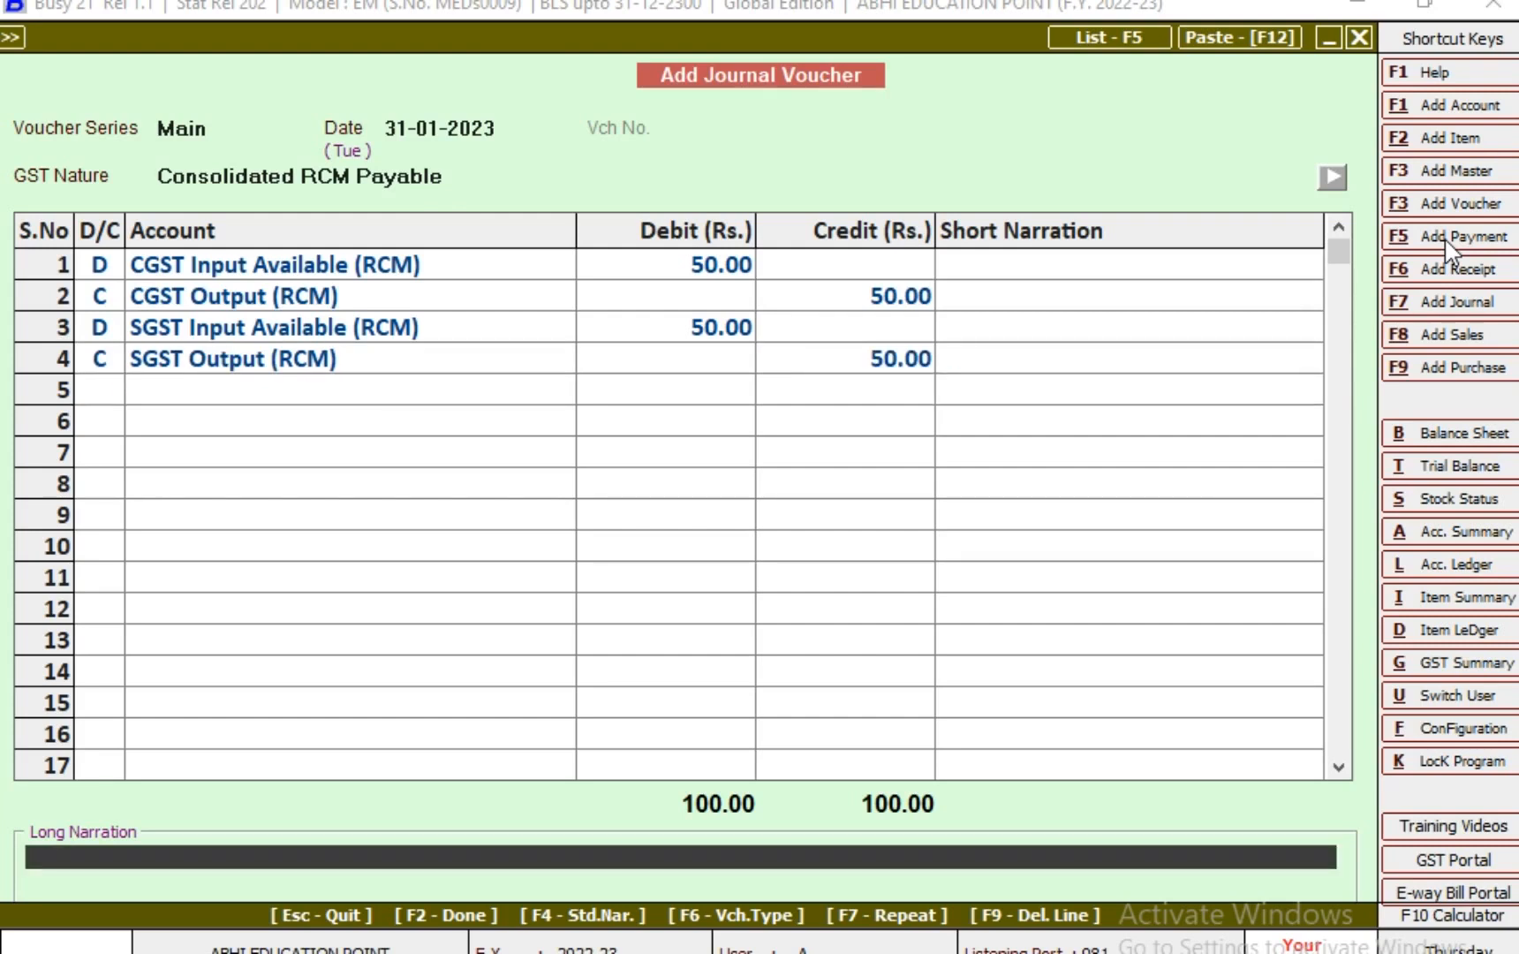
{"action": "left_click", "coordinate": [1442, 237]}
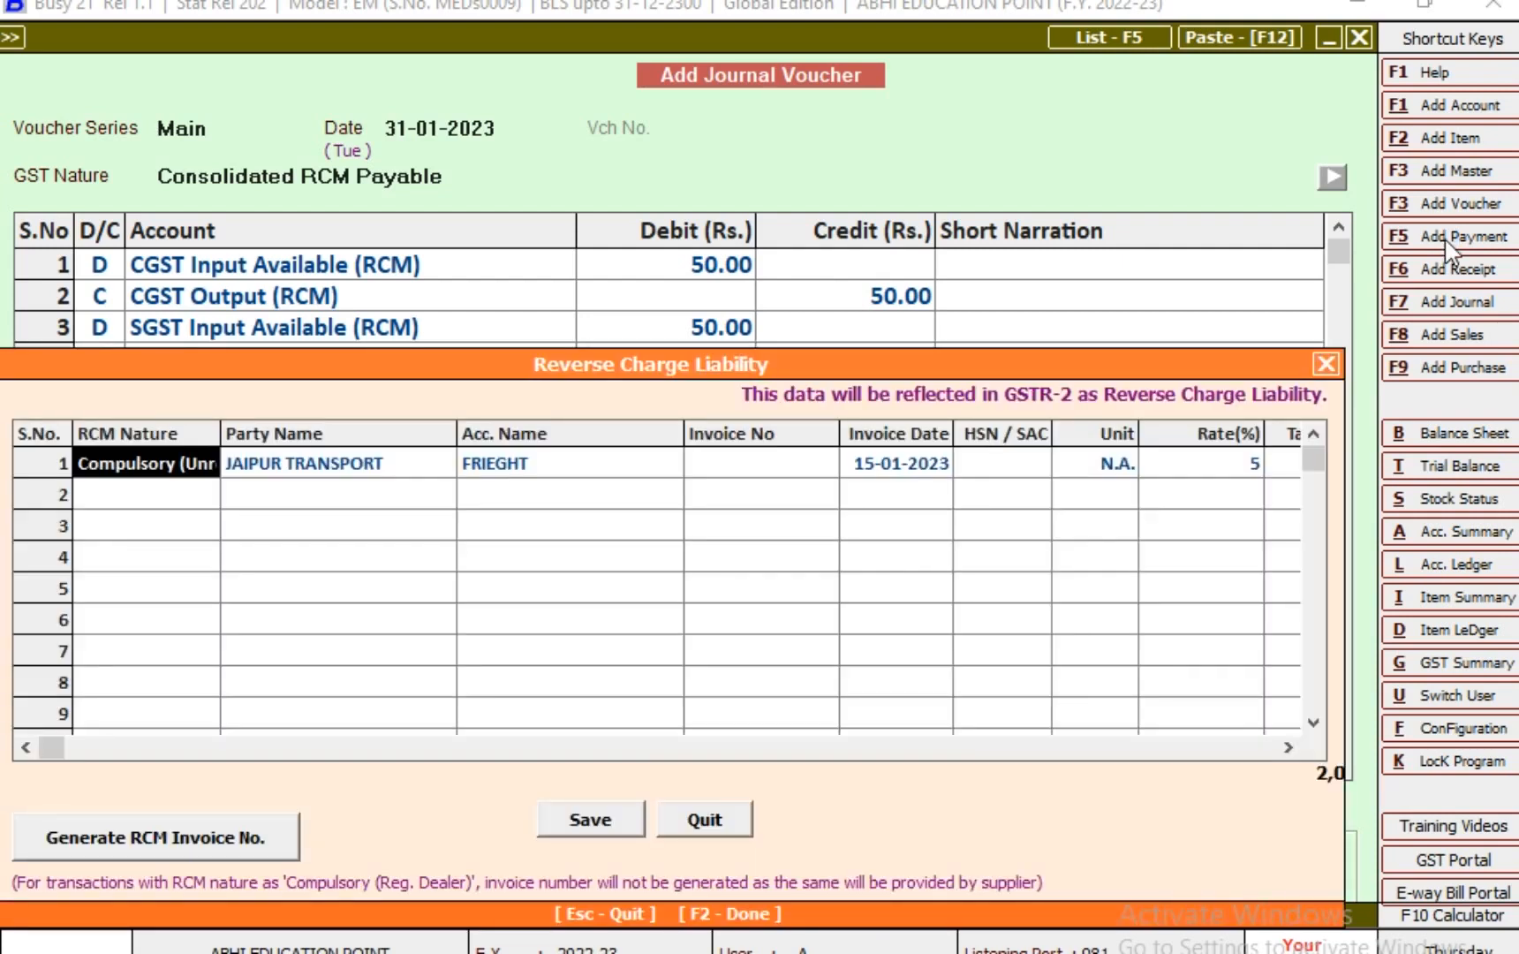
Keep the Jaipur Transport freight line's liability details and generate its RCM invoice number
{"action": "key", "text": "Return"}
{"action": "key", "text": "Return"}
{"action": "key", "text": "Return"}
{"action": "key", "text": "Return"}
{"action": "key", "text": "Return"}
{"action": "key", "text": "Return"}
{"action": "key", "text": "Return"}
{"action": "key", "text": "Return"}
{"action": "key", "text": "Return"}
{"action": "key", "text": "Return"}
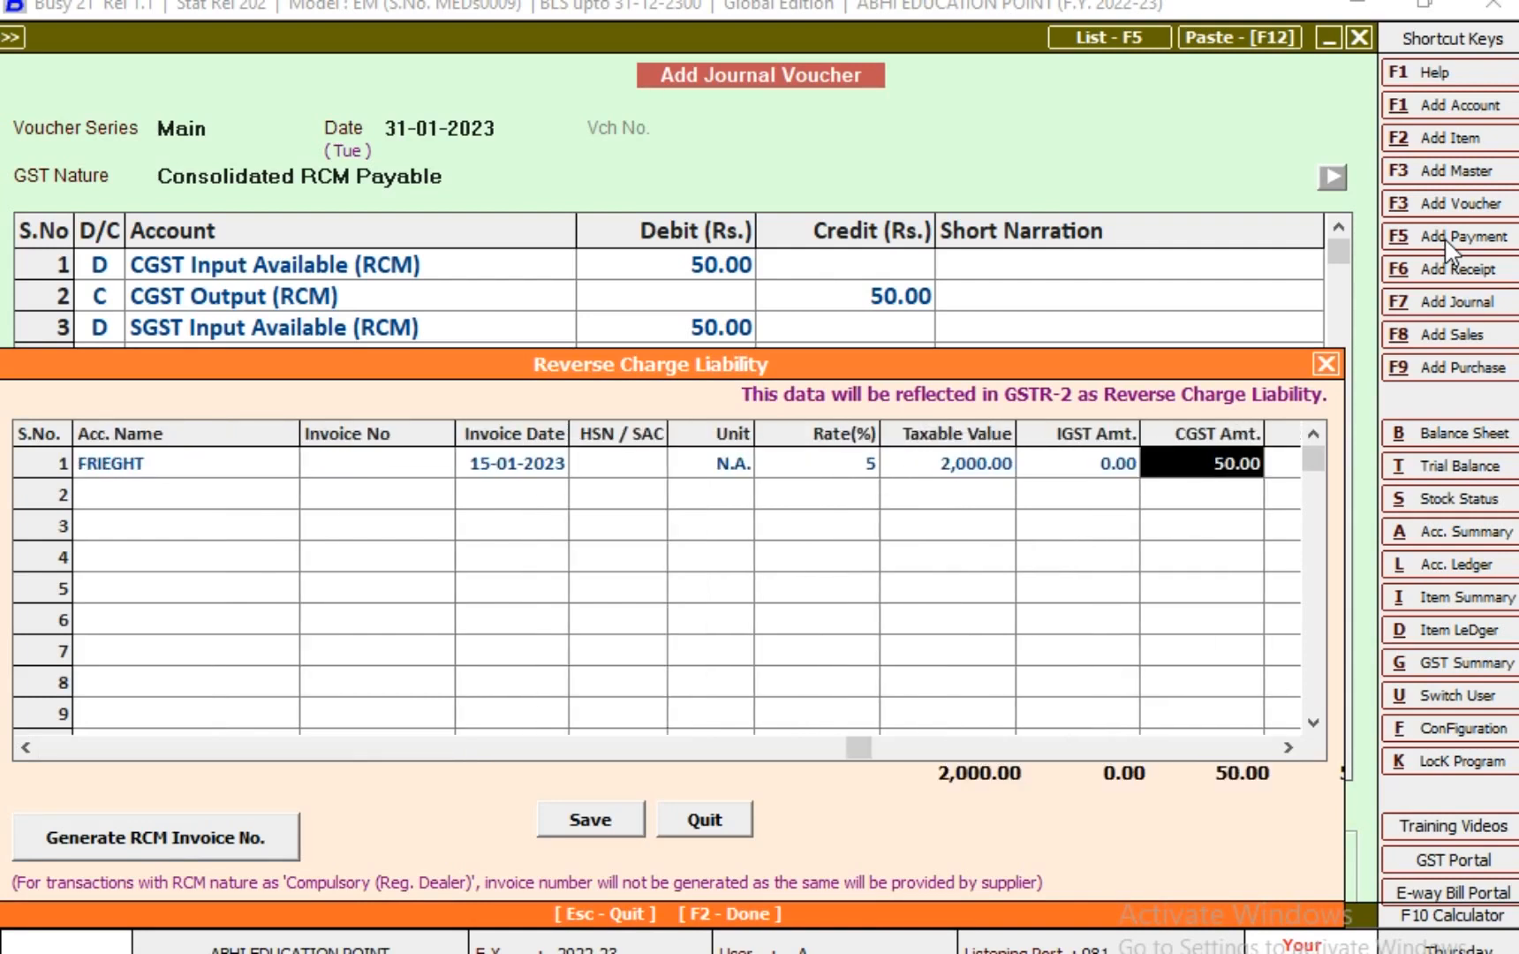
{"action": "key", "text": "Return"}
{"action": "key", "text": "Return"}
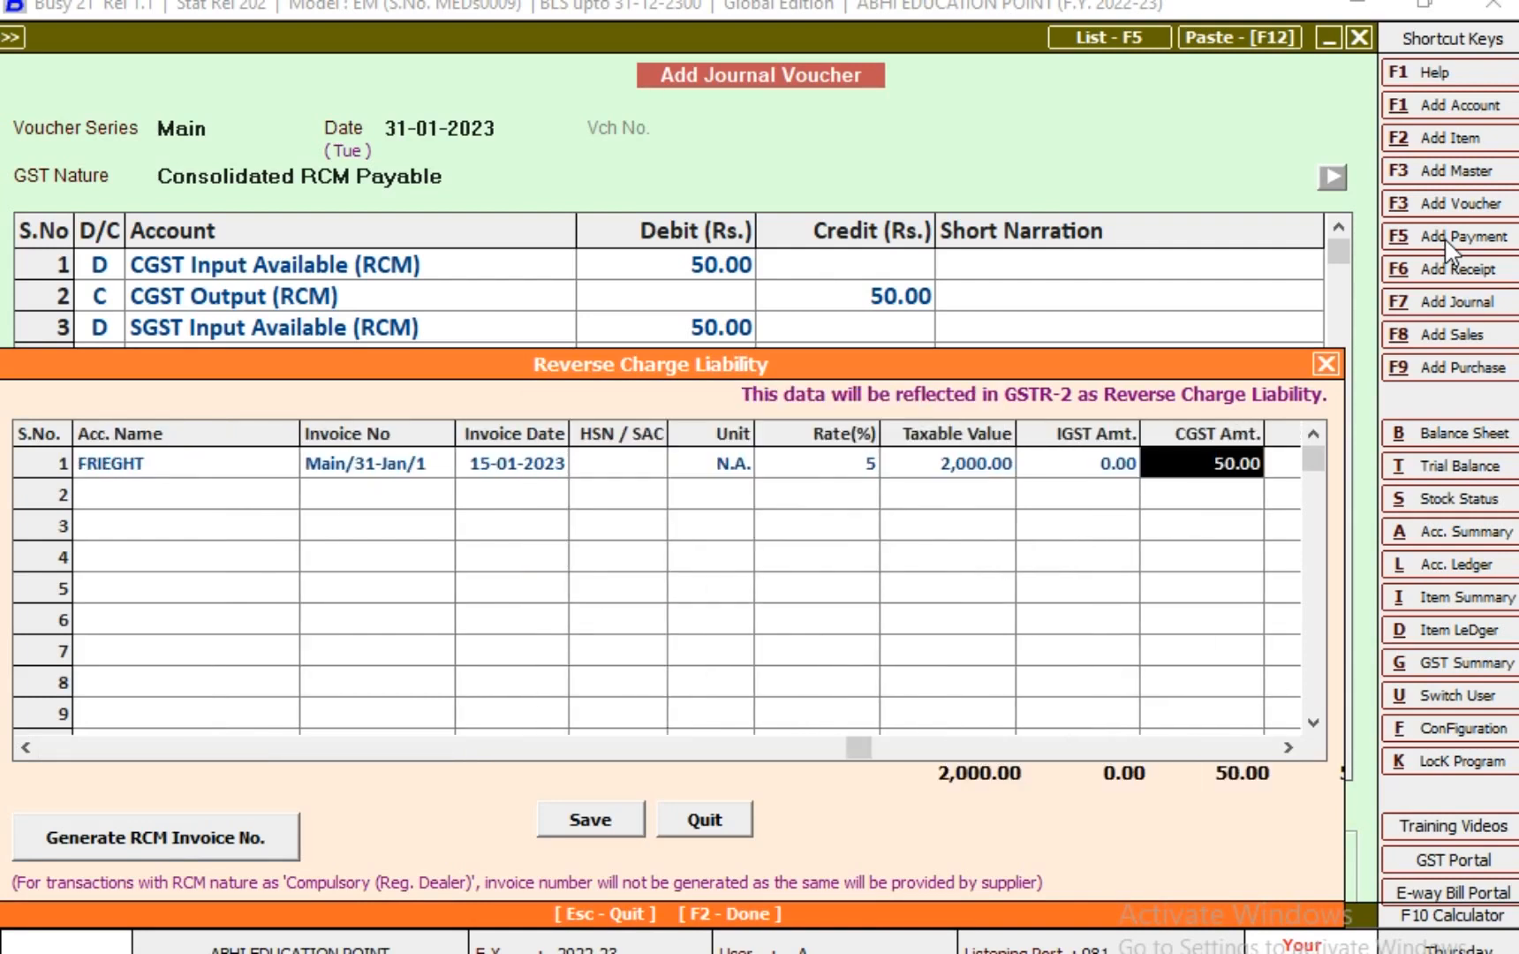
Save the reverse charge liability and the journal voucher without printing the RCM tax invoice
{"action": "key", "text": "Return"}
{"action": "key", "text": "Return"}
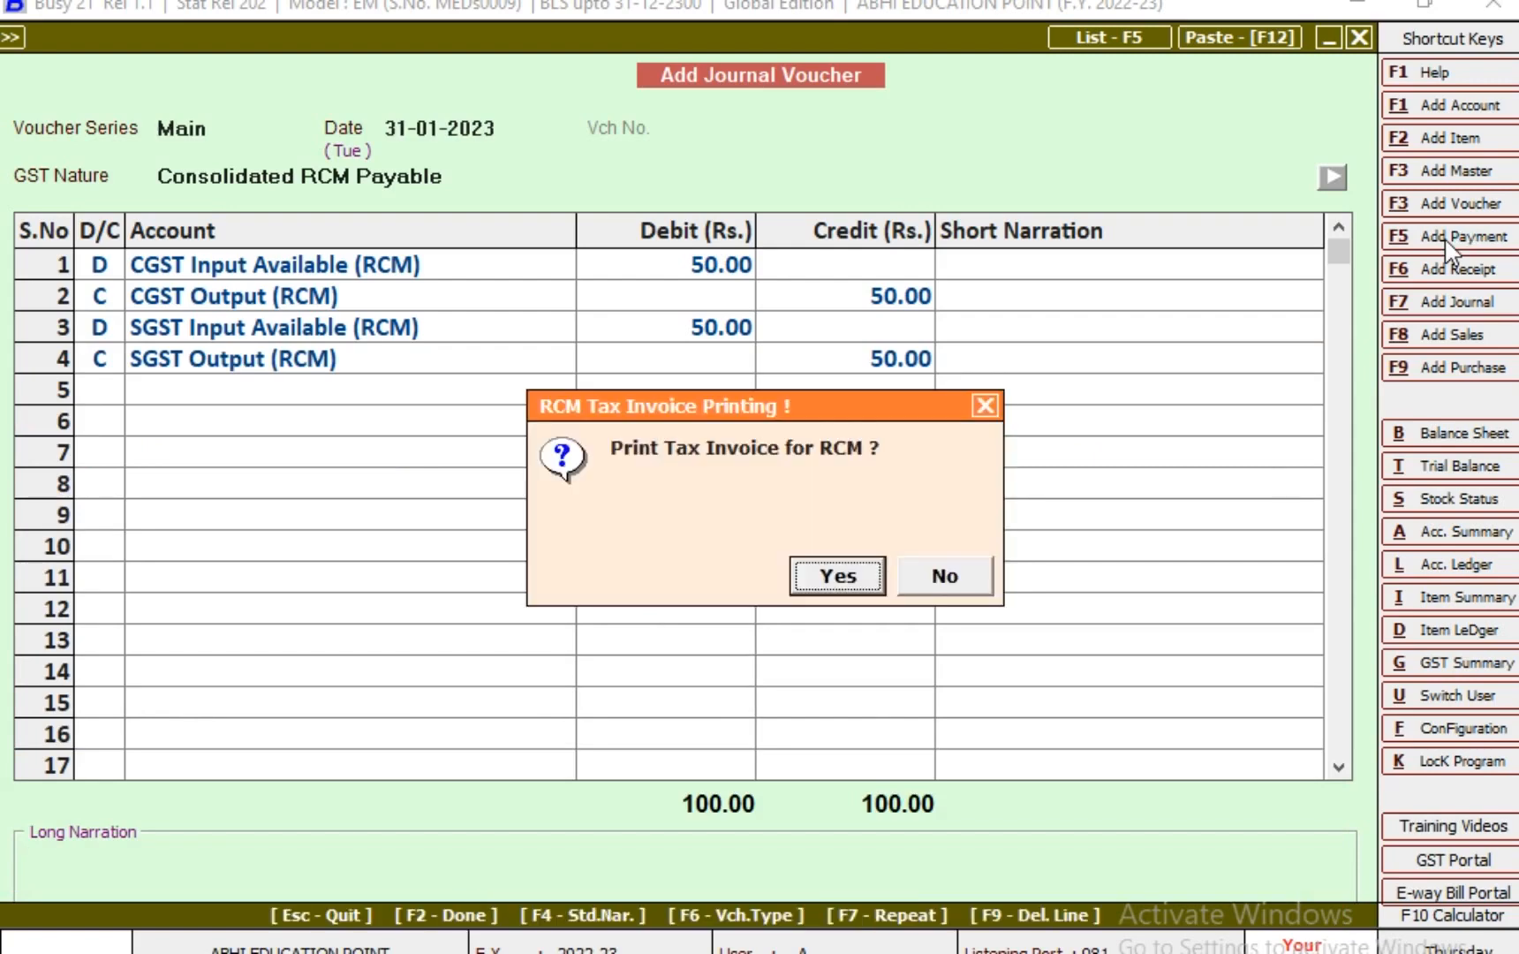
{"action": "key", "text": "Escape"}
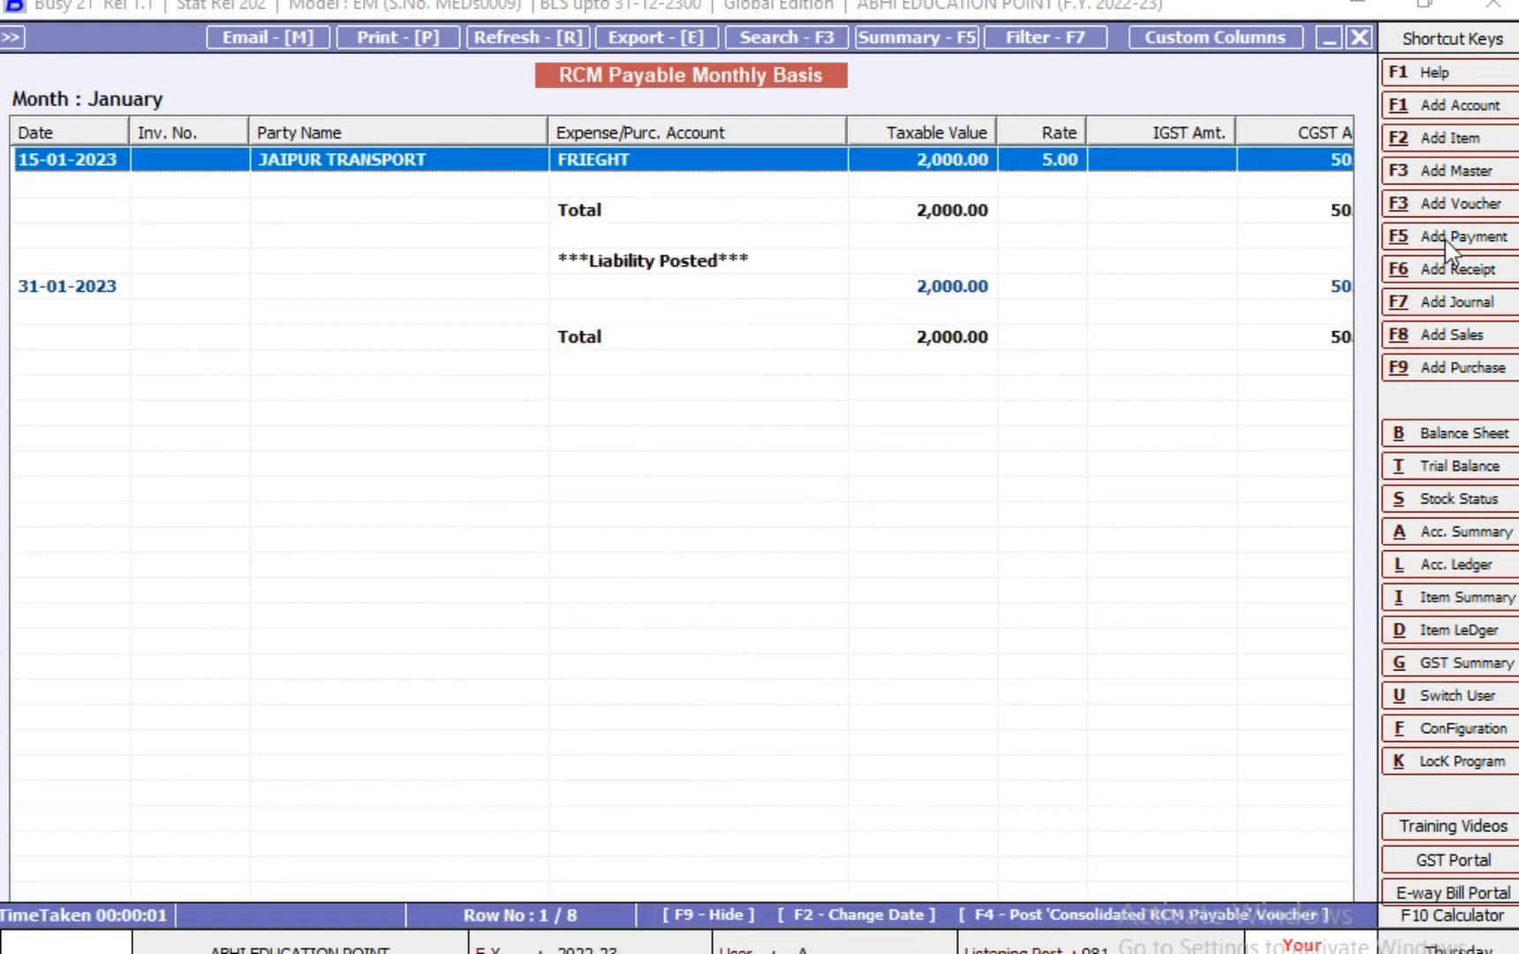
Examine the posted liability rows in January's monthly RCM payable report
{"action": "key", "text": "Down"}
{"action": "key", "text": "Down"}
{"action": "key", "text": "Down"}
{"action": "key", "text": "Down"}
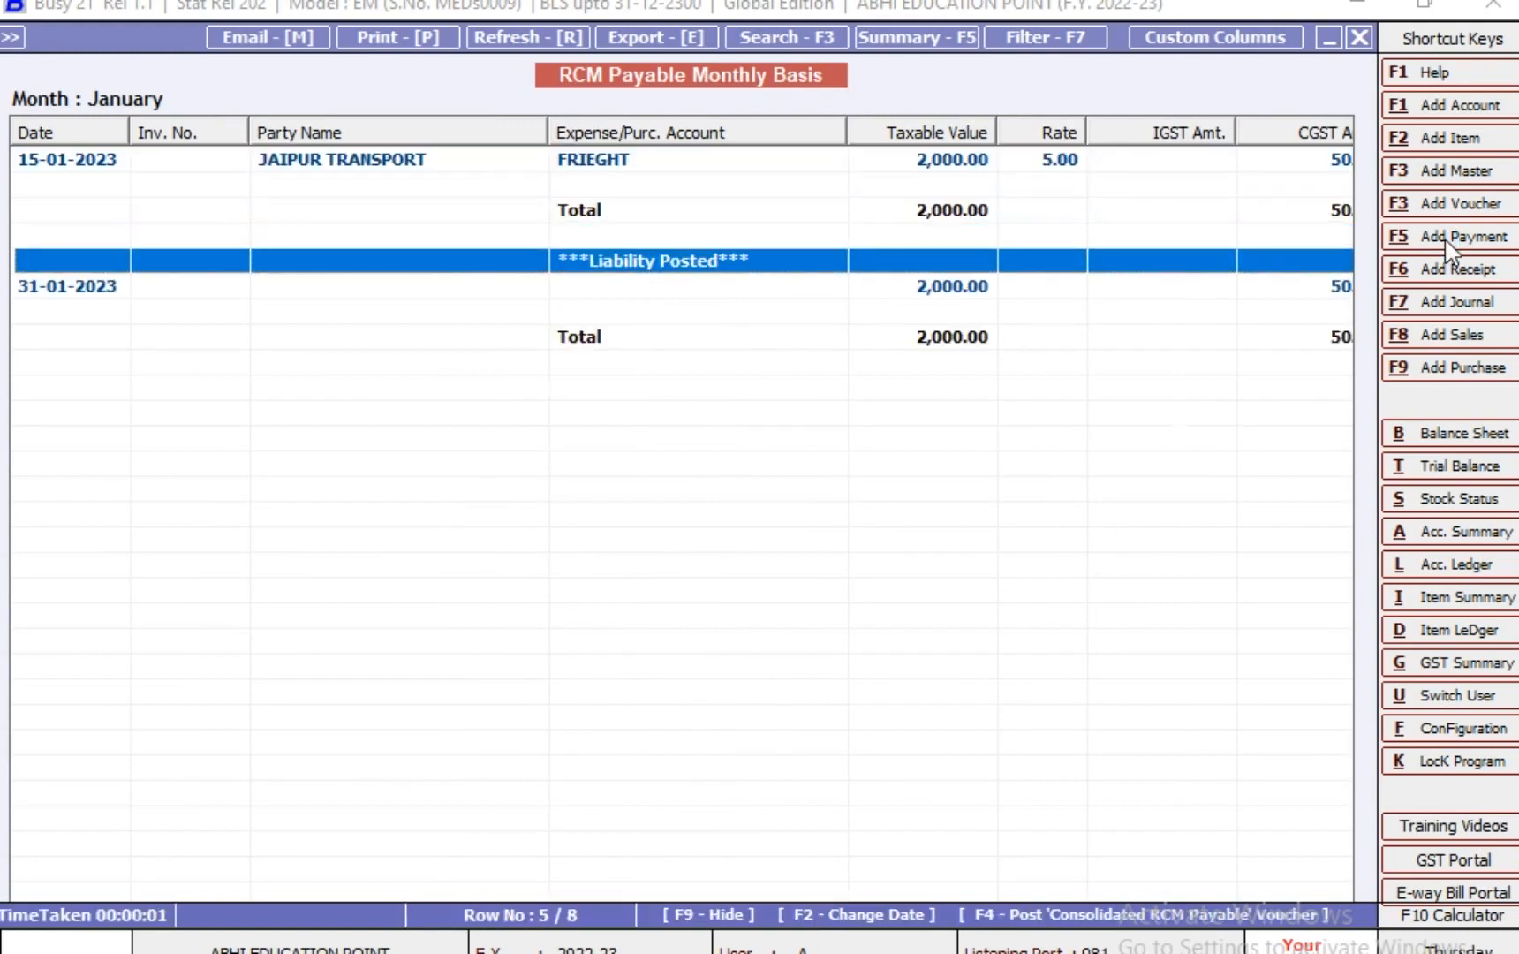
{"action": "key", "text": "Down"}
{"action": "key", "text": "Down"}
{"action": "key", "text": "Down"}
Leave the monthly RCM payable report and bring up the Form GSTR-3B report options
{"action": "key", "text": "Escape"}
{"action": "key", "text": "Escape"}
{"action": "key", "text": "Escape"}
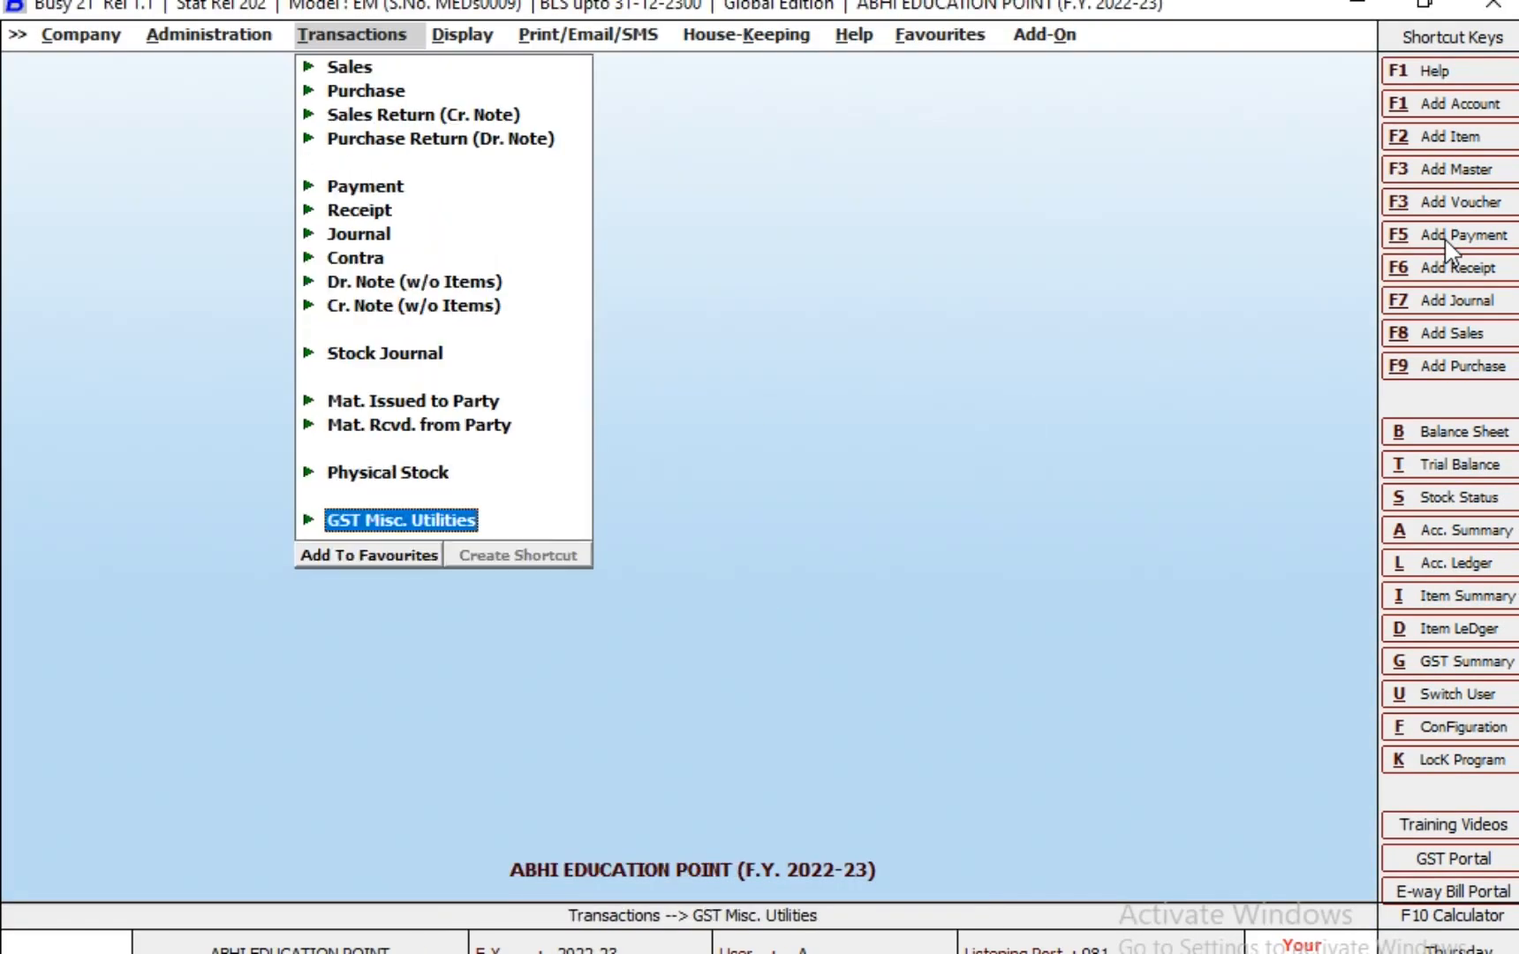
{"action": "key", "text": "Right"}
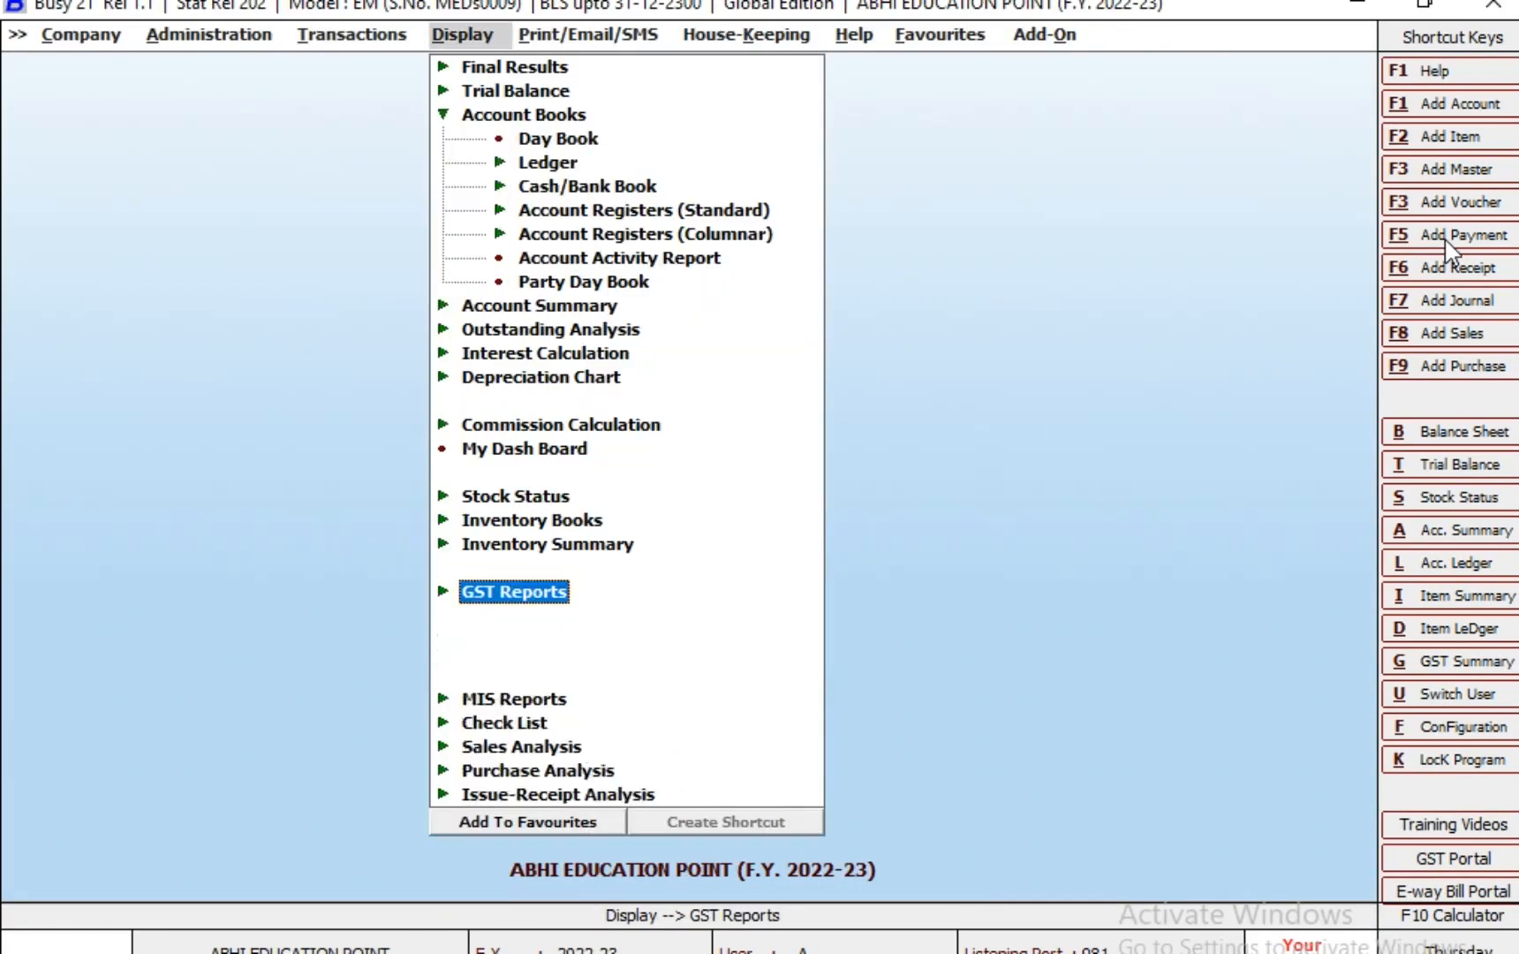
{"action": "key", "text": "Right"}
{"action": "key", "text": "Down"}
{"action": "key", "text": "Down"}
{"action": "key", "text": "Up"}
{"action": "key", "text": "Right"}
{"action": "key", "text": "Down"}
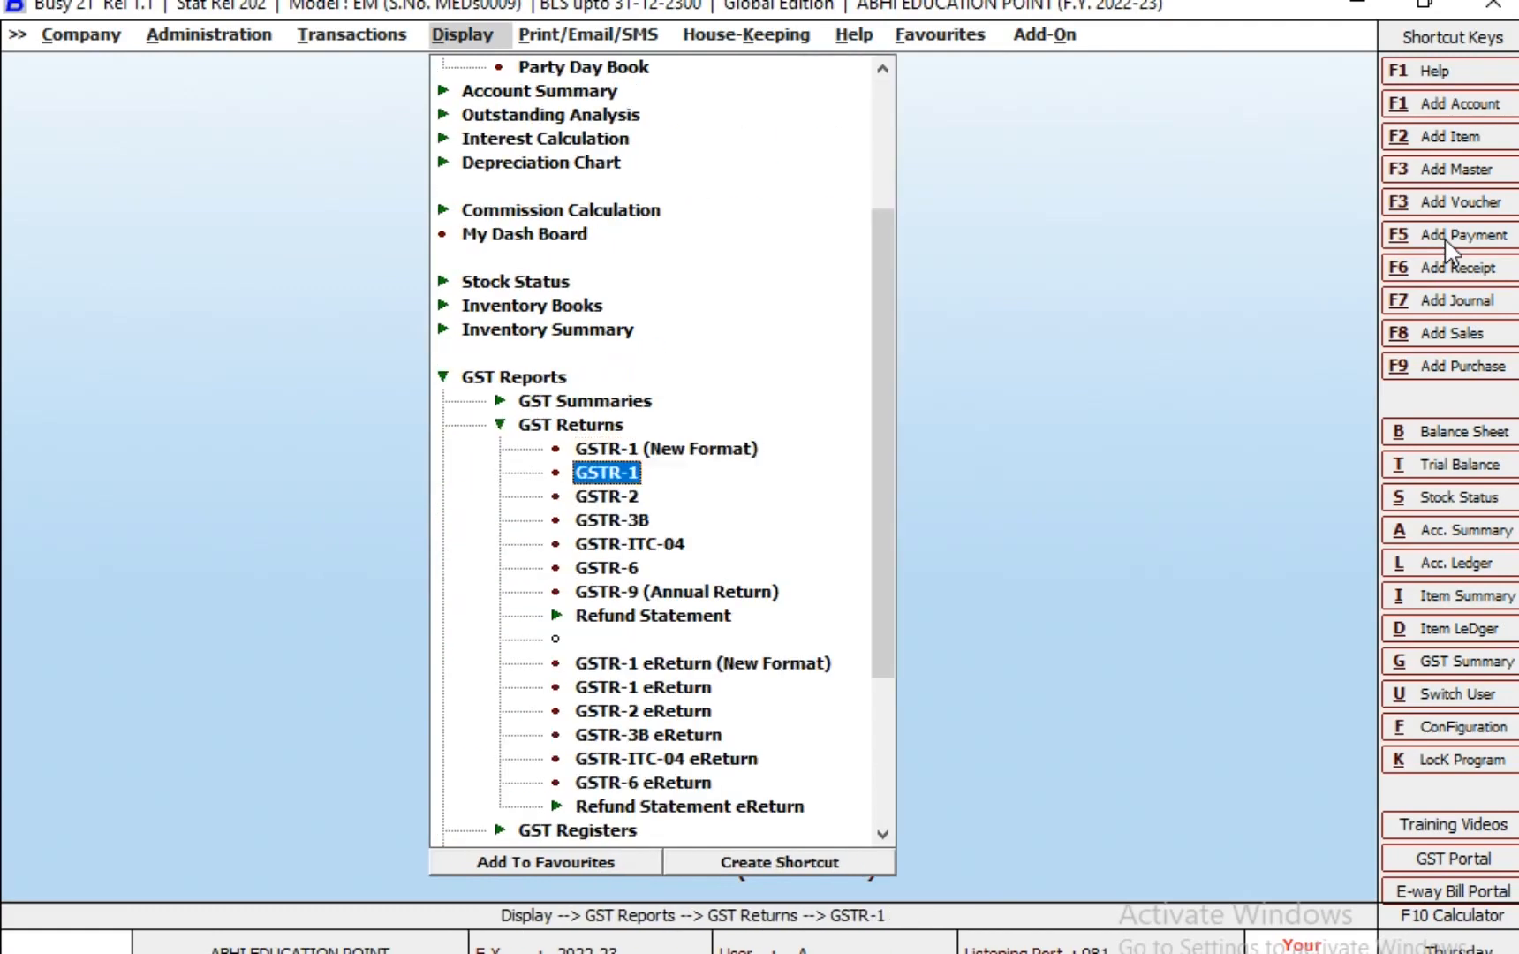
{"action": "key", "text": "Down"}
{"action": "key", "text": "Down"}
{"action": "key", "text": "Return"}
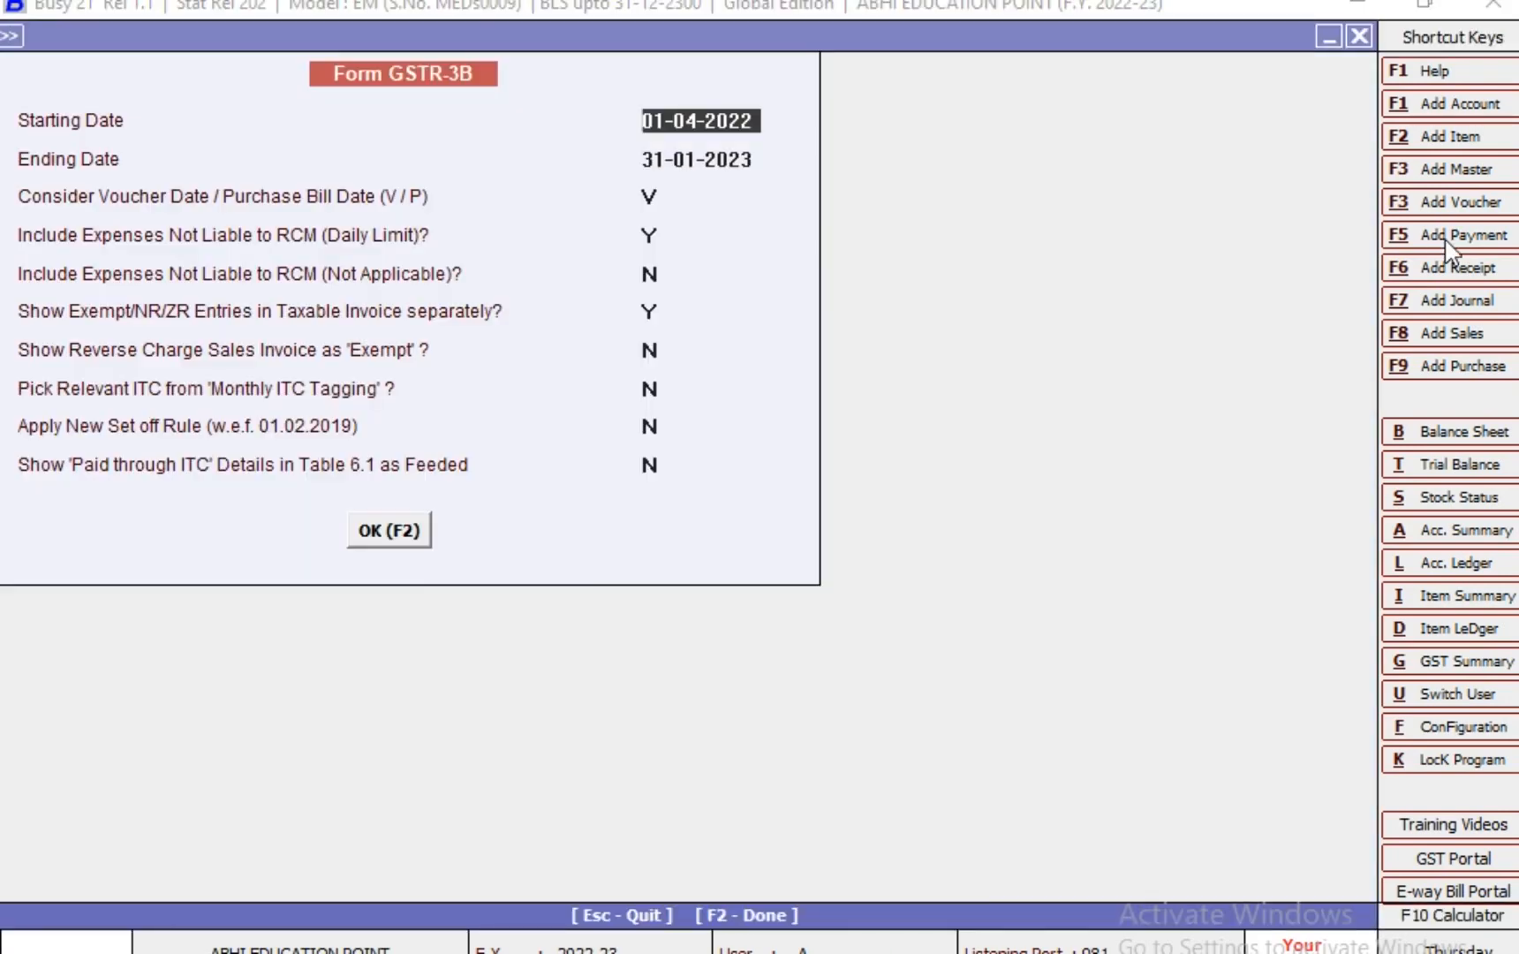
Generate Form GSTR-3B for the period 01-01-2023 to 31-01-2023, keeping the other report options at their defaults
{"action": "type", "text": "01-"}
{"action": "key", "text": "Return"}
{"action": "type", "text": "31"}
{"action": "key", "text": "Return"}
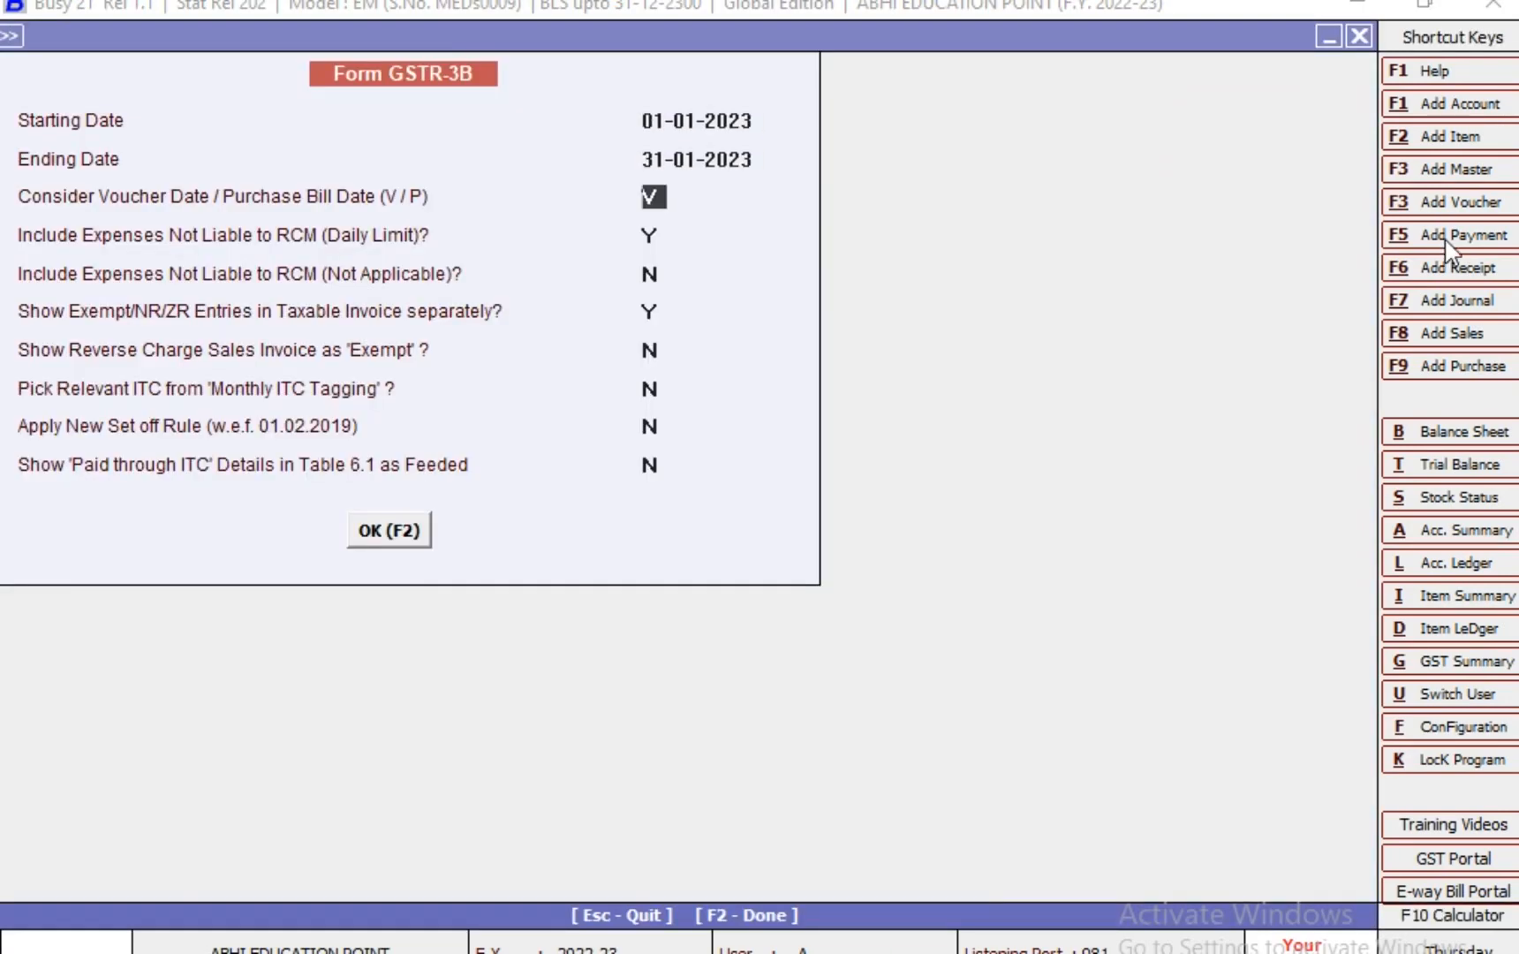
{"action": "key", "text": "Up"}
{"action": "key", "text": "Up"}
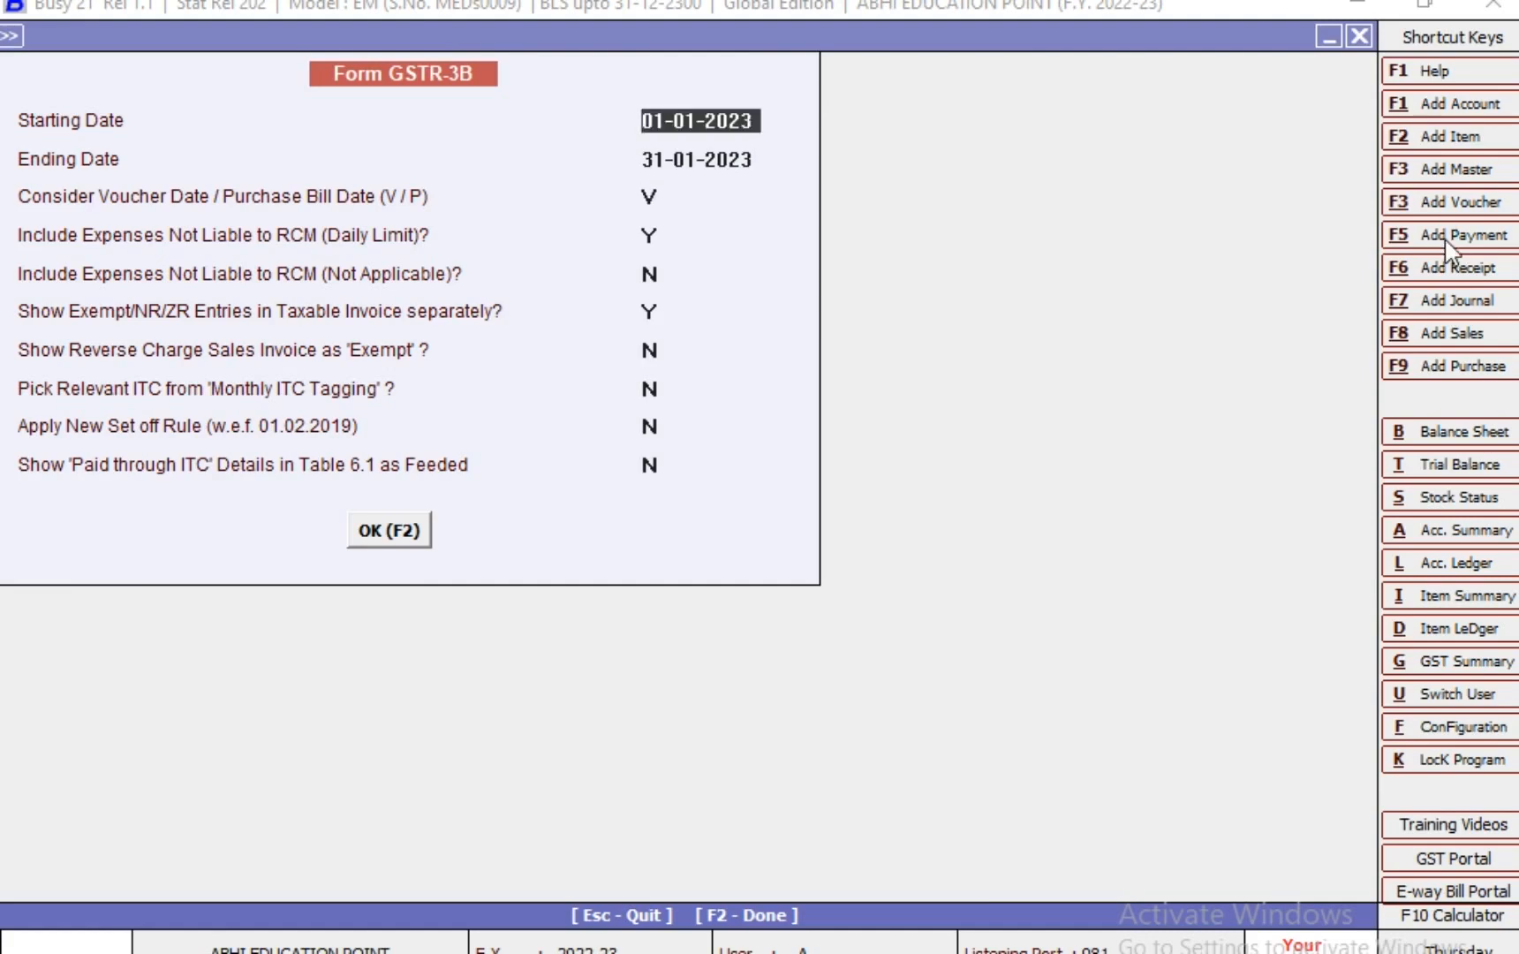
{"action": "key", "text": "F2"}
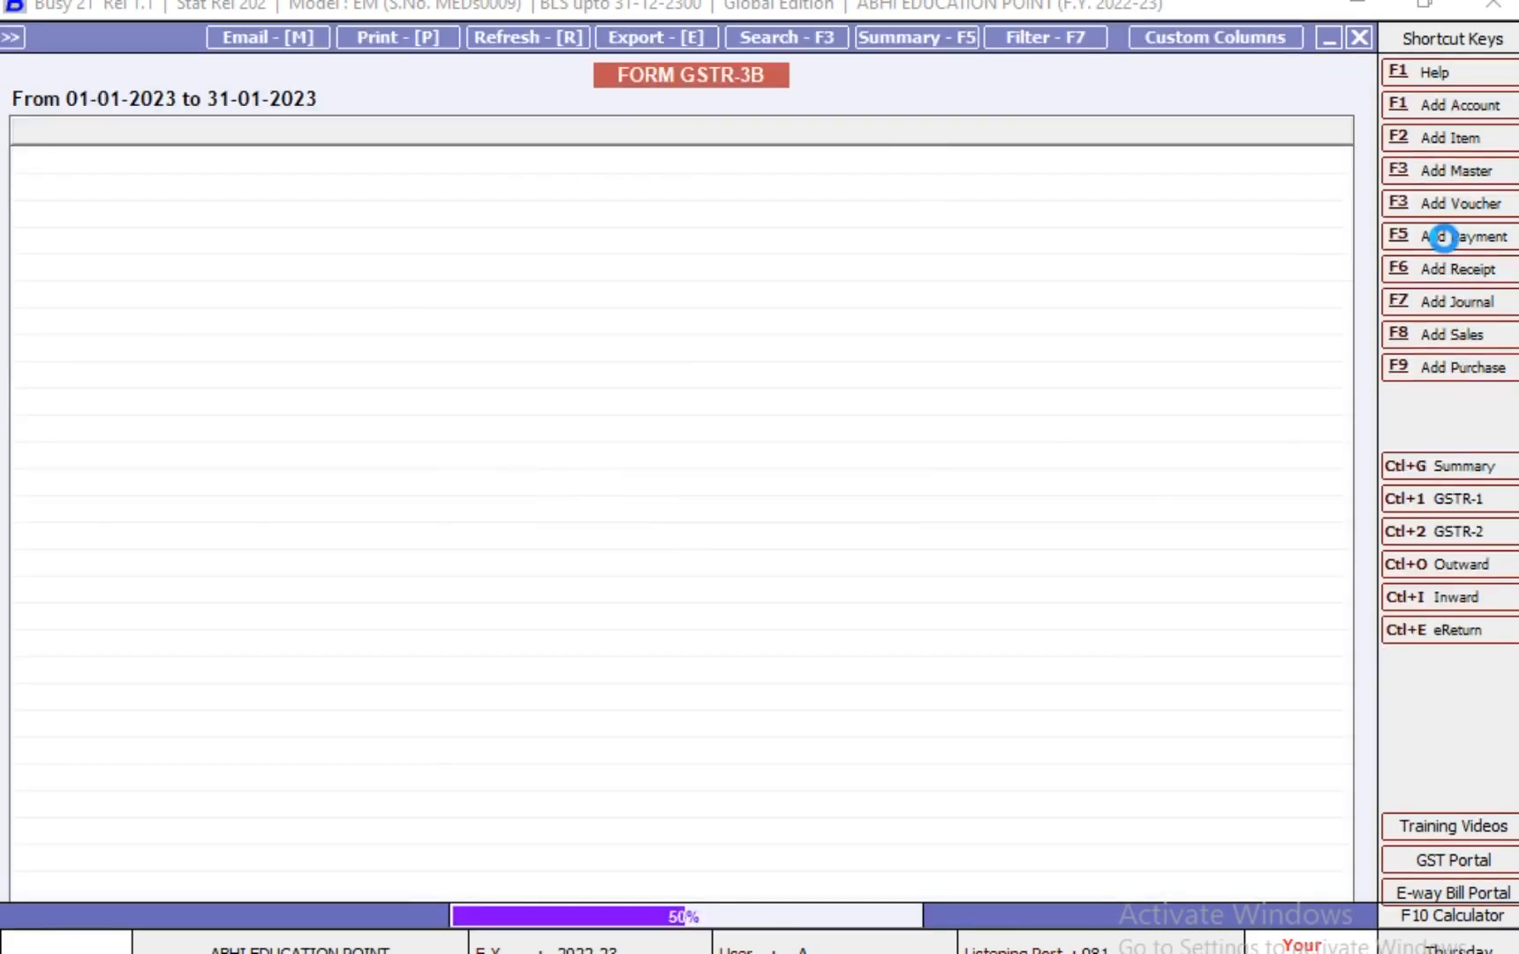
Examine table 3.1 of the GSTR-3B form, especially the row for inward supplies liable to reverse charge
{"action": "key", "text": "Down"}
{"action": "key", "text": "Down"}
{"action": "key", "text": "Down"}
{"action": "key", "text": "Down"}
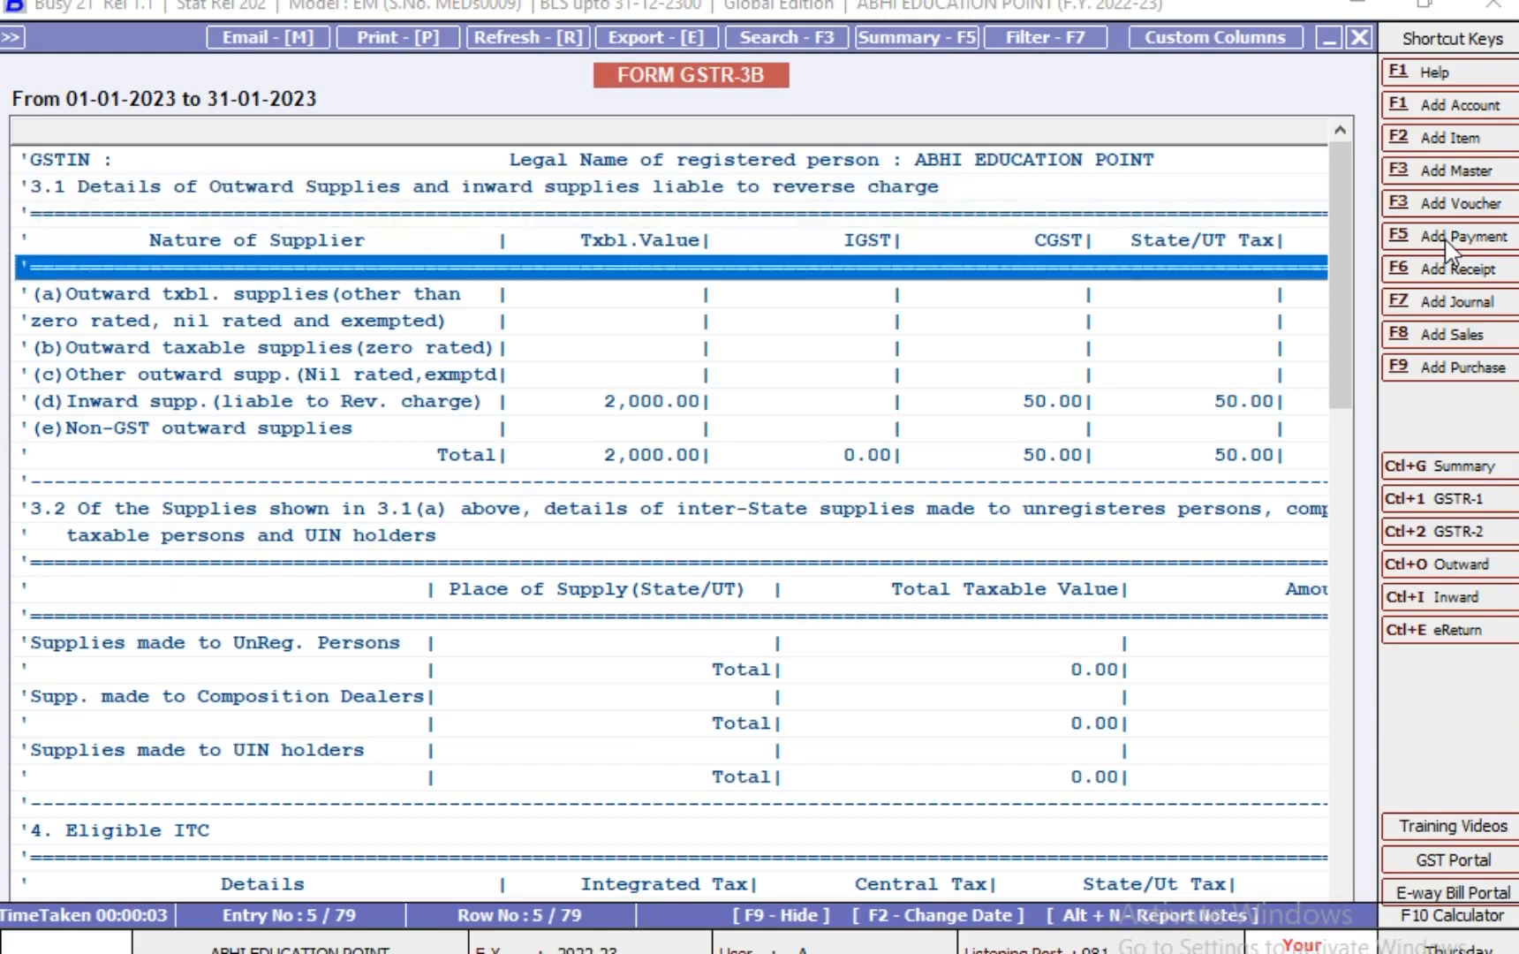
{"action": "key", "text": "Down"}
{"action": "key", "text": "Down"}
{"action": "key", "text": "Down"}
{"action": "key", "text": "Down"}
{"action": "key", "text": "Down"}
{"action": "key", "text": "Down"}
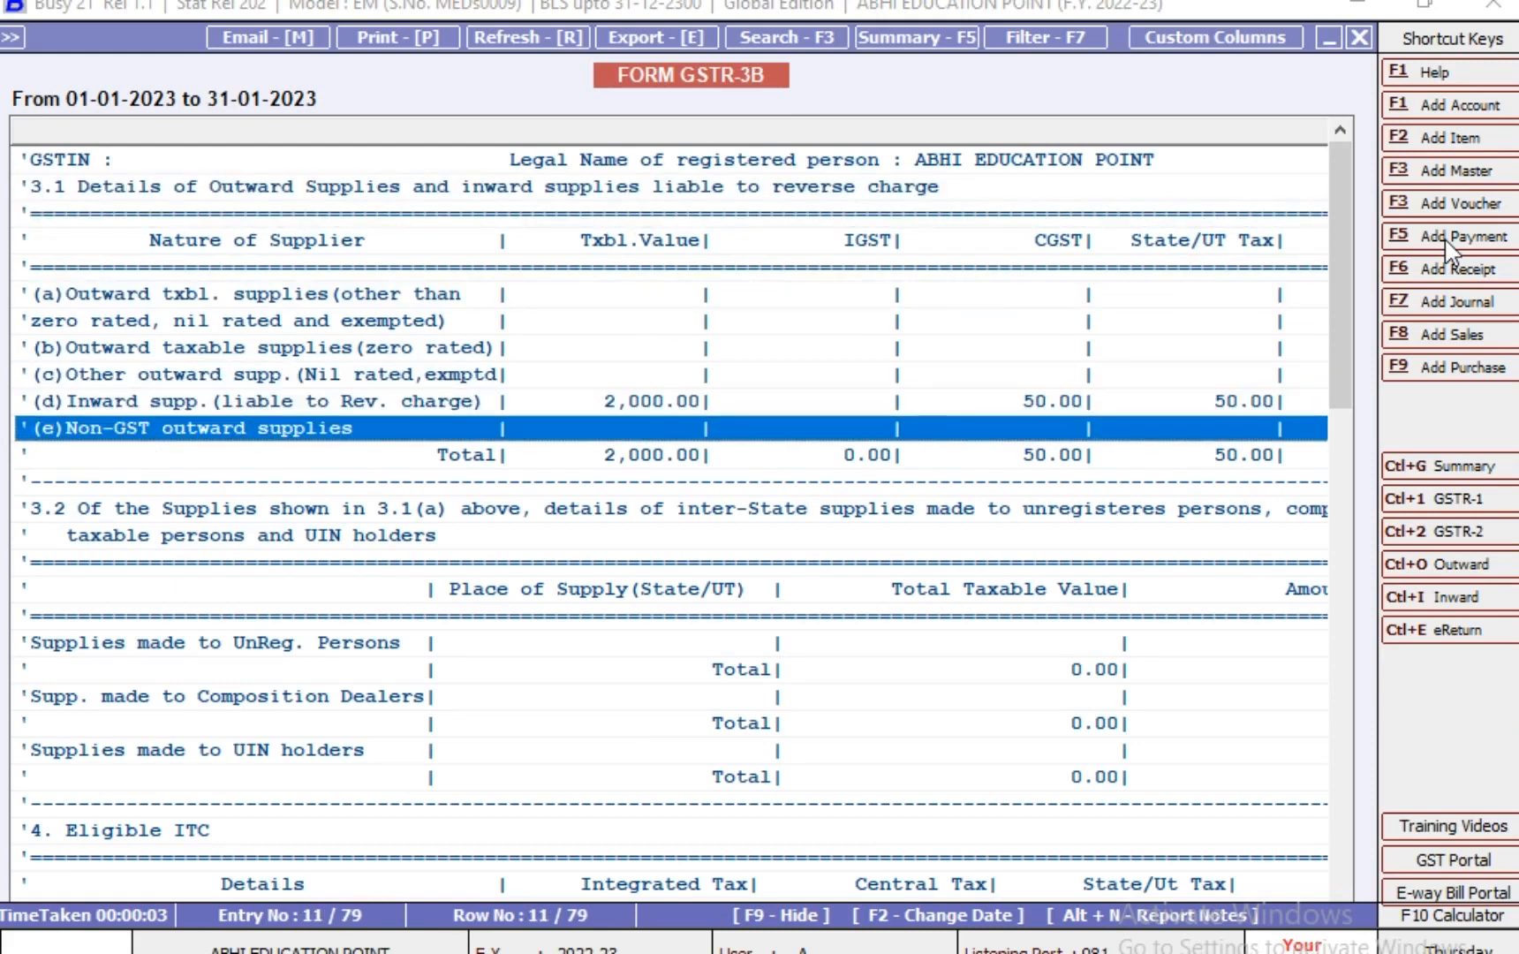
{"action": "key", "text": "Down"}
{"action": "key", "text": "Up"}
{"action": "key", "text": "Up"}
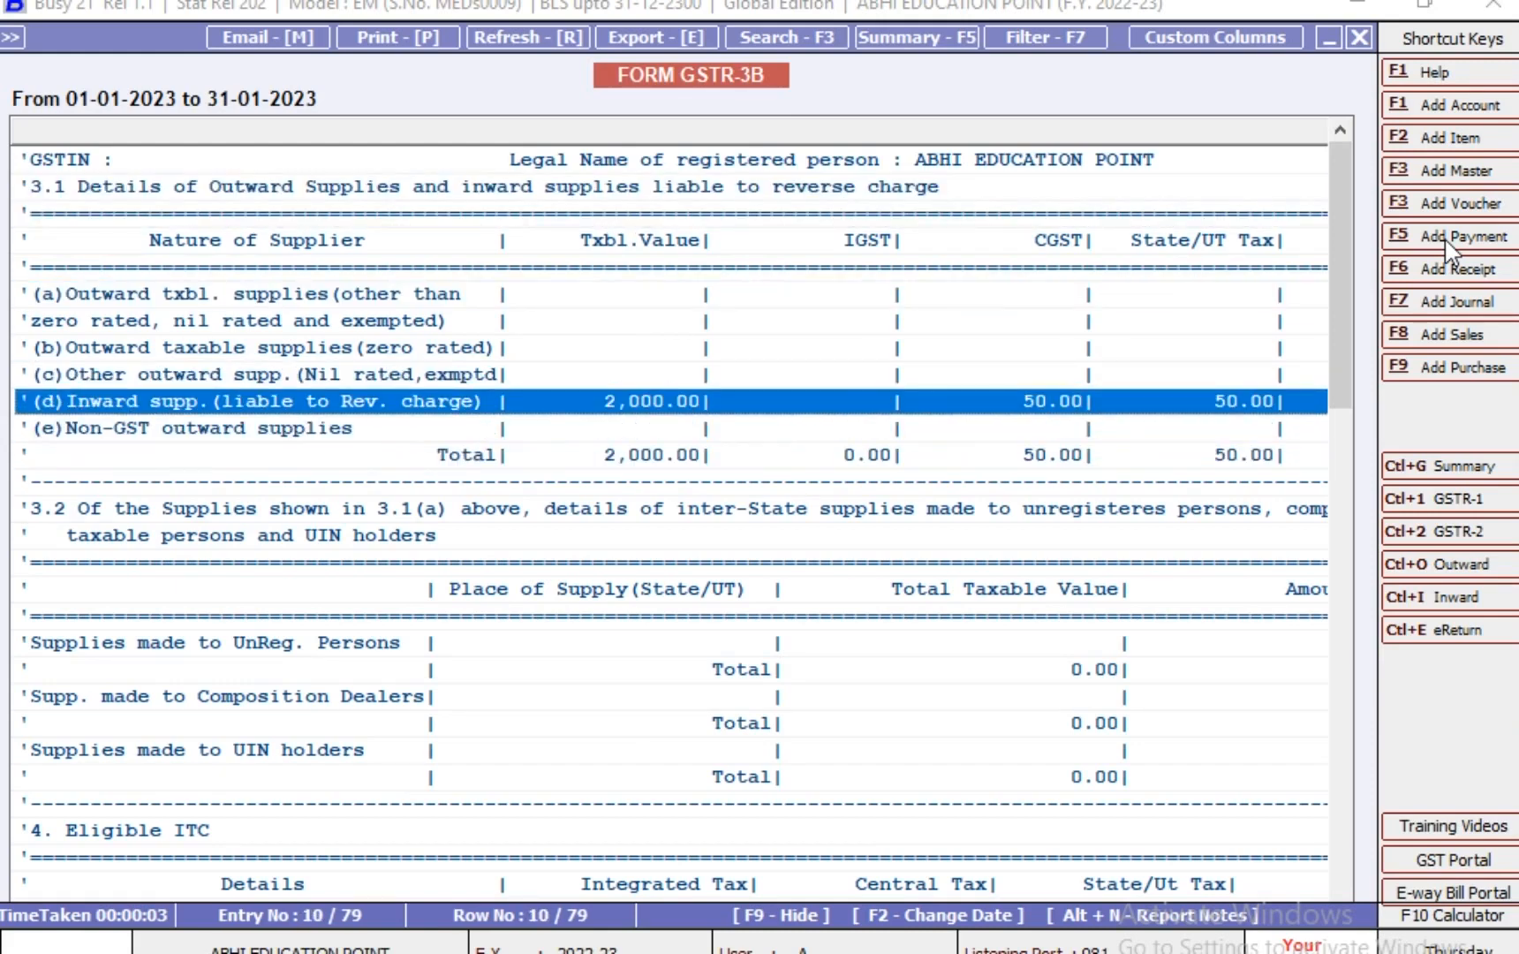
Examine the Eligible ITC table of GSTR-3B, focusing on inward supplies liable to reverse charge
{"action": "key", "text": "Down"}
{"action": "key", "text": "Down"}
{"action": "key", "text": "Down"}
{"action": "key", "text": "Down"}
{"action": "key", "text": "Down"}
{"action": "key", "text": "Down"}
{"action": "key", "text": "Down"}
{"action": "key", "text": "Down"}
{"action": "key", "text": "Down"}
{"action": "key", "text": "Down"}
{"action": "key", "text": "Down"}
{"action": "key", "text": "Down"}
{"action": "key", "text": "Down"}
{"action": "key", "text": "Down"}
{"action": "key", "text": "Down"}
{"action": "key", "text": "Down"}
{"action": "key", "text": "Down"}
{"action": "key", "text": "Down"}
{"action": "key", "text": "Down"}
{"action": "key", "text": "Down"}
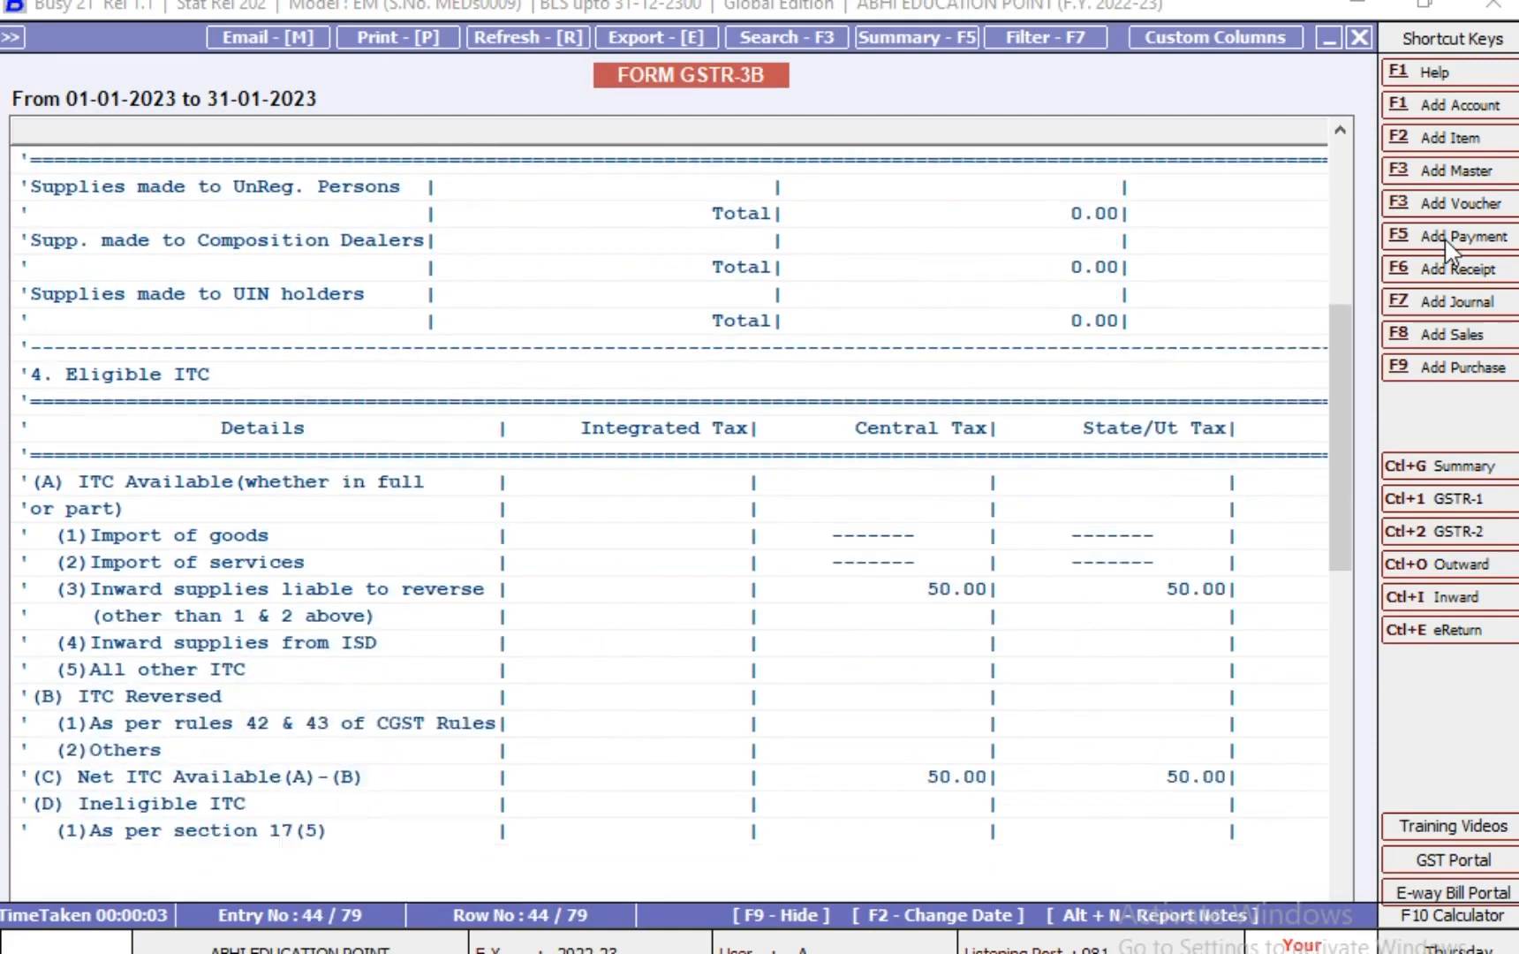
{"action": "key", "text": "Up"}
{"action": "key", "text": "Up"}
{"action": "key", "text": "Up"}
{"action": "key", "text": "Up"}
{"action": "key", "text": "Up"}
{"action": "key", "text": "Up"}
{"action": "key", "text": "Up"}
{"action": "key", "text": "Up"}
{"action": "key", "text": "Up"}
{"action": "key", "text": "Up"}
{"action": "key", "text": "Up"}
{"action": "key", "text": "Down"}
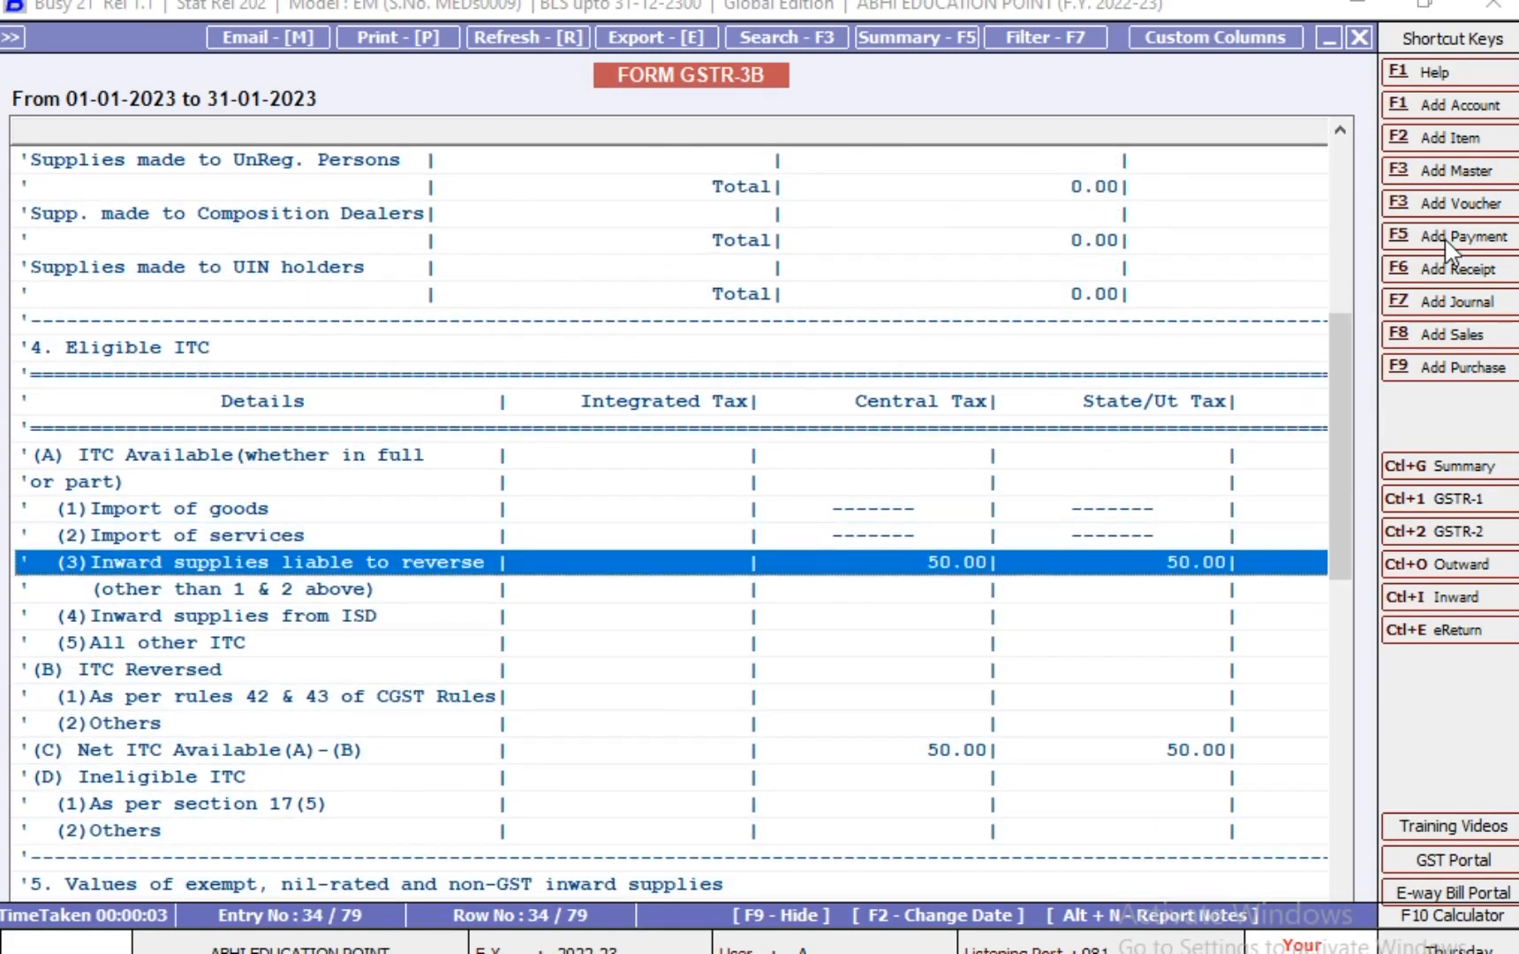
Close GSTR-3B and generate the Horizontal (Standard) balance sheet with the default options
{"action": "key", "text": "Escape"}
{"action": "key", "text": "Escape"}
{"action": "key", "text": "Escape"}
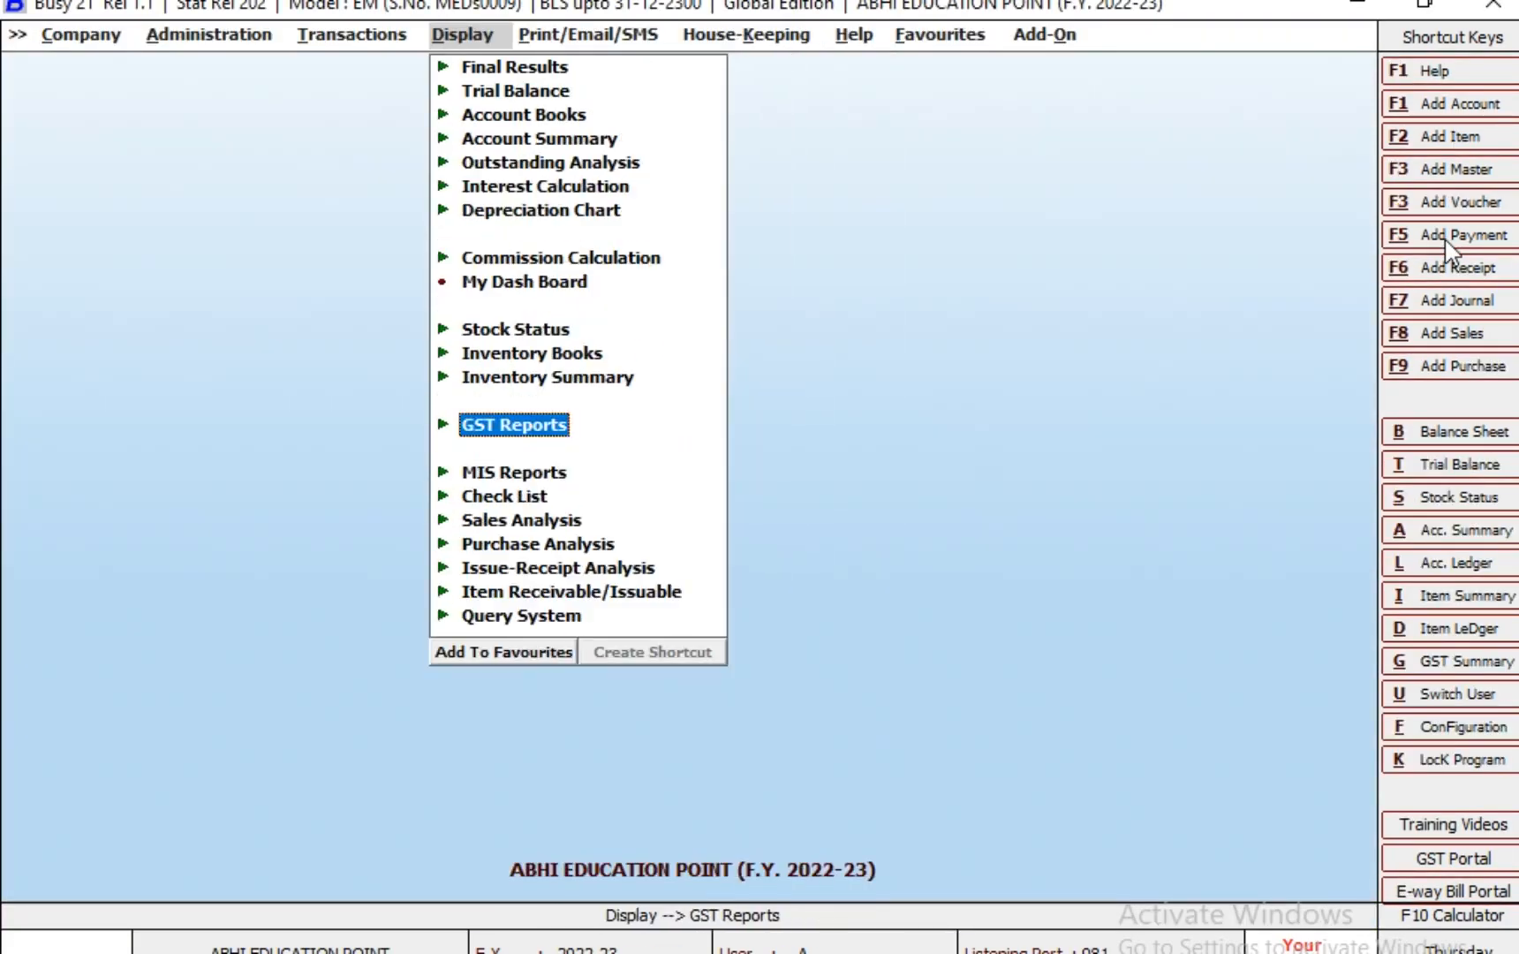
{"action": "key", "text": "Up"}
{"action": "key", "text": "Up"}
{"action": "key", "text": "Up"}
{"action": "key", "text": "Up"}
{"action": "key", "text": "Up"}
{"action": "key", "text": "Up"}
{"action": "key", "text": "Up"}
{"action": "key", "text": "Up"}
{"action": "key", "text": "Up"}
{"action": "key", "text": "Up"}
{"action": "key", "text": "Up"}
{"action": "key", "text": "Up"}
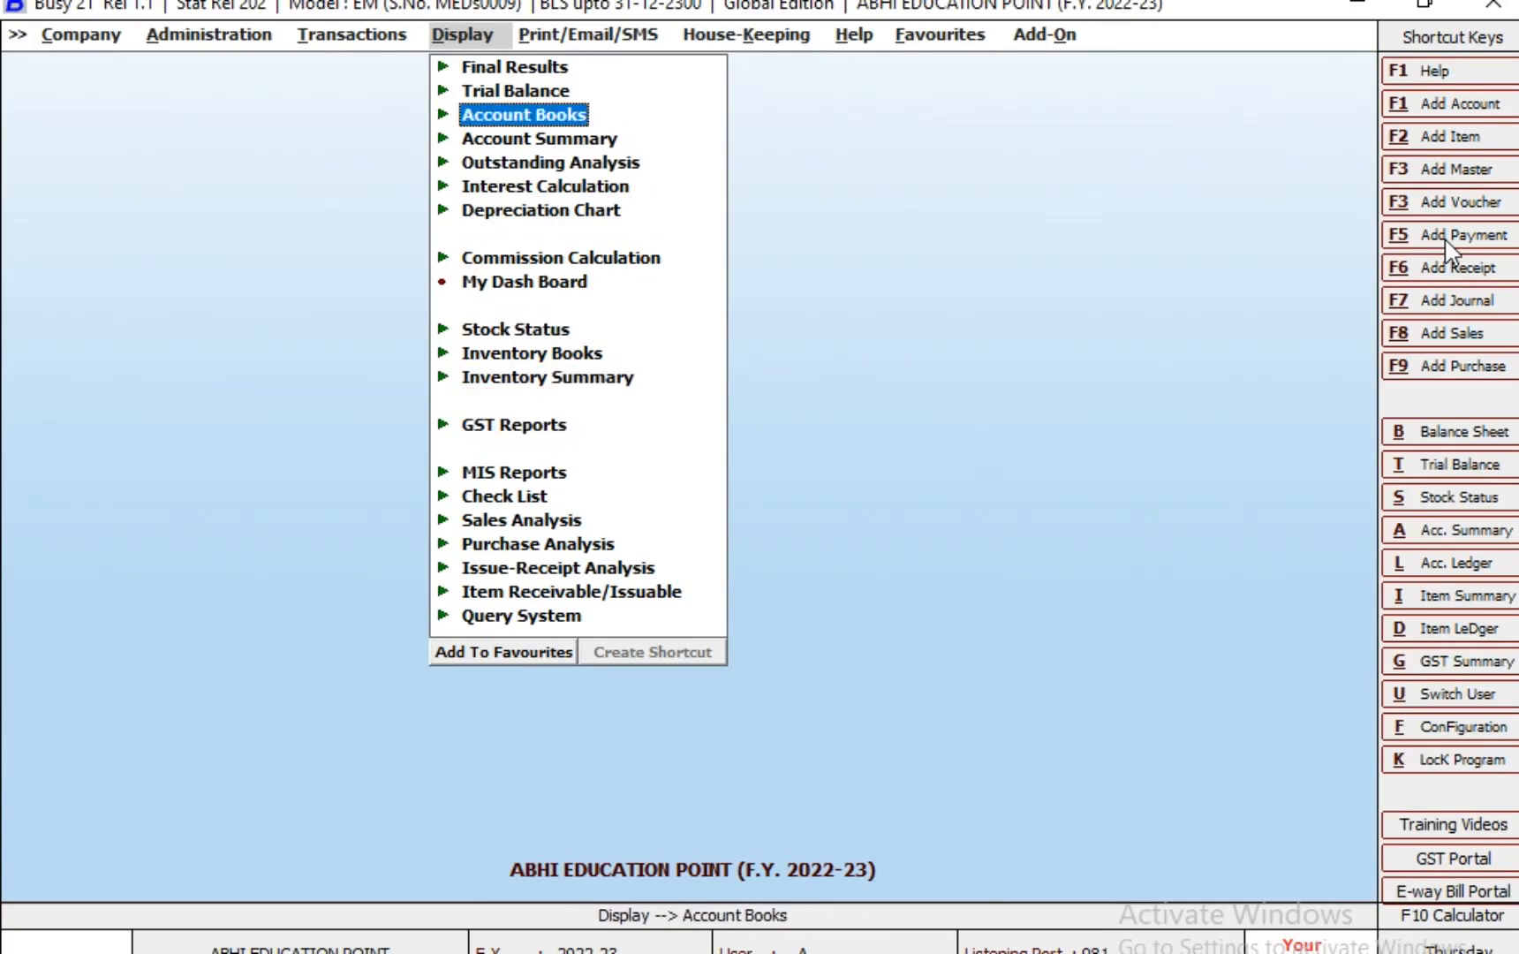
{"action": "key", "text": "Return"}
{"action": "key", "text": "Down"}
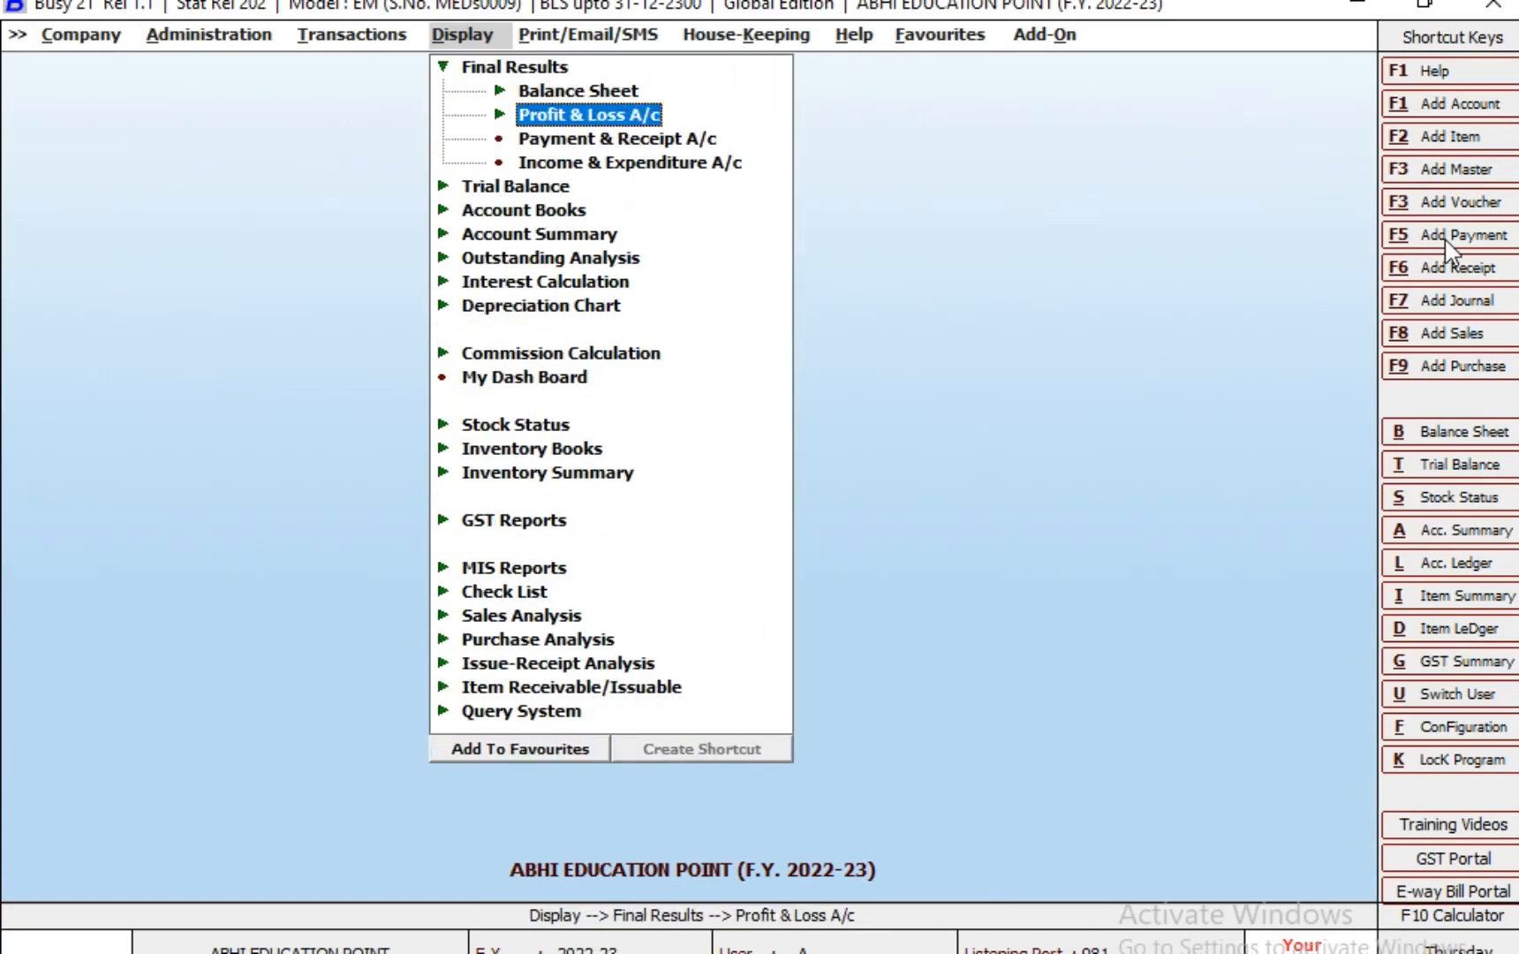
{"action": "key", "text": "Up"}
{"action": "key", "text": "Return"}
{"action": "key", "text": "Return"}
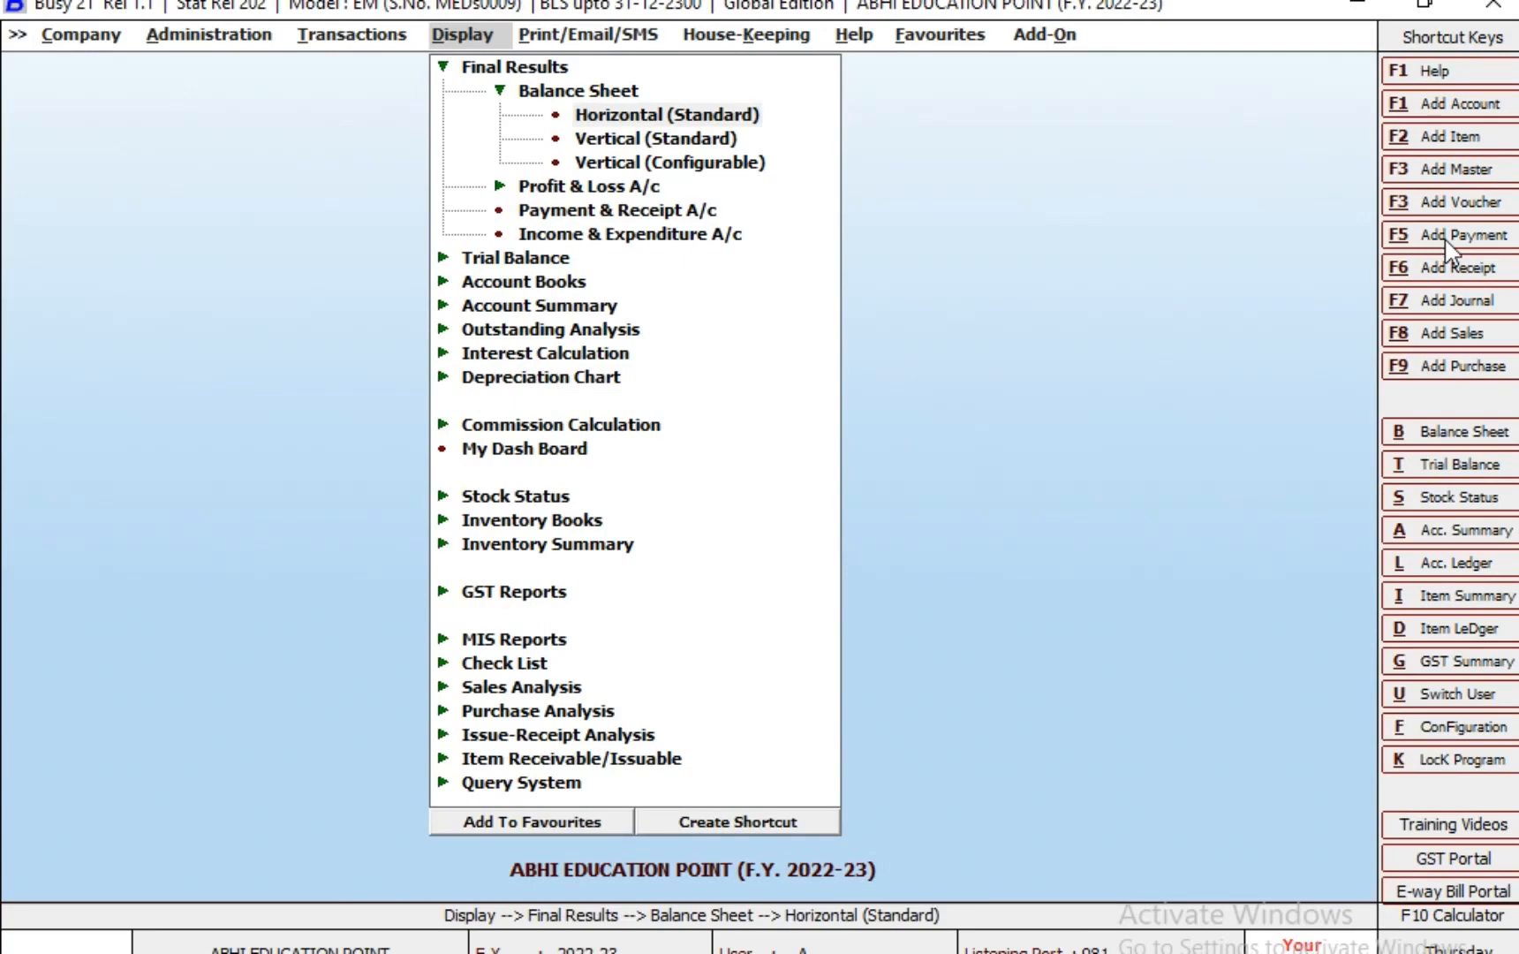
{"action": "key", "text": "F2"}
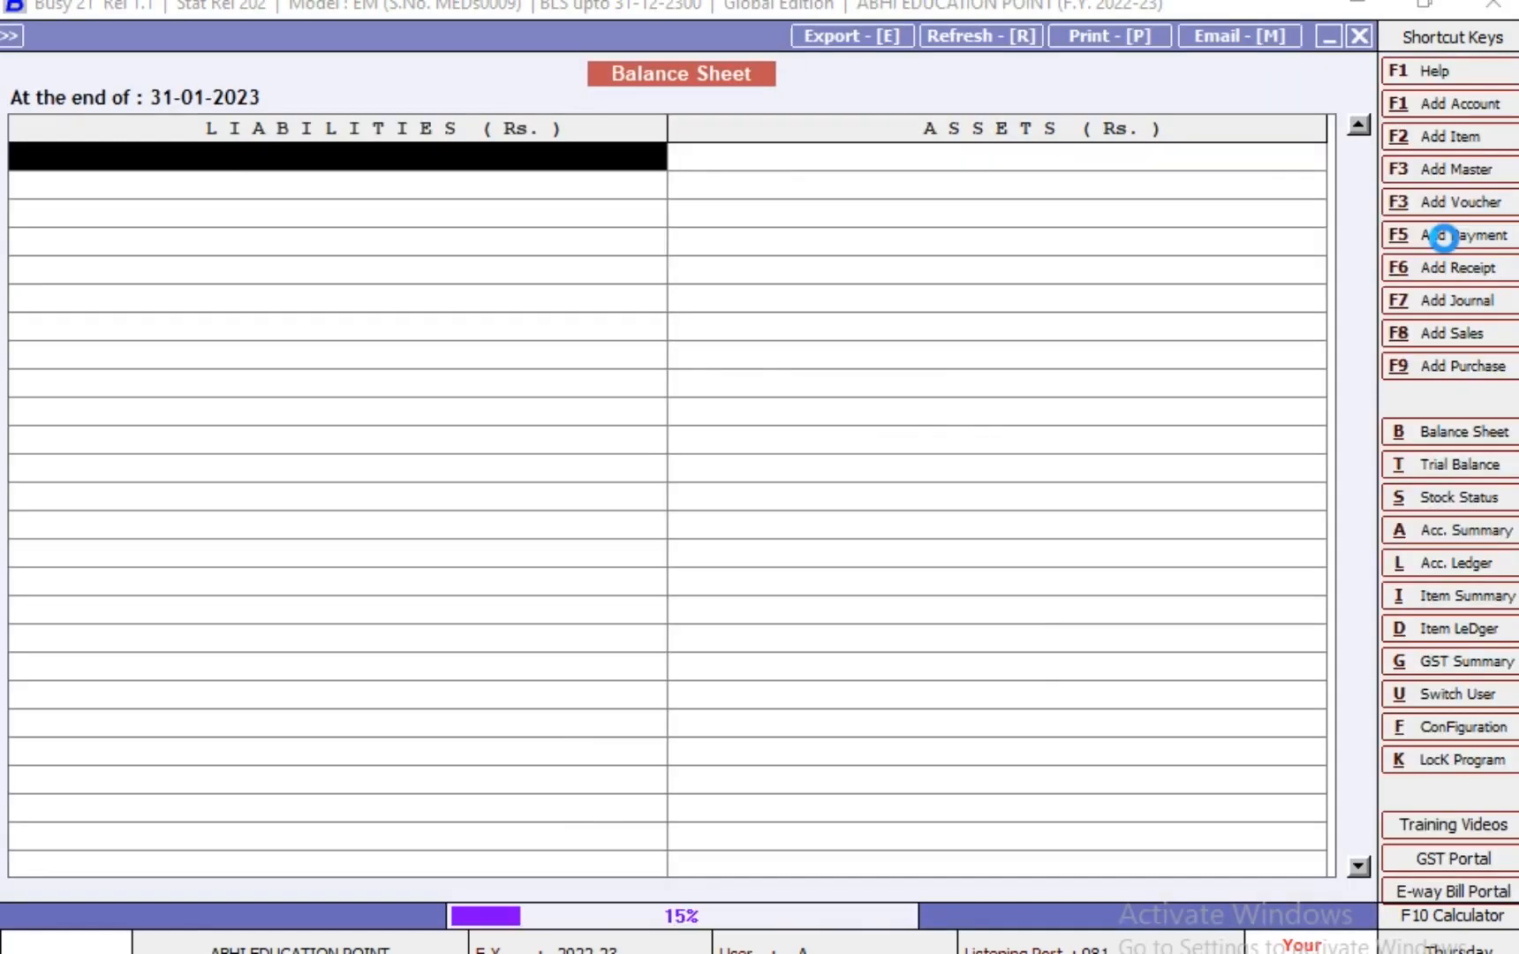
Drill down through Current Liabilities into Duties & Taxes to check the CGST and SGST Output (RCM) accounts
{"action": "key", "text": "Down"}
{"action": "key", "text": "Down"}
{"action": "key", "text": "Up"}
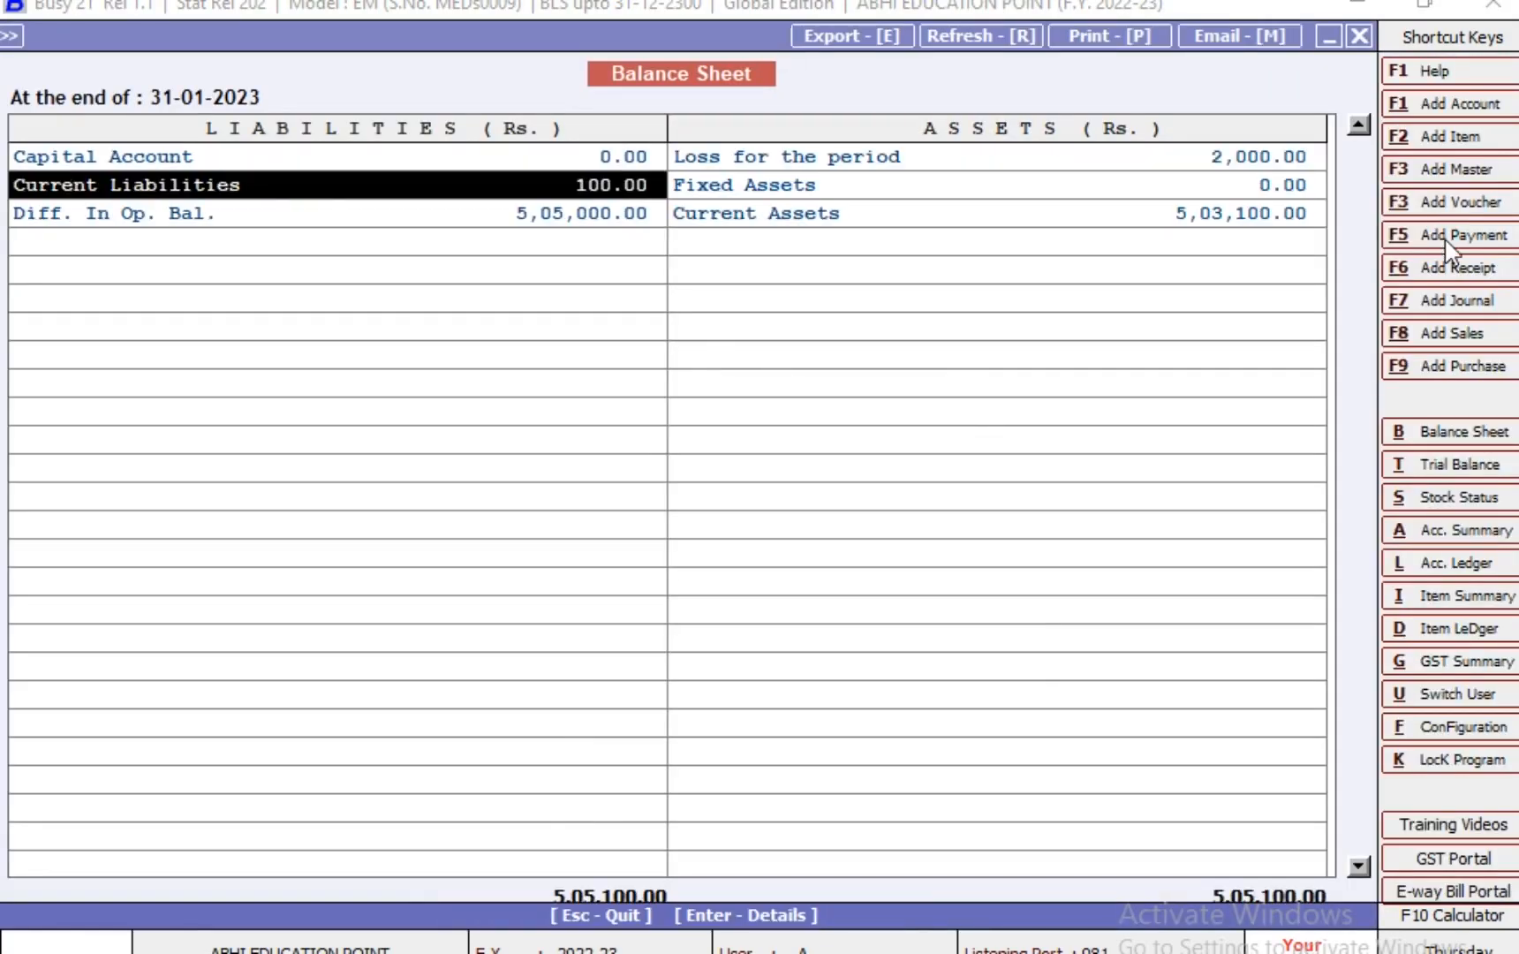
{"action": "key", "text": "Return"}
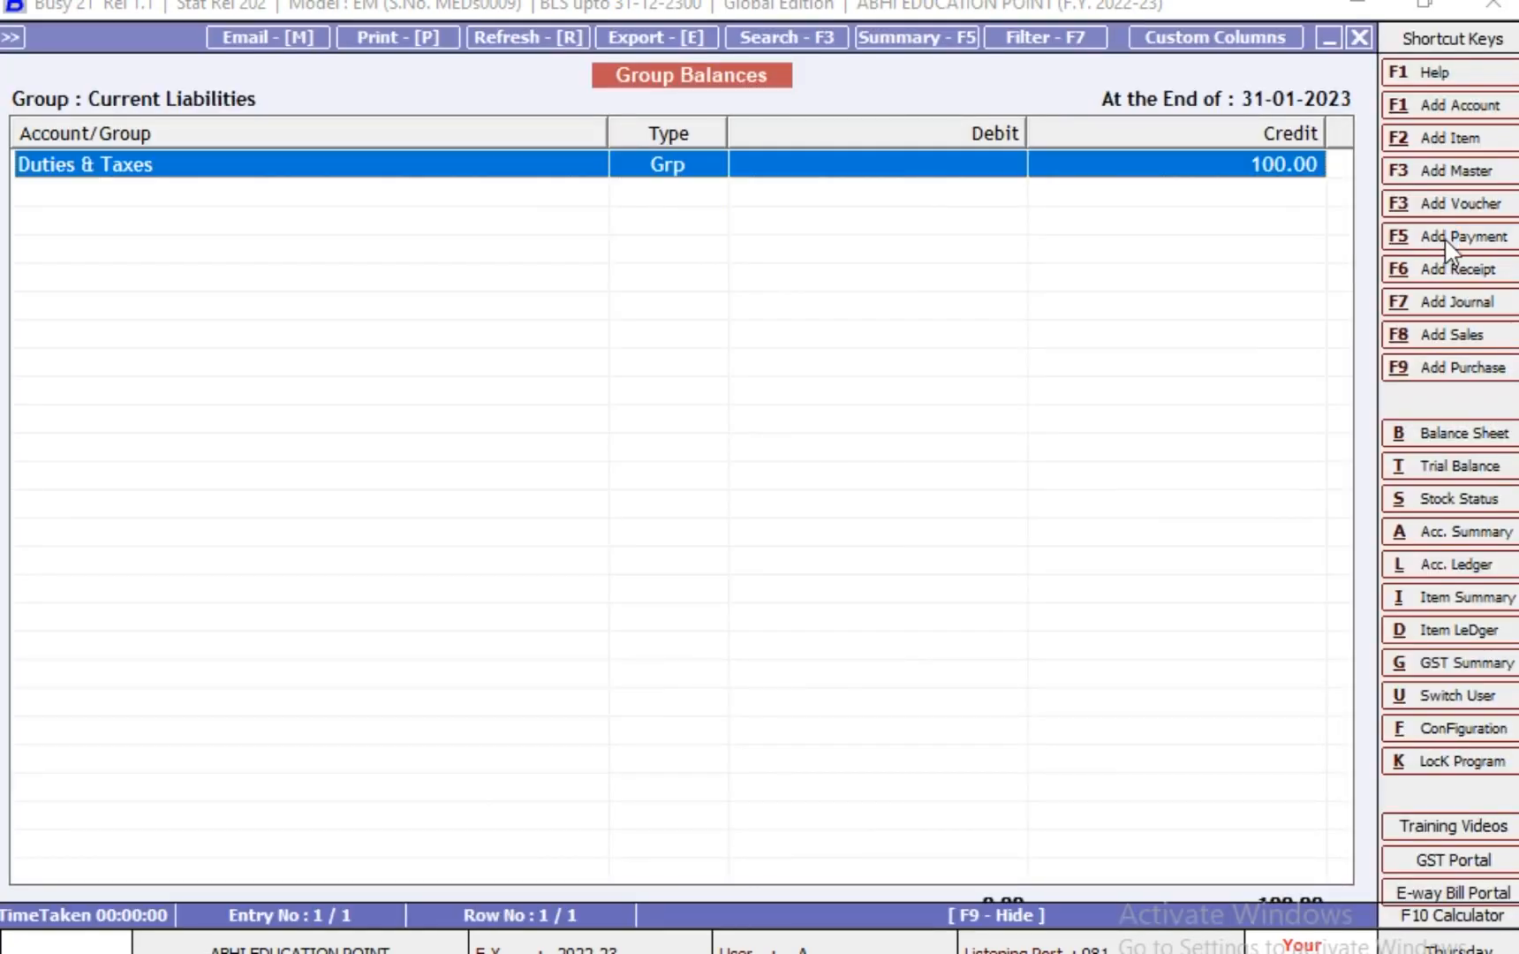
{"action": "key", "text": "Return"}
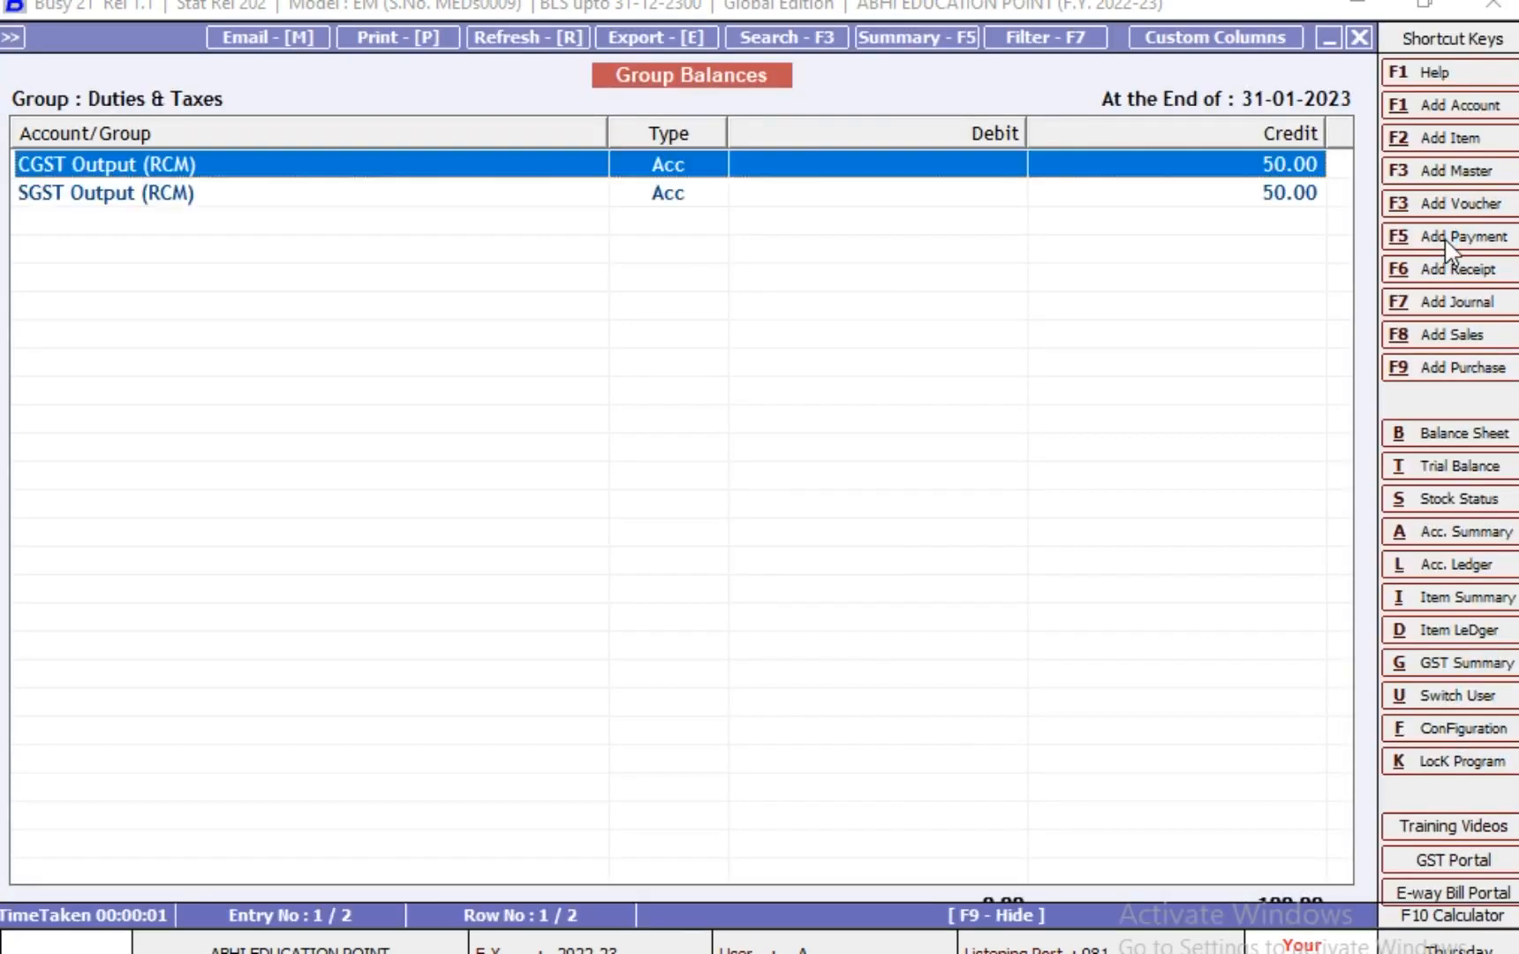
{"action": "key", "text": "Down"}
{"action": "key", "text": "Up"}
{"action": "key", "text": "Escape"}
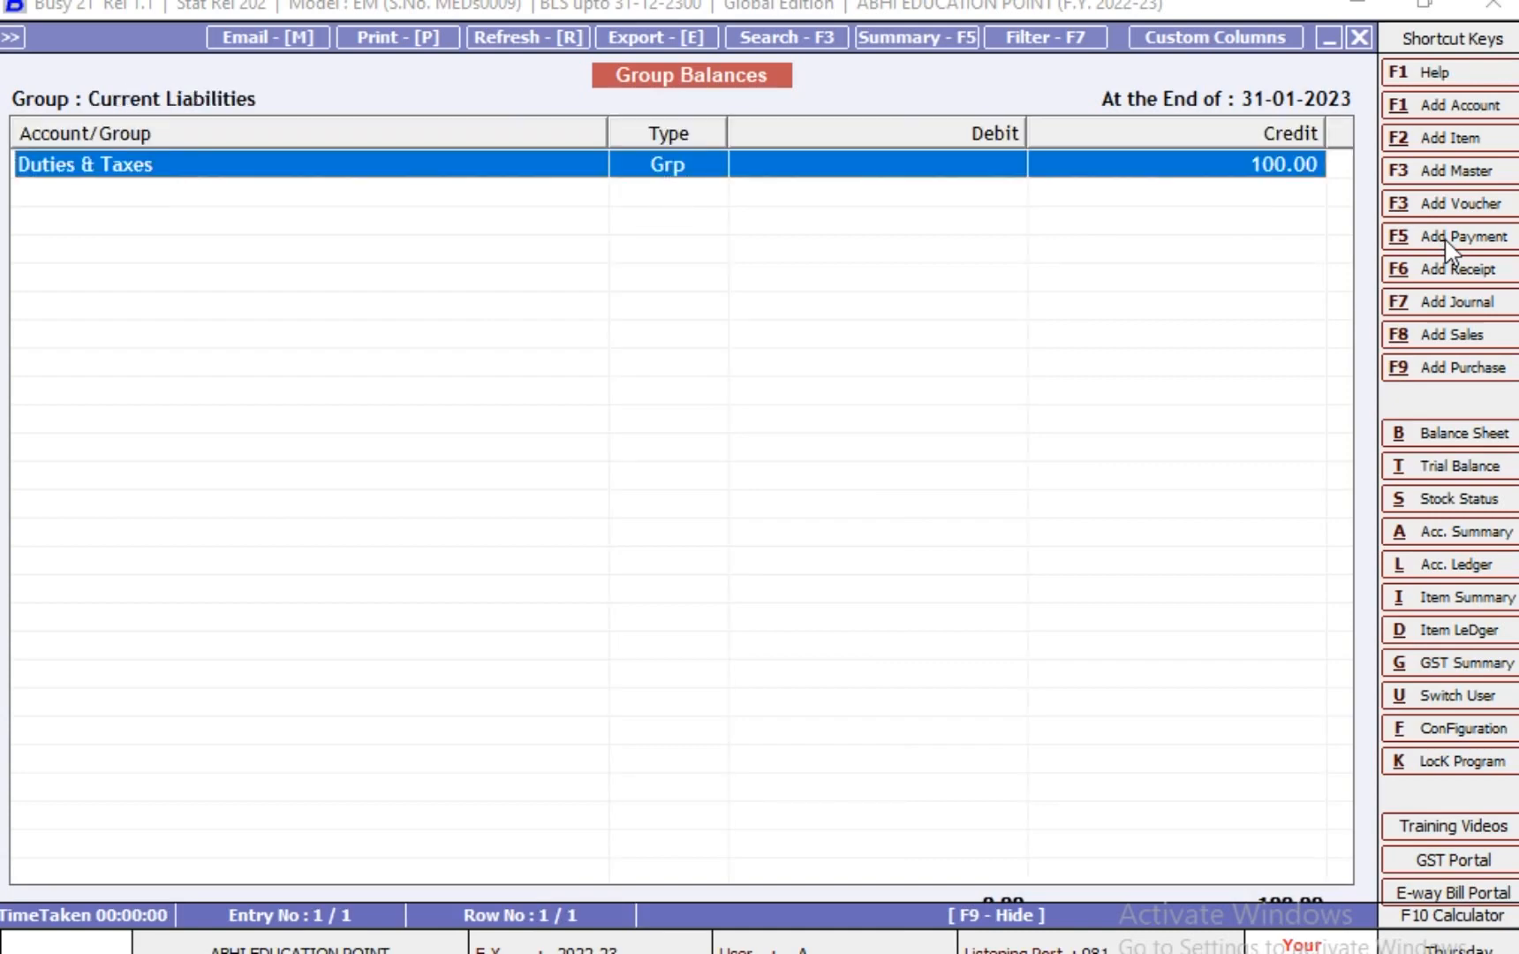
Drill down into Current Assets to check the CGST and SGST Input Available (RCM) accounts, then close the balance sheet
{"action": "key", "text": "Escape"}
{"action": "key", "text": "Right"}
{"action": "key", "text": "Down"}
{"action": "key", "text": "Return"}
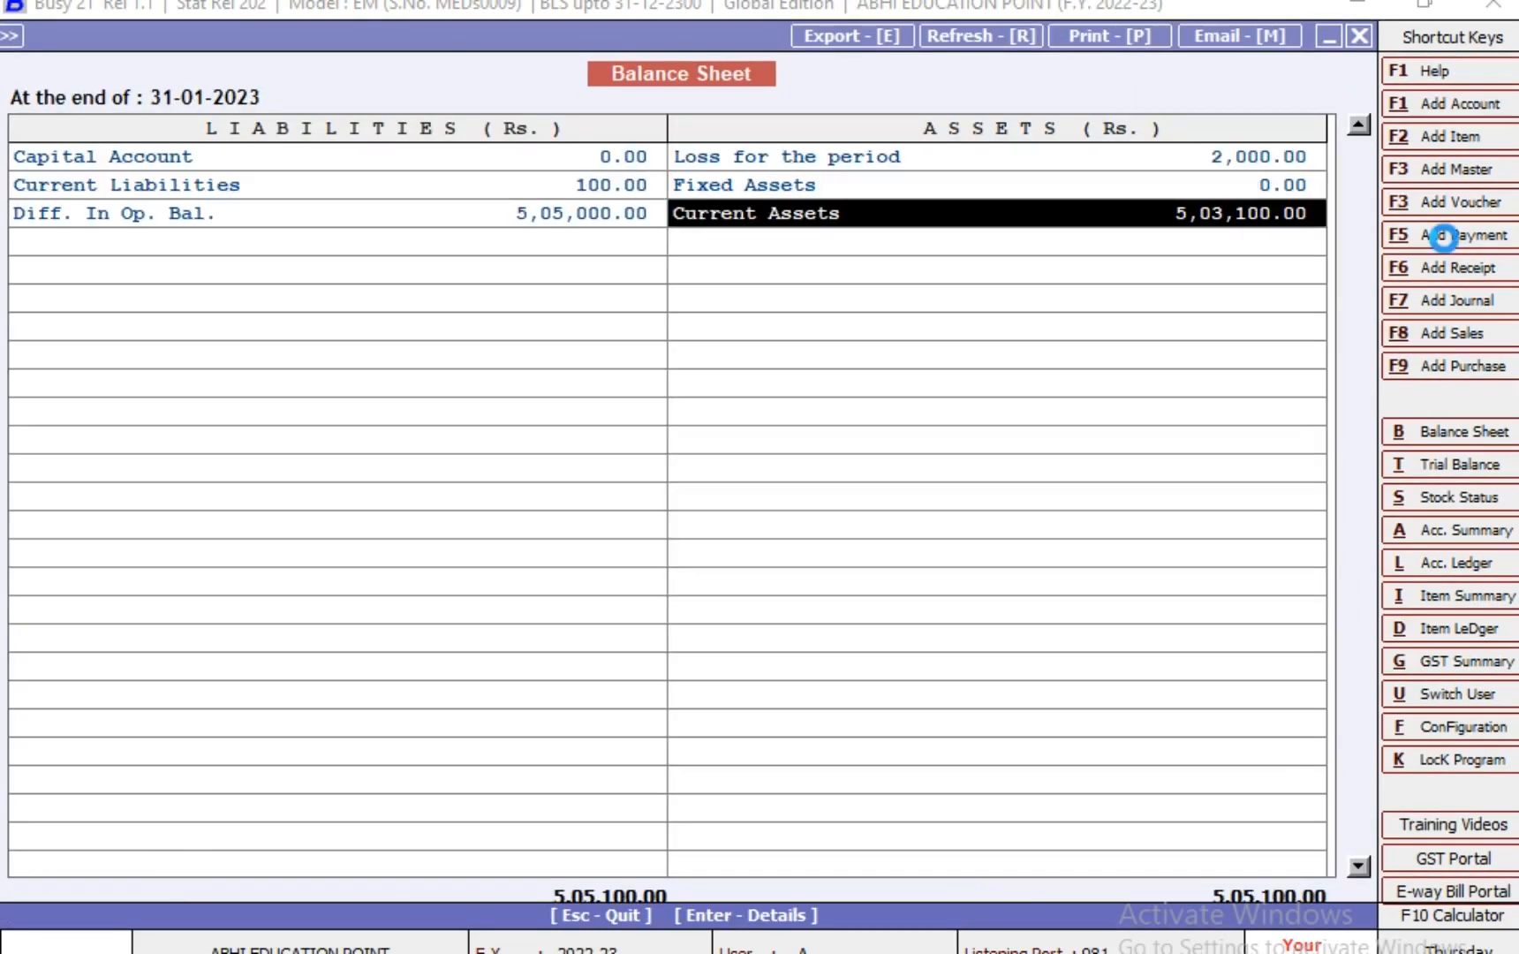
{"action": "key", "text": "Down"}
{"action": "key", "text": "Down"}
{"action": "key", "text": "Down"}
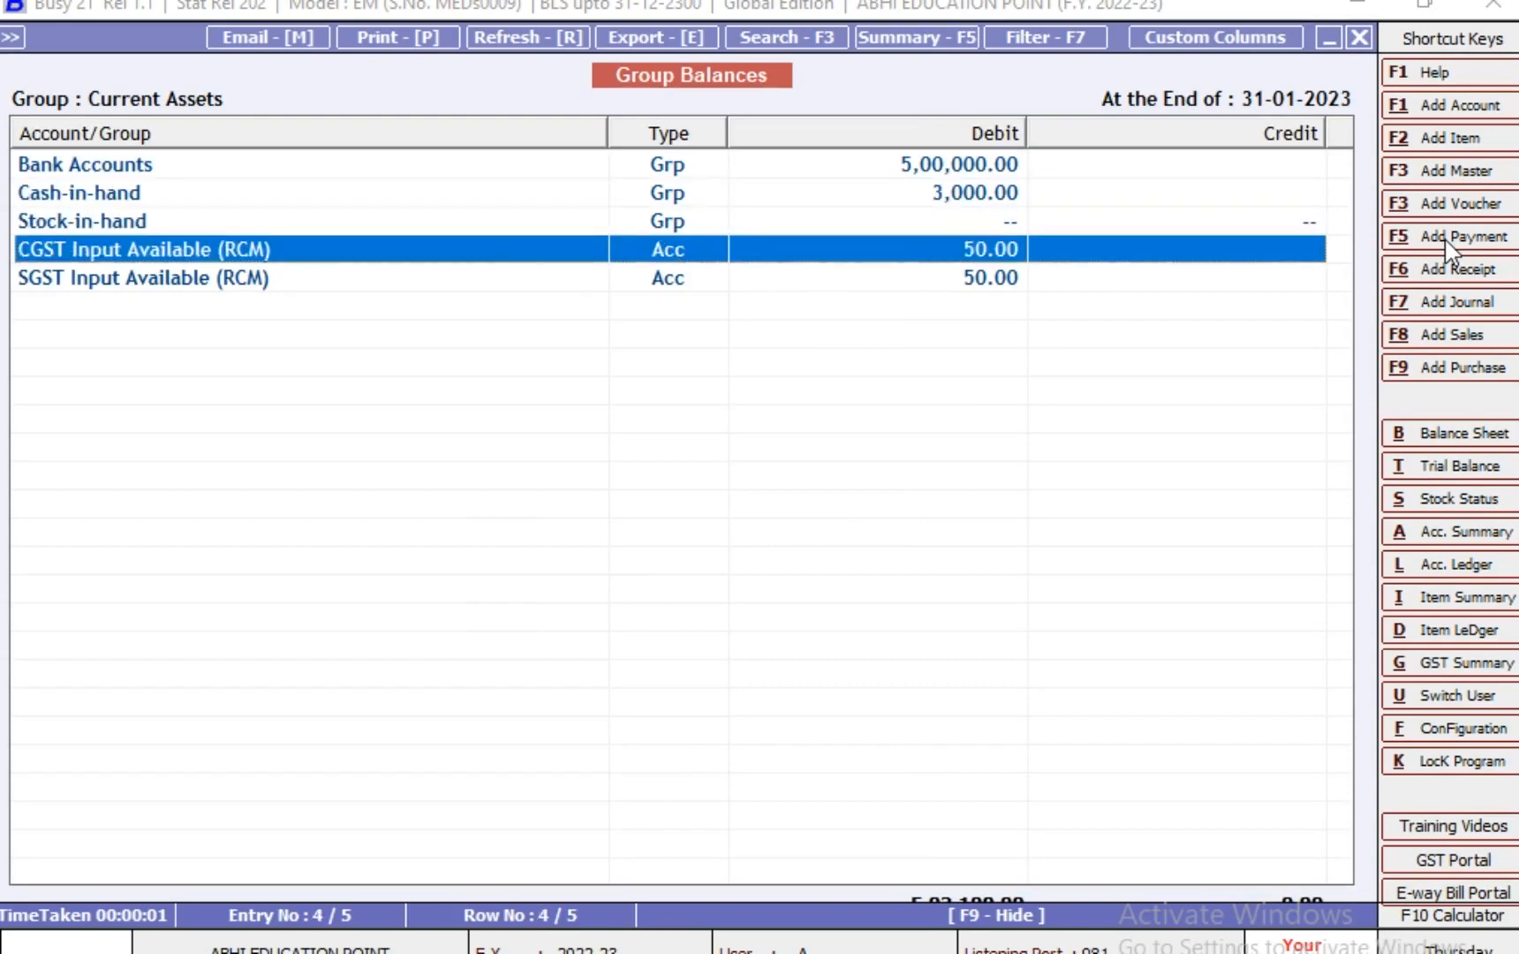
{"action": "key", "text": "Down"}
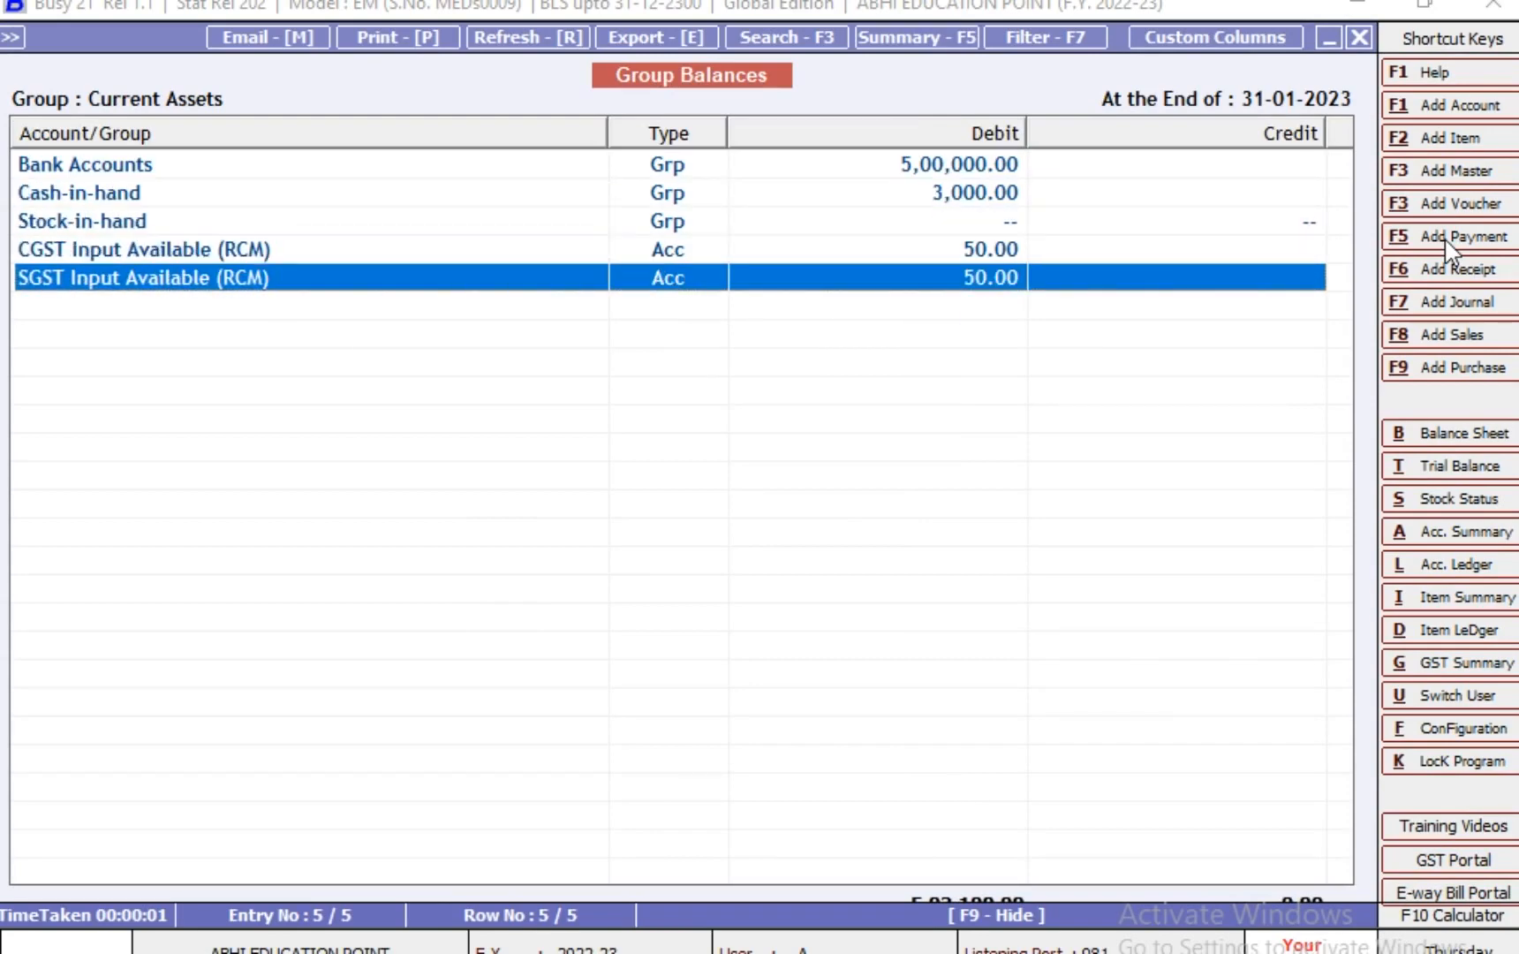
{"action": "key", "text": "Up"}
{"action": "key", "text": "Escape"}
{"action": "key", "text": "Escape"}
{"action": "key", "text": "Escape"}
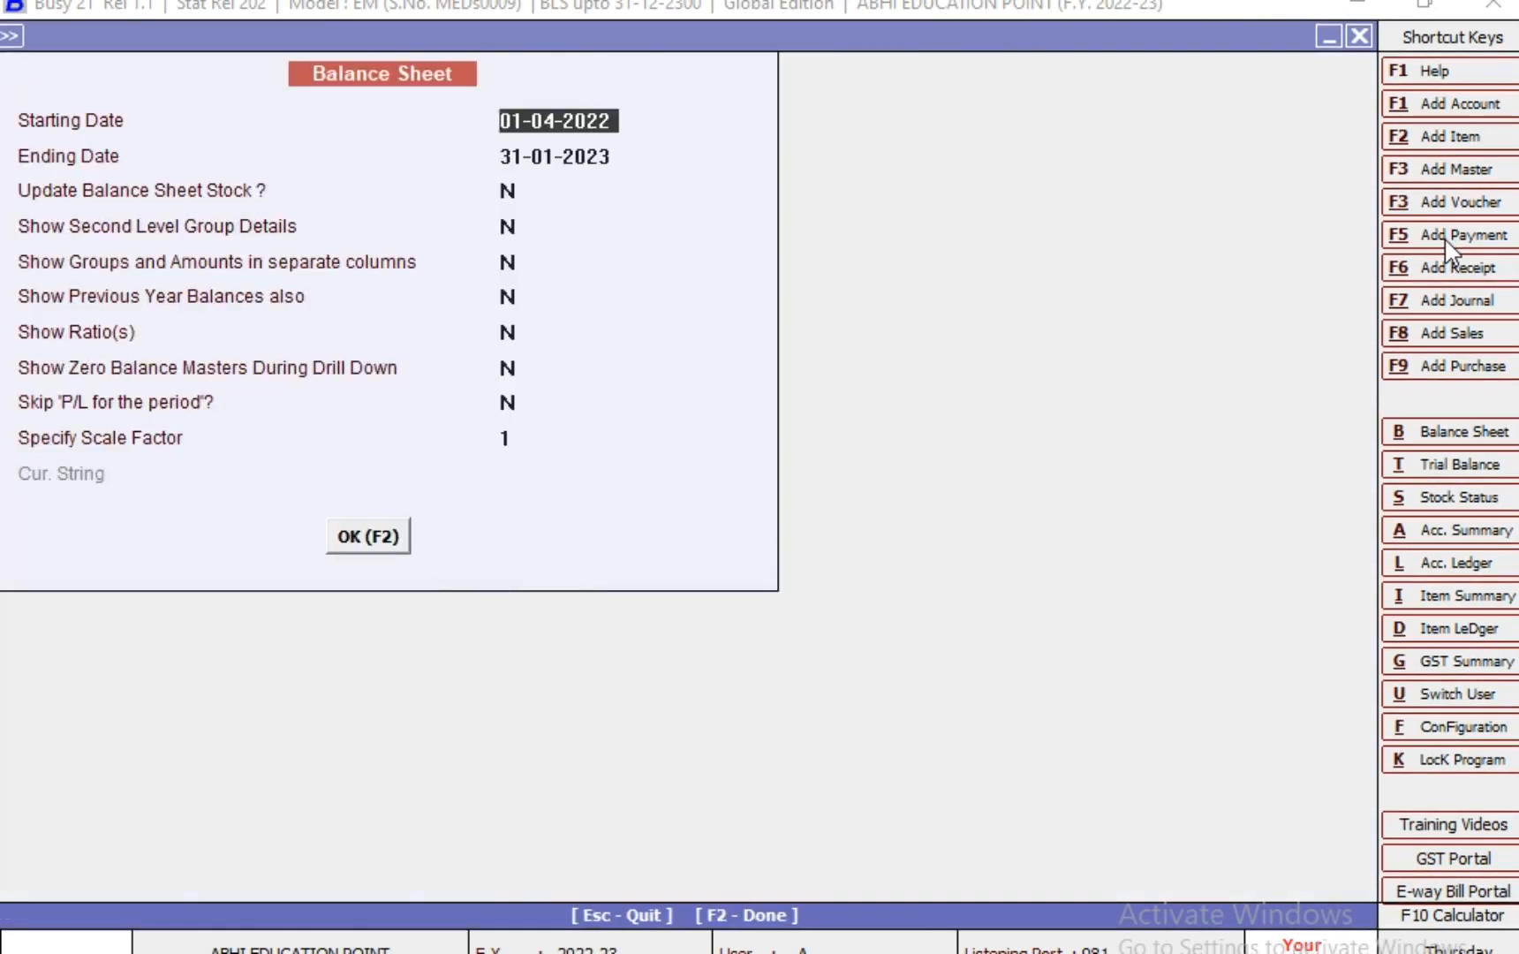
Start a new journal voucher in the Main series dated 31-01-2023
{"action": "key", "text": "F7"}
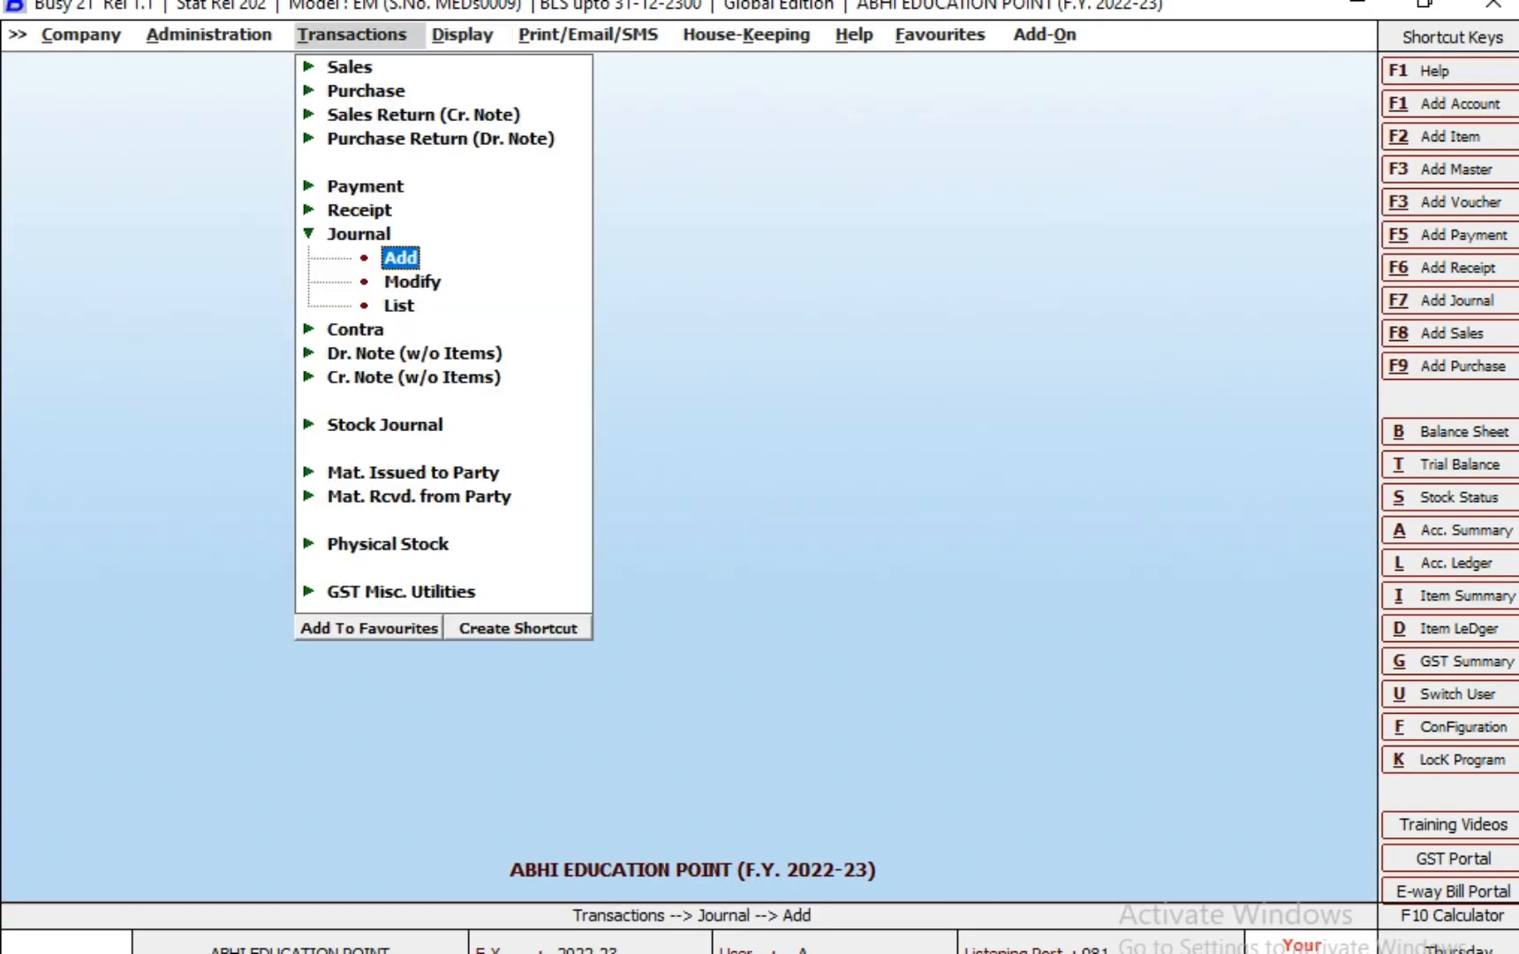
{"action": "key", "text": "Return"}
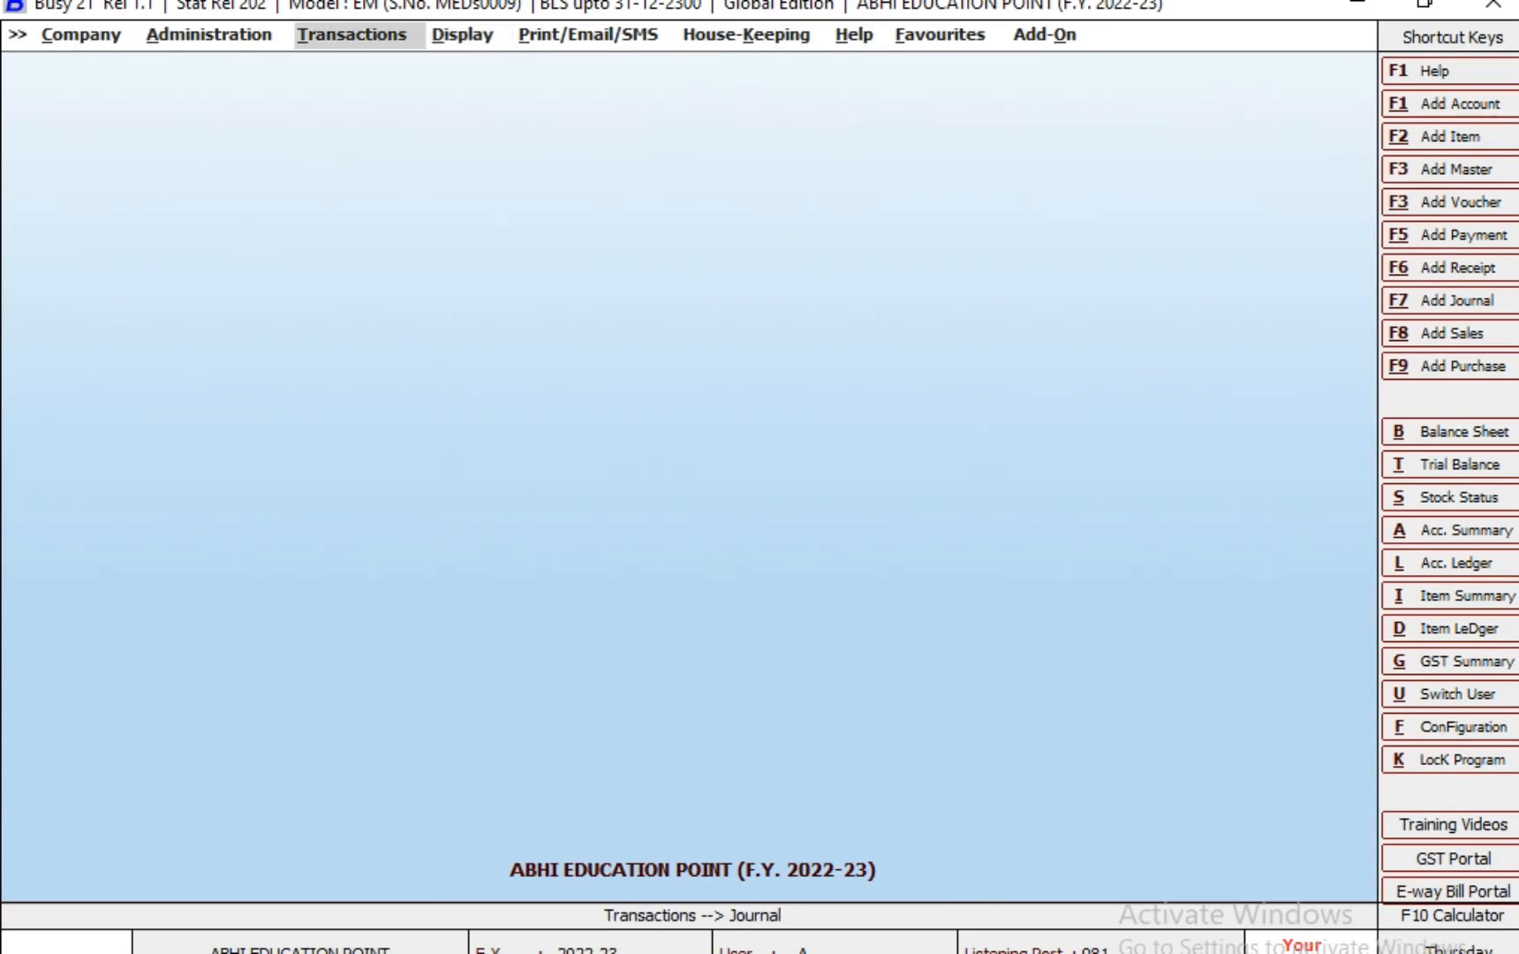
{"action": "key", "text": "Return"}
{"action": "key", "text": "Return"}
{"action": "key", "text": "Down"}
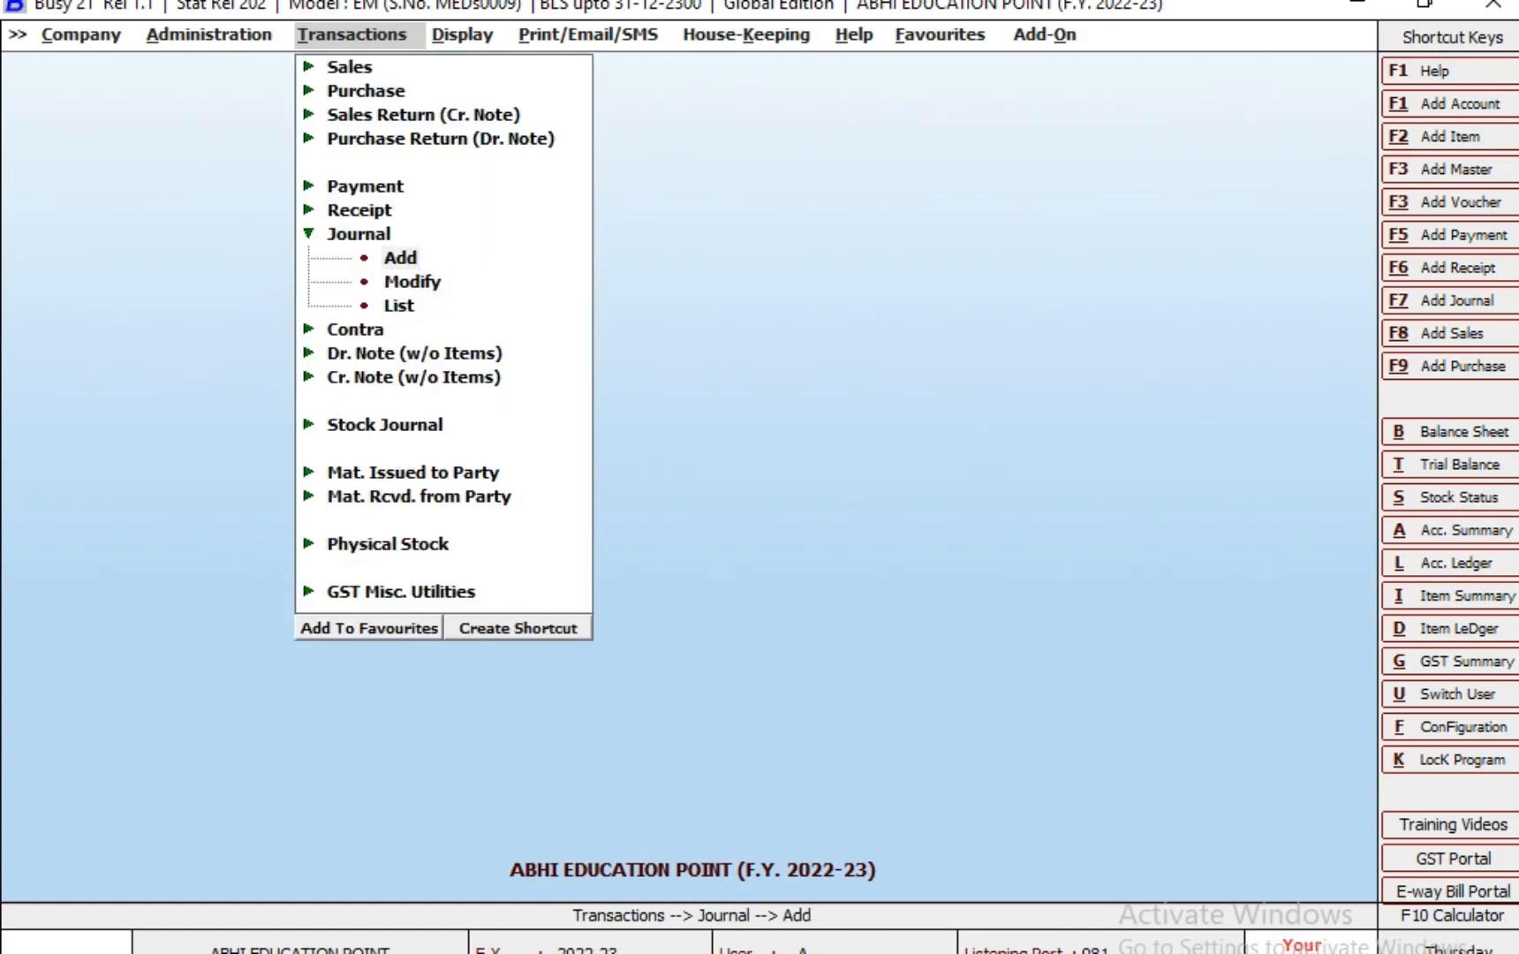
{"action": "key", "text": "Return"}
{"action": "type", "text": "31-1"}
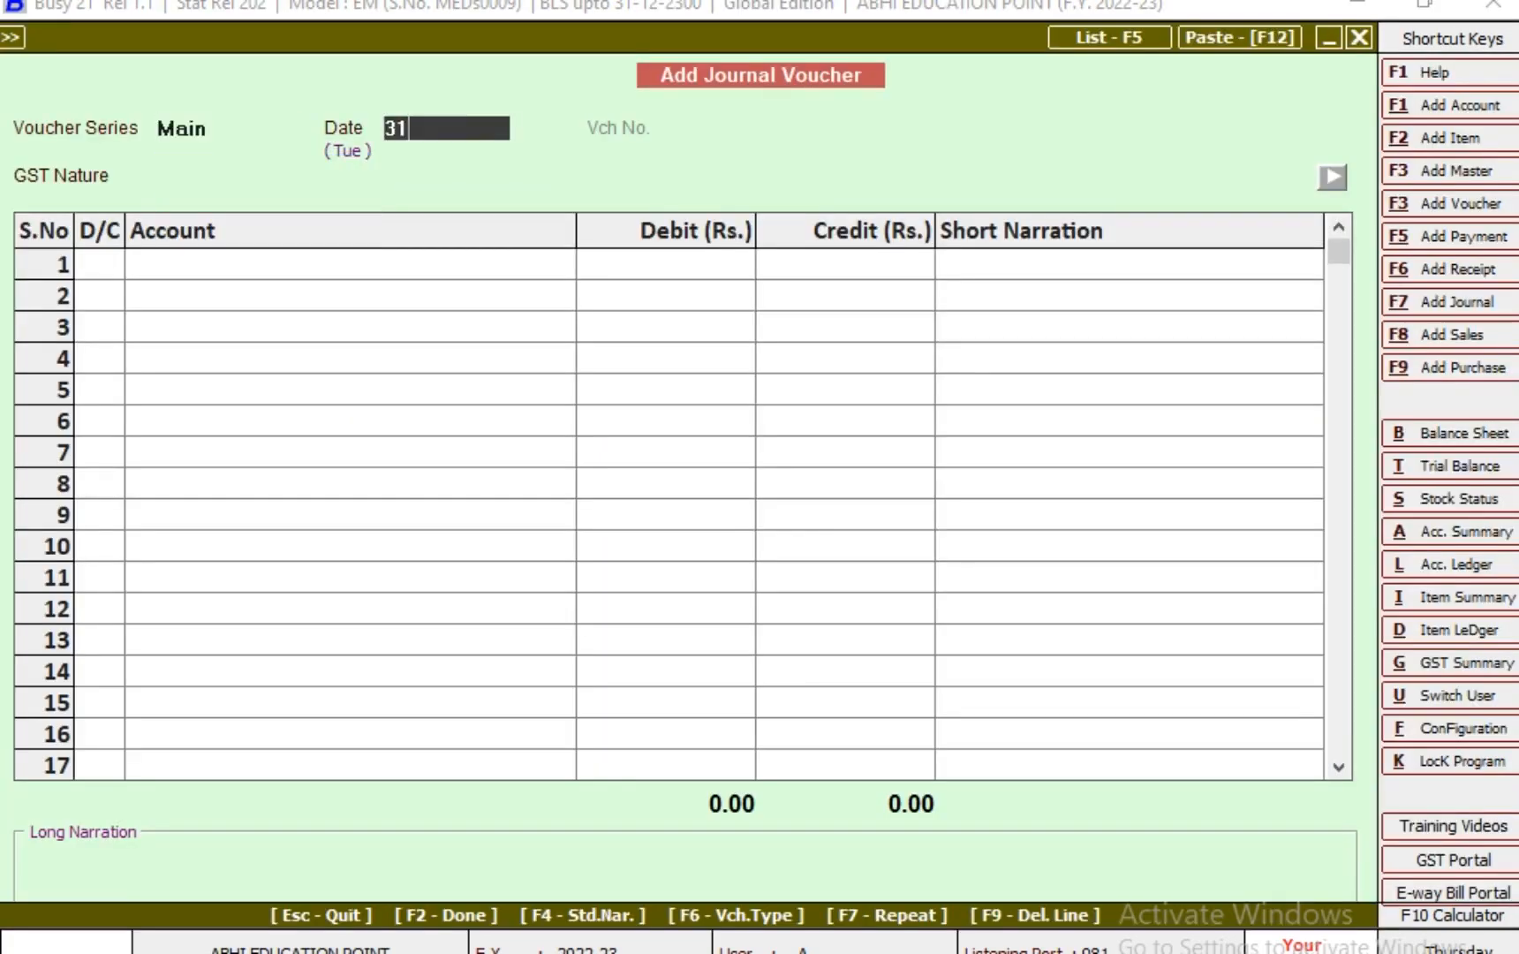
{"action": "key", "text": "Return"}
{"action": "key", "text": "Return"}
{"action": "key", "text": "Up"}
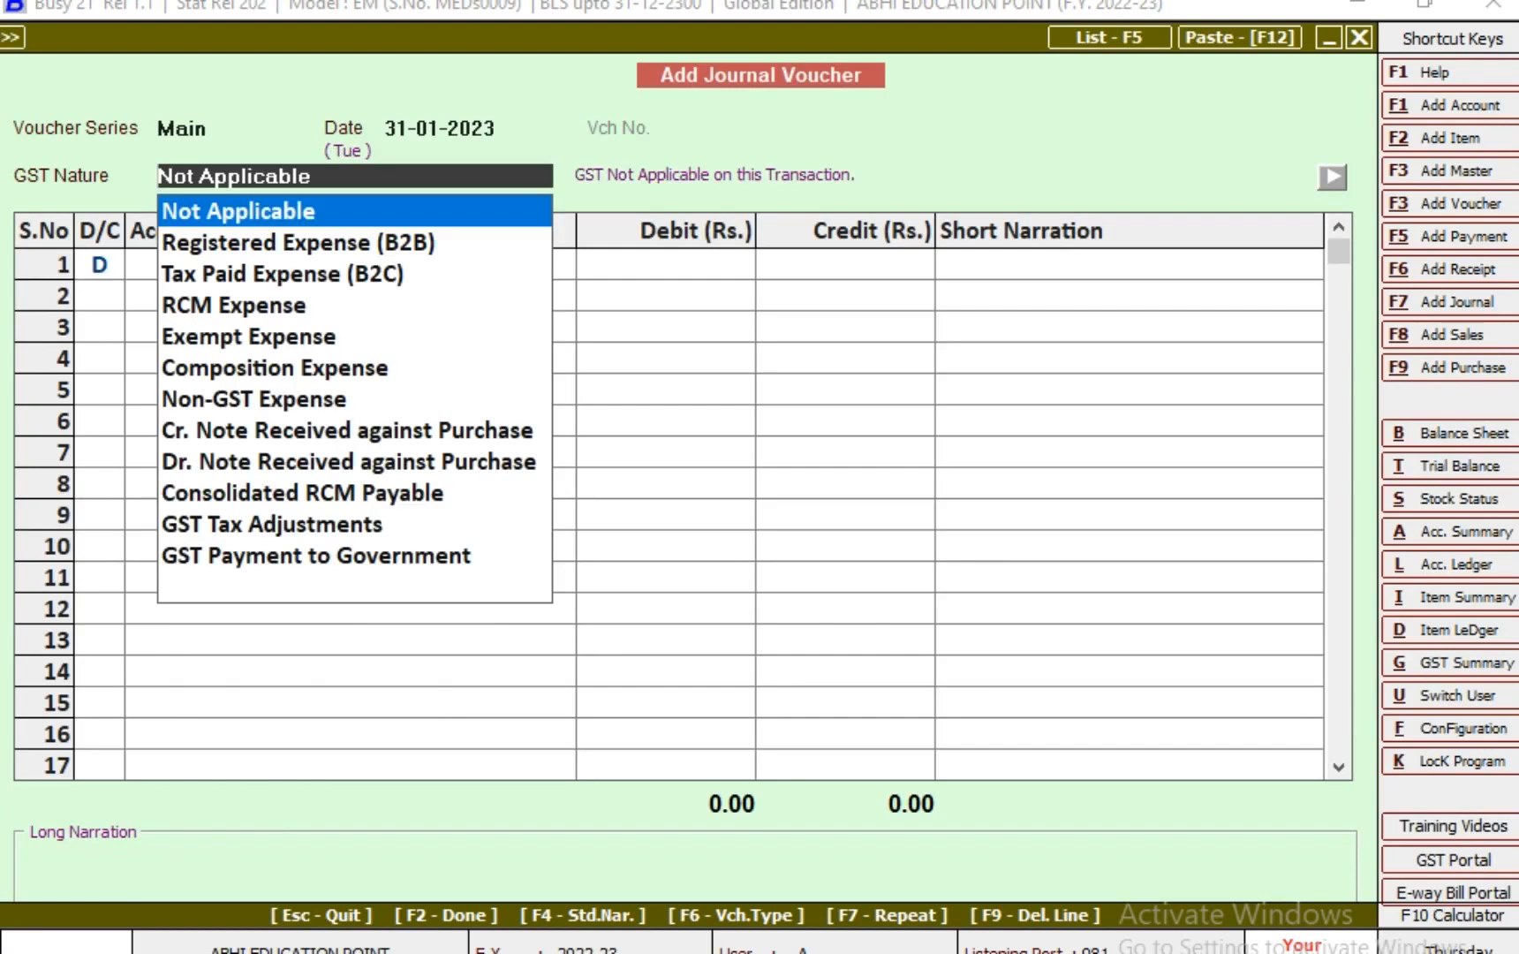
Set the journal voucher's GST nature to GST Payment to Government
{"action": "key", "text": "Down"}
{"action": "key", "text": "Down"}
{"action": "key", "text": "Down"}
{"action": "key", "text": "Down"}
{"action": "key", "text": "Down"}
{"action": "key", "text": "Down"}
{"action": "key", "text": "Down"}
{"action": "key", "text": "Down"}
{"action": "key", "text": "Down"}
{"action": "key", "text": "Down"}
{"action": "key", "text": "Down"}
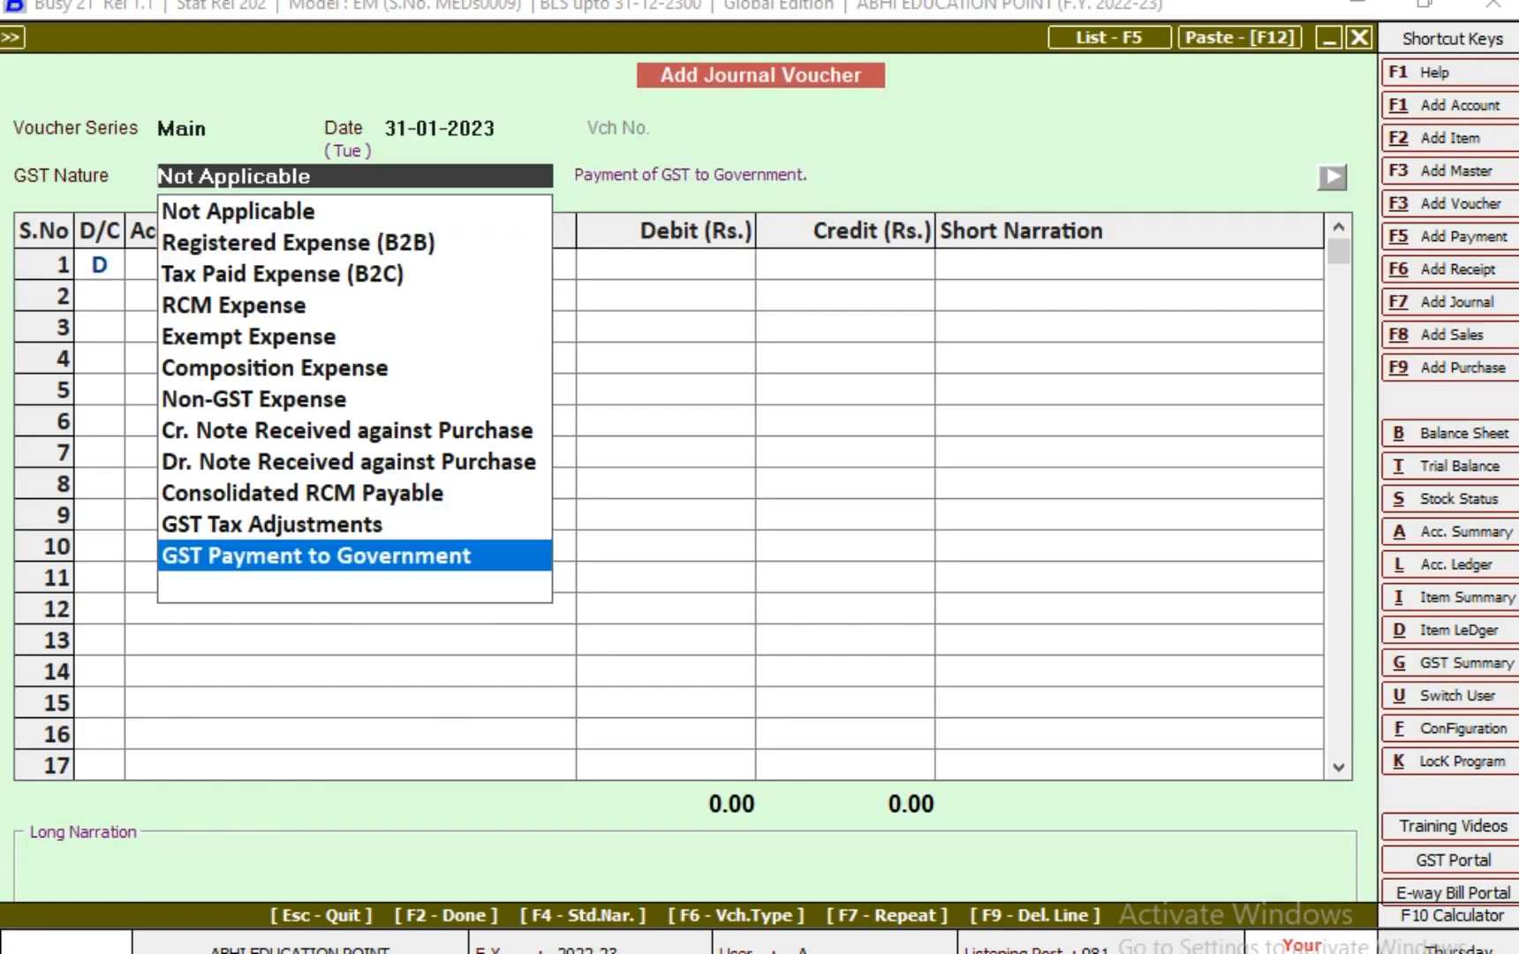
{"action": "key", "text": "Return"}
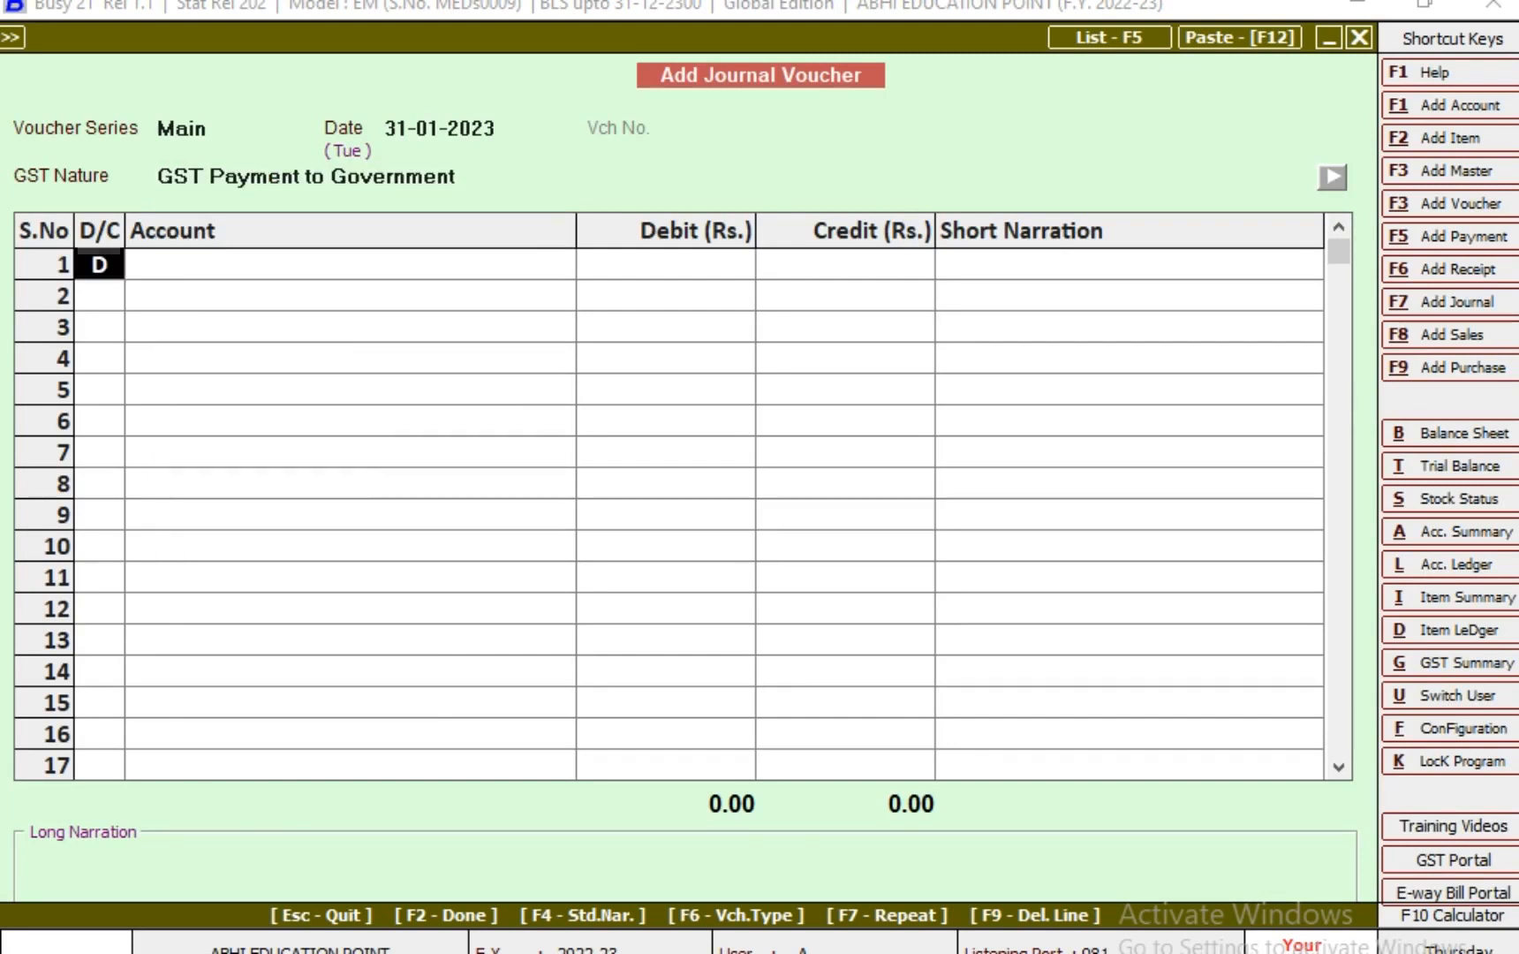
Debit SGST Output (RCM) with 50.00 on the first line of the journal voucher, leaving the short narration blank
{"action": "key", "text": "Return"}
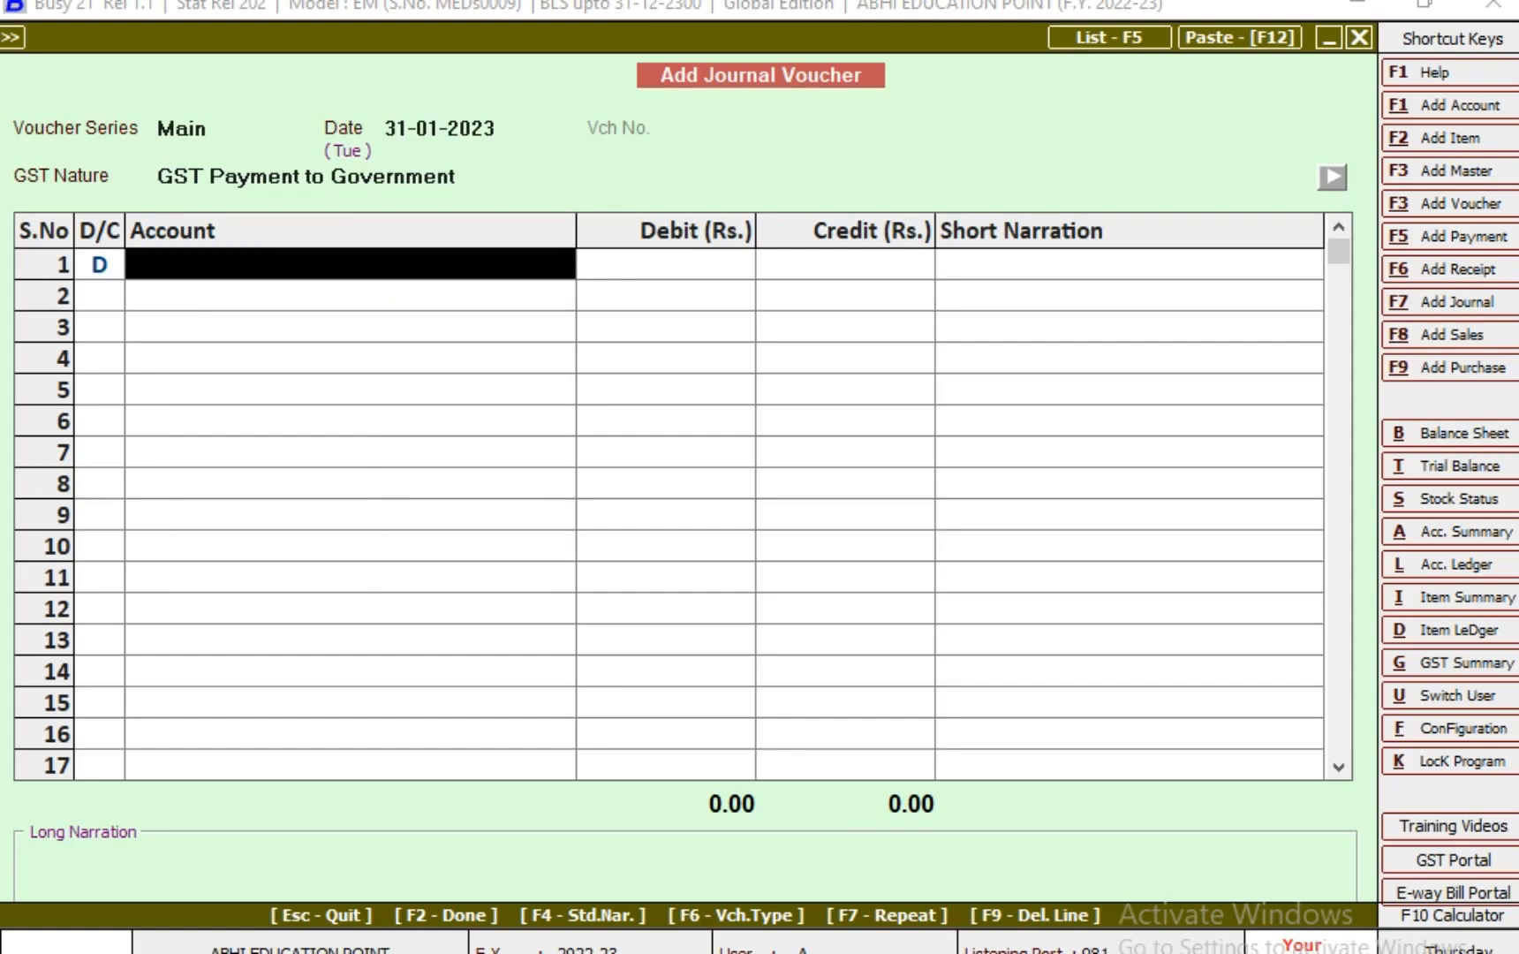
{"action": "type", "text": "sG"}
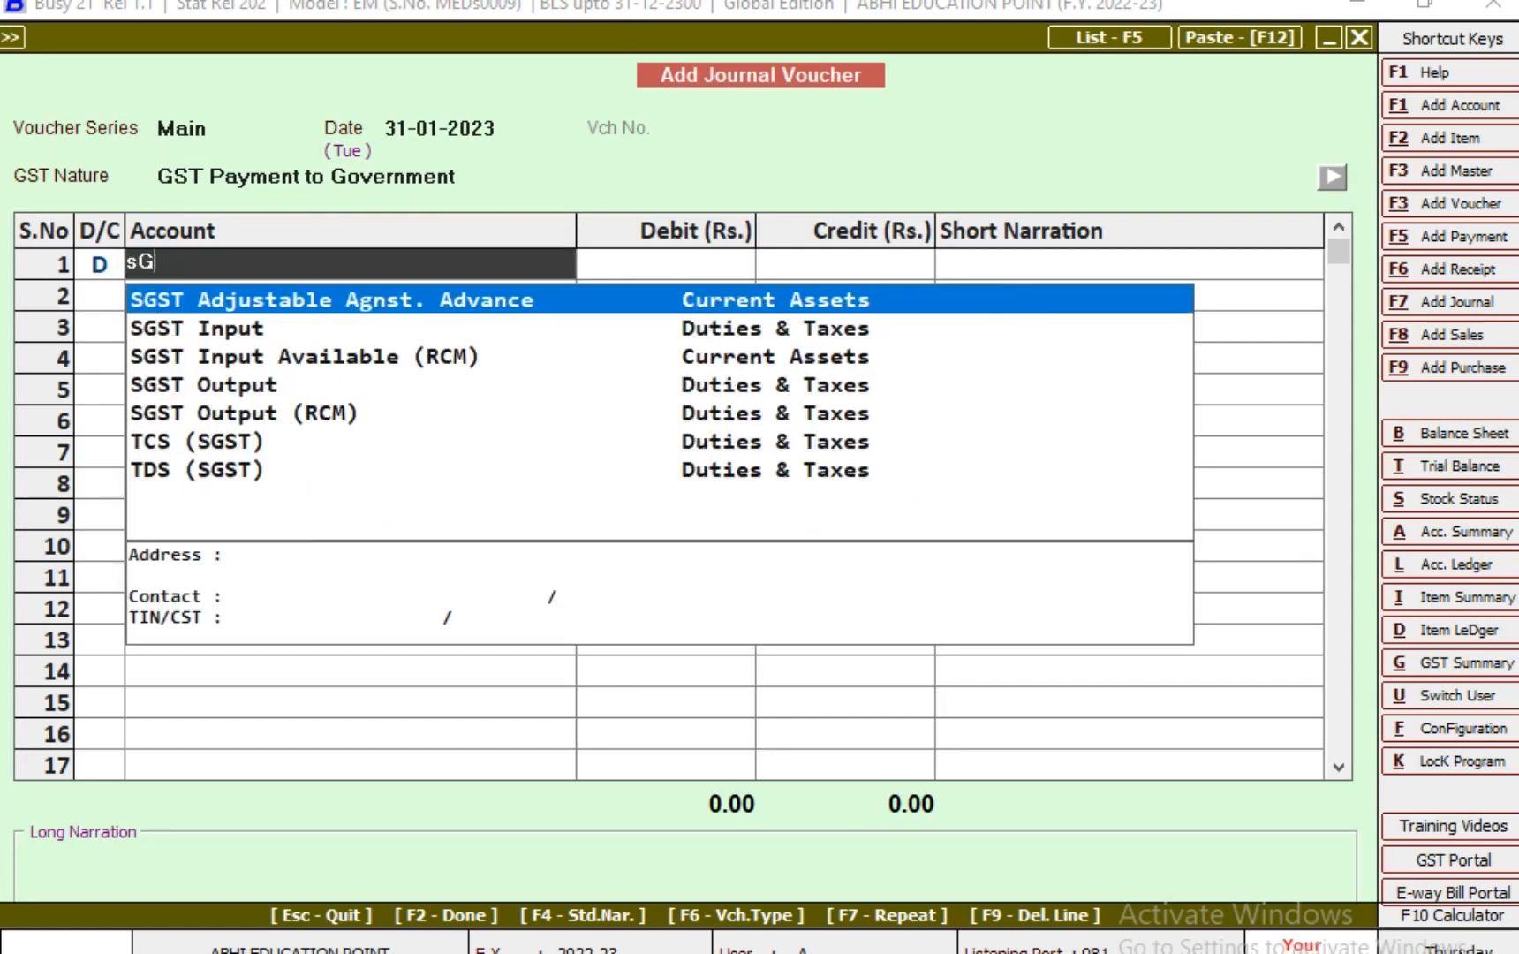
{"action": "key", "text": "Down"}
{"action": "key", "text": "Down"}
{"action": "key", "text": "Down"}
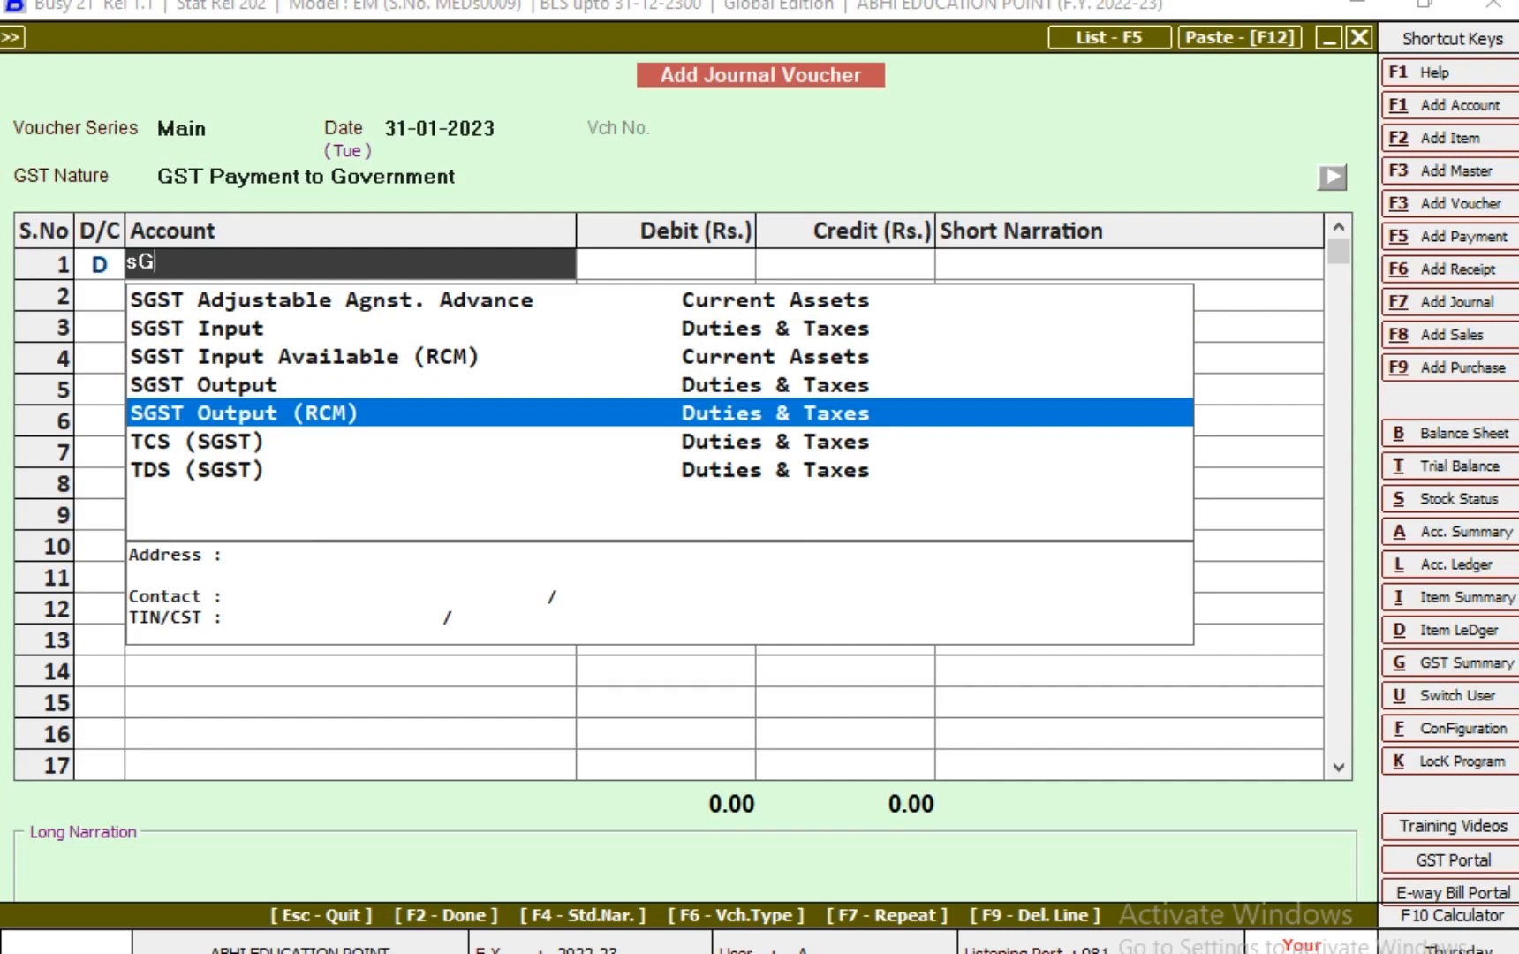
{"action": "key", "text": "Return"}
{"action": "type", "text": "5"}
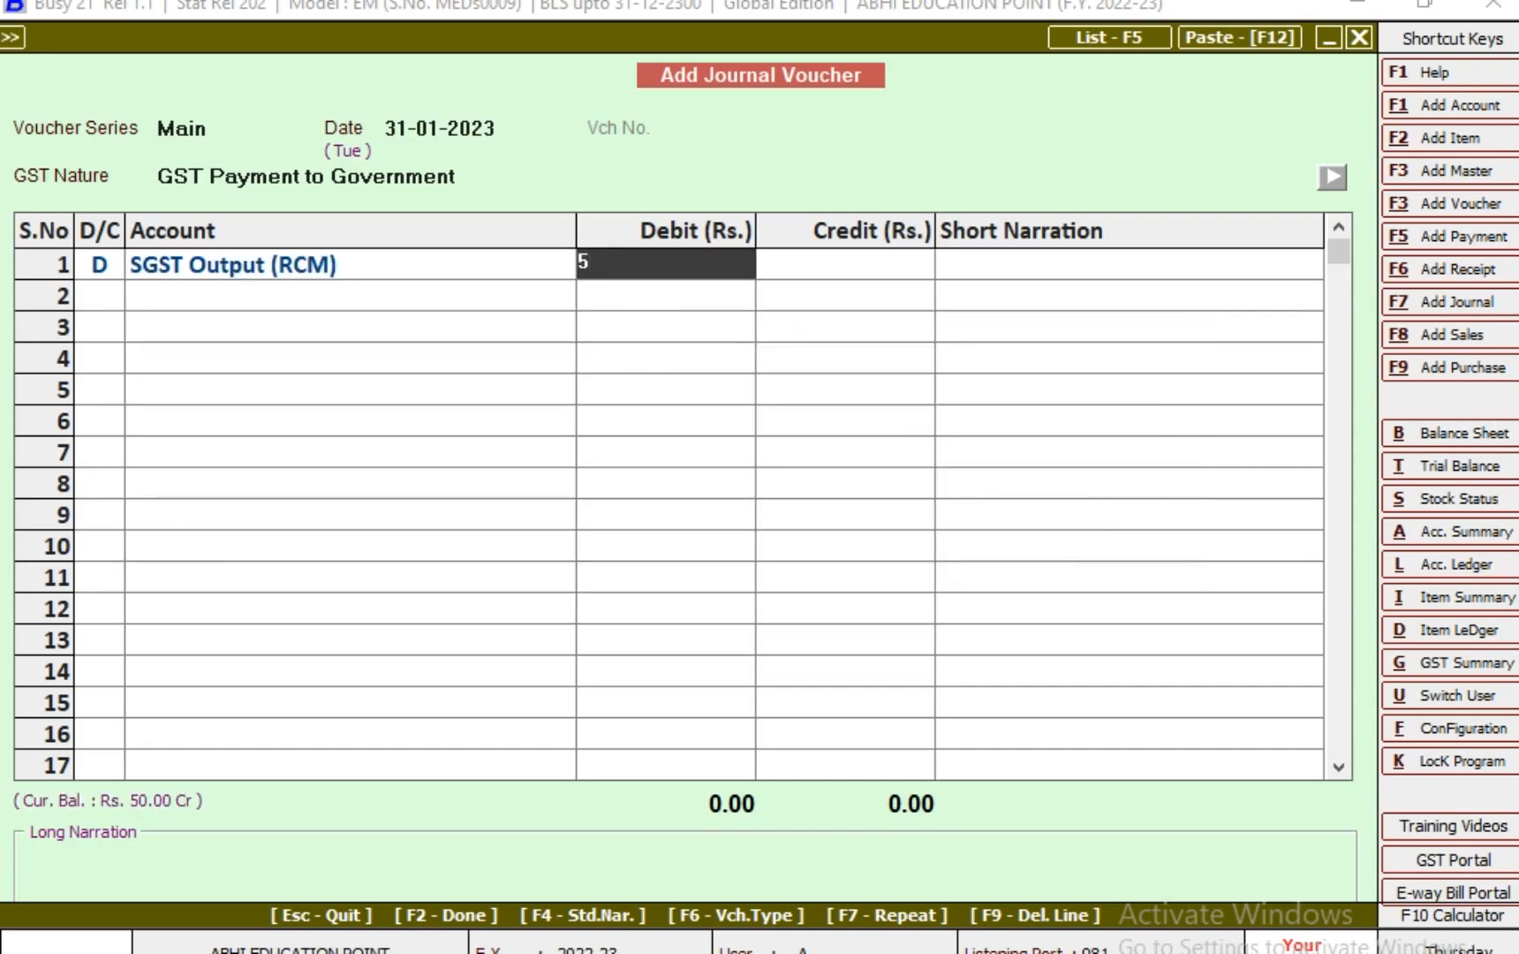
{"action": "type", "text": "0"}
{"action": "key", "text": "Return"}
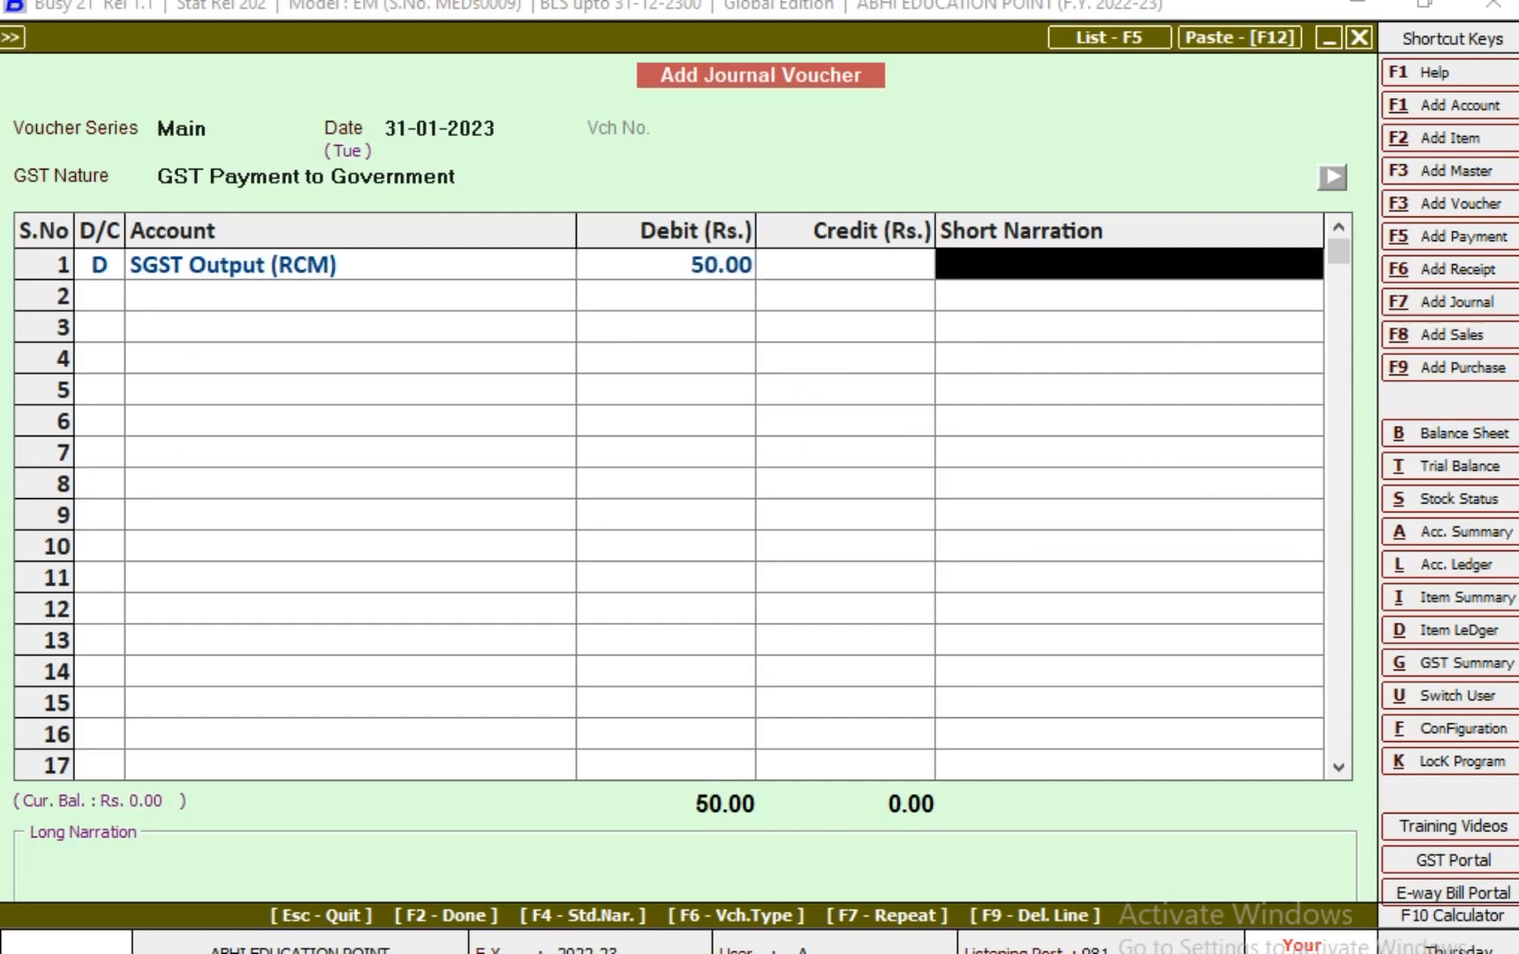
{"action": "key", "text": "Return"}
Add a second debit line for CGST Output (RCM) with 50.00, leaving the short narration blank
{"action": "key", "text": "d"}
{"action": "key", "text": "Return"}
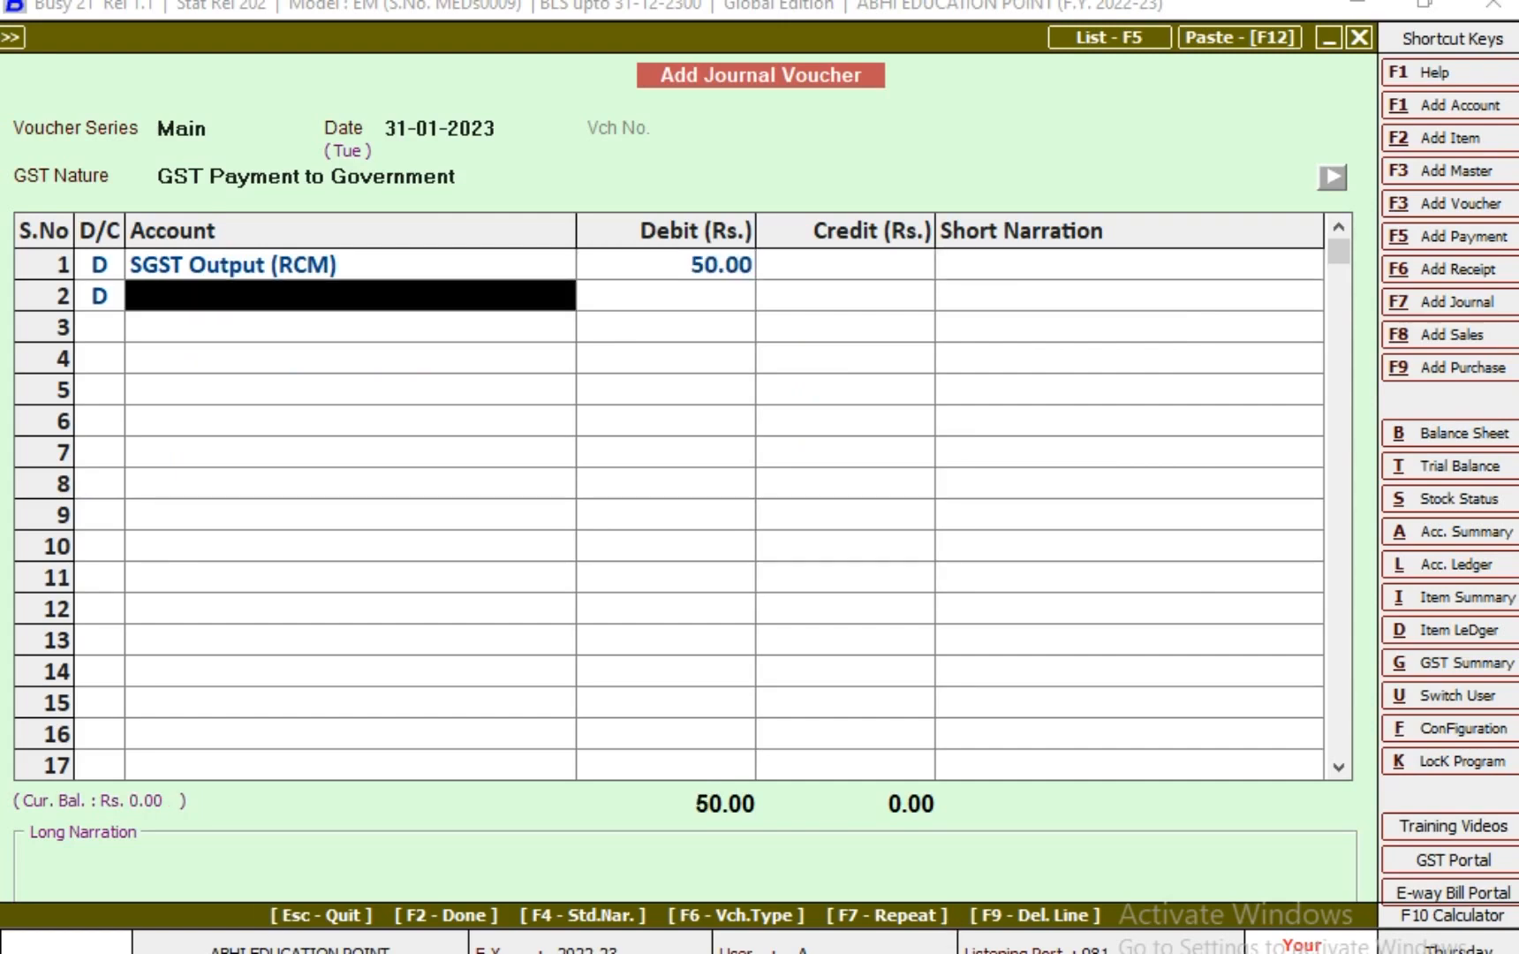
{"action": "type", "text": "cG"}
{"action": "key", "text": "Down"}
{"action": "key", "text": "Down"}
{"action": "key", "text": "Down"}
{"action": "key", "text": "Down"}
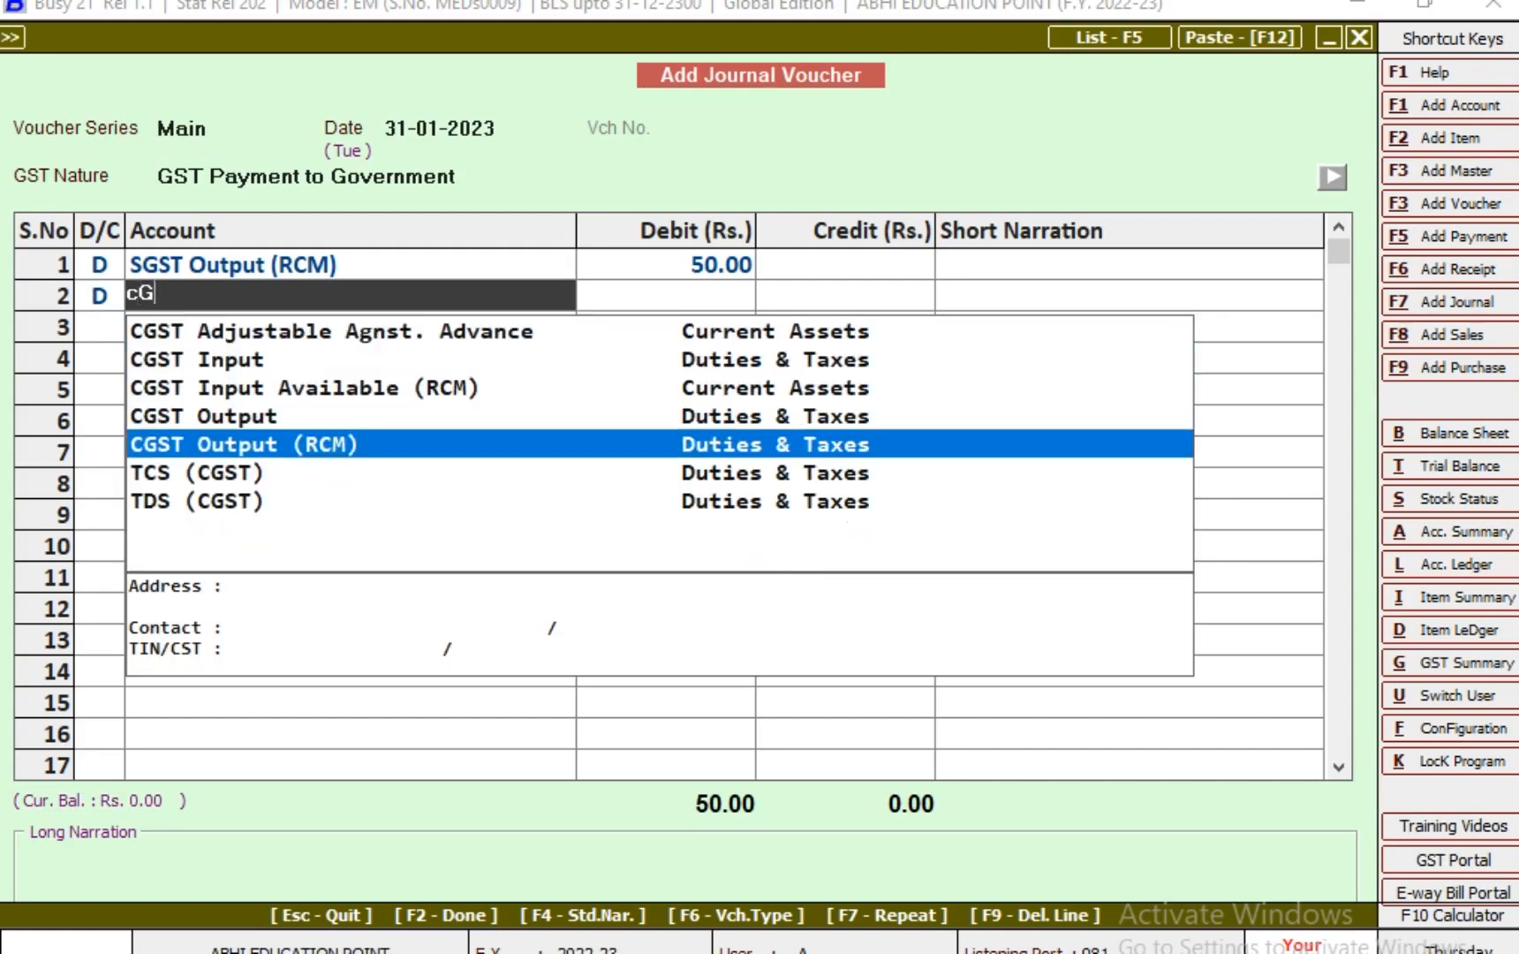
{"action": "key", "text": "Return"}
{"action": "type", "text": "50"}
{"action": "key", "text": "Return"}
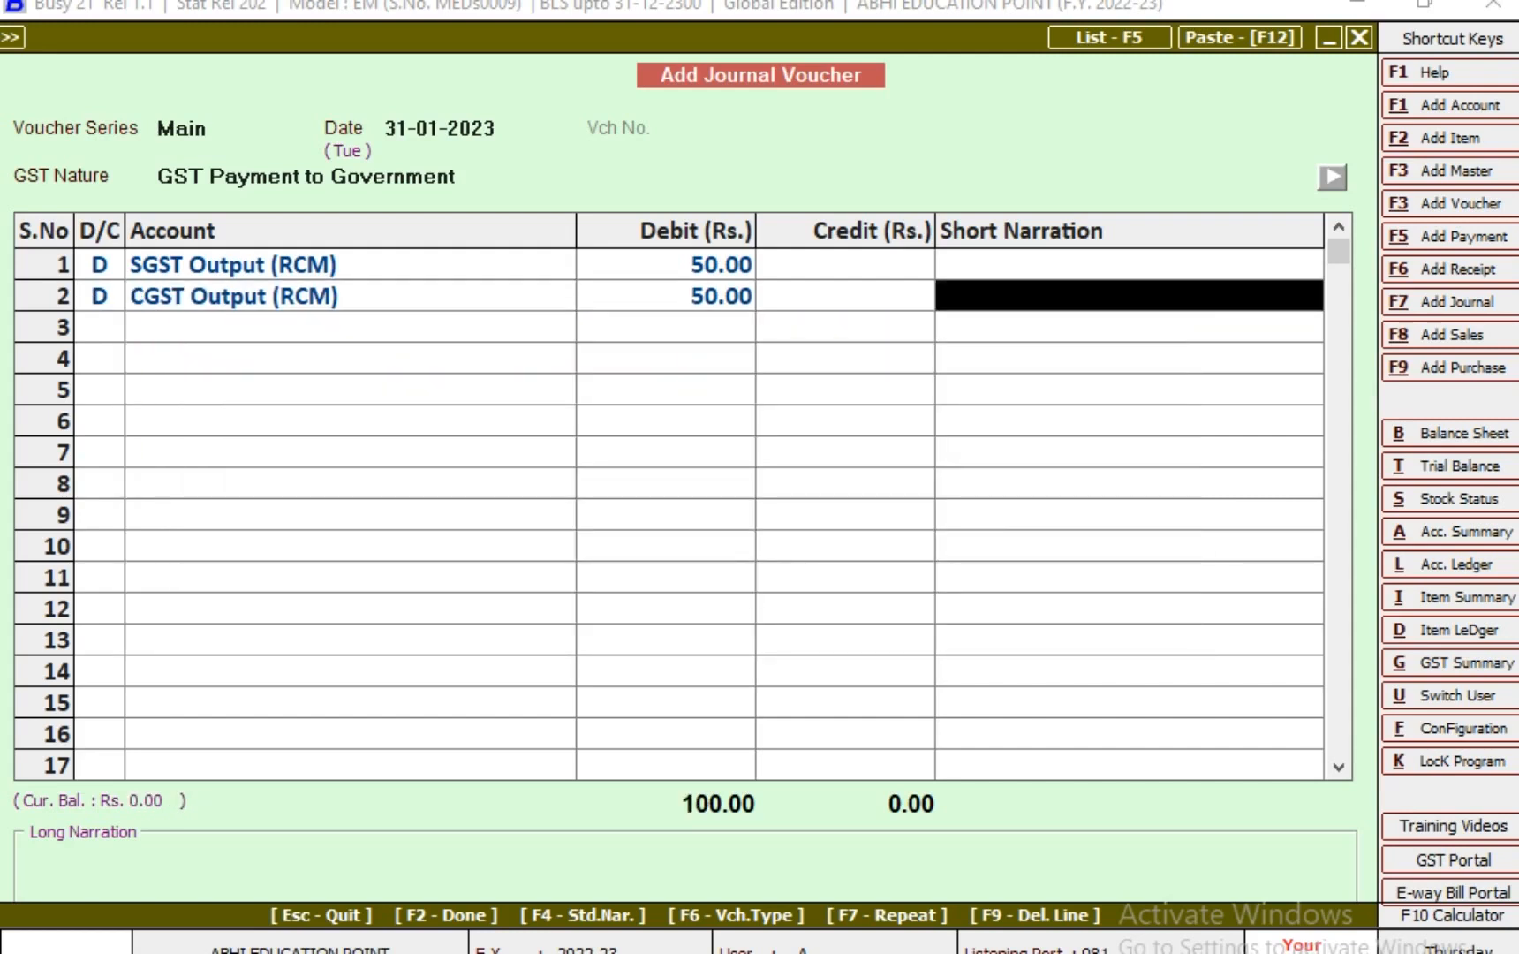
{"action": "key", "text": "Return"}
Credit SBI BANK with 100.00 on the third line and finish the voucher's entry lines
{"action": "key", "text": "Return"}
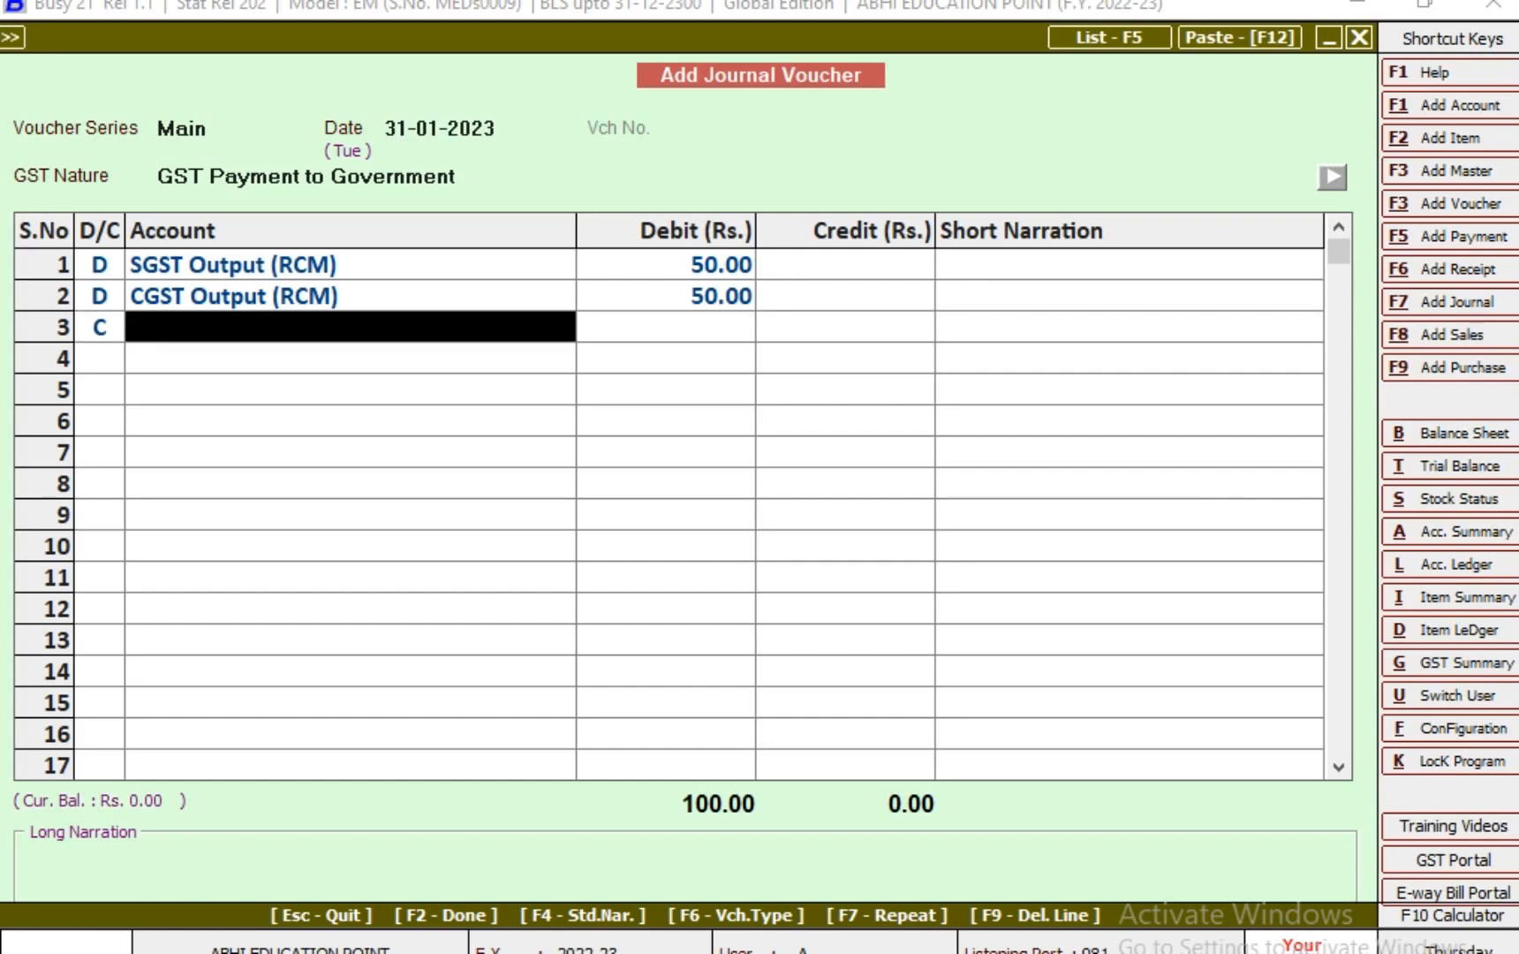
{"action": "type", "text": "SBI"}
{"action": "key", "text": "Return"}
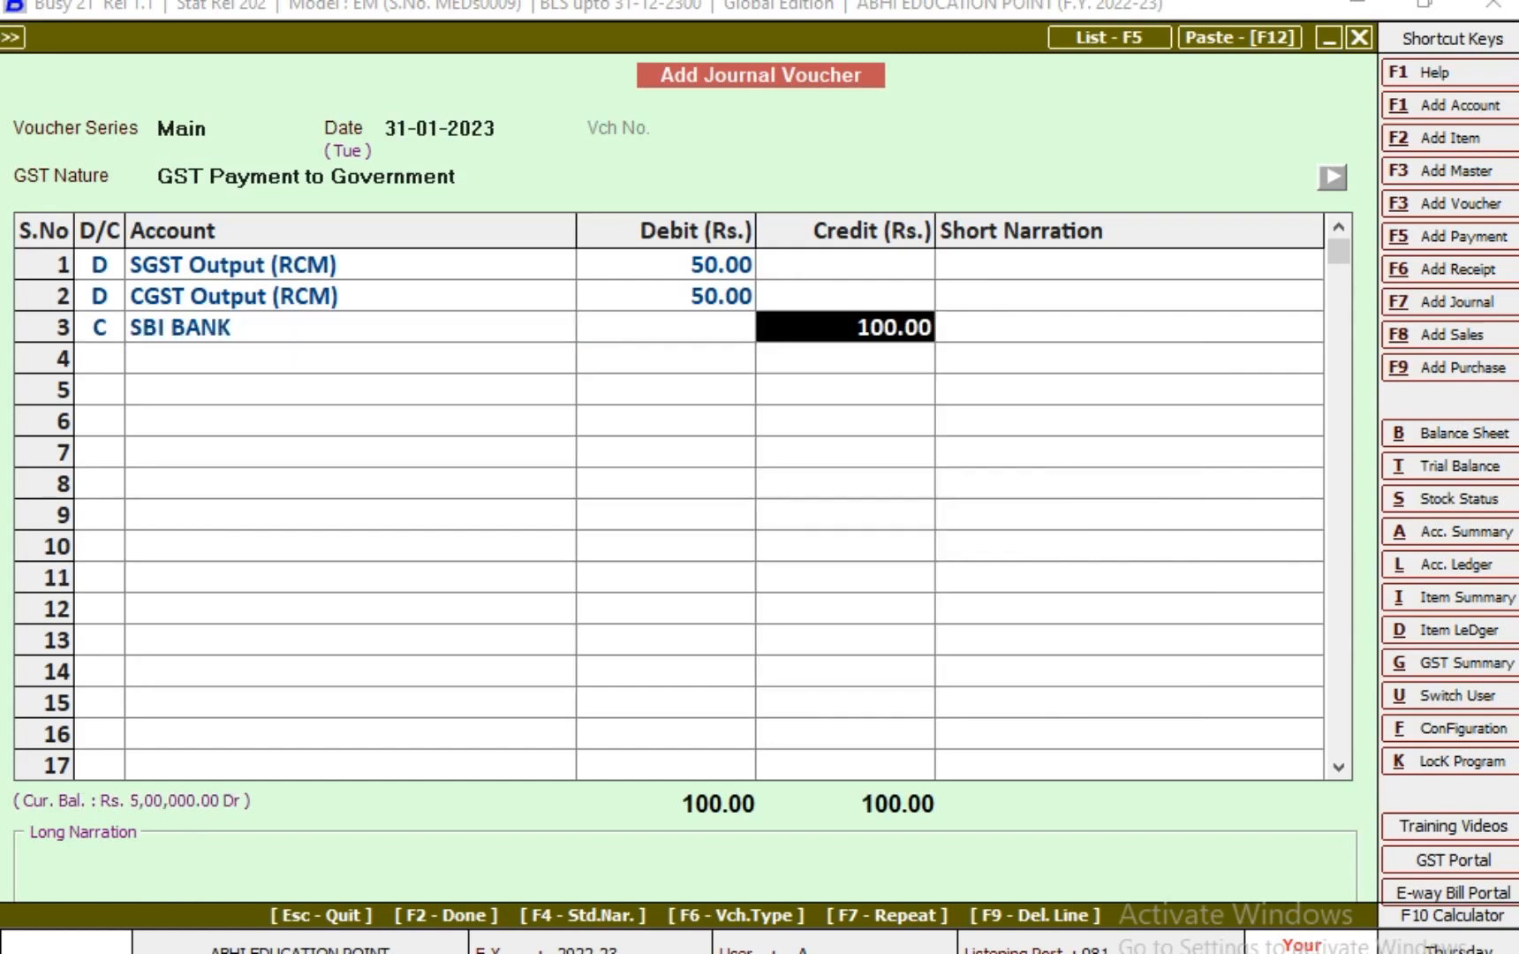
{"action": "key", "text": "Return"}
{"action": "key", "text": "Return"}
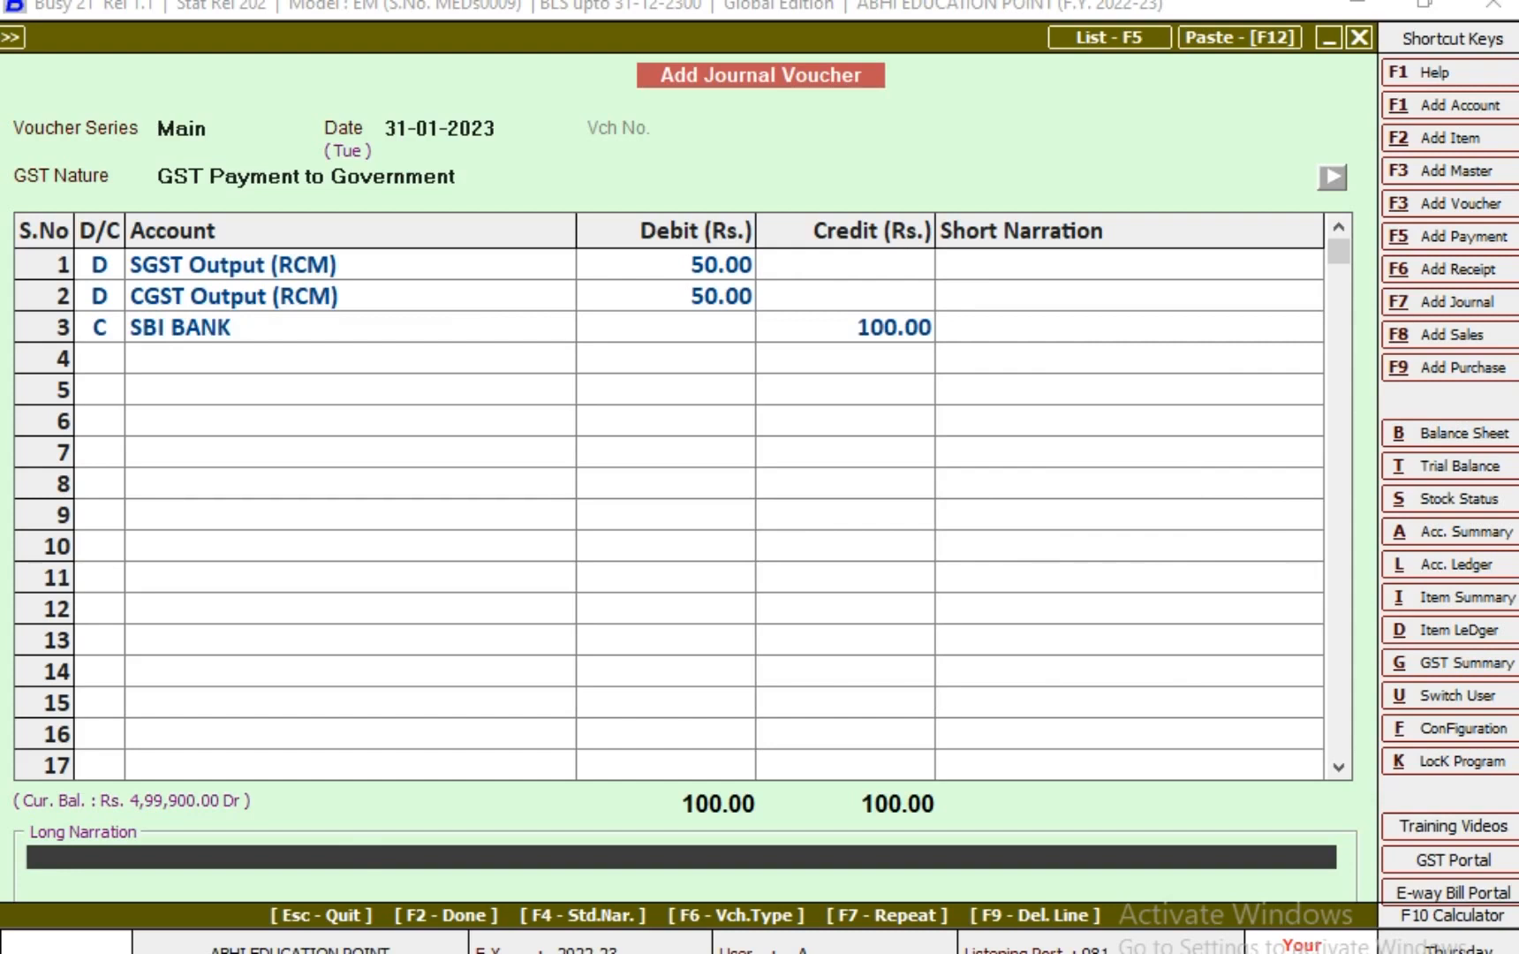
Set the GST payment type to RCM Payment for the period ending 31-01-2023 and accept the default tax, interest, penalty and late fee amounts
{"action": "key", "text": "Return"}
{"action": "key", "text": "Down"}
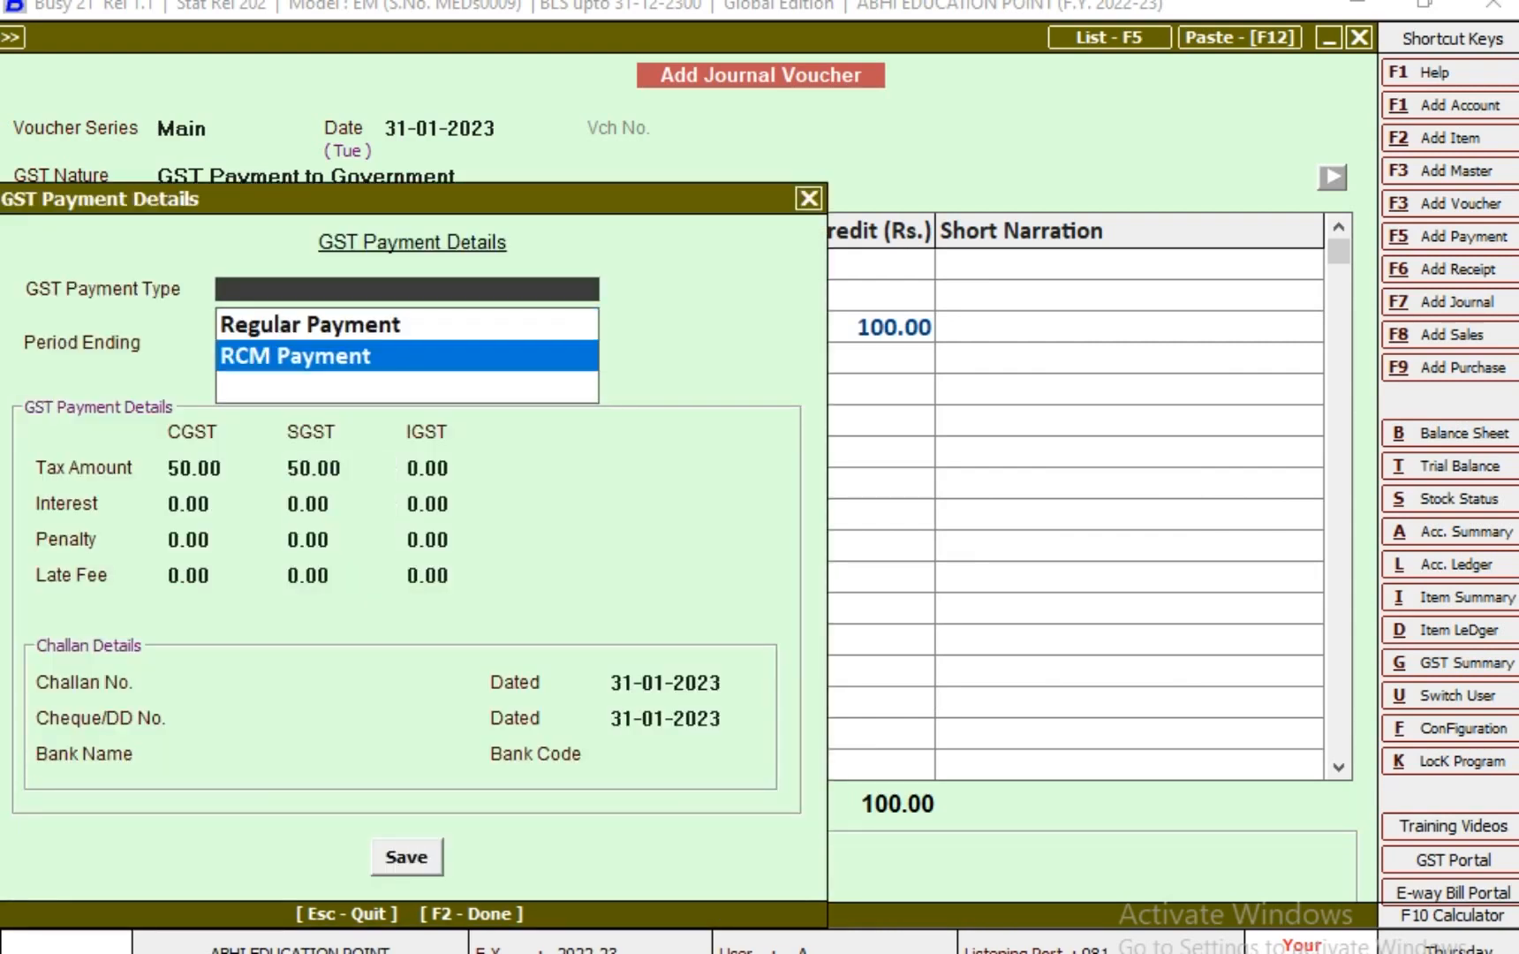
{"action": "key", "text": "Return"}
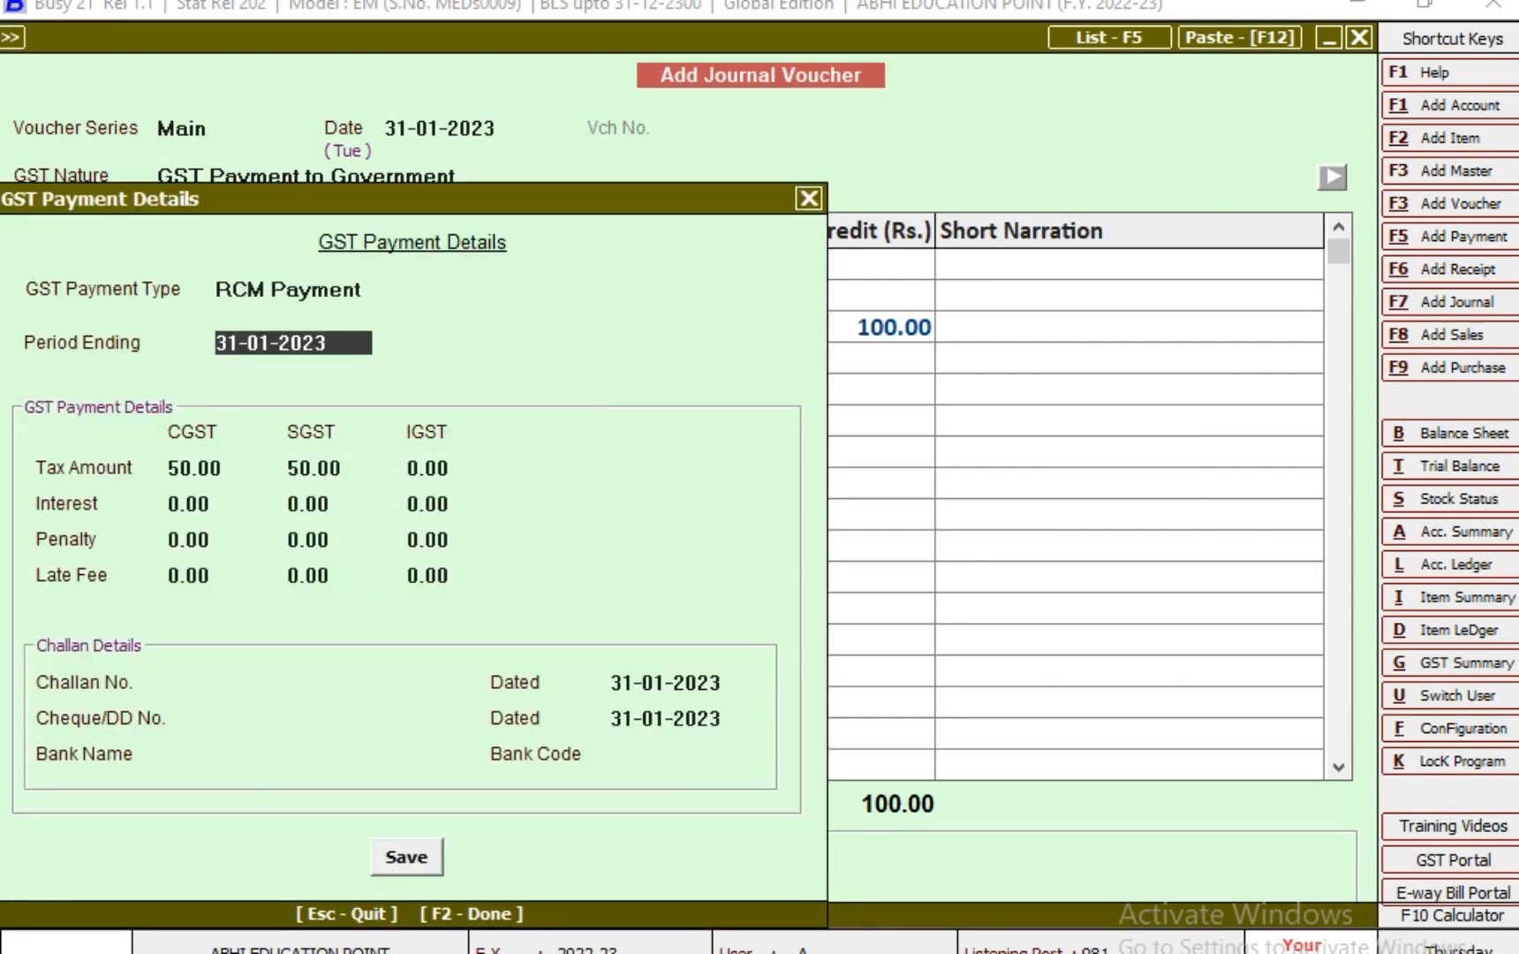
{"action": "key", "text": "Return"}
{"action": "key", "text": "Return"}
{"action": "key", "text": "Return"}
{"action": "key", "text": "Return"}
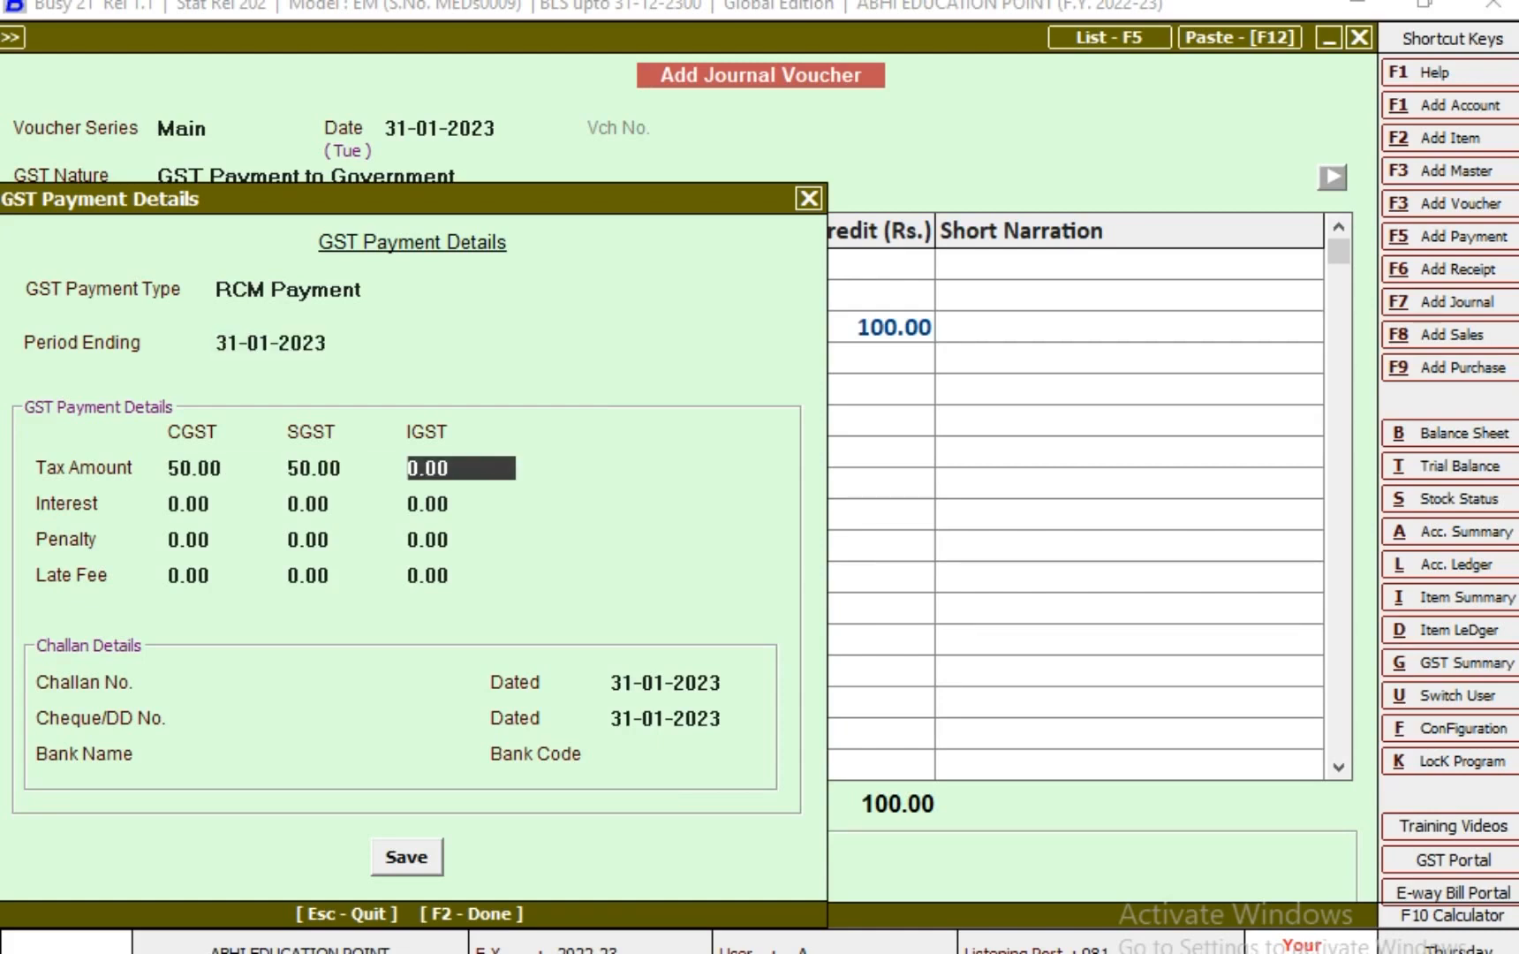
{"action": "key", "text": "Return"}
{"action": "key", "text": "Return"}
{"action": "key", "text": "Return"}
{"action": "key", "text": "Return"}
{"action": "key", "text": "Return"}
{"action": "key", "text": "Return"}
{"action": "key", "text": "Return"}
{"action": "key", "text": "Return"}
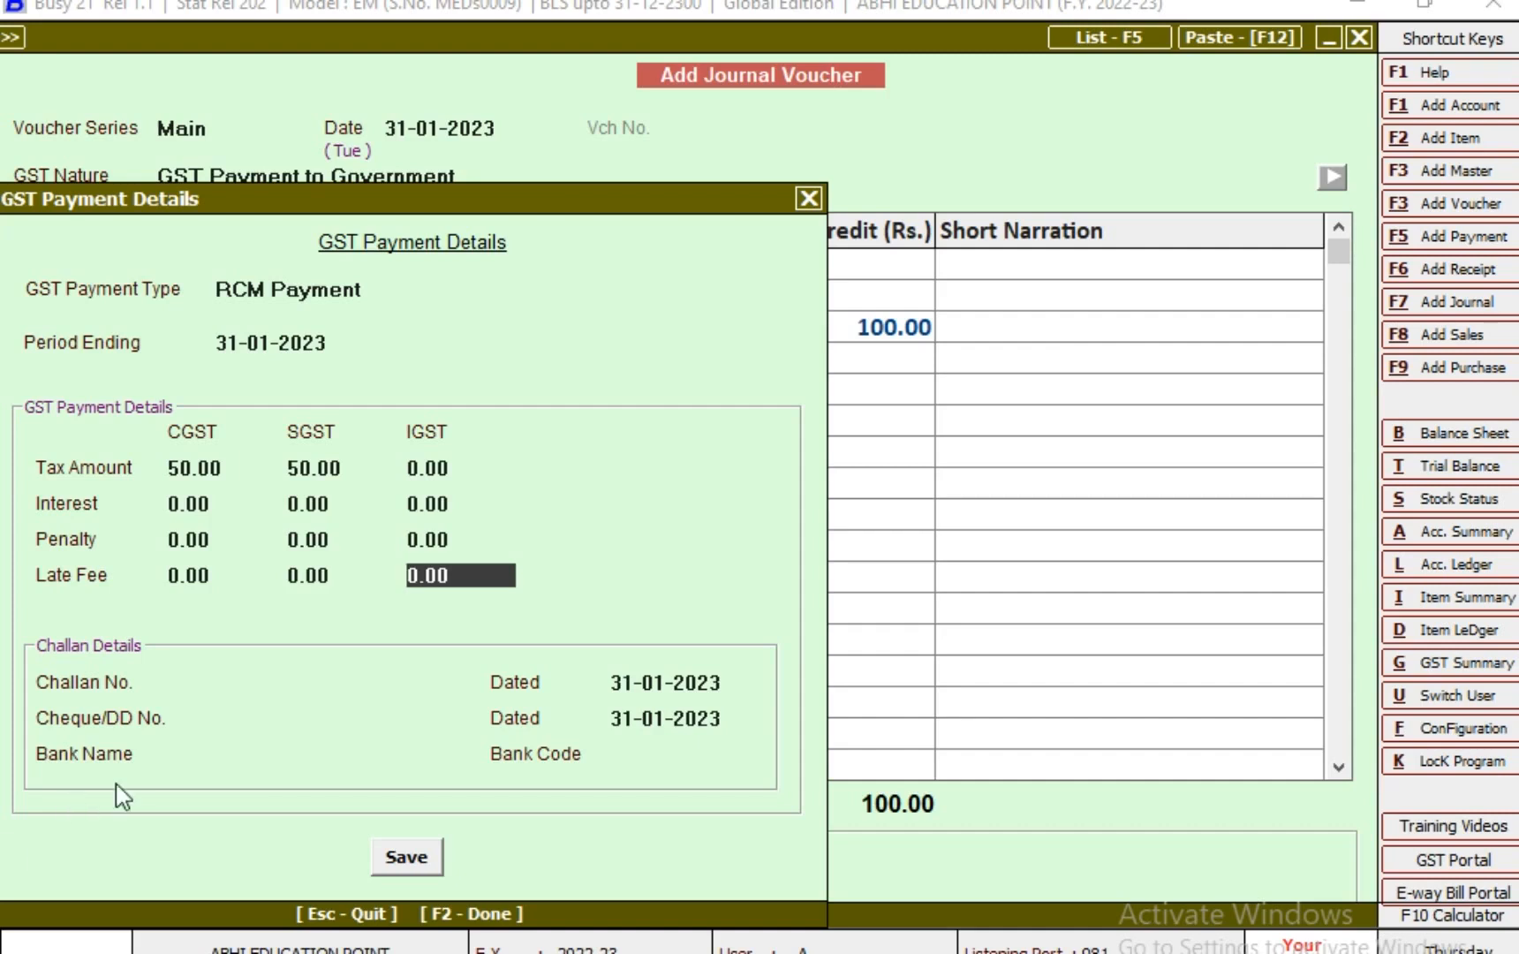
Save the GST payment details without challan information, and save the journal voucher
{"action": "left_click", "coordinate": [253, 744]}
{"action": "left_click", "coordinate": [391, 868]}
{"action": "key", "text": "Return"}
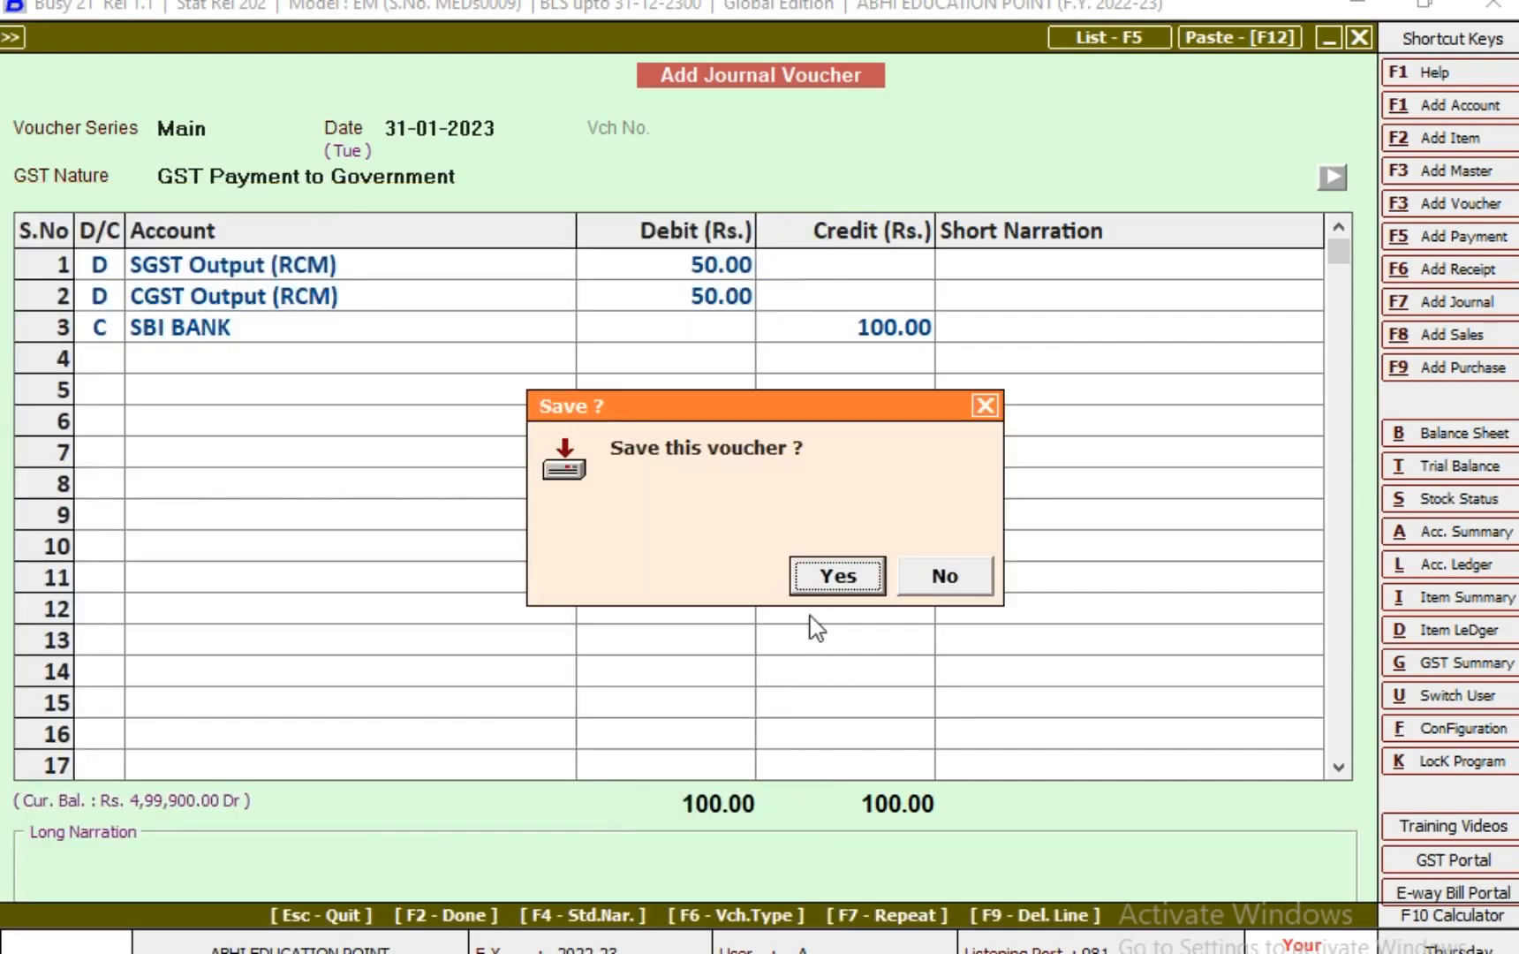
{"action": "left_click", "coordinate": [826, 583]}
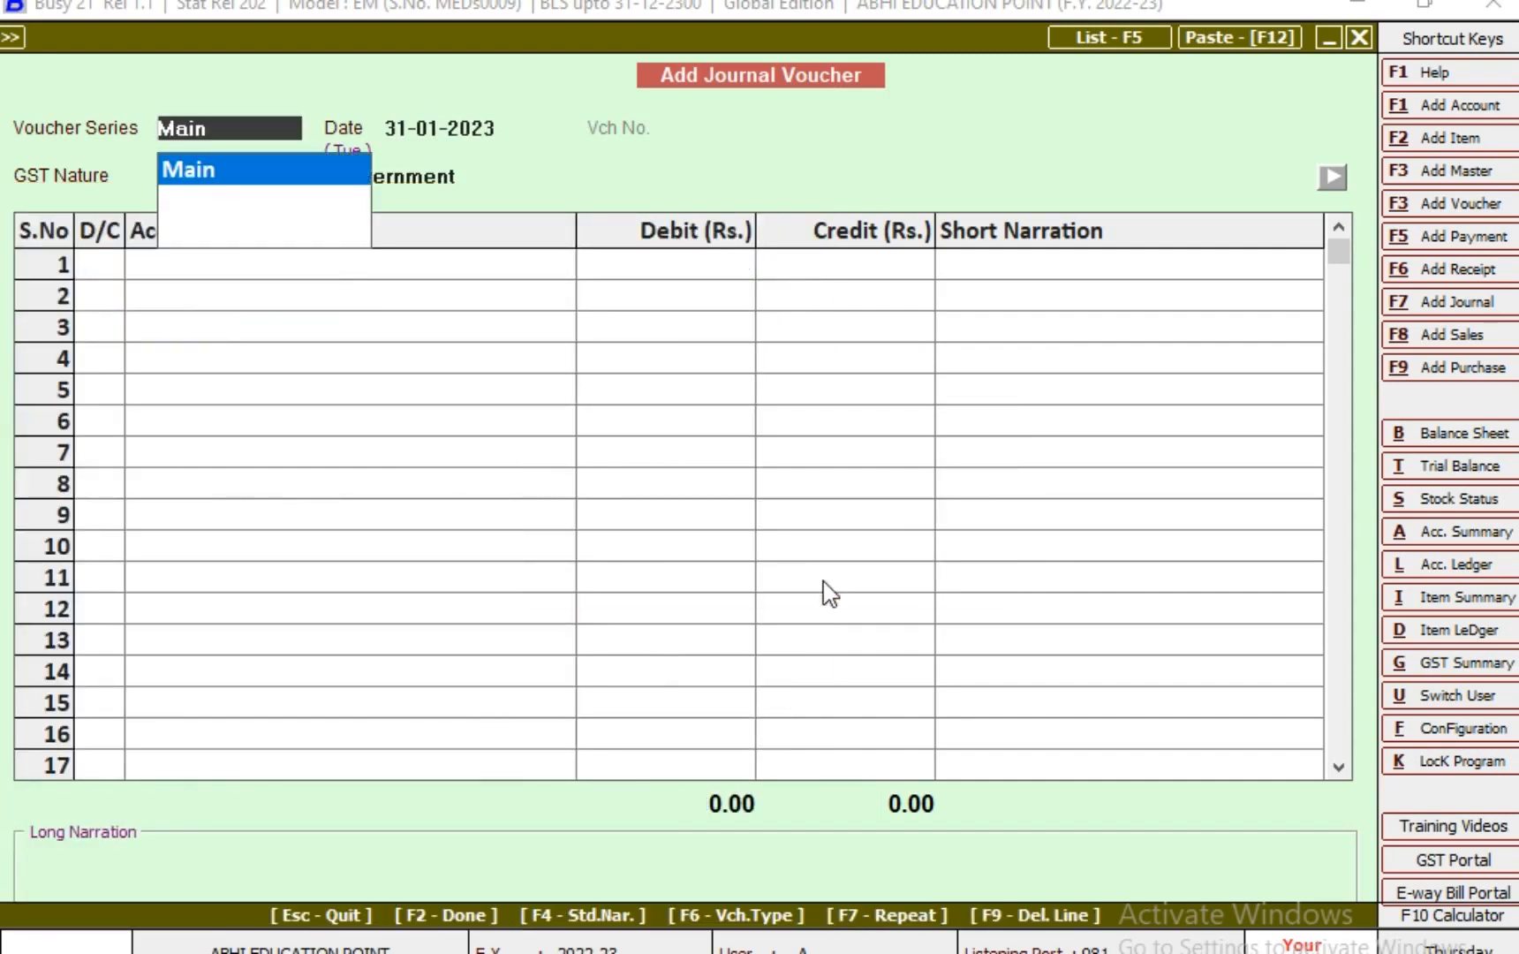
Close the journal entry screen and open the horizontal standard balance sheet as at 31-01-2023
{"action": "key", "text": "Escape"}
{"action": "key", "text": "Escape"}
{"action": "key", "text": "Escape"}
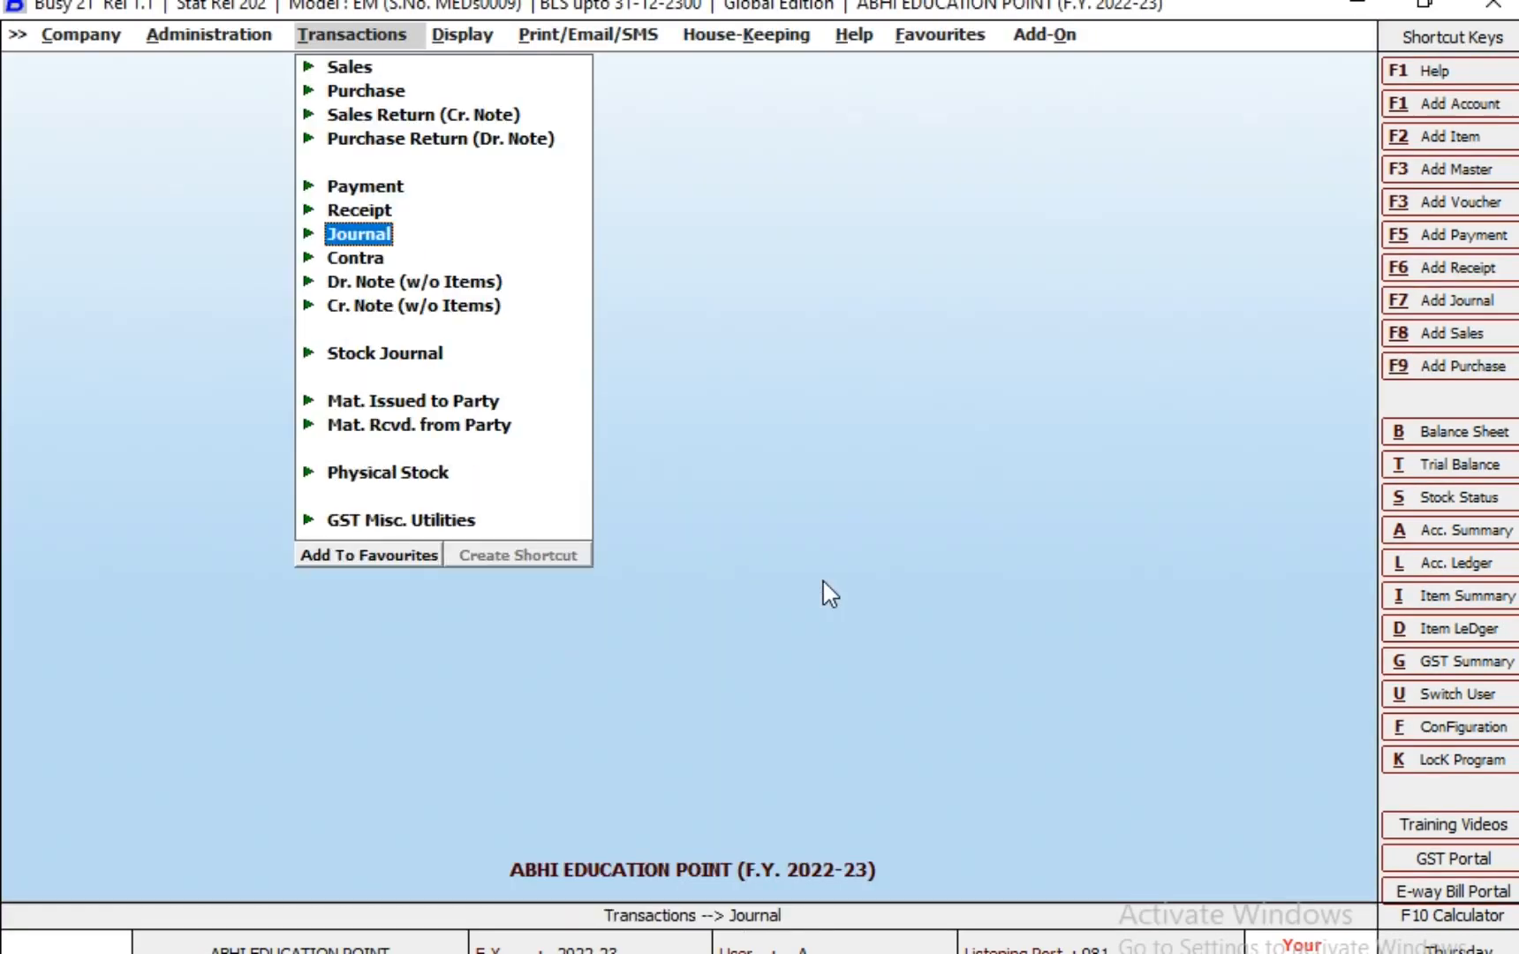
{"action": "key", "text": "Right"}
{"action": "key", "text": "Return"}
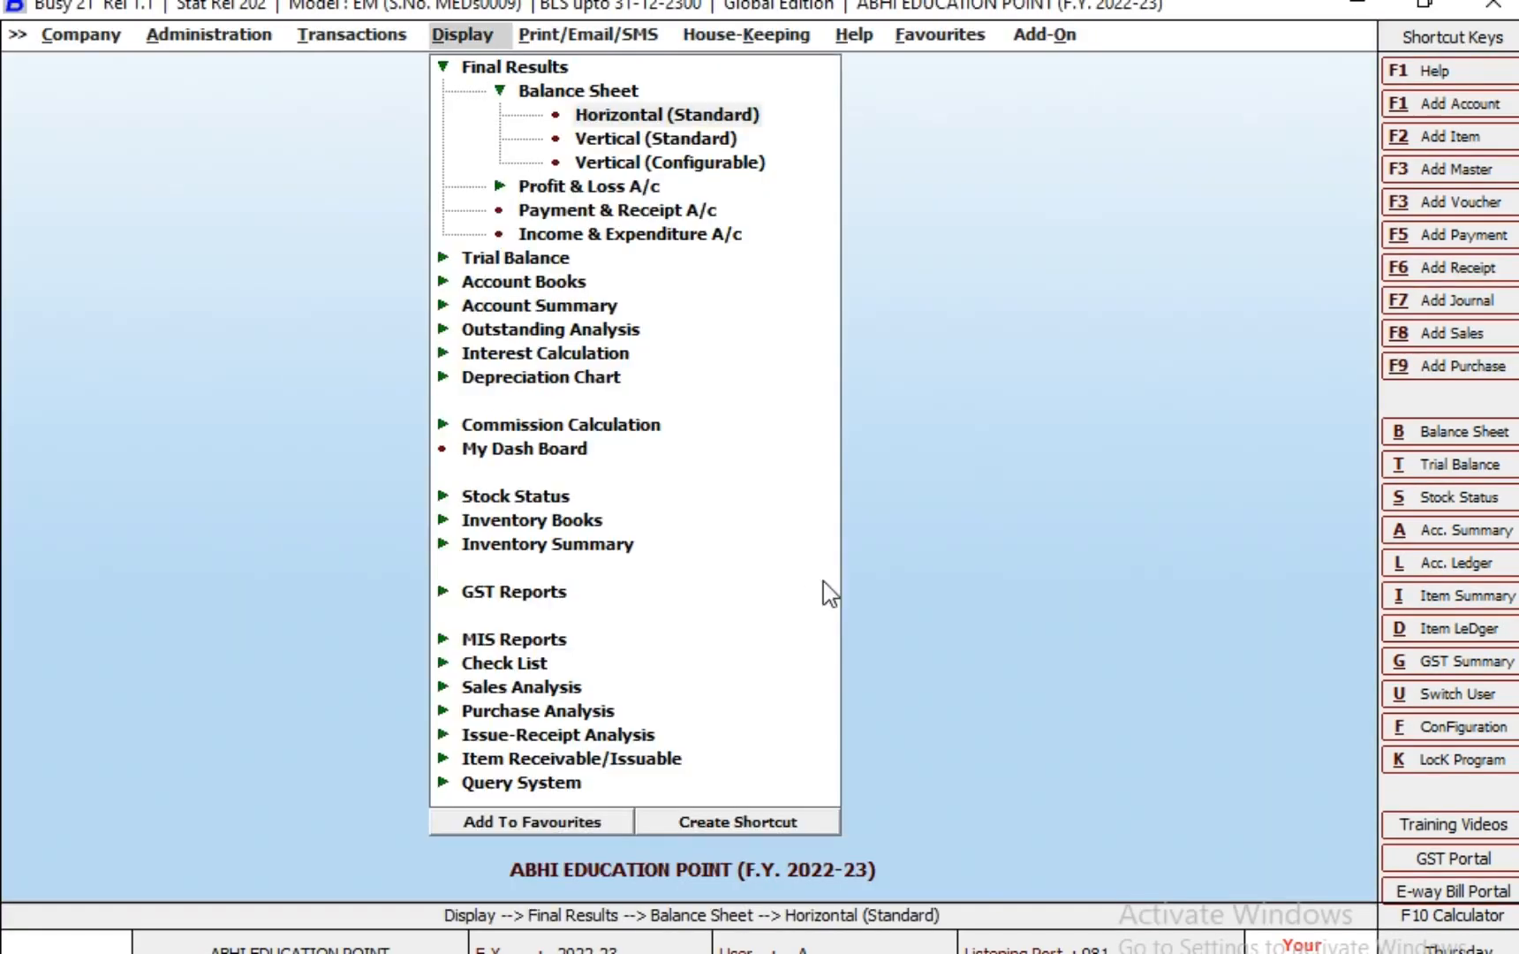
{"action": "key", "text": "Return"}
{"action": "key", "text": "F2"}
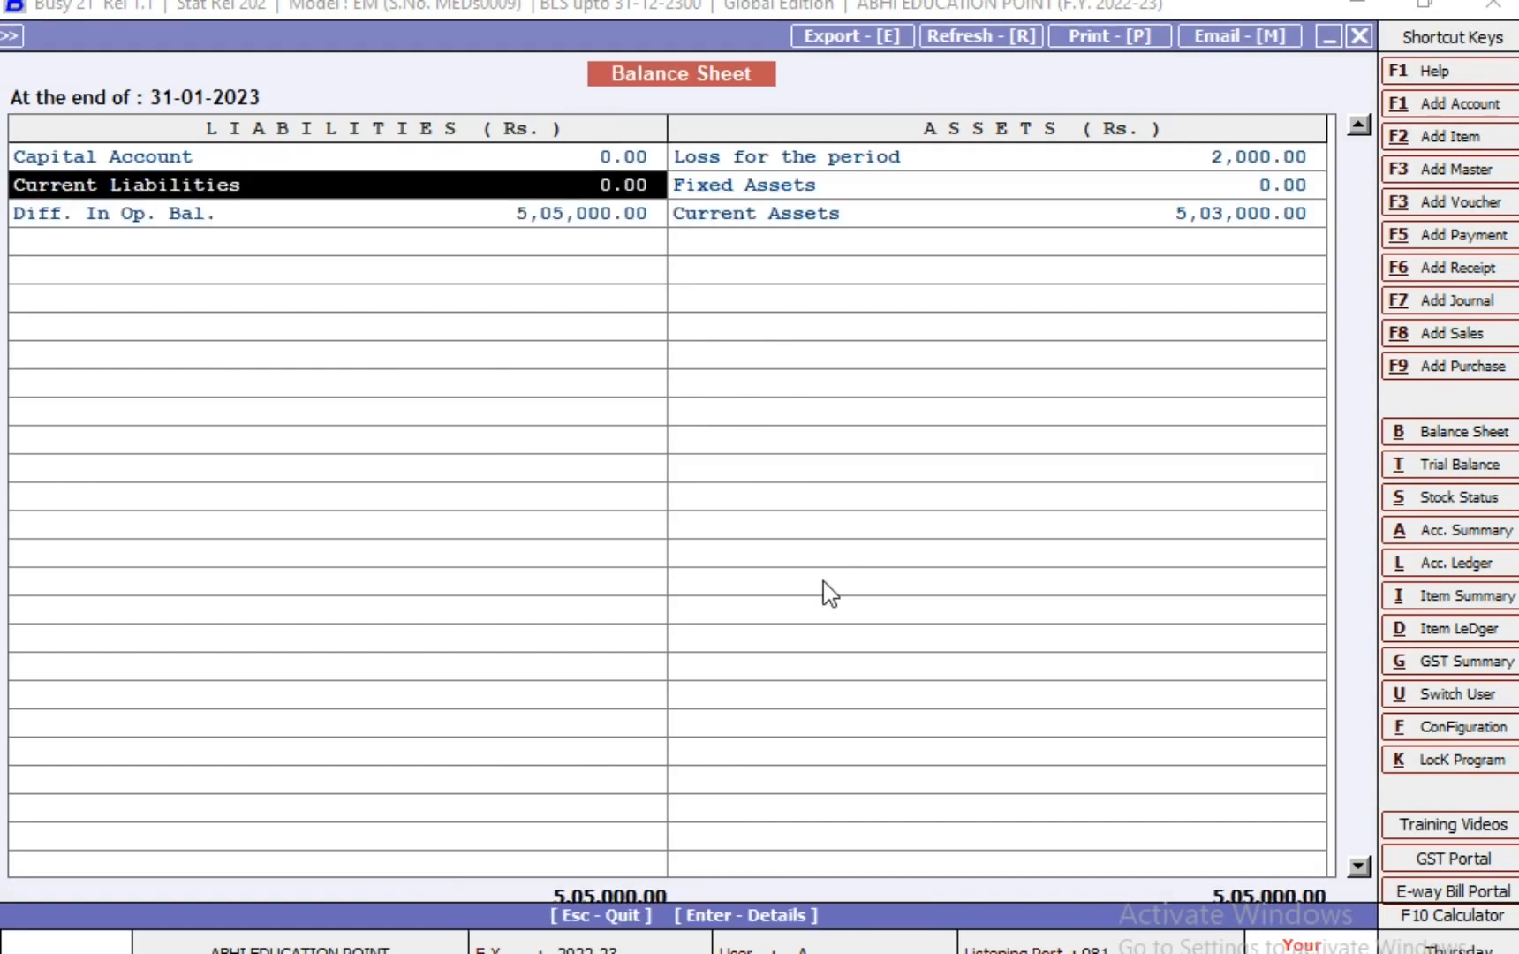
Drill down into Current Assets on the balance sheet to check the CGST and SGST Input Available (RCM) accounts
{"action": "key", "text": "Right"}
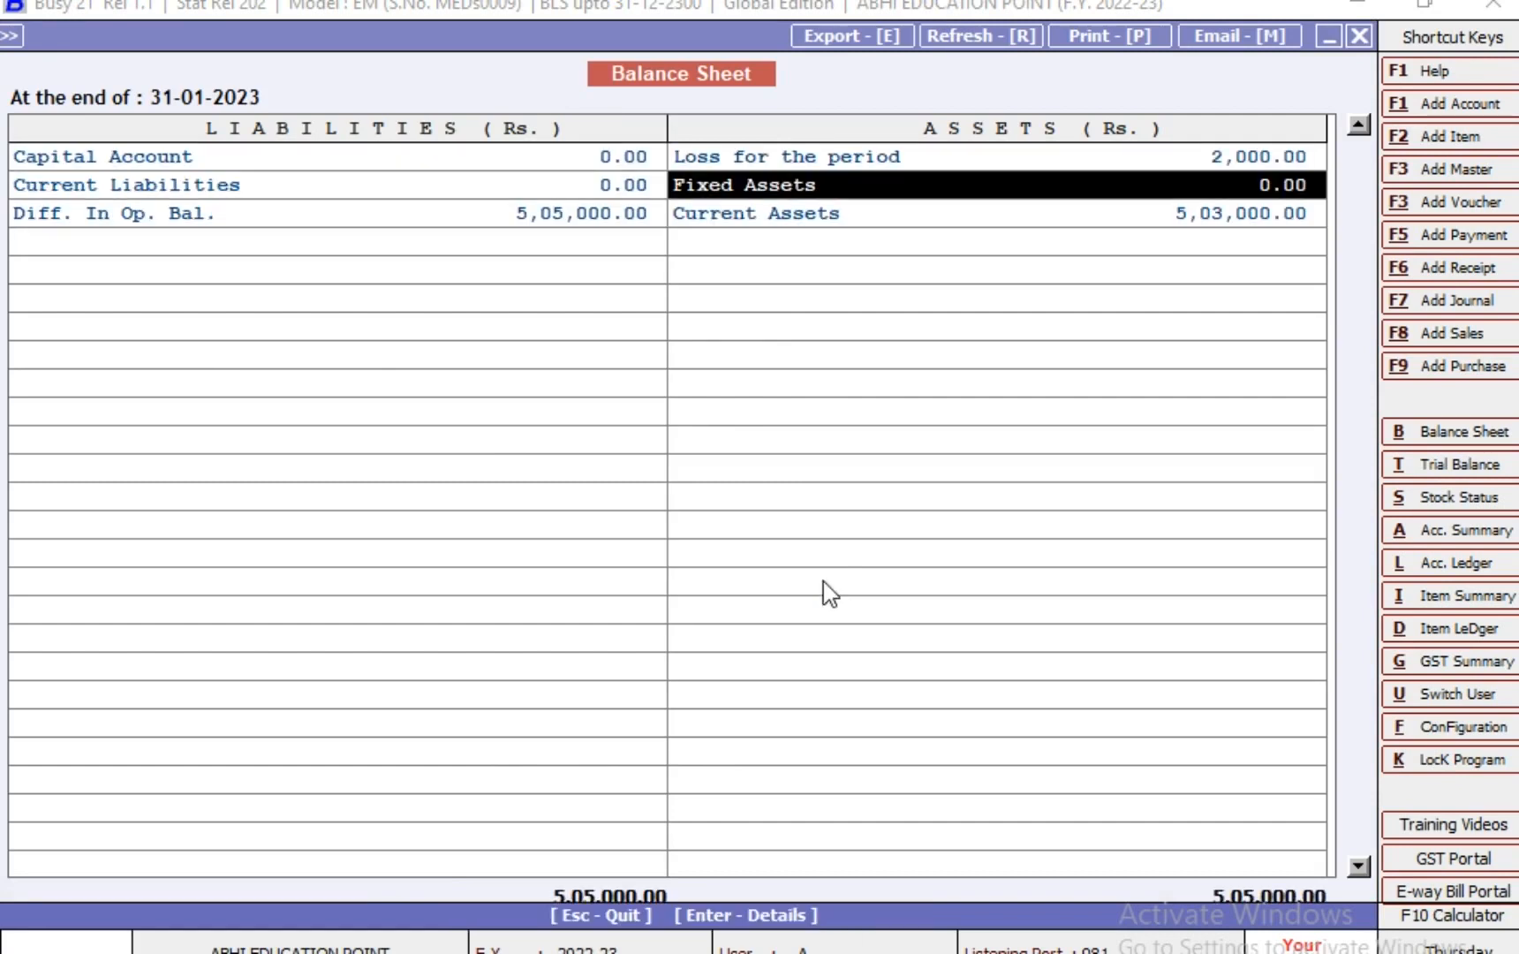
{"action": "key", "text": "Down"}
{"action": "key", "text": "Return"}
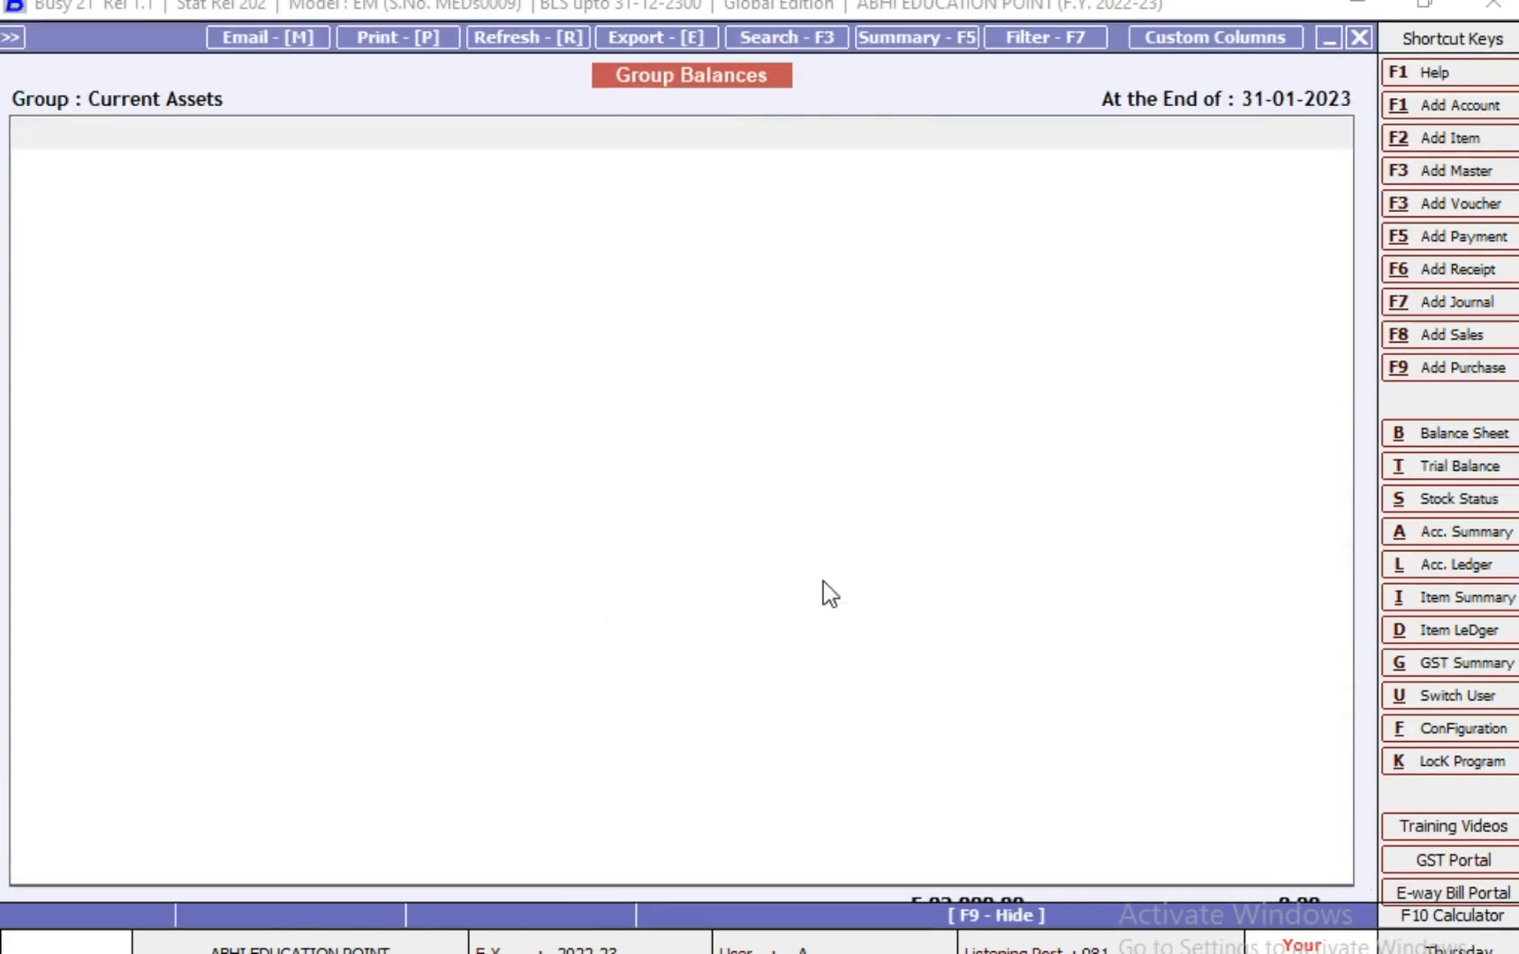
{"action": "key", "text": "Down"}
{"action": "key", "text": "Down"}
{"action": "key", "text": "Down"}
{"action": "key", "text": "Up"}
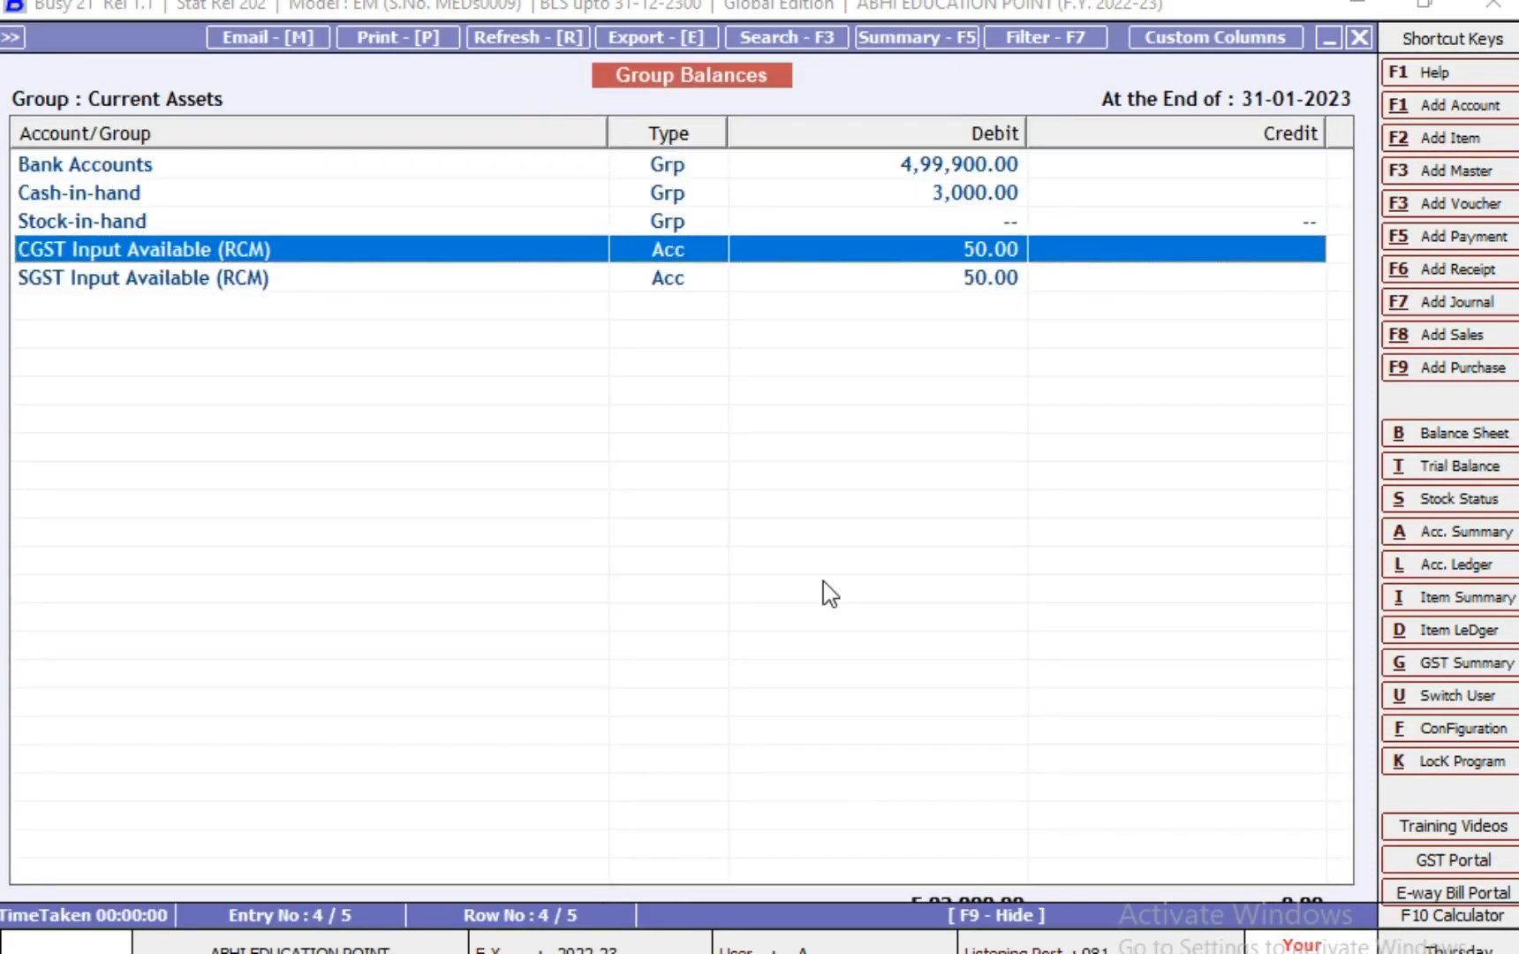
{"action": "key", "text": "Down"}
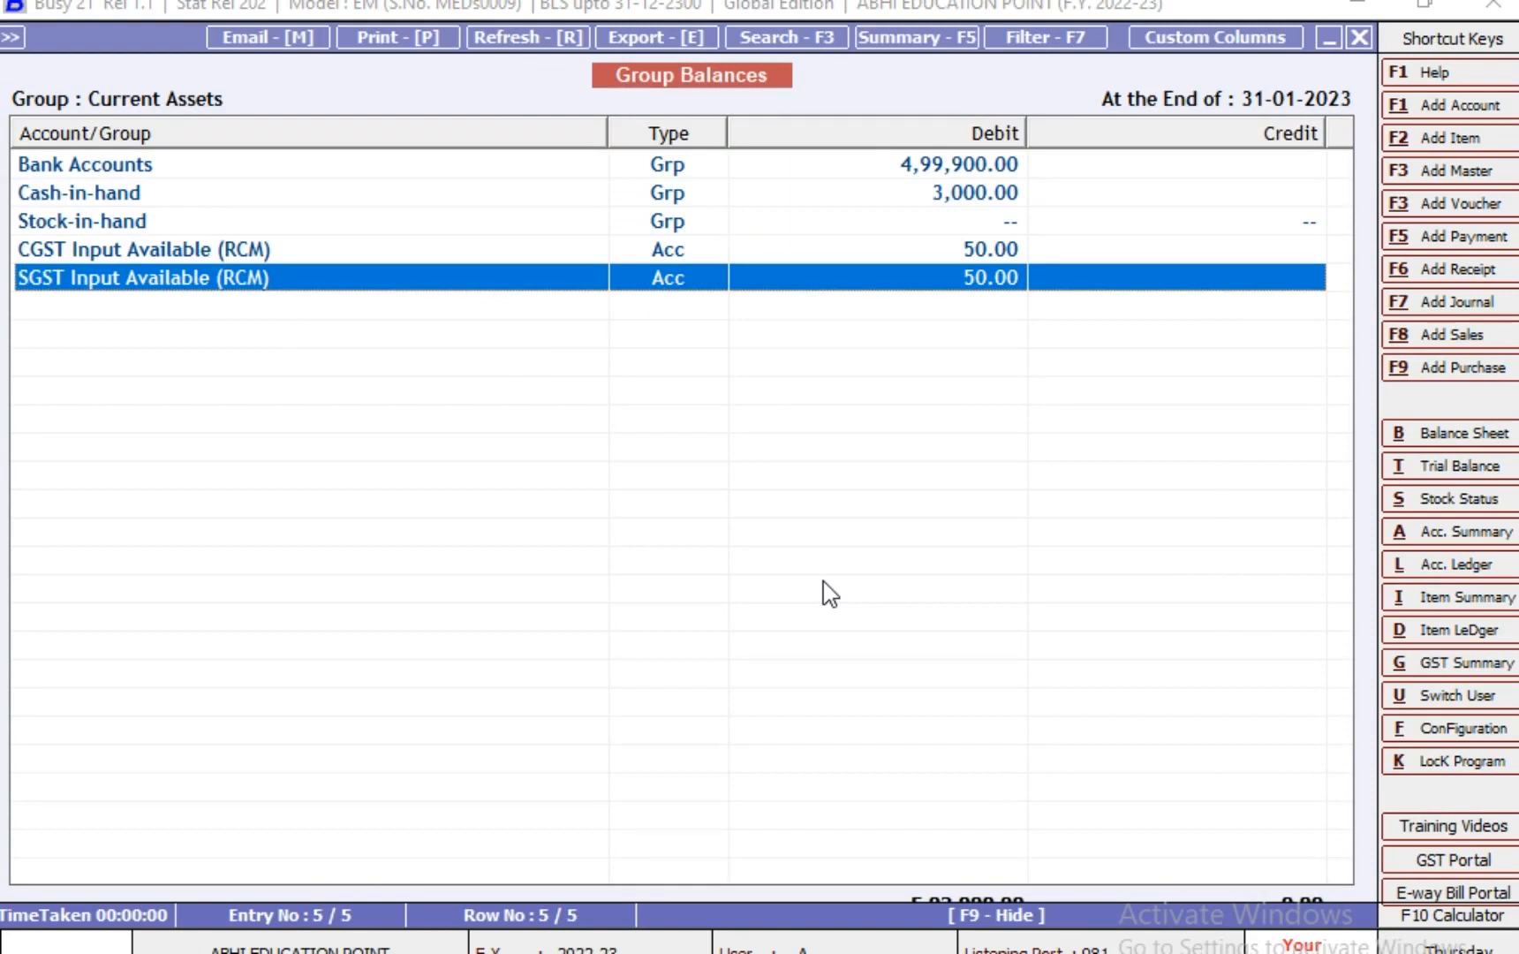
Start another new journal voucher in the Main series dated 31-01-2023
{"action": "left_click", "coordinate": [1440, 302]}
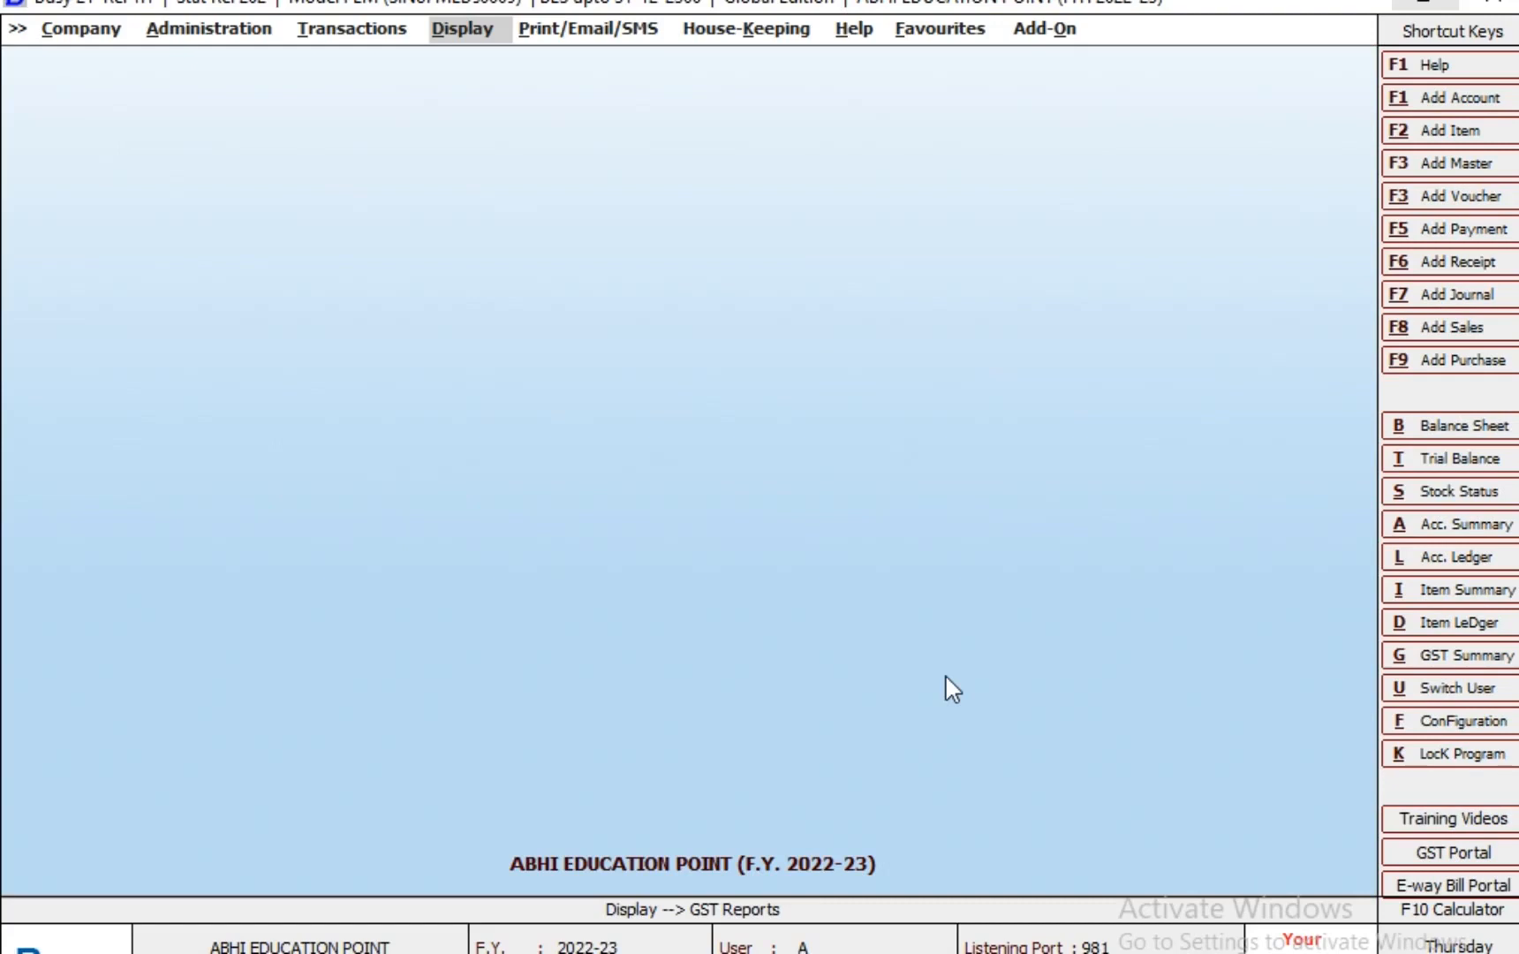
{"action": "key", "text": "Left"}
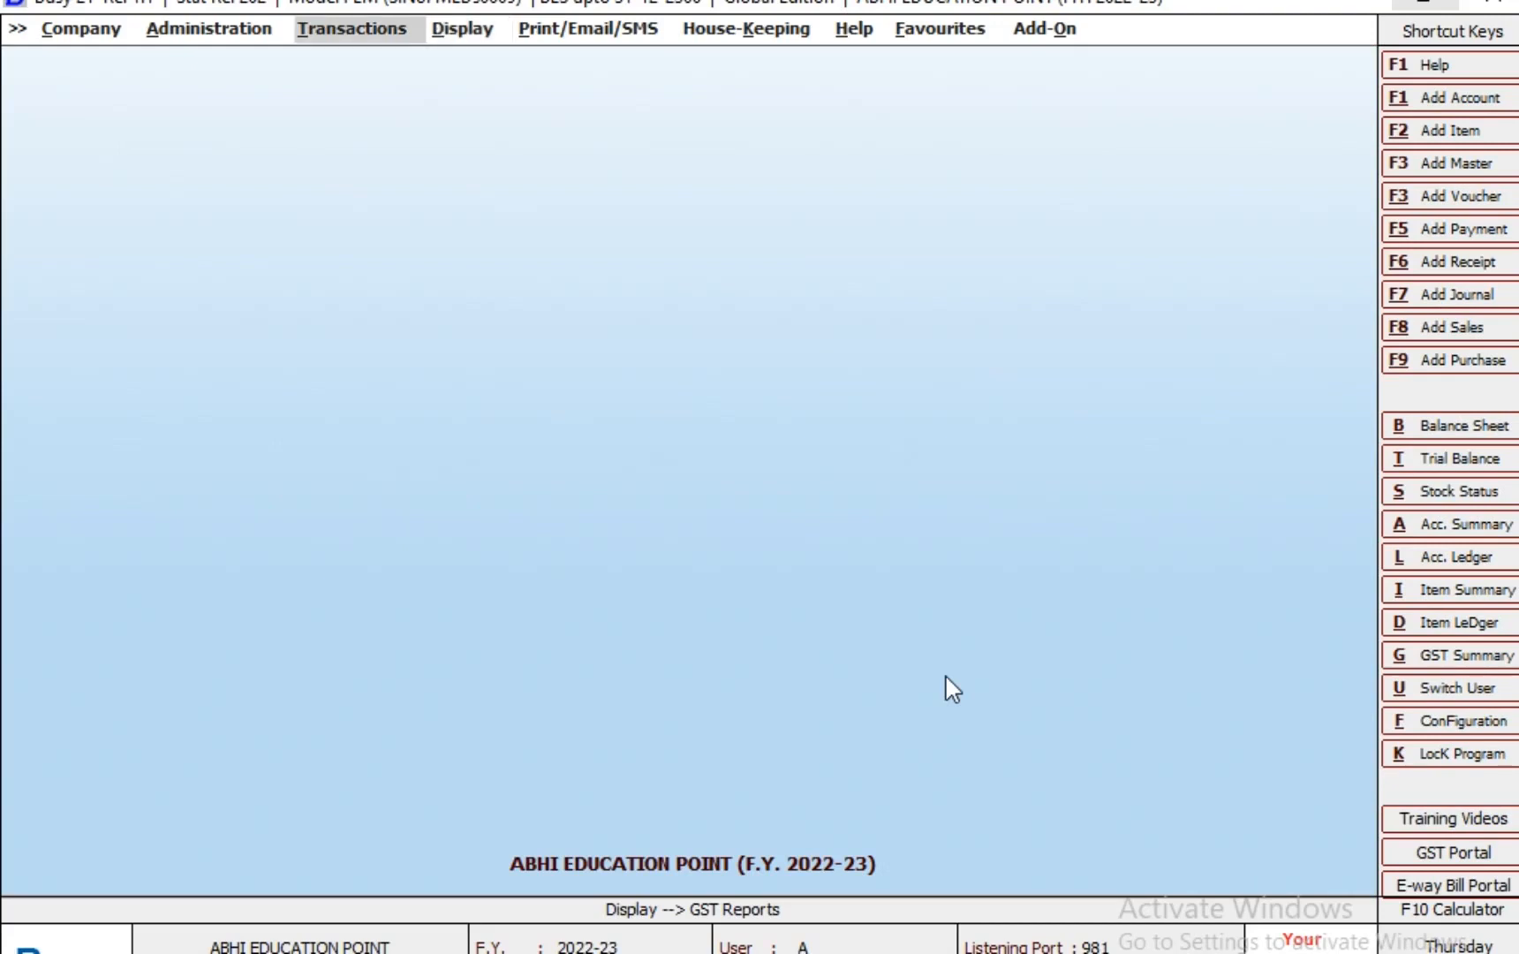
{"action": "key", "text": "Return"}
{"action": "key", "text": "Return"}
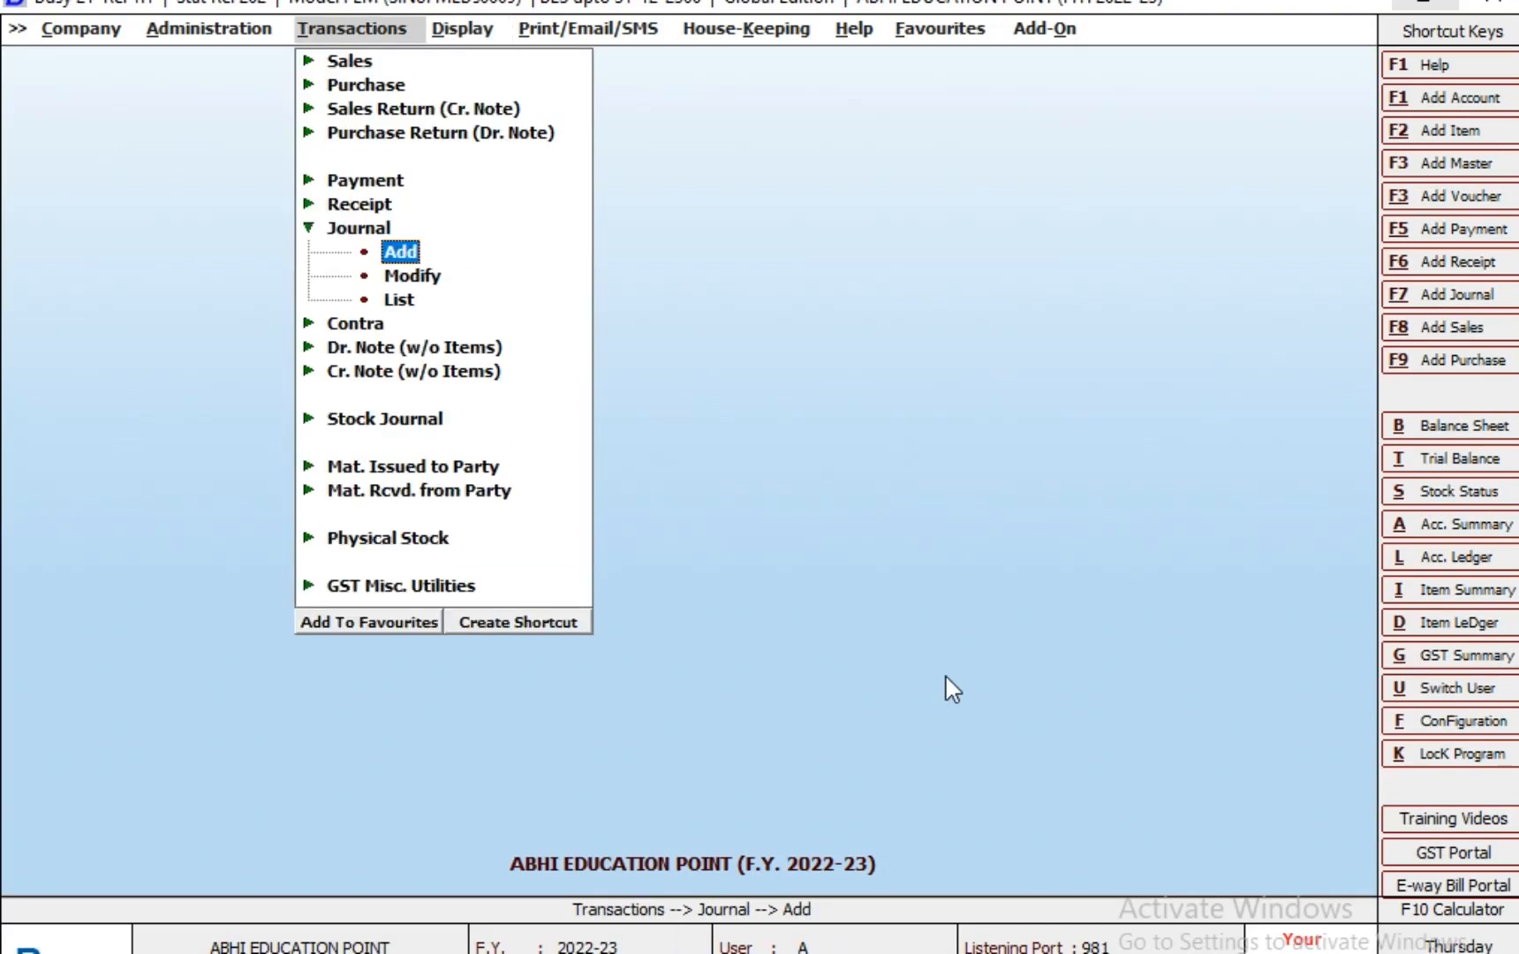
{"action": "key", "text": "Return"}
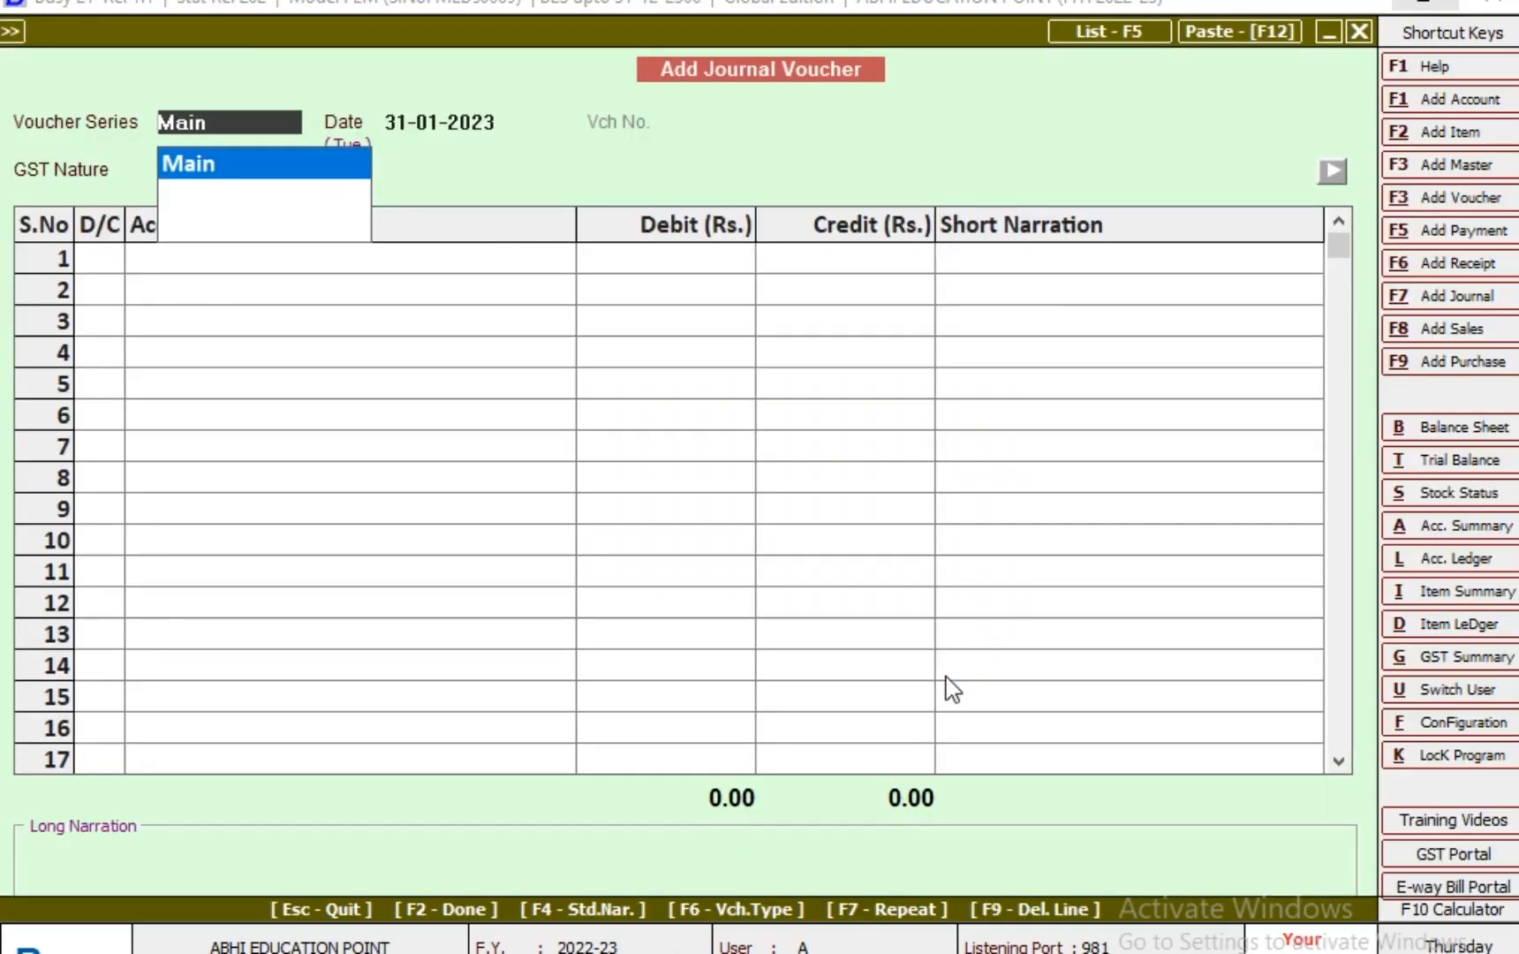
{"action": "key", "text": "Return"}
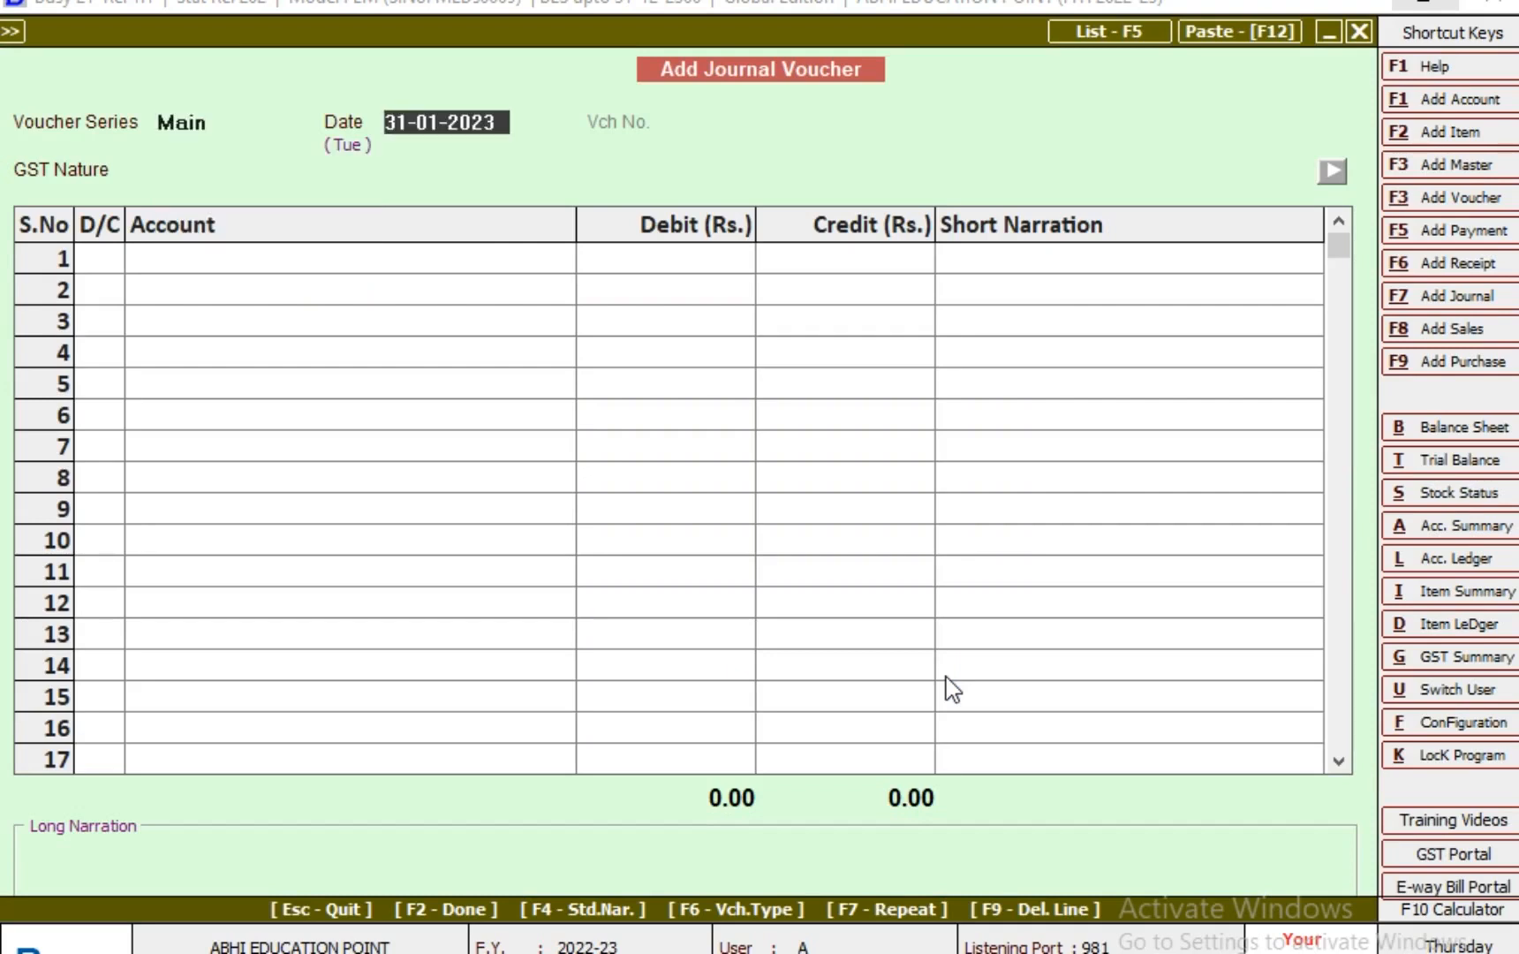
{"action": "key", "text": "Return"}
Set the new journal voucher's GST nature to GST Tax Adjustments
{"action": "key", "text": "Down"}
{"action": "key", "text": "Down"}
{"action": "key", "text": "Down"}
{"action": "key", "text": "Down"}
{"action": "key", "text": "Down"}
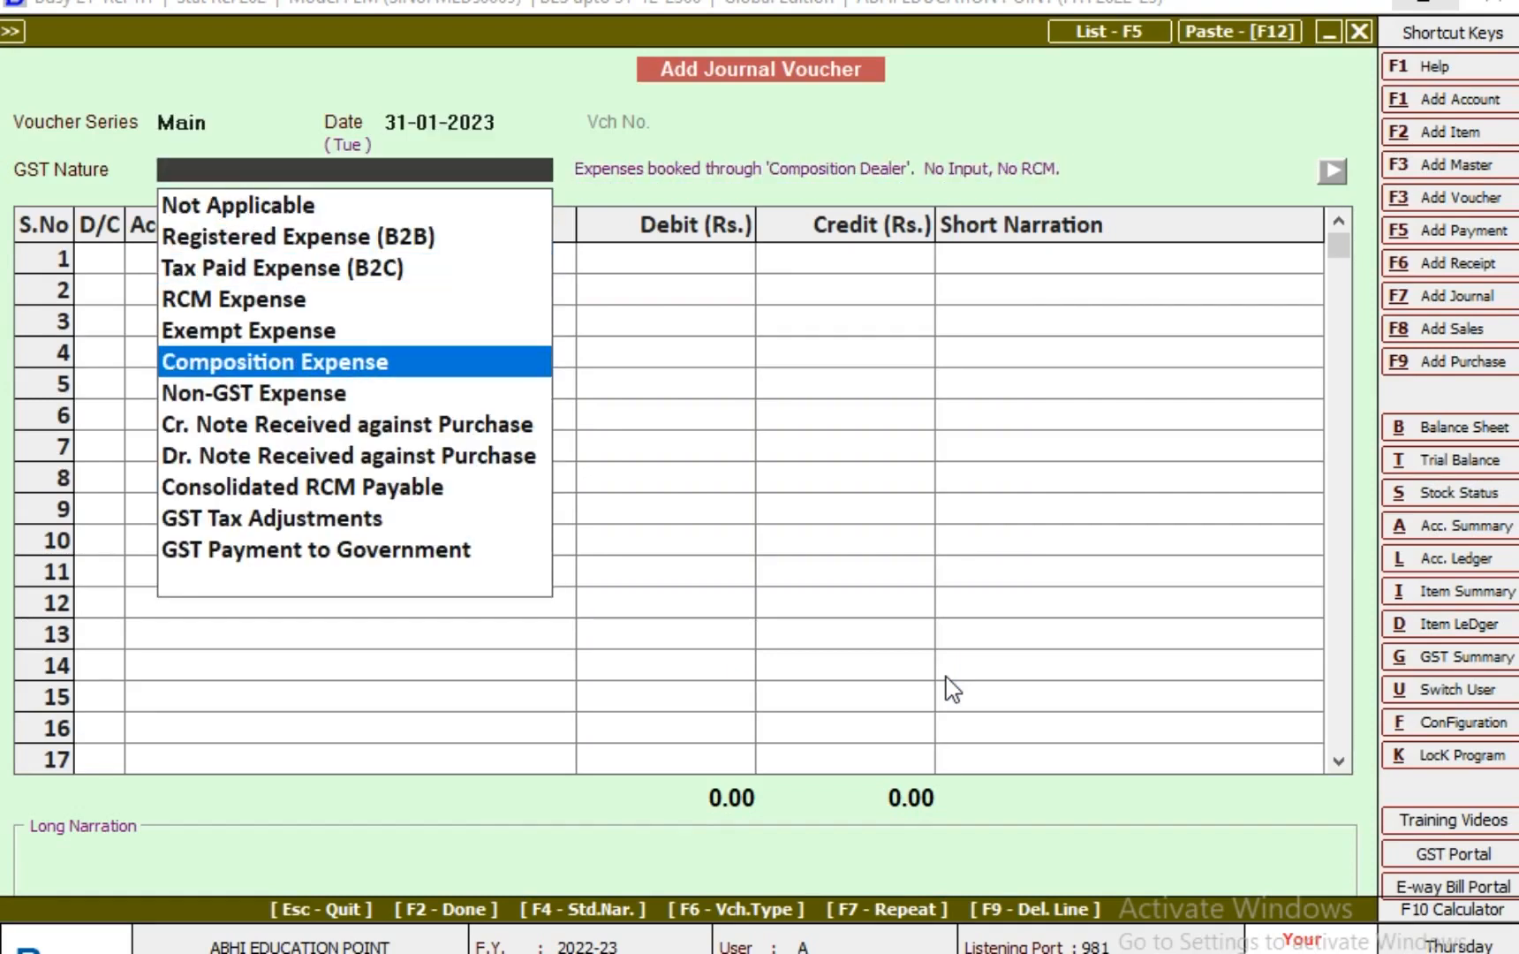
{"action": "key", "text": "Down"}
{"action": "key", "text": "Down"}
{"action": "key", "text": "Down"}
{"action": "key", "text": "Down"}
{"action": "key", "text": "Down"}
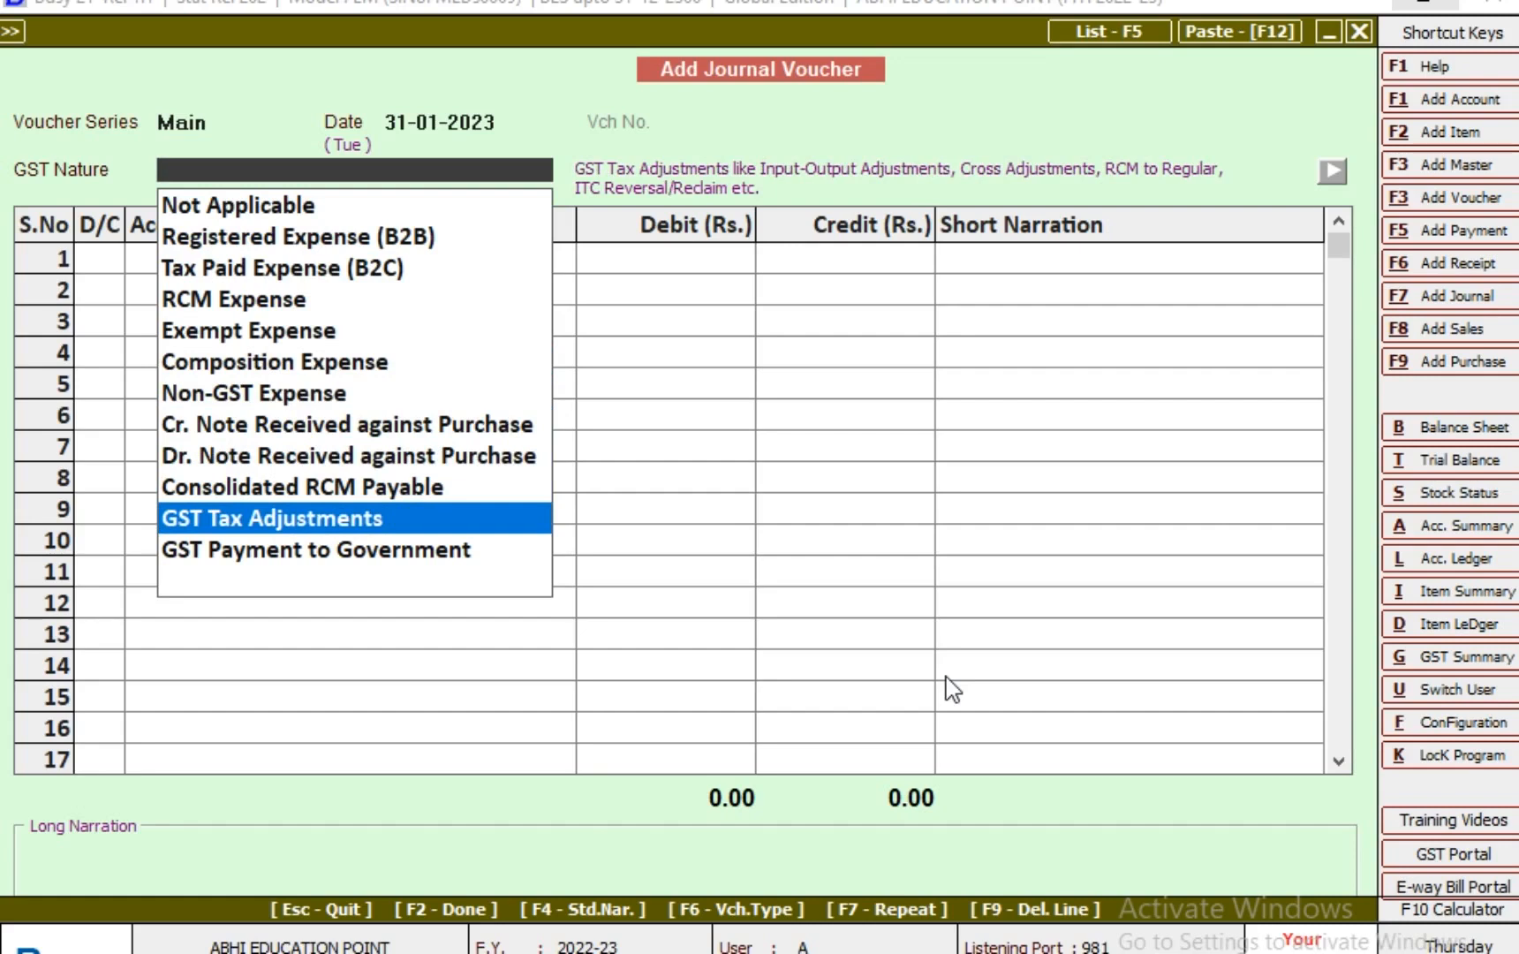
{"action": "key", "text": "Return"}
Debit SGST Input with 50.00 on the first line and mark the second line as a debit
{"action": "key", "text": "Return"}
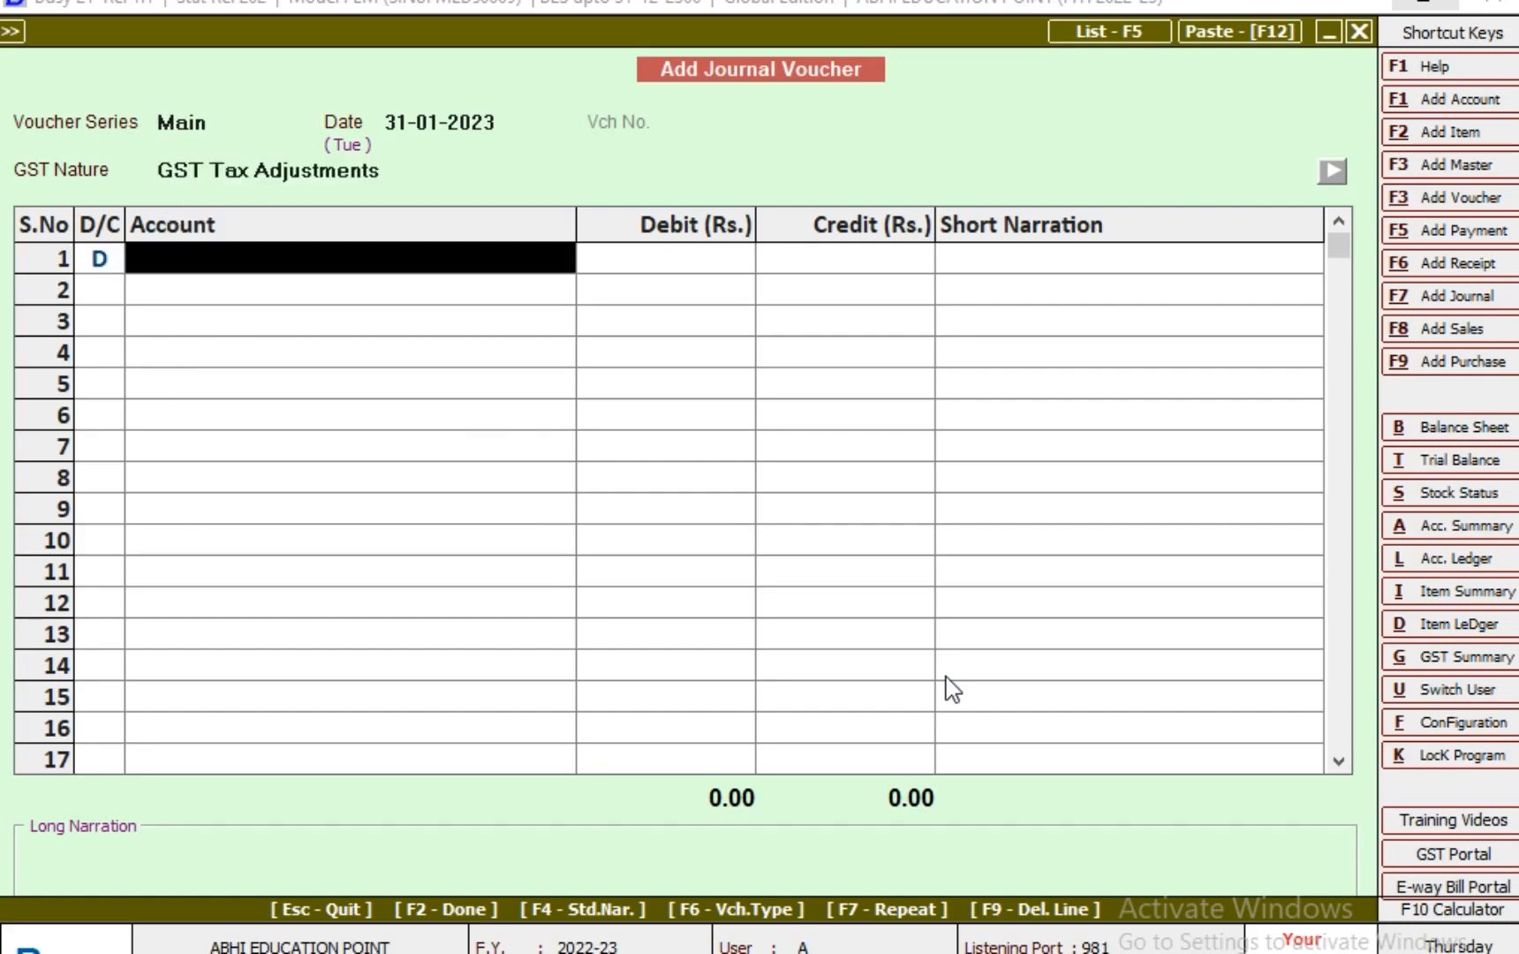
{"action": "type", "text": "sg"}
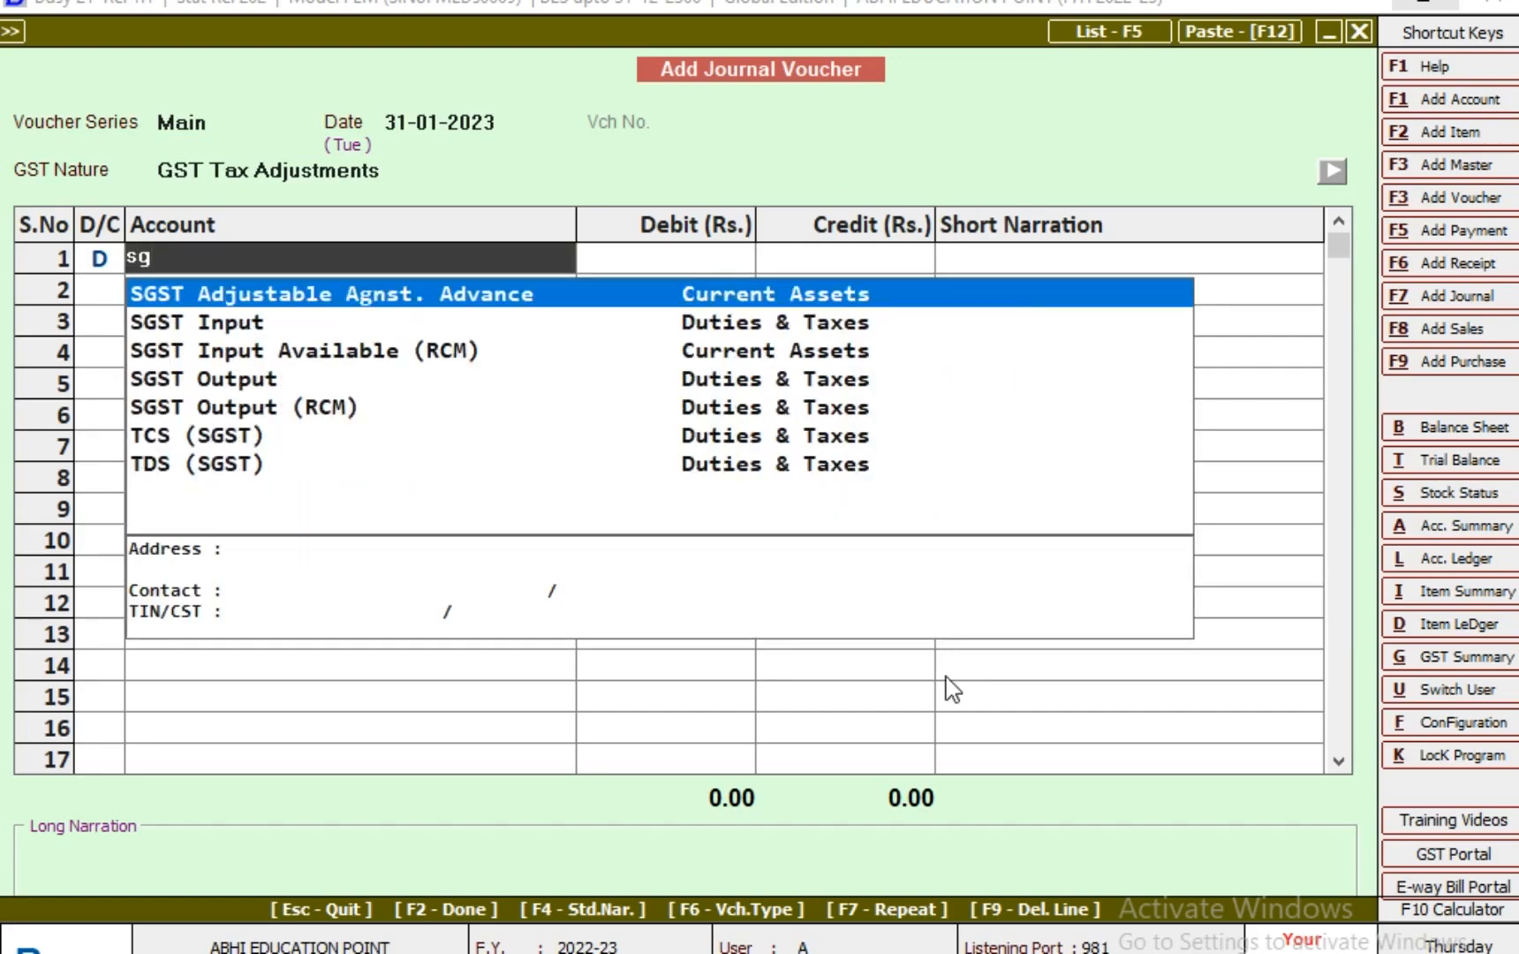
{"action": "key", "text": "Down"}
{"action": "key", "text": "Return"}
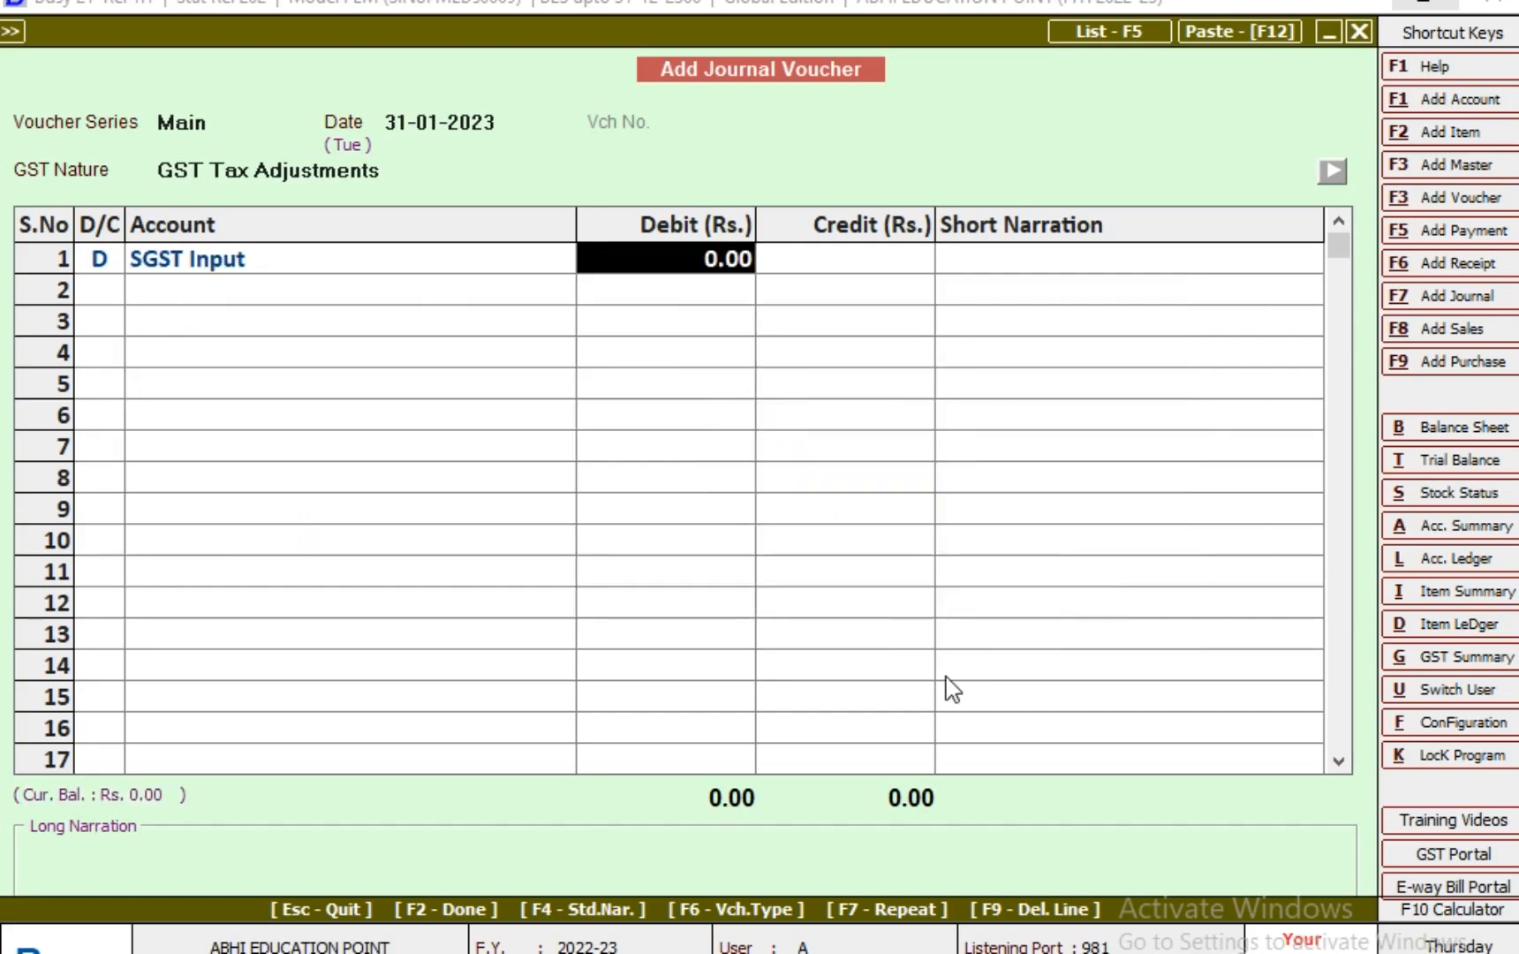
{"action": "type", "text": "50"}
{"action": "key", "text": "Return"}
{"action": "type", "text": "d"}
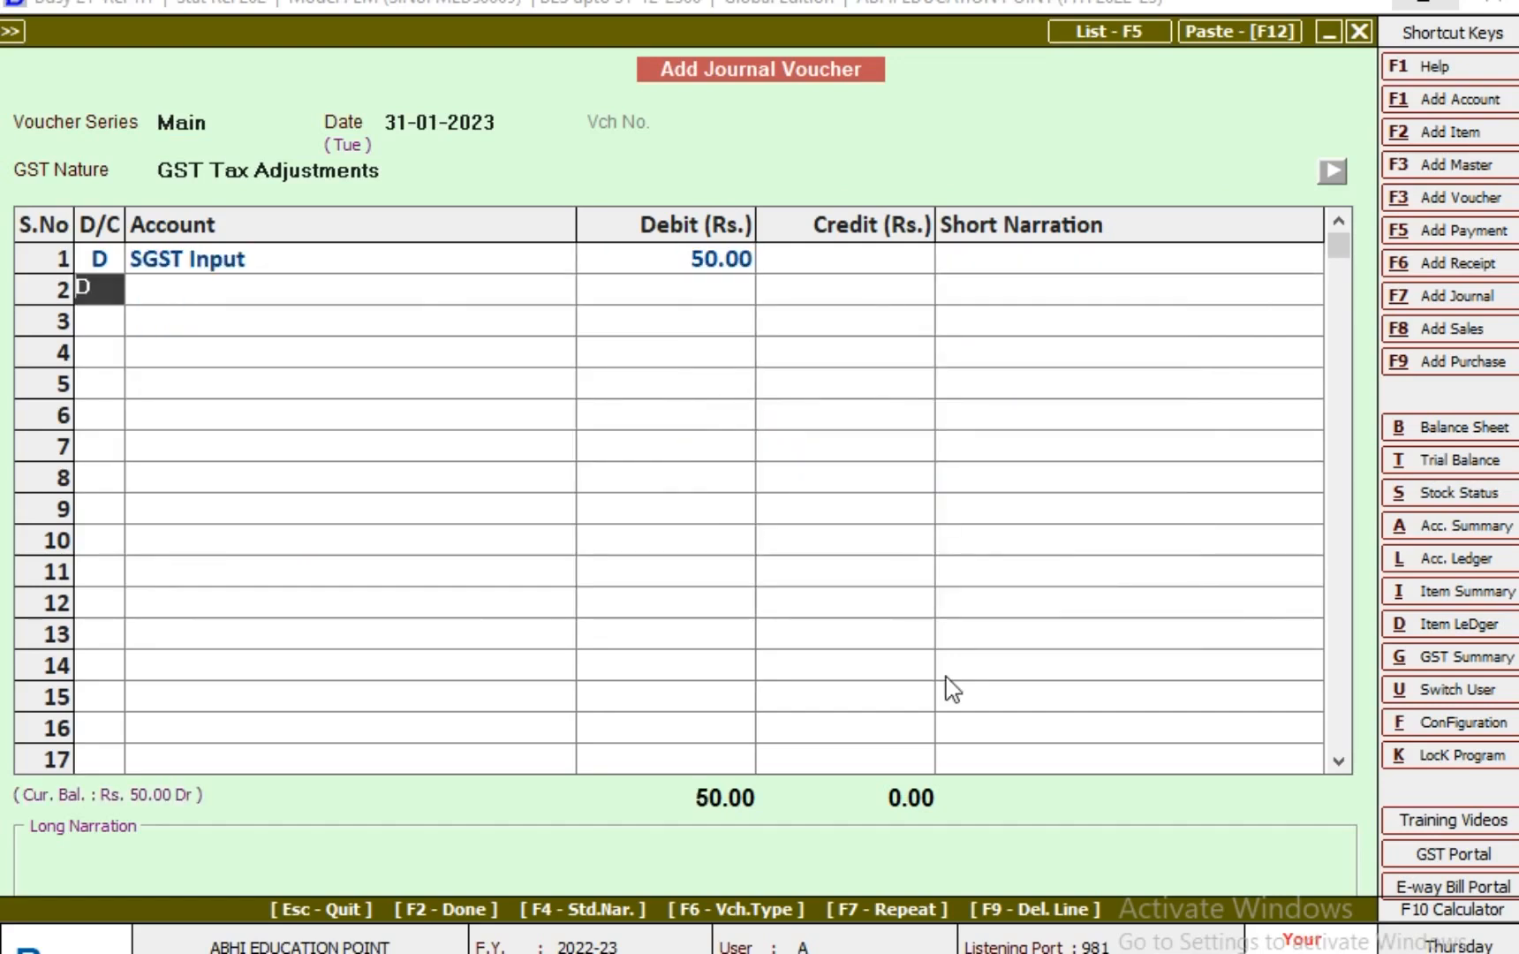
Debit CGST Input with 50.00 on the journal's second line and mark the third line as a credit
{"action": "key", "text": "Return"}
{"action": "type", "text": "cg"}
{"action": "key", "text": "Down"}
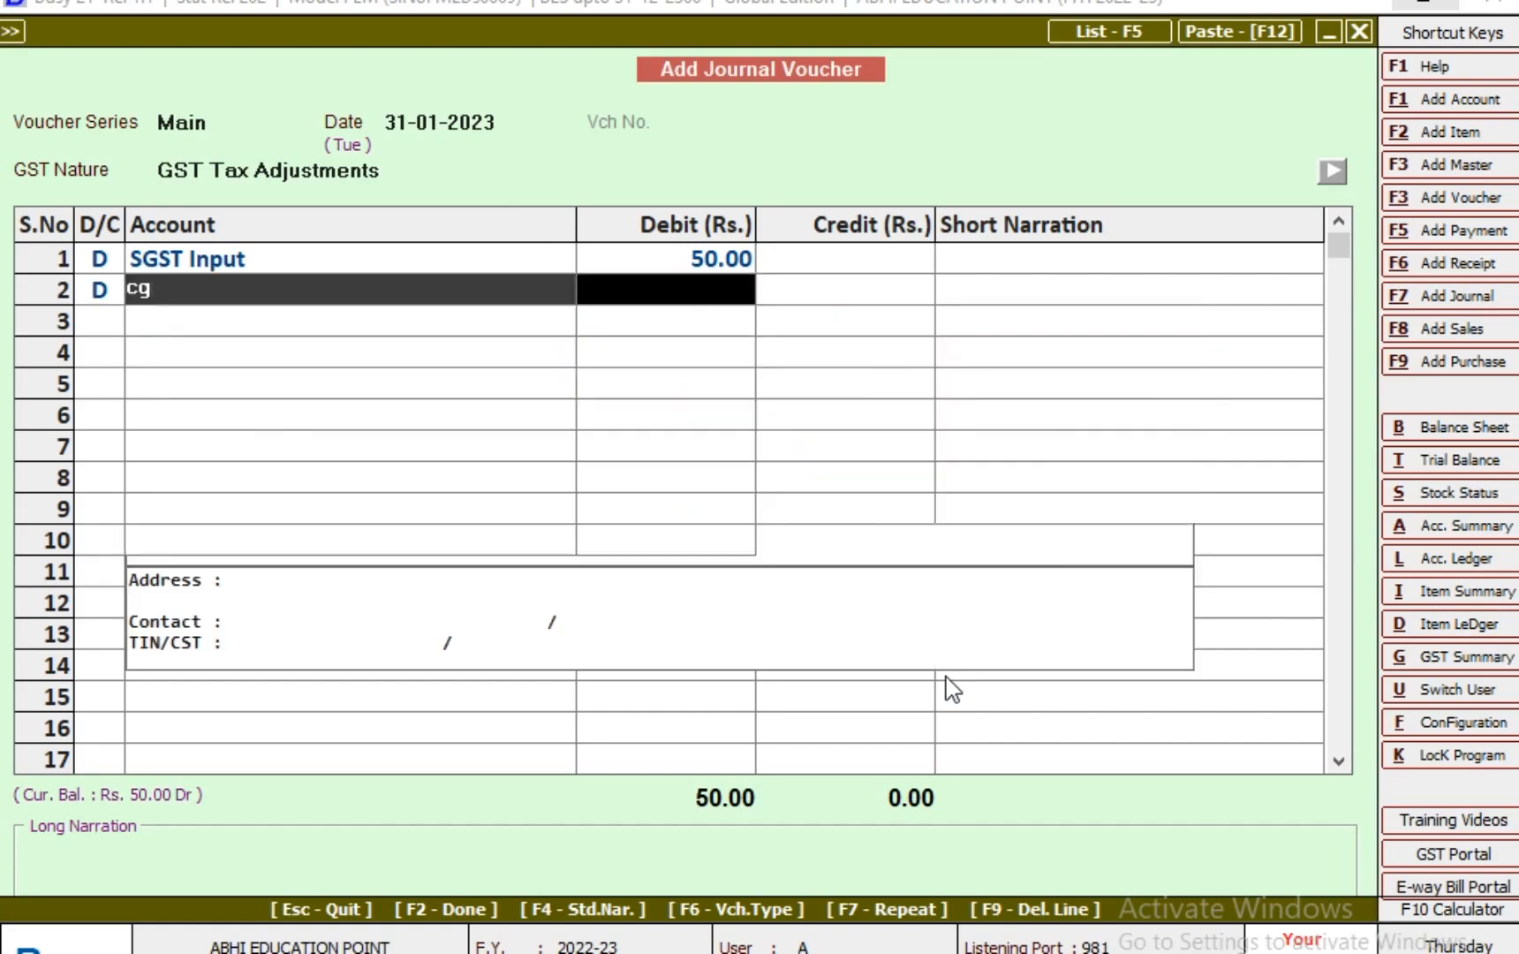
{"action": "key", "text": "Return"}
{"action": "type", "text": "50"}
{"action": "key", "text": "Return"}
{"action": "key", "text": "Return"}
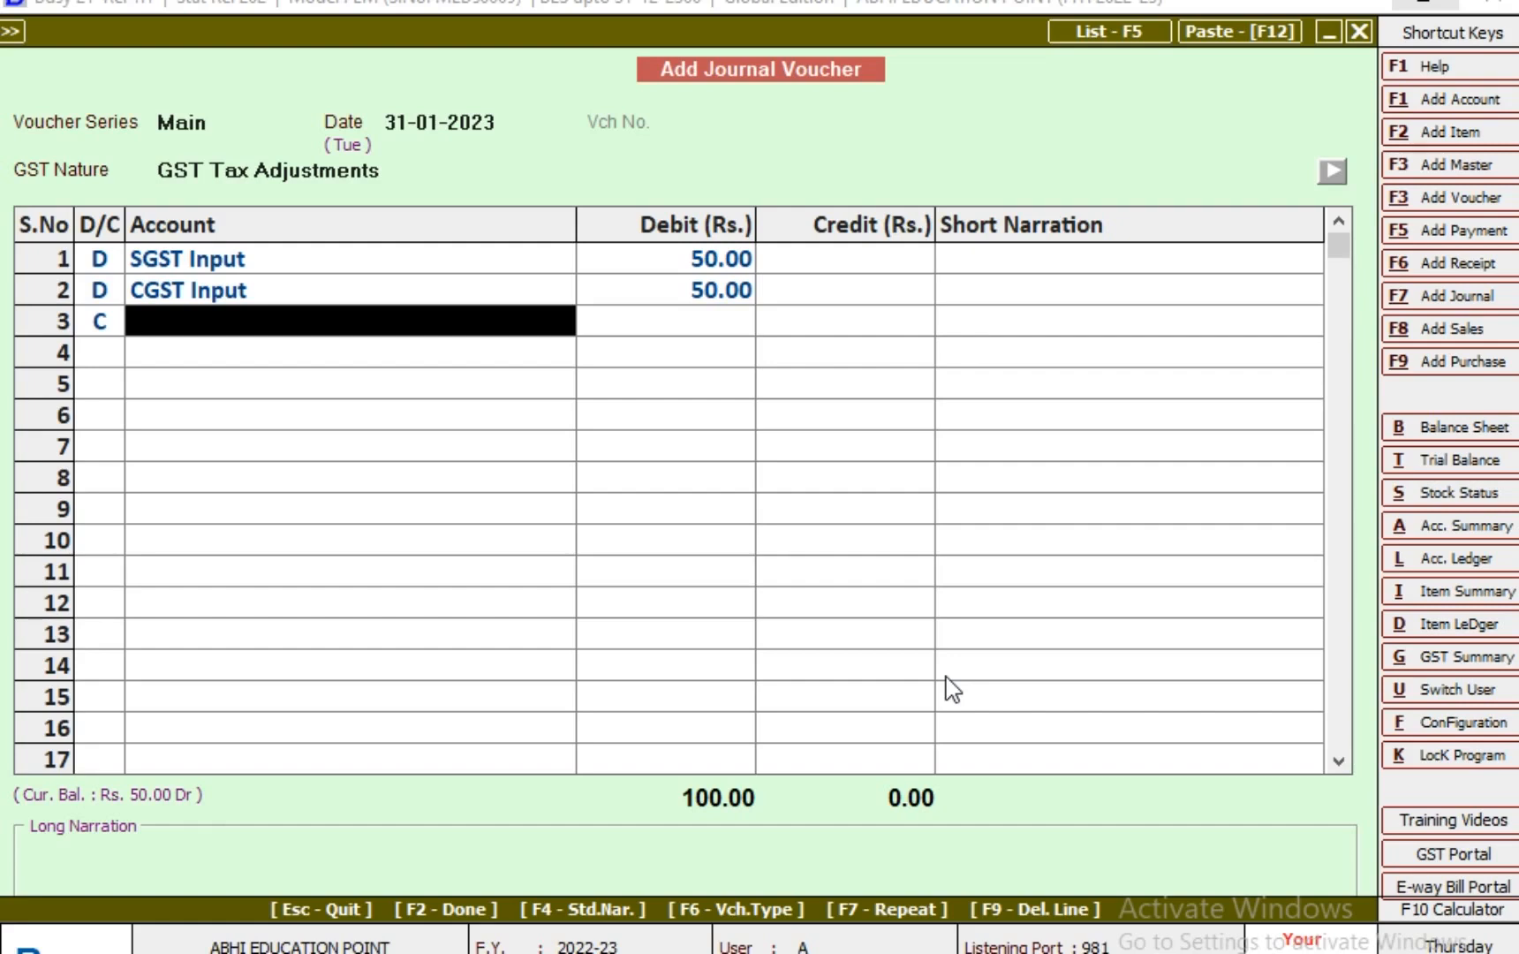
Credit SGST Input Available (RCM) with 50.00 on the third line
{"action": "type", "text": "sg"}
{"action": "key", "text": "Down"}
{"action": "key", "text": "Down"}
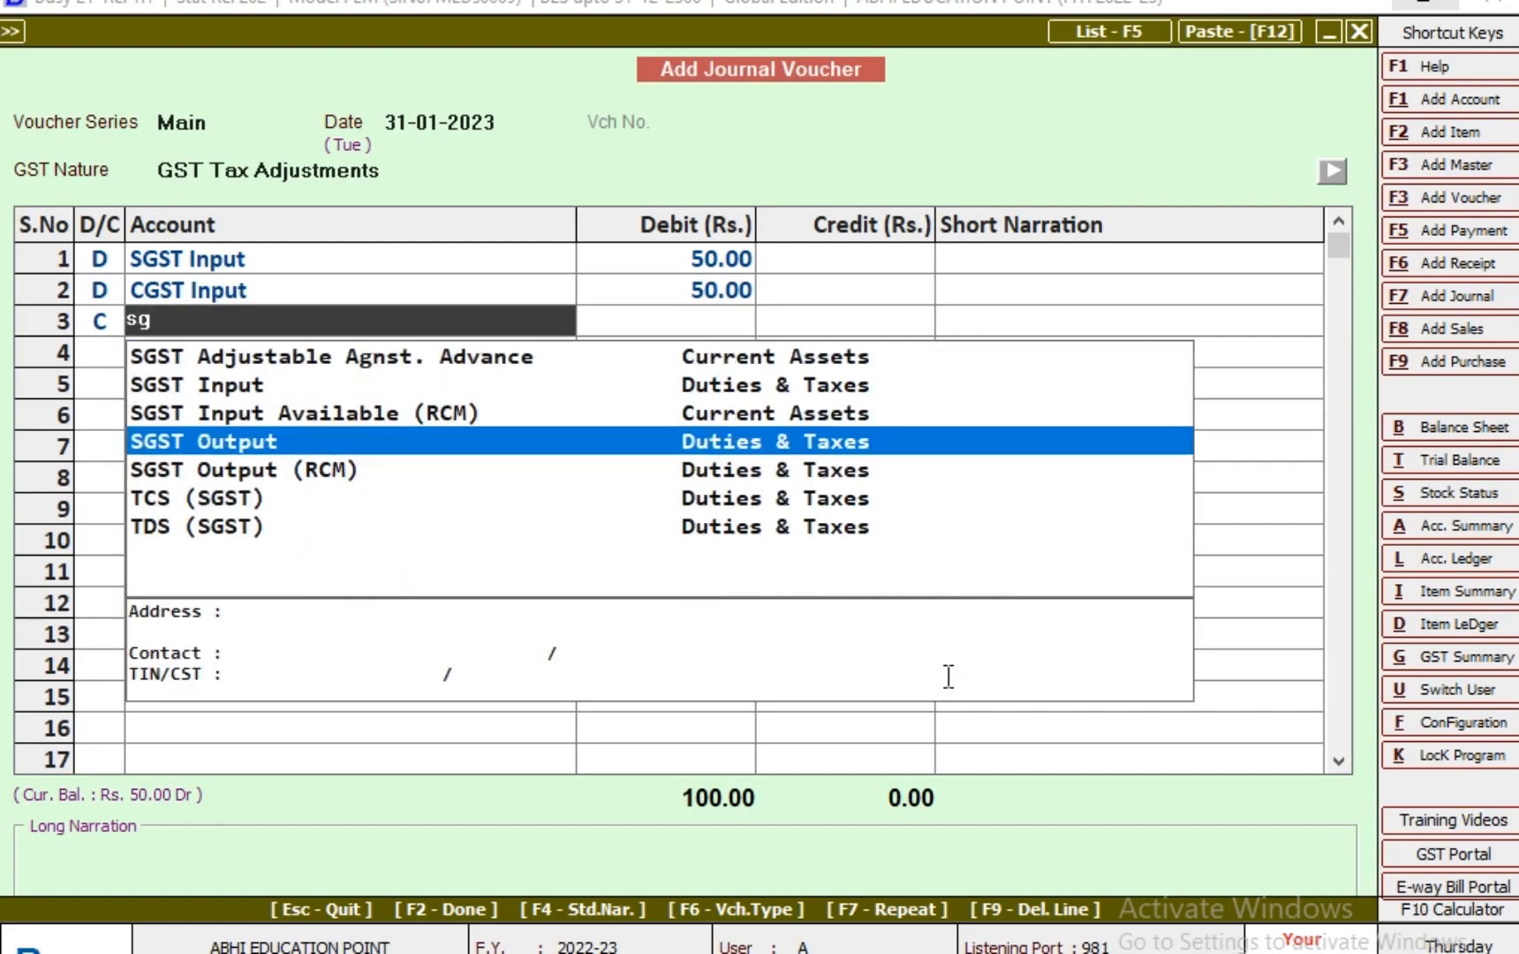
{"action": "key", "text": "Up"}
{"action": "key", "text": "Return"}
{"action": "type", "text": "50"}
{"action": "key", "text": "Return"}
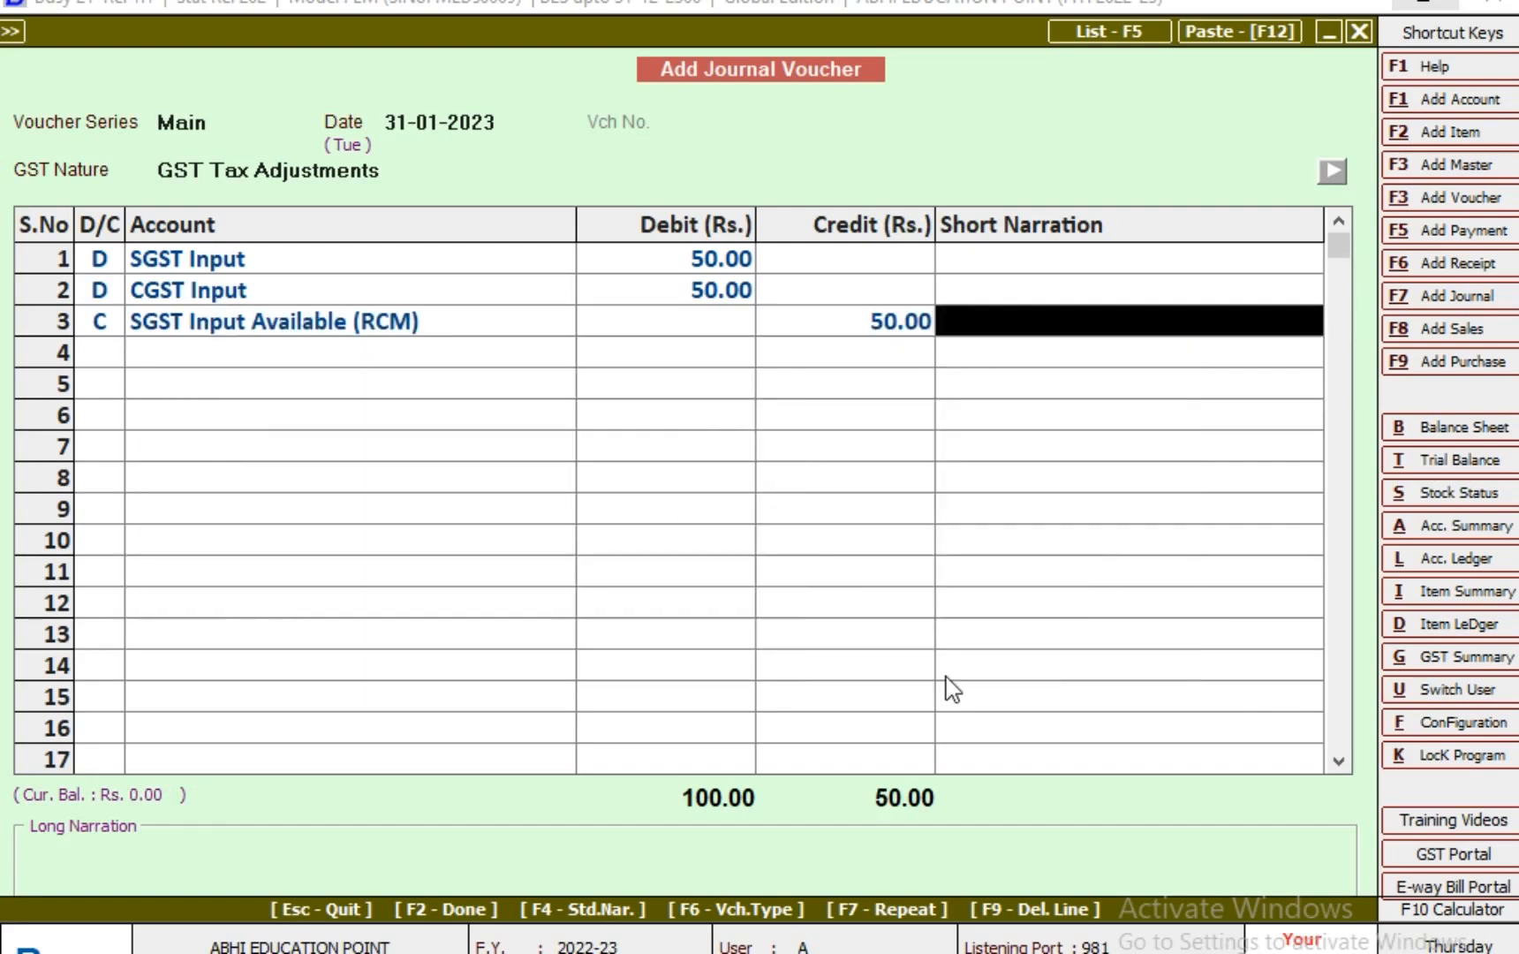
Credit CGST Input Available (RCM) with 50.00 on the fourth line
{"action": "key", "text": "Return"}
{"action": "key", "text": "Return"}
{"action": "type", "text": "cg"}
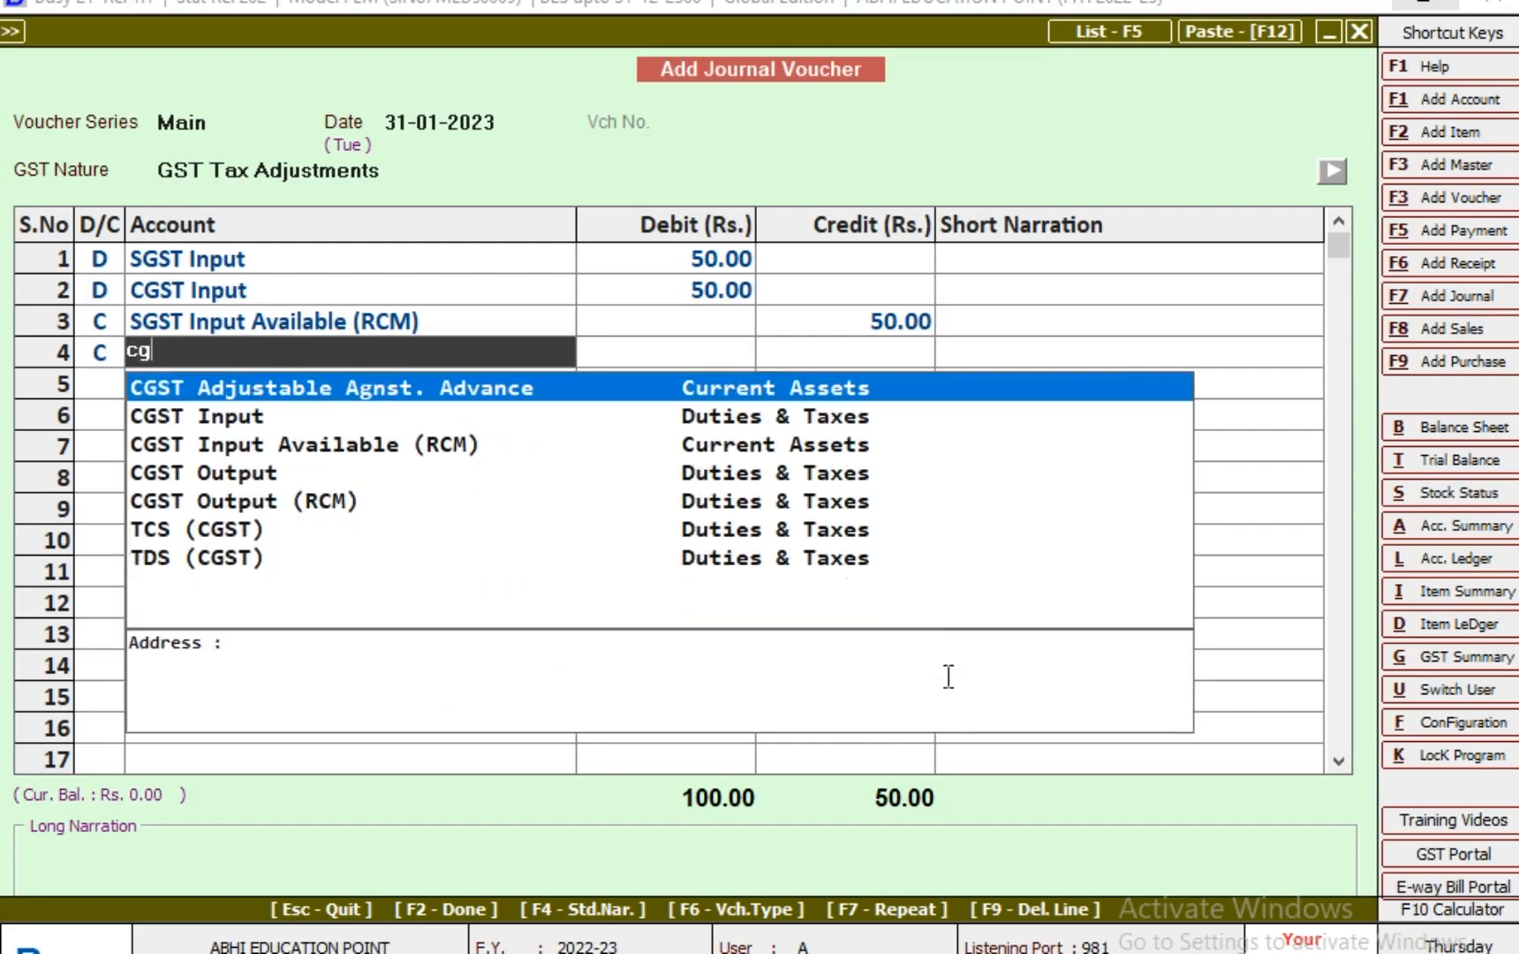
{"action": "key", "text": "Down"}
{"action": "key", "text": "Down"}
{"action": "key", "text": "Return"}
{"action": "key", "text": "Return"}
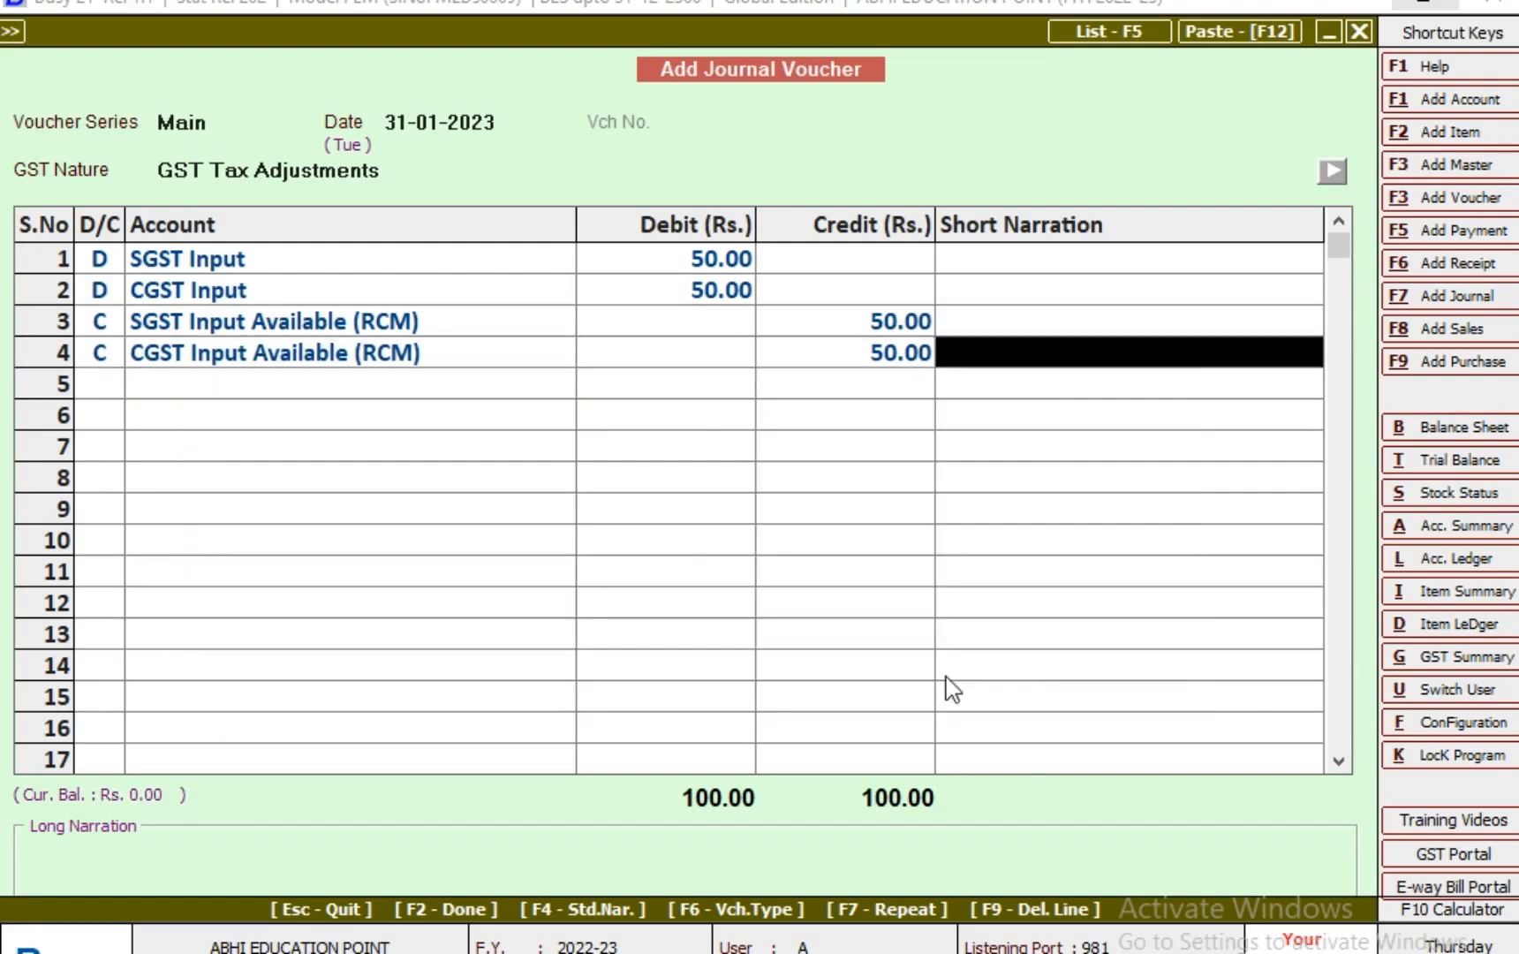
Leave the long narration empty and set the GST adjustment type to RCM to Regular Adjustment for the period ending 31-01-2023
{"action": "key", "text": "Return"}
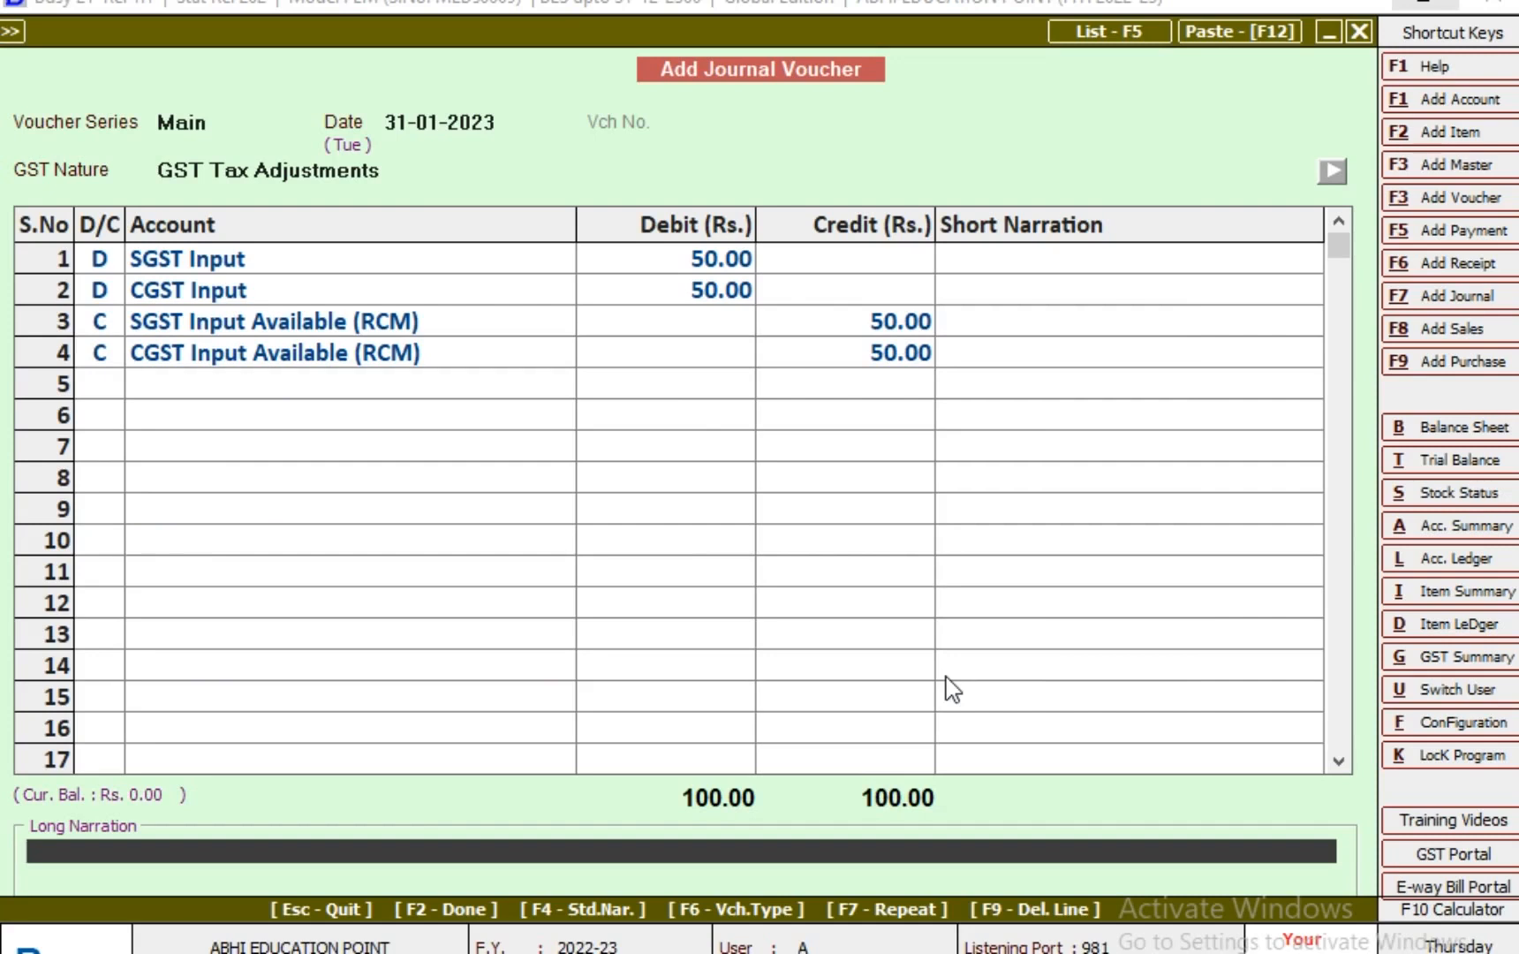
{"action": "key", "text": "Return"}
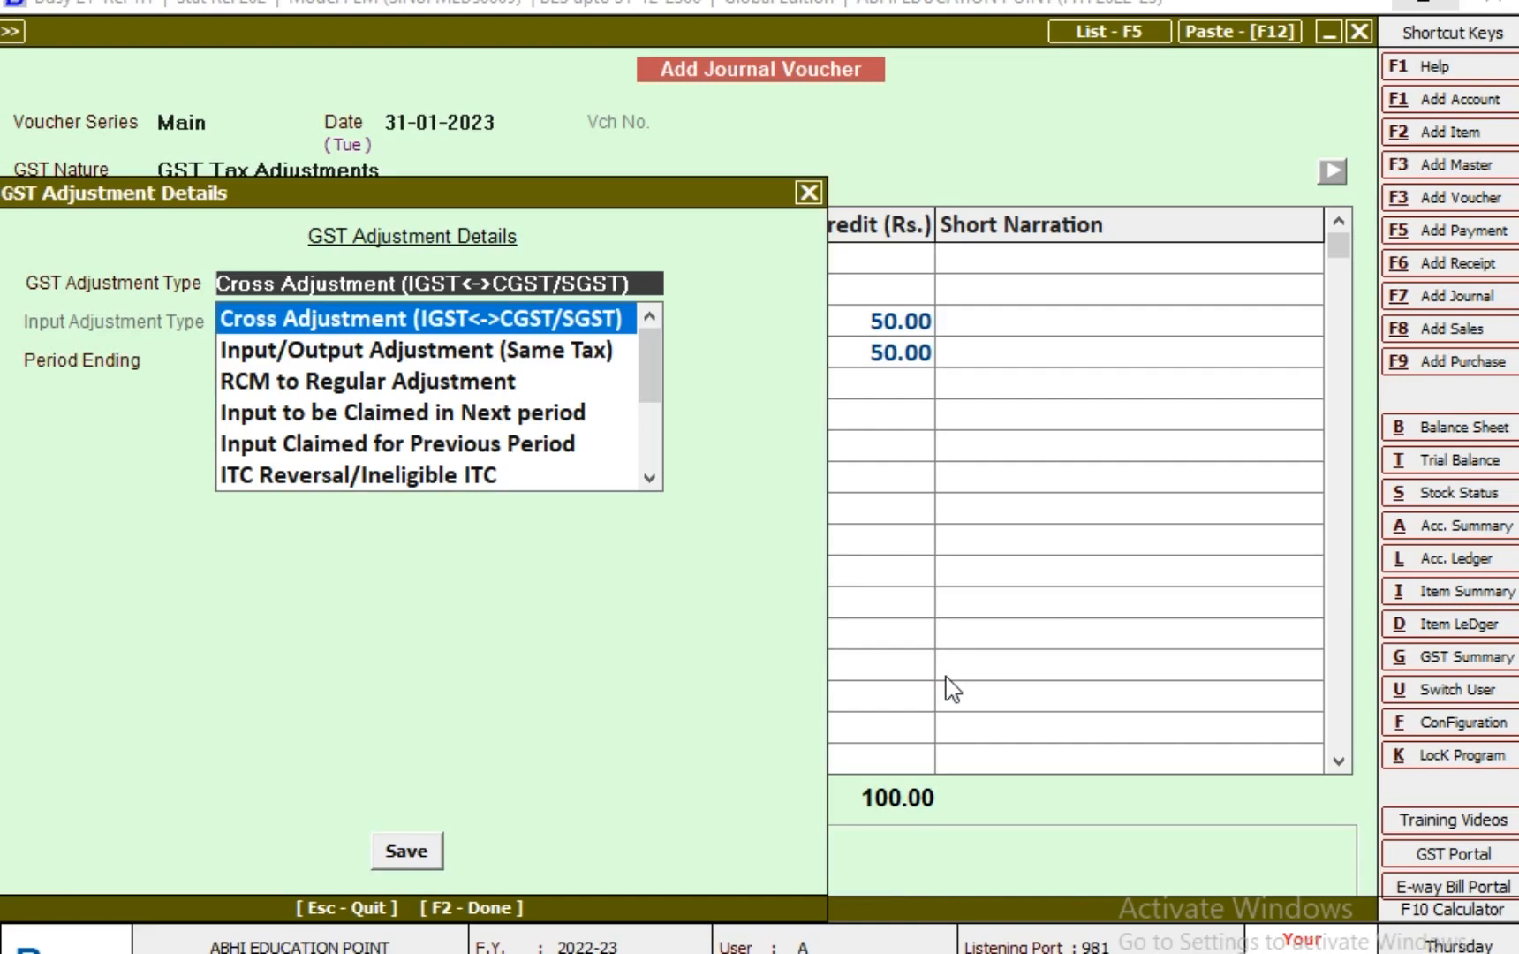
{"action": "key", "text": "Down"}
{"action": "key", "text": "Down"}
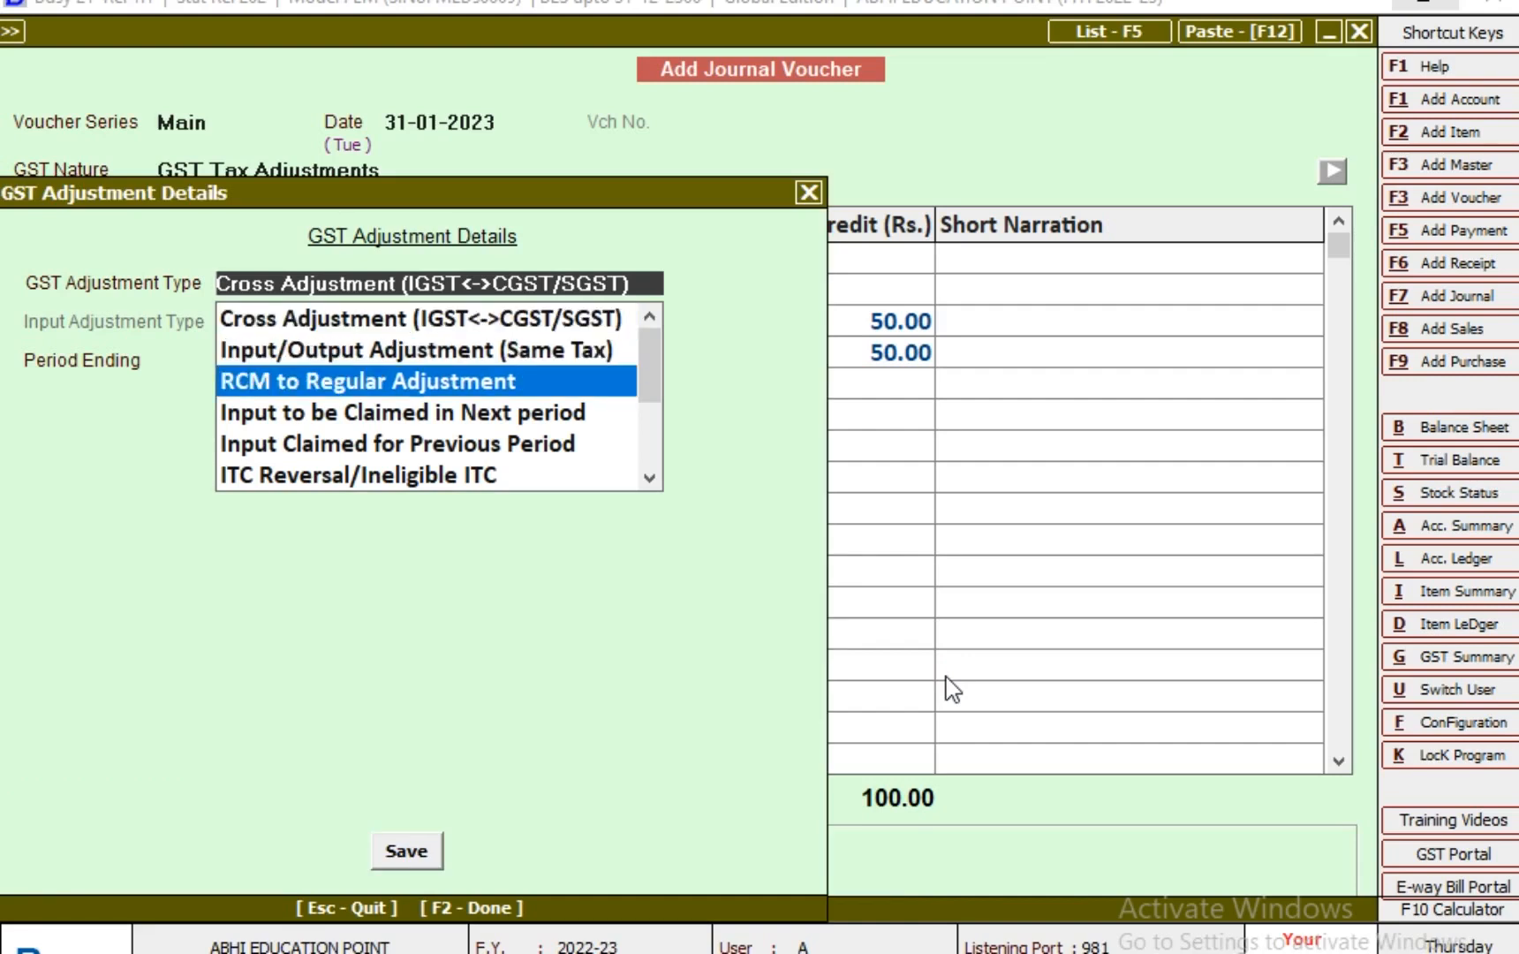
{"action": "key", "text": "Return"}
{"action": "key", "text": "Return"}
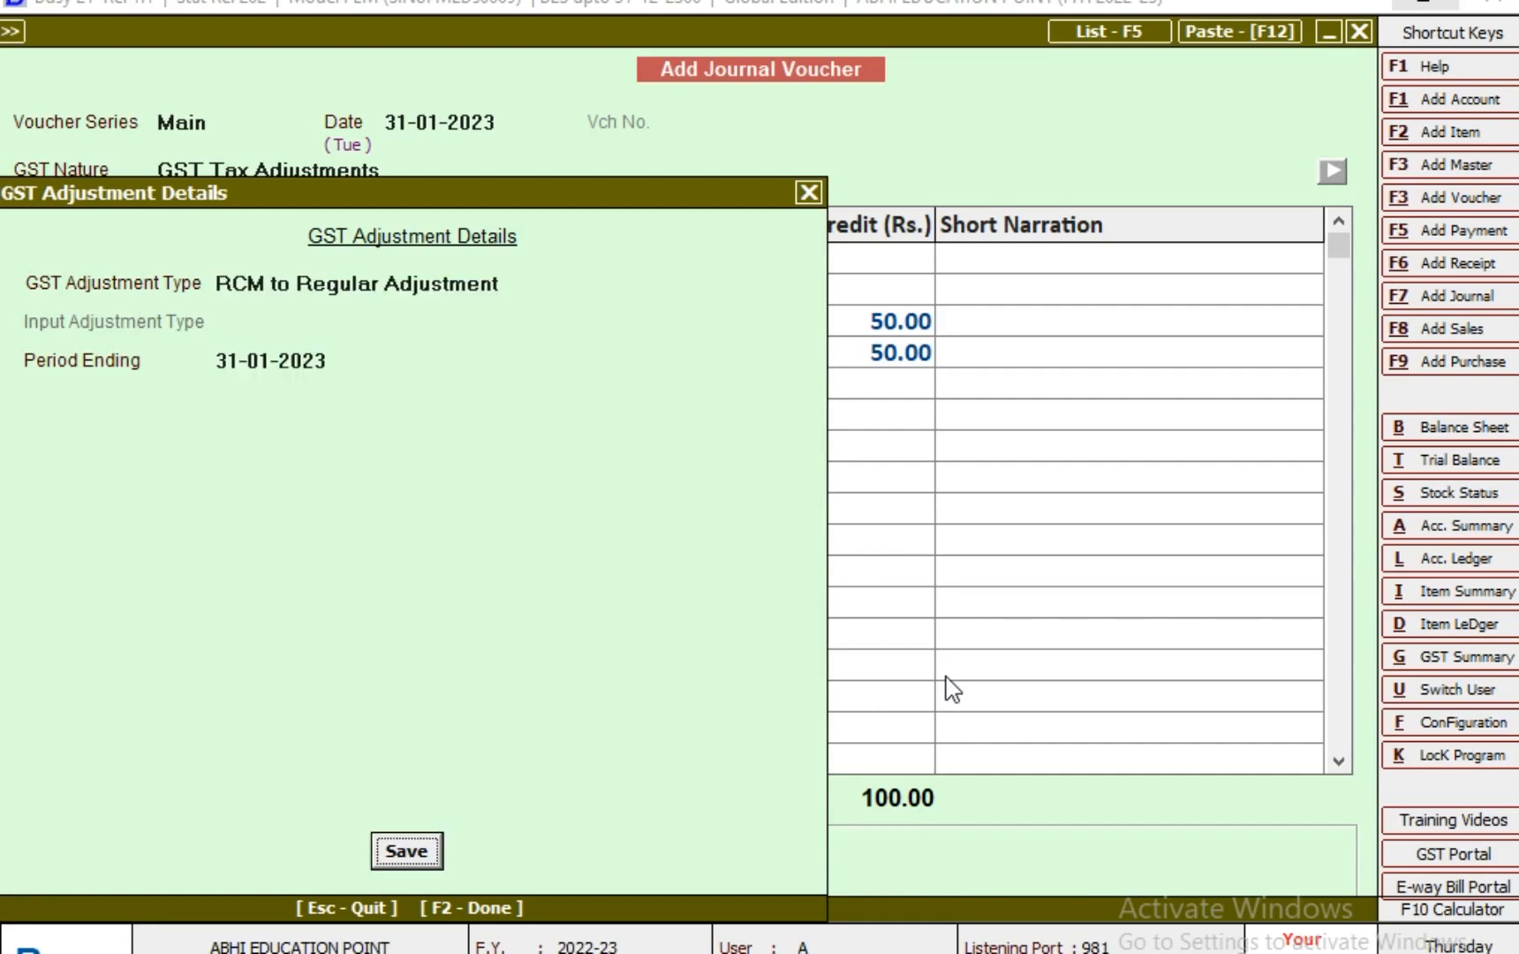
Save the GST adjustment details and the journal voucher, and leave journal entry
{"action": "key", "text": "Return"}
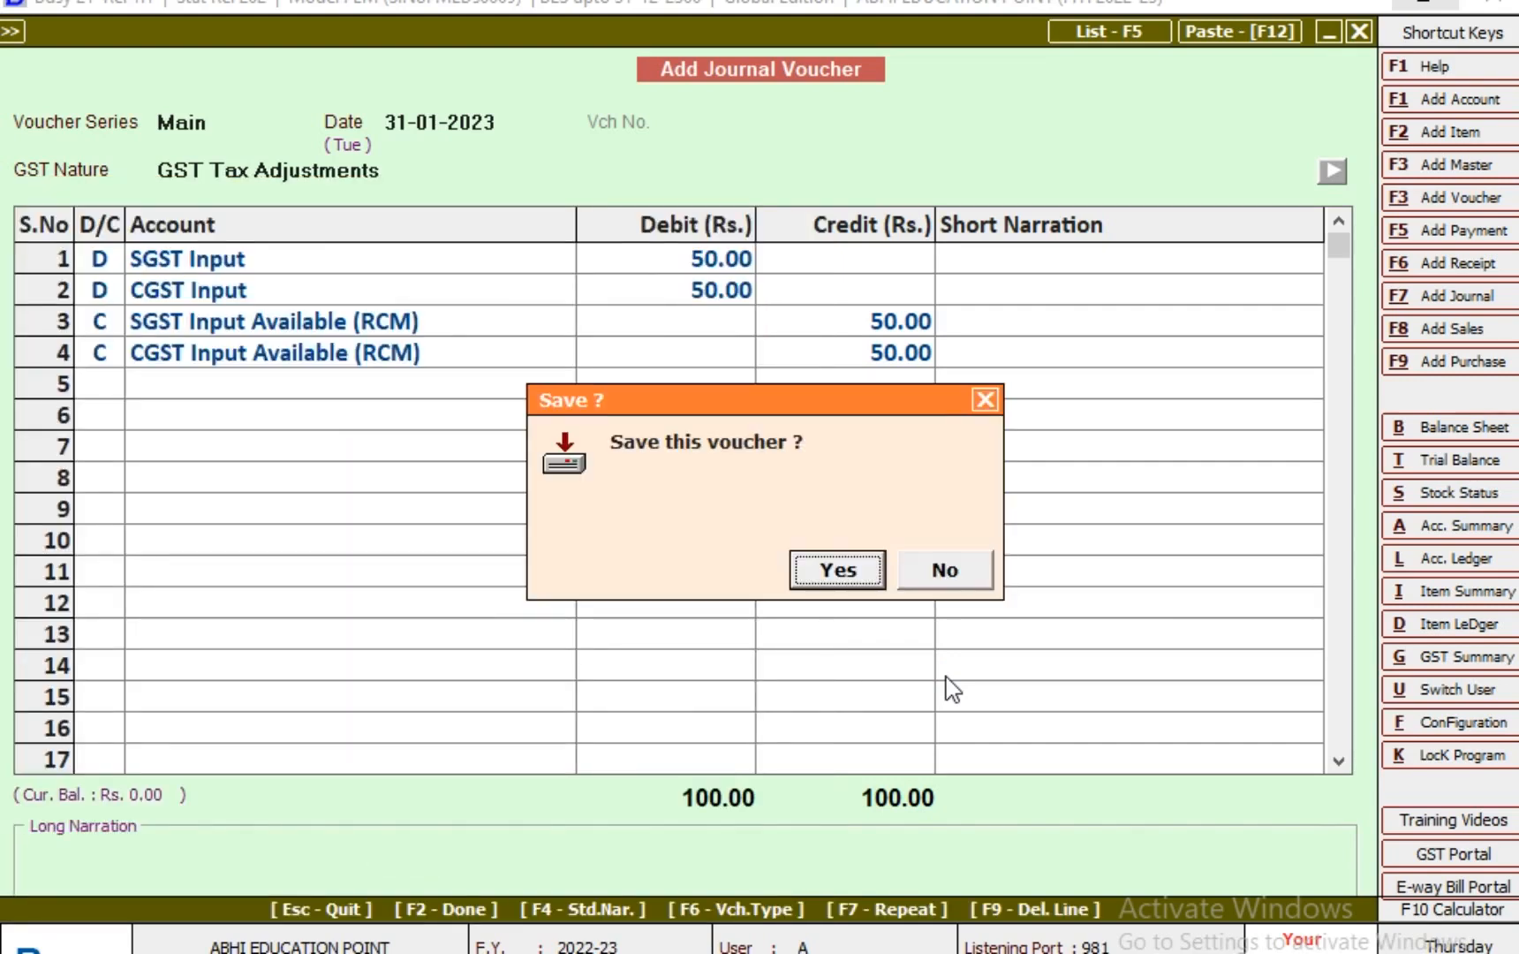
{"action": "key", "text": "Return"}
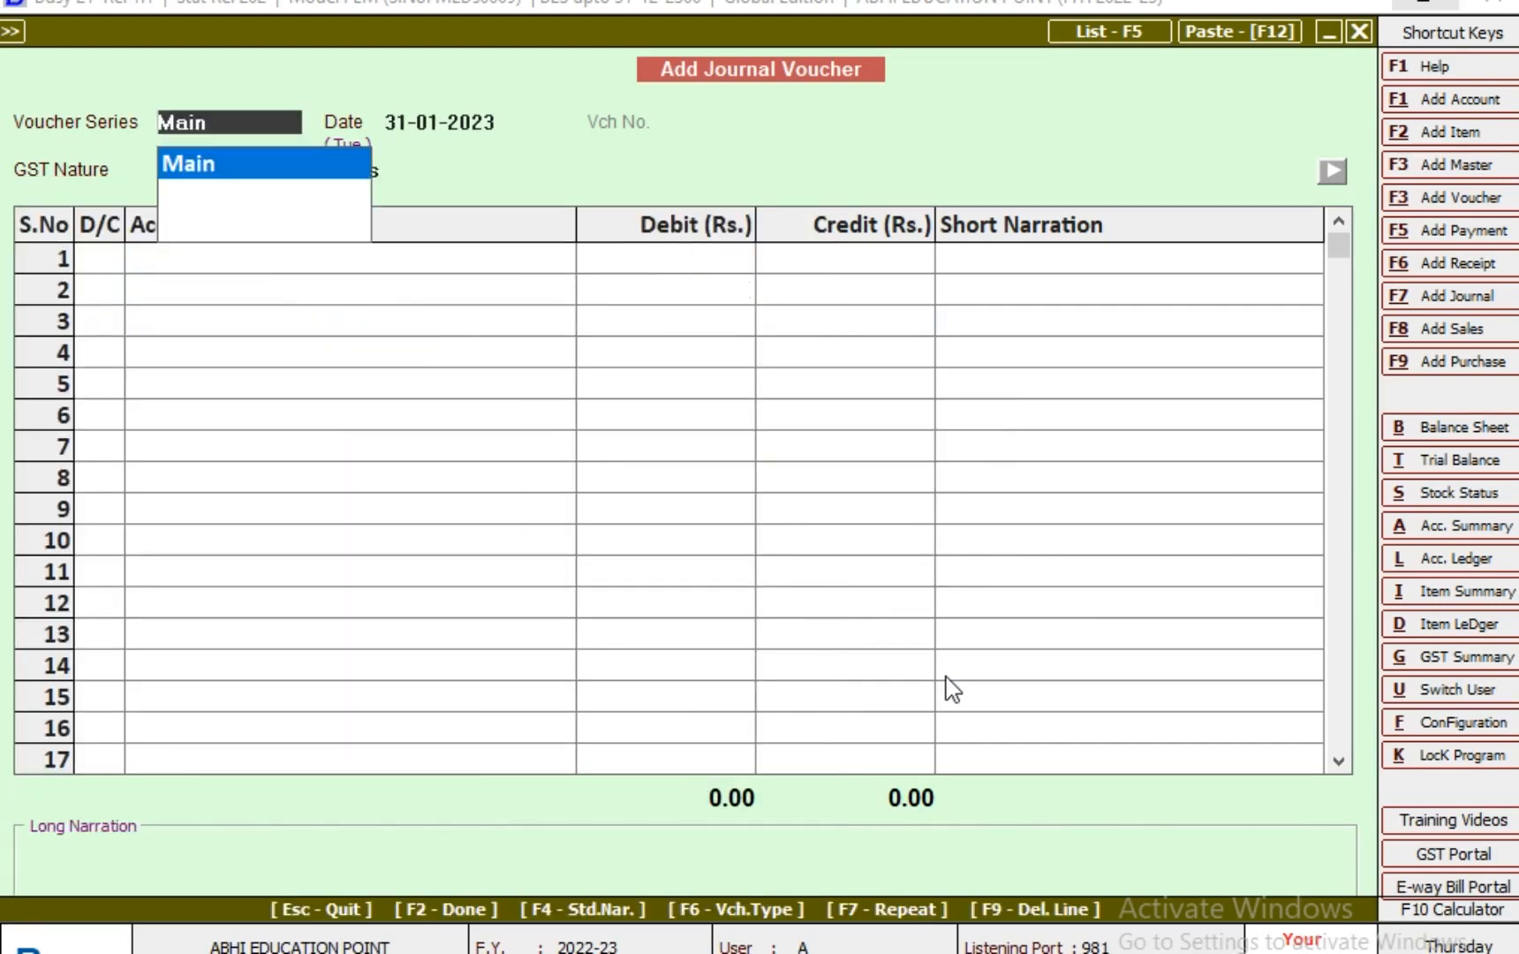
{"action": "key", "text": "Escape"}
{"action": "key", "text": "Escape"}
{"action": "key", "text": "Escape"}
Display the standard horizontal balance sheet for 01-04-2022 to 31-01-2023
{"action": "key", "text": "Right"}
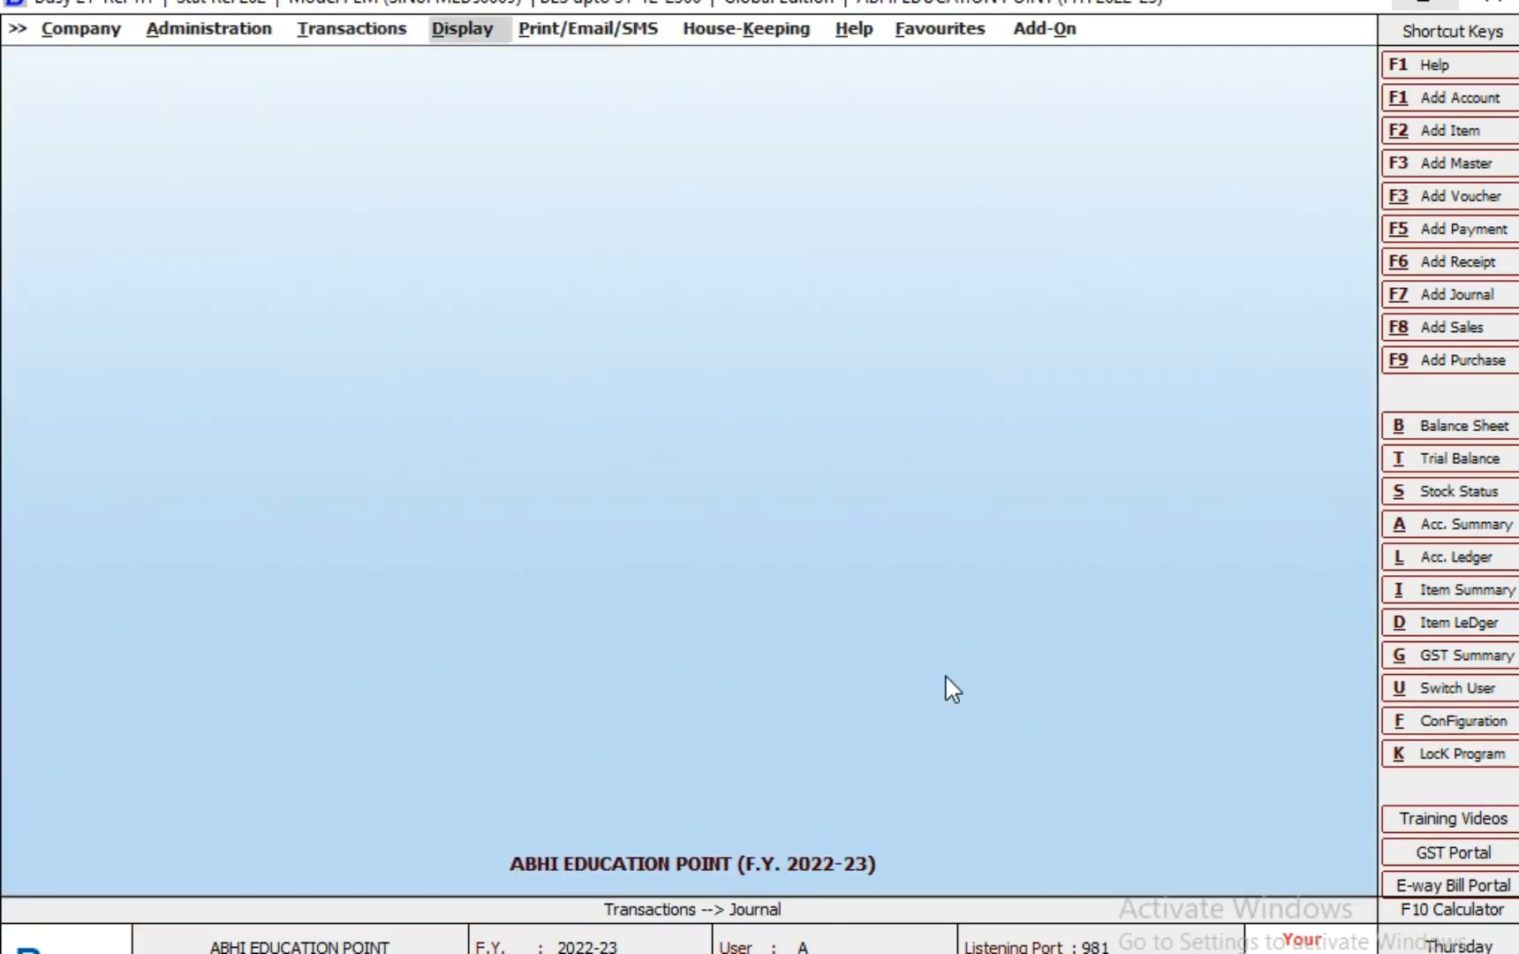
{"action": "key", "text": "Return"}
{"action": "key", "text": "Up"}
{"action": "key", "text": "Up"}
{"action": "key", "text": "Up"}
{"action": "key", "text": "Up"}
{"action": "key", "text": "Up"}
{"action": "key", "text": "Up"}
{"action": "key", "text": "Up"}
{"action": "key", "text": "Up"}
{"action": "key", "text": "Up"}
{"action": "key", "text": "Up"}
{"action": "key", "text": "Up"}
{"action": "key", "text": "Up"}
{"action": "key", "text": "Up"}
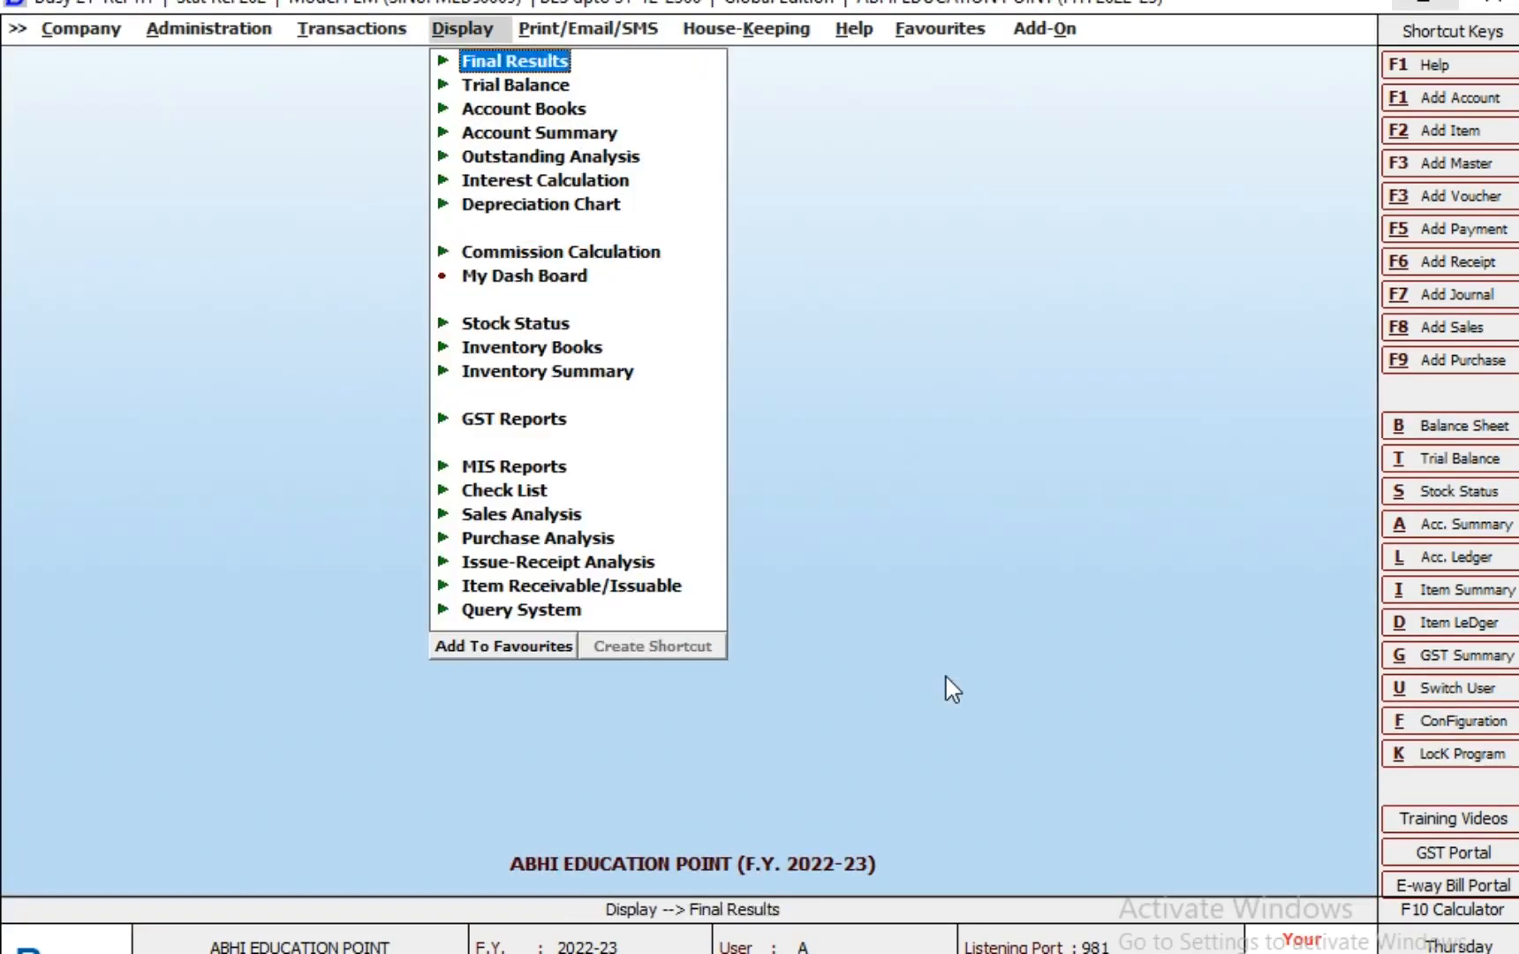
{"action": "key", "text": "Down"}
{"action": "key", "text": "Return"}
{"action": "key", "text": "Return"}
{"action": "key", "text": "Return"}
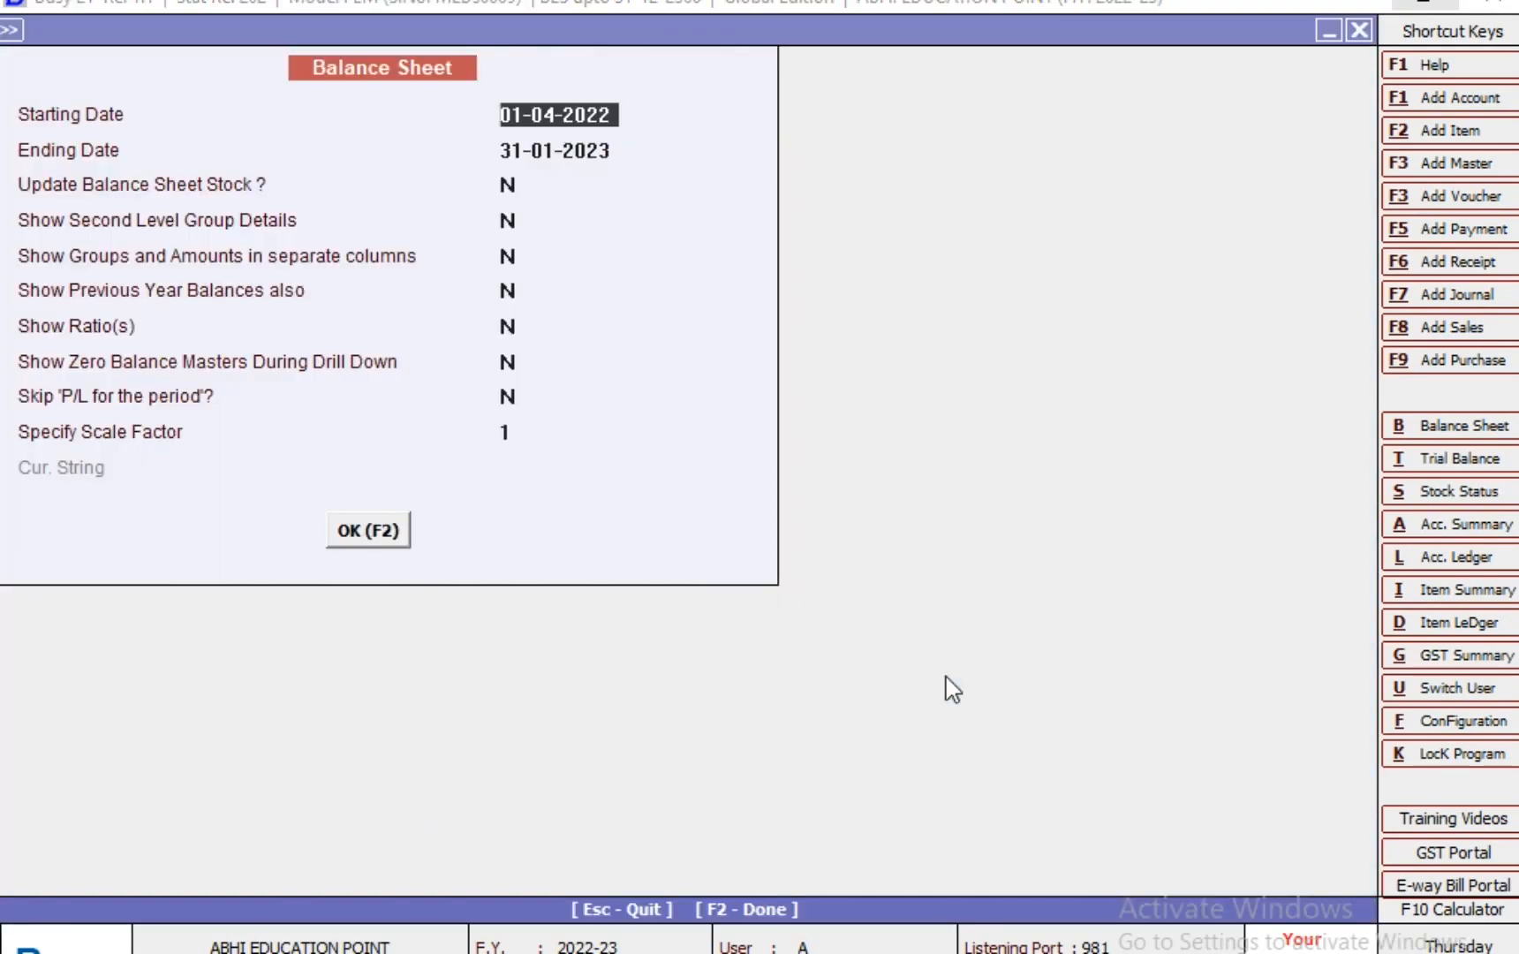
{"action": "key", "text": "F2"}
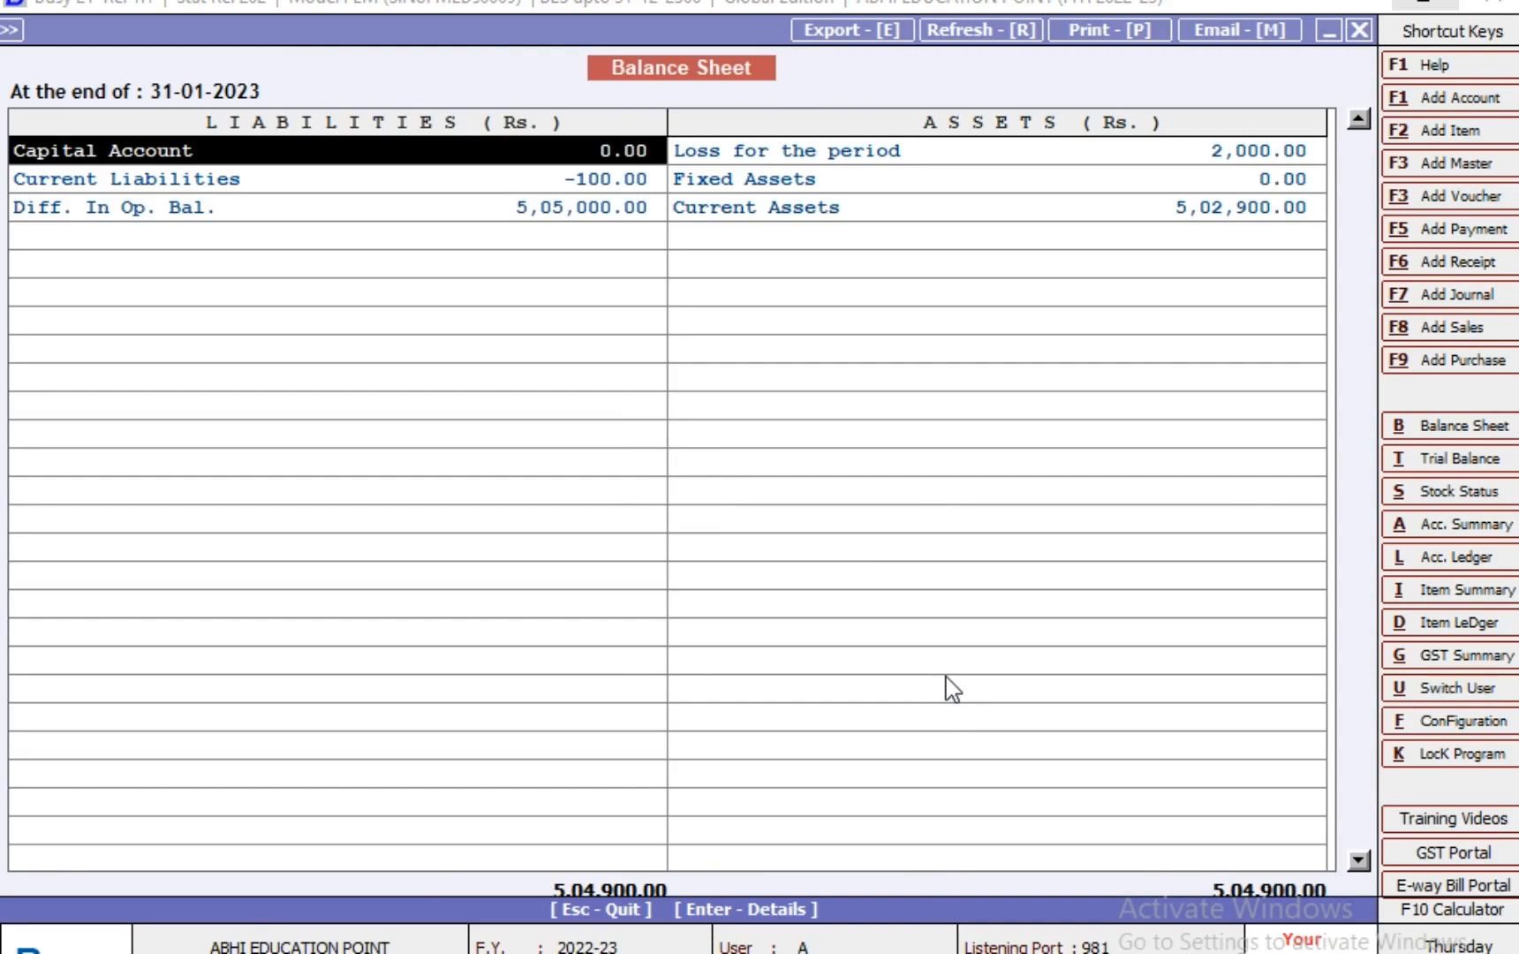
Drill down from Current Liabilities to Duties & Taxes to check the CGST Input and SGST Input balances, and close the balance sheet
{"action": "key", "text": "Down"}
{"action": "key", "text": "Return"}
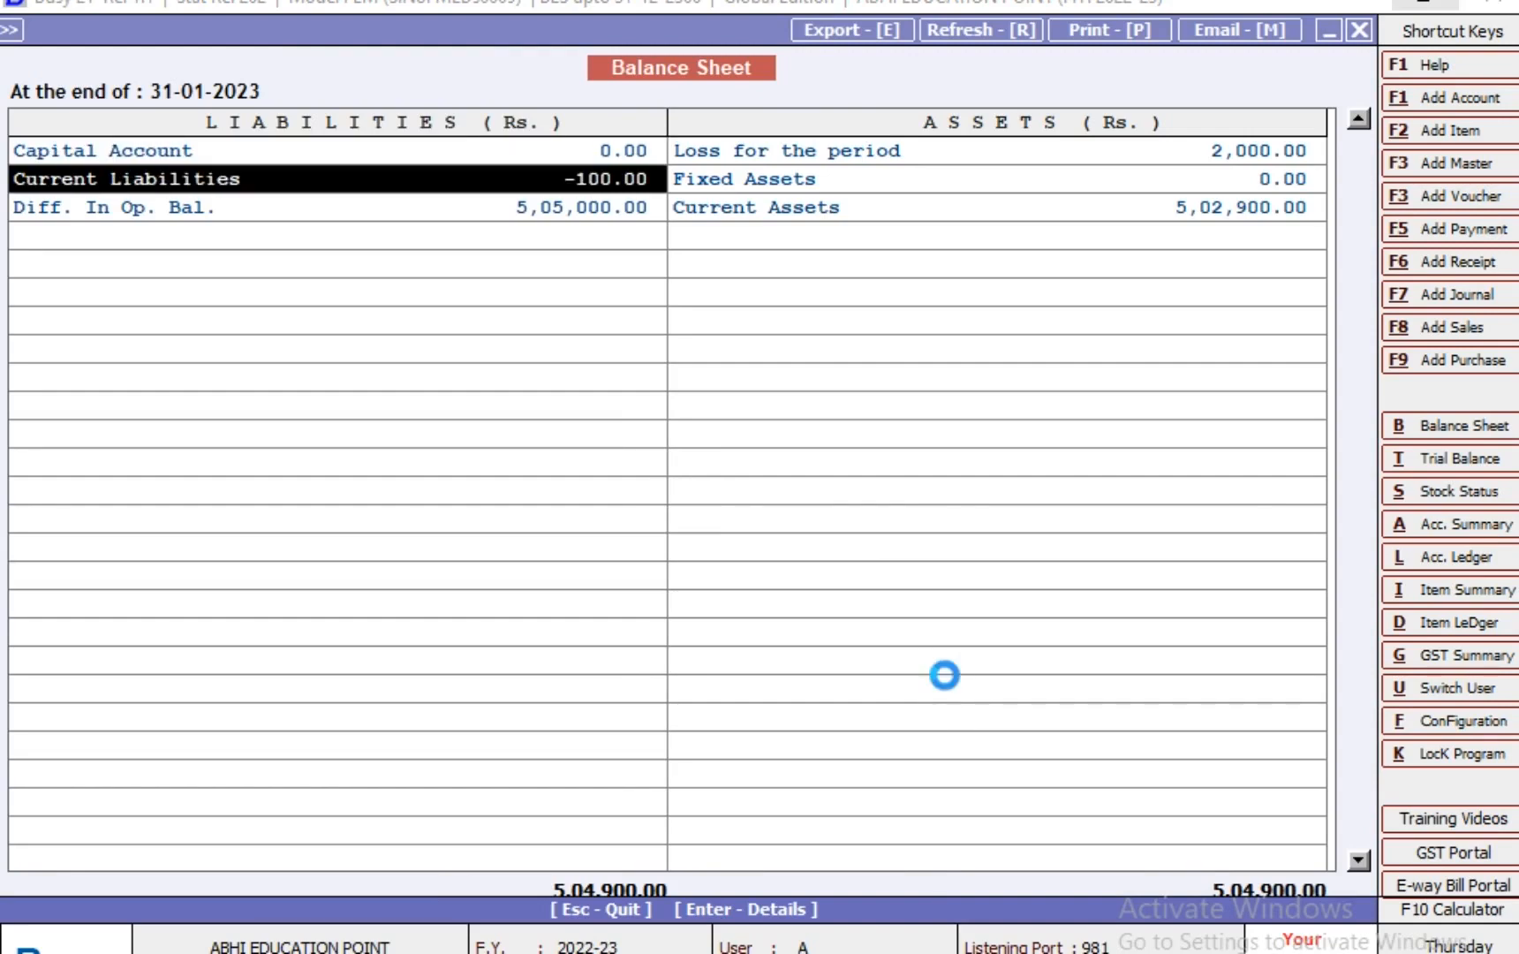
{"action": "key", "text": "Return"}
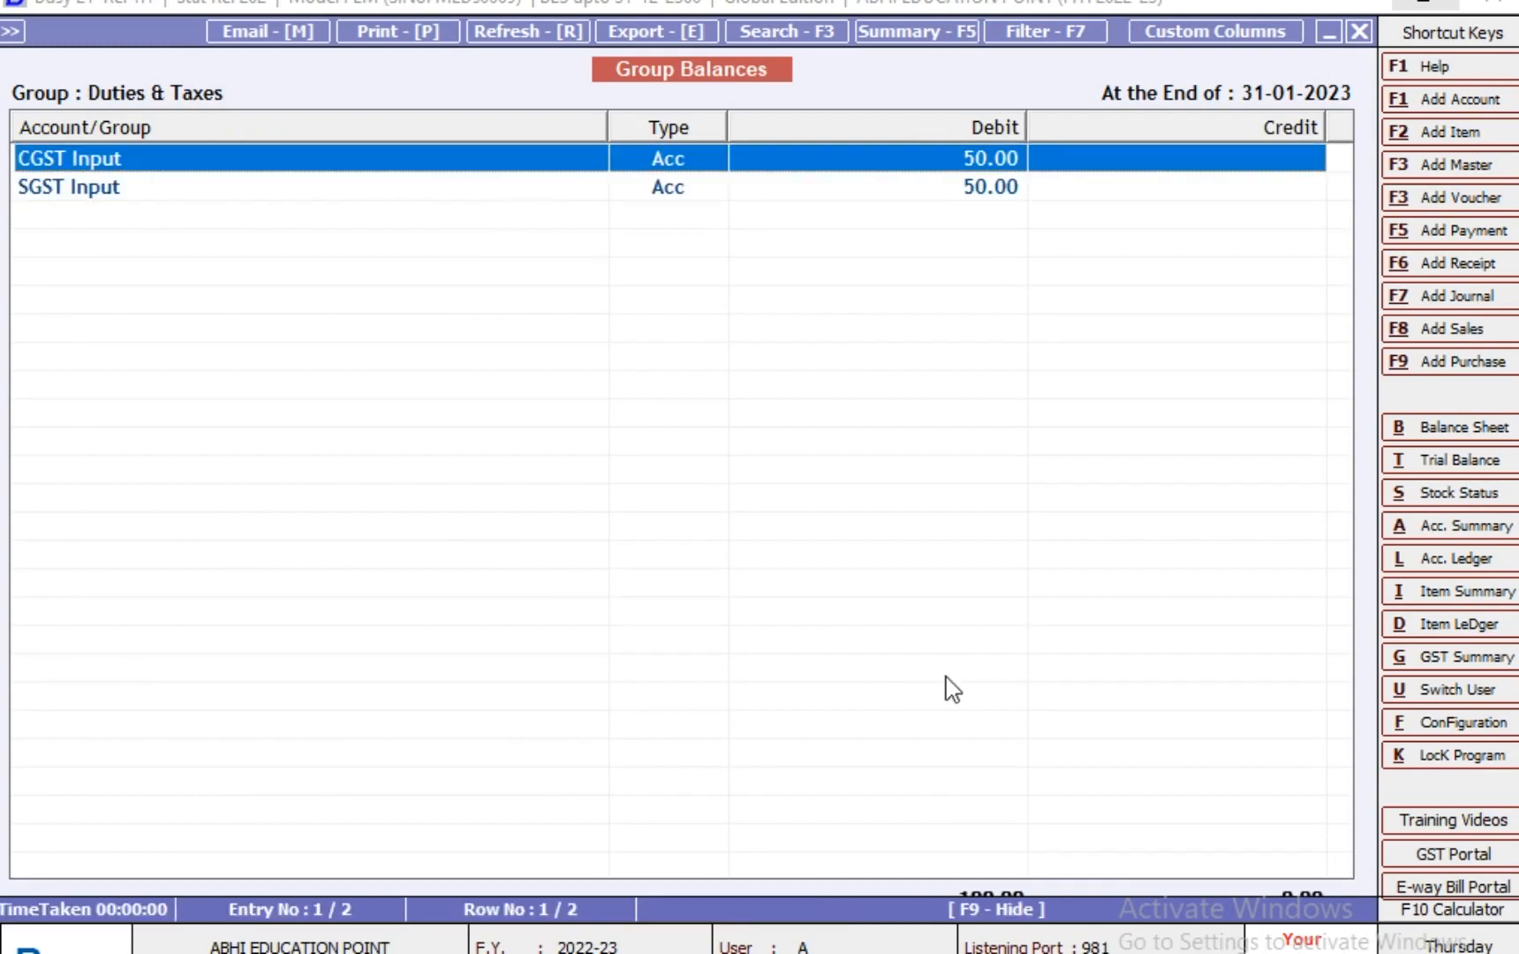
{"action": "key", "text": "Down"}
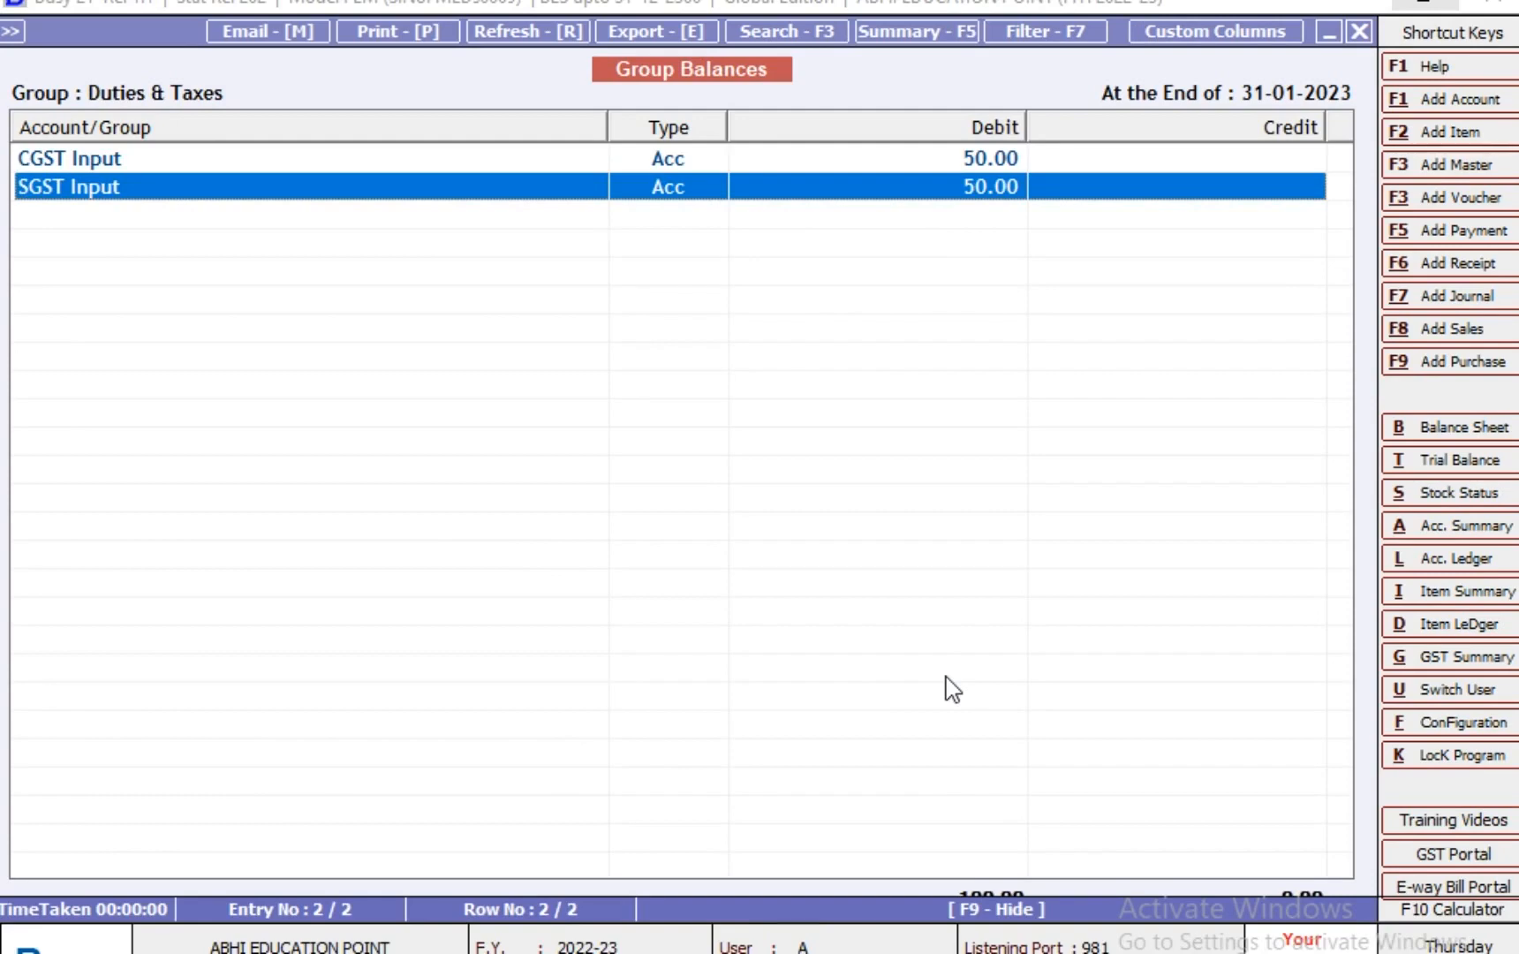
{"action": "key", "text": "Escape"}
{"action": "key", "text": "Escape"}
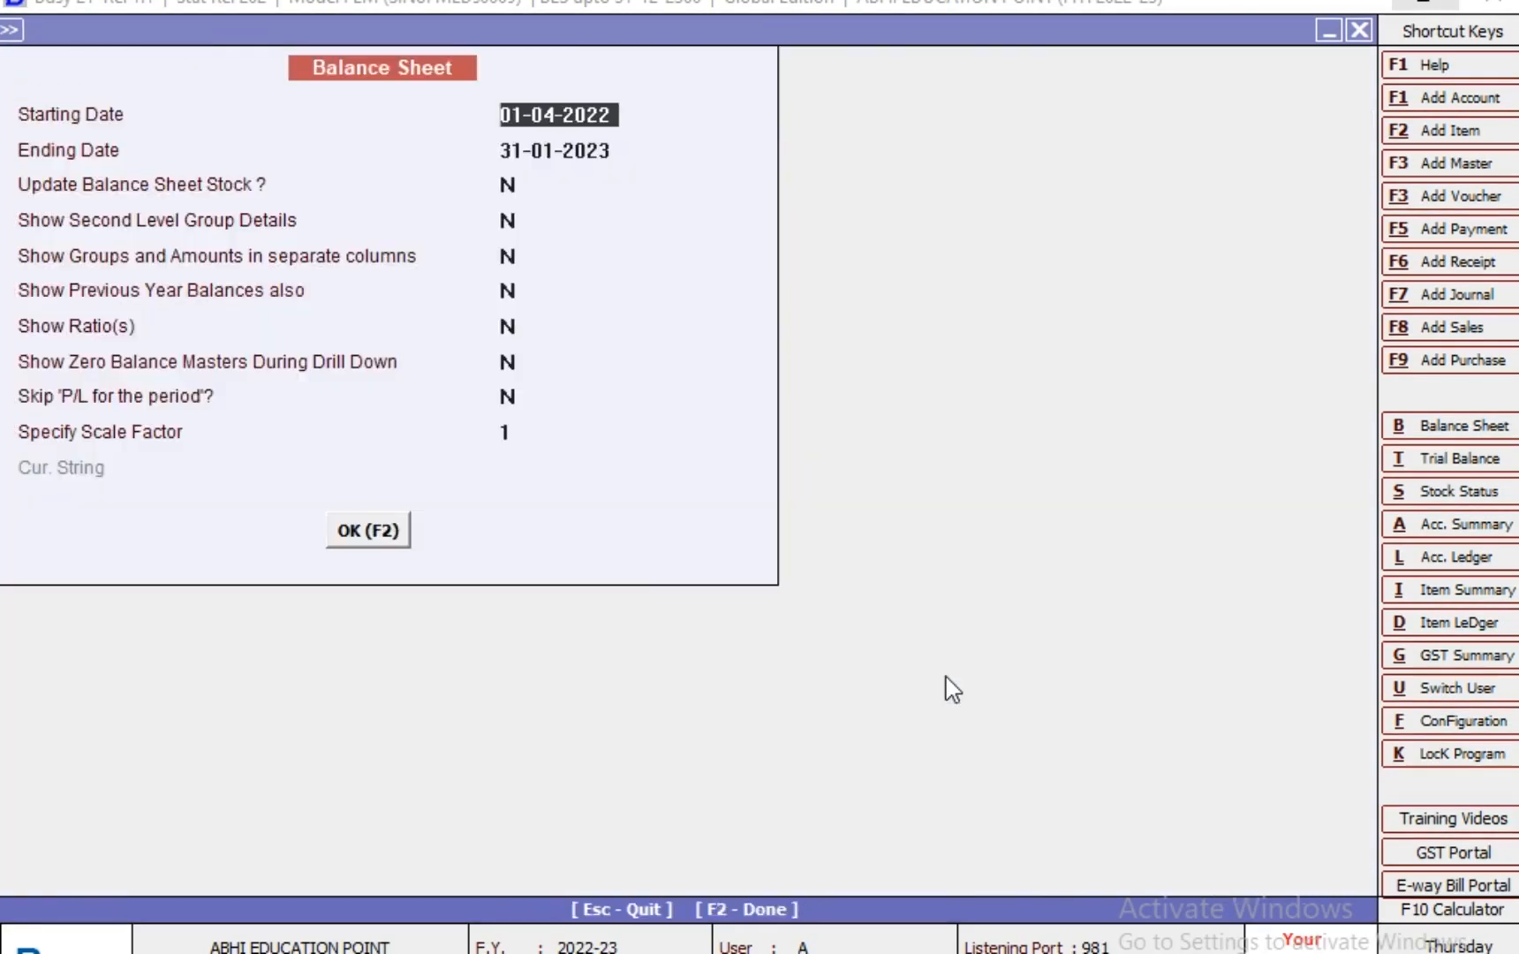
{"action": "key", "text": "Escape"}
Open the GSTR-3B report from the GST returns
{"action": "key", "text": "Right"}
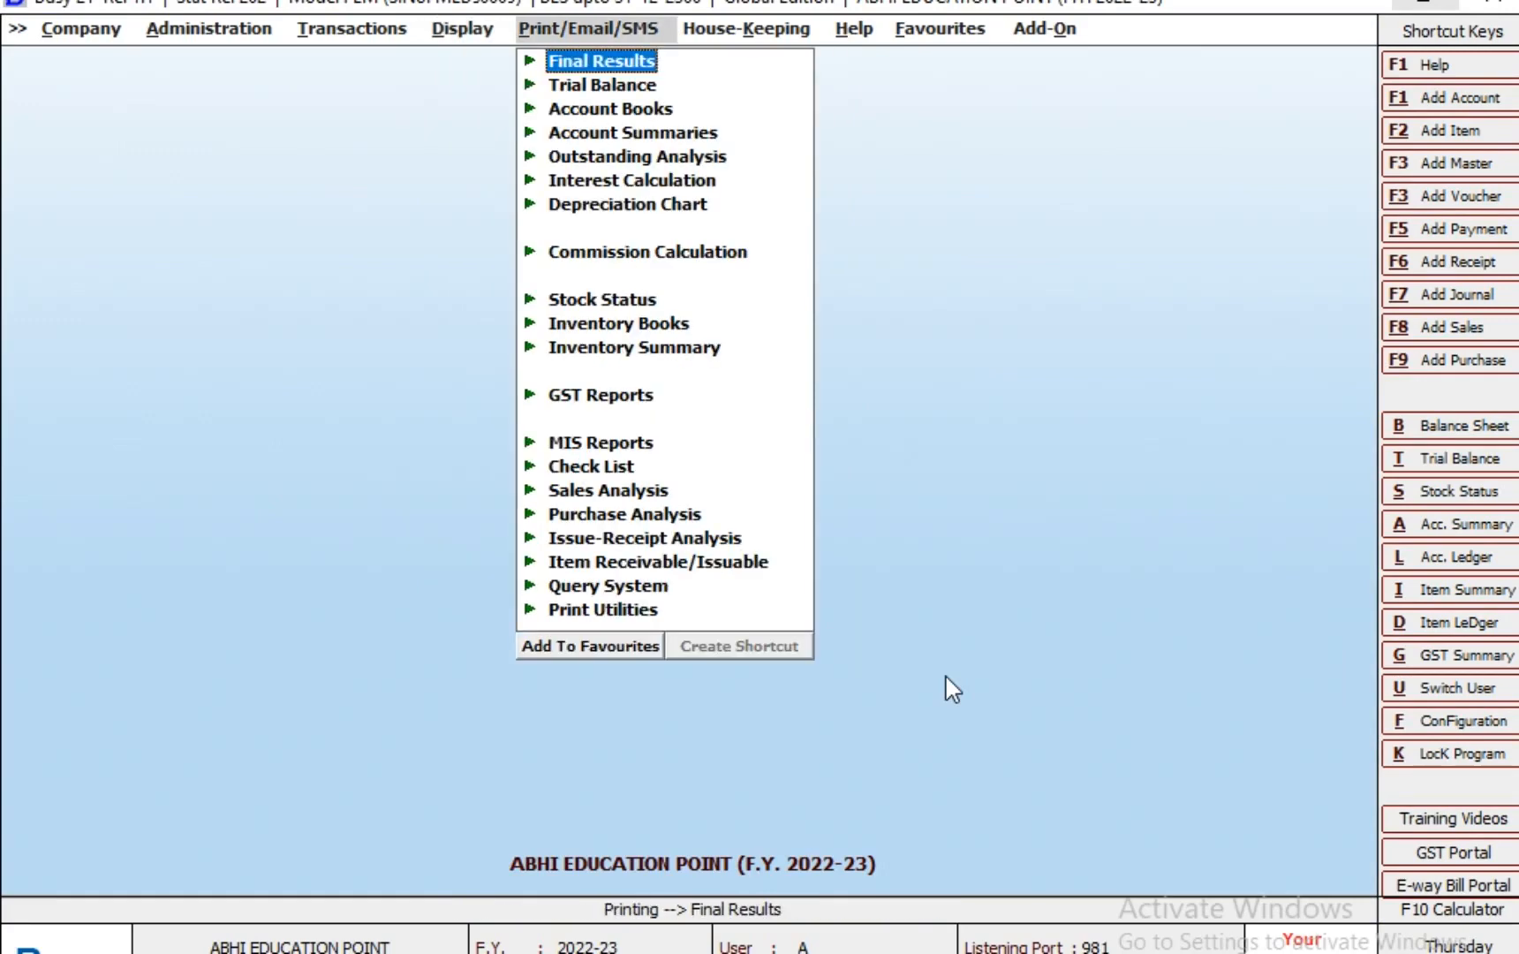
{"action": "key", "text": "Left"}
{"action": "key", "text": "Down"}
{"action": "key", "text": "Down"}
{"action": "key", "text": "Down"}
{"action": "key", "text": "Down"}
{"action": "key", "text": "Down"}
{"action": "key", "text": "Down"}
{"action": "key", "text": "Down"}
{"action": "key", "text": "Down"}
{"action": "key", "text": "Down"}
{"action": "key", "text": "Down"}
{"action": "key", "text": "Down"}
{"action": "key", "text": "Down"}
{"action": "key", "text": "Down"}
{"action": "key", "text": "Down"}
{"action": "key", "text": "Down"}
{"action": "key", "text": "Down"}
{"action": "key", "text": "Down"}
{"action": "key", "text": "Down"}
{"action": "key", "text": "Down"}
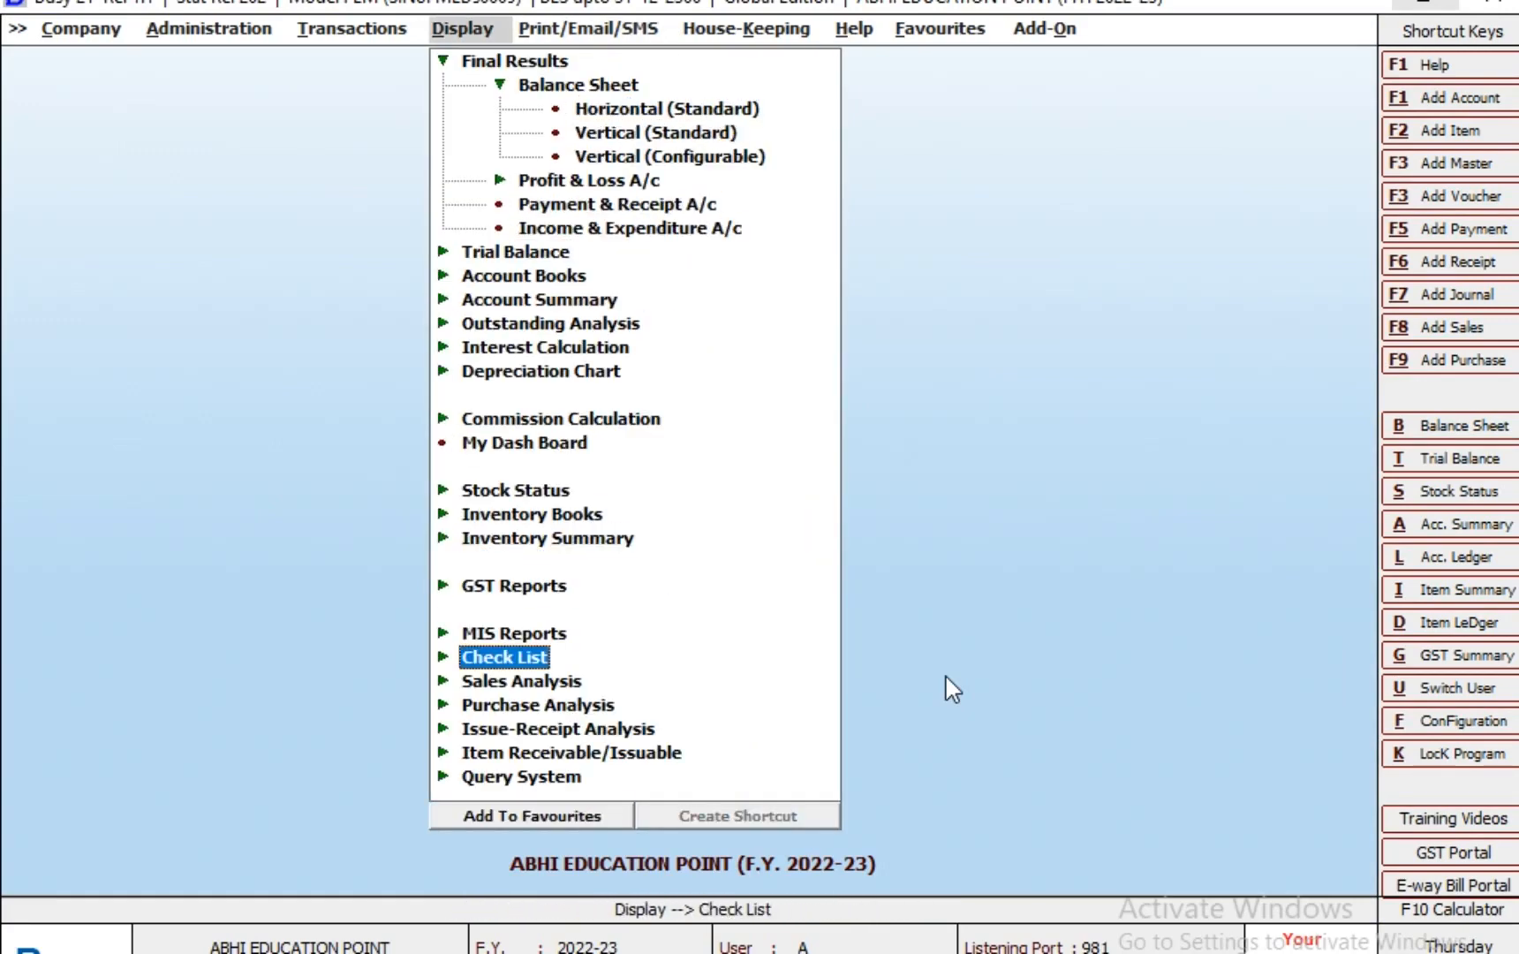
{"action": "key", "text": "Up"}
{"action": "key", "text": "Up"}
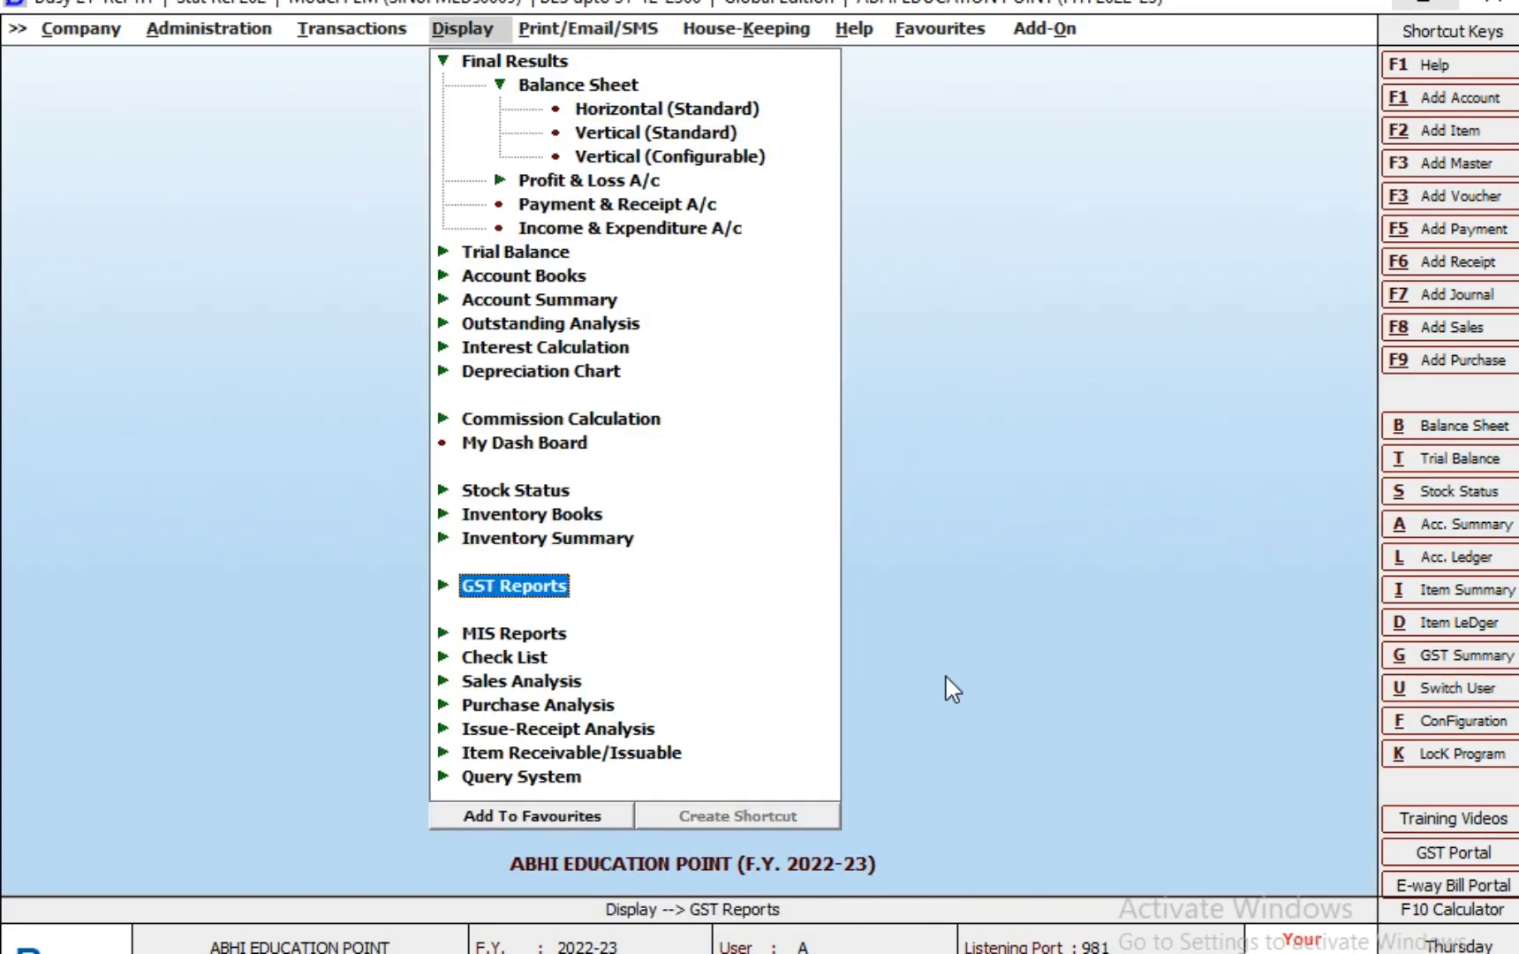
{"action": "key", "text": "Return"}
{"action": "key", "text": "Down"}
{"action": "key", "text": "Down"}
{"action": "key", "text": "Down"}
{"action": "key", "text": "Up"}
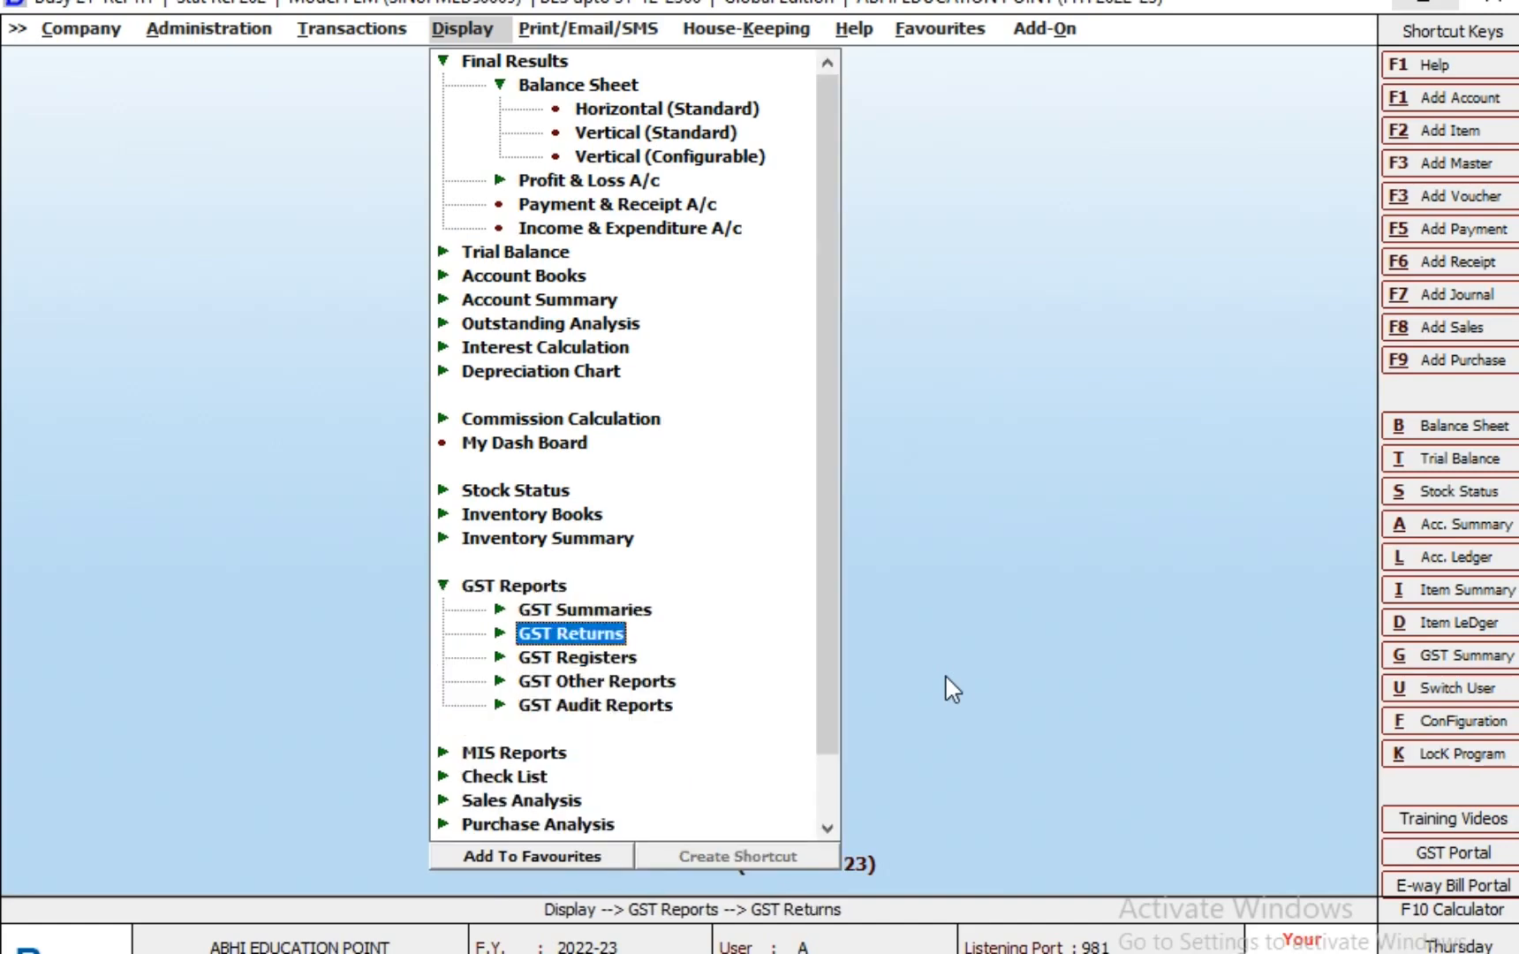
{"action": "key", "text": "Return"}
{"action": "key", "text": "Down"}
{"action": "key", "text": "Down"}
{"action": "key", "text": "Down"}
{"action": "key", "text": "Down"}
{"action": "key", "text": "Return"}
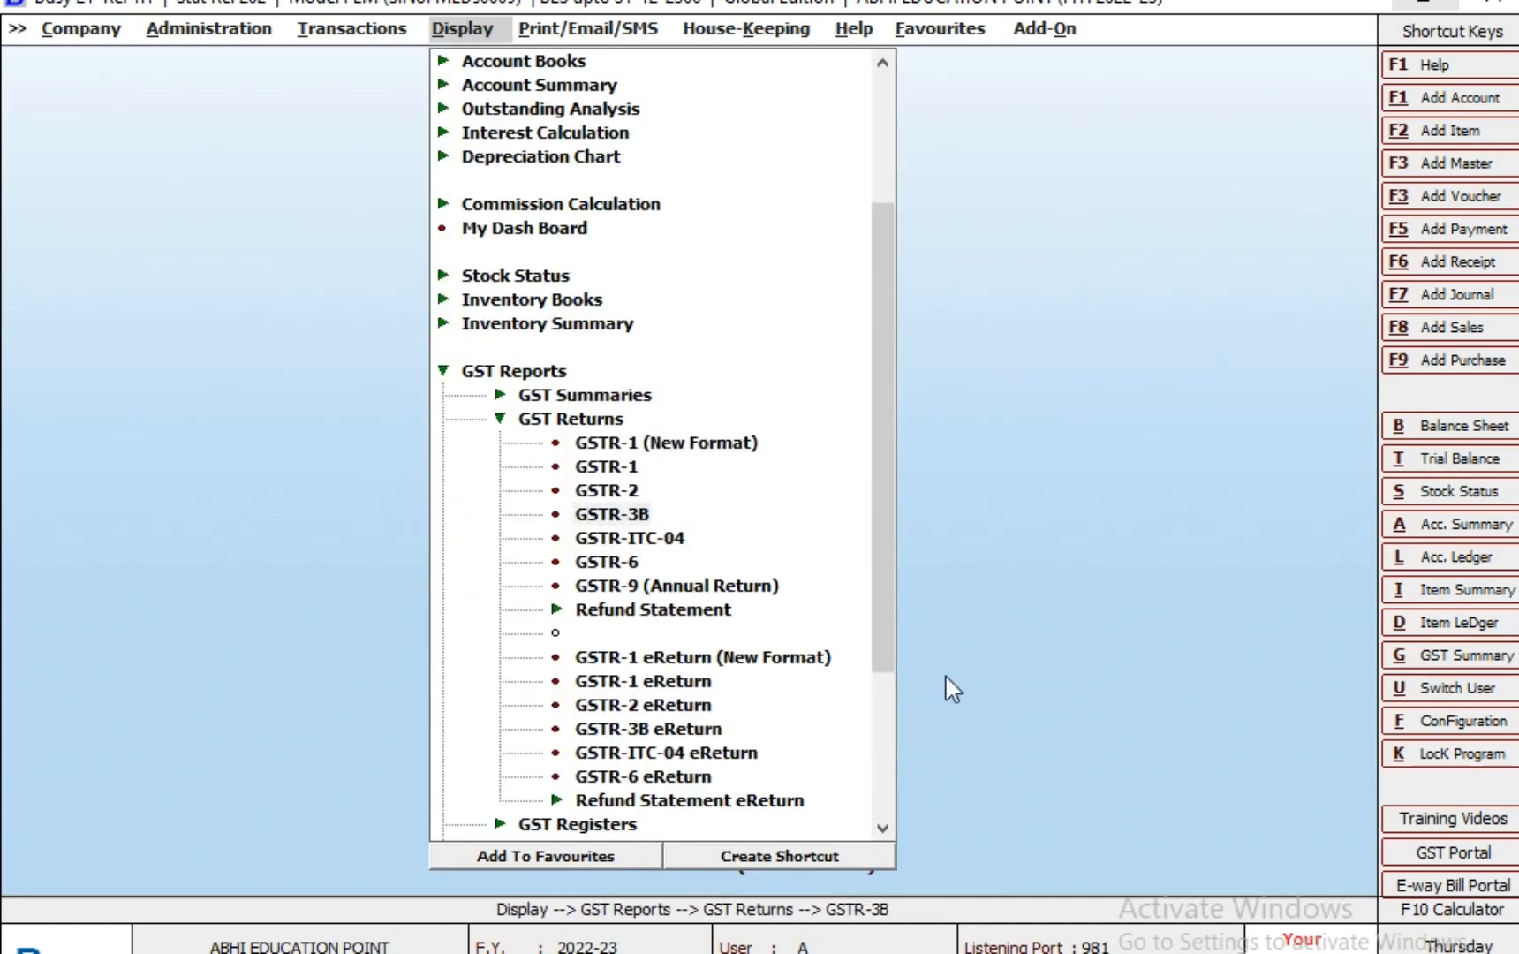
Generate the GSTR-3B report for the period 01-01-2023 to 31-01-2023
{"action": "type", "text": "1-1"}
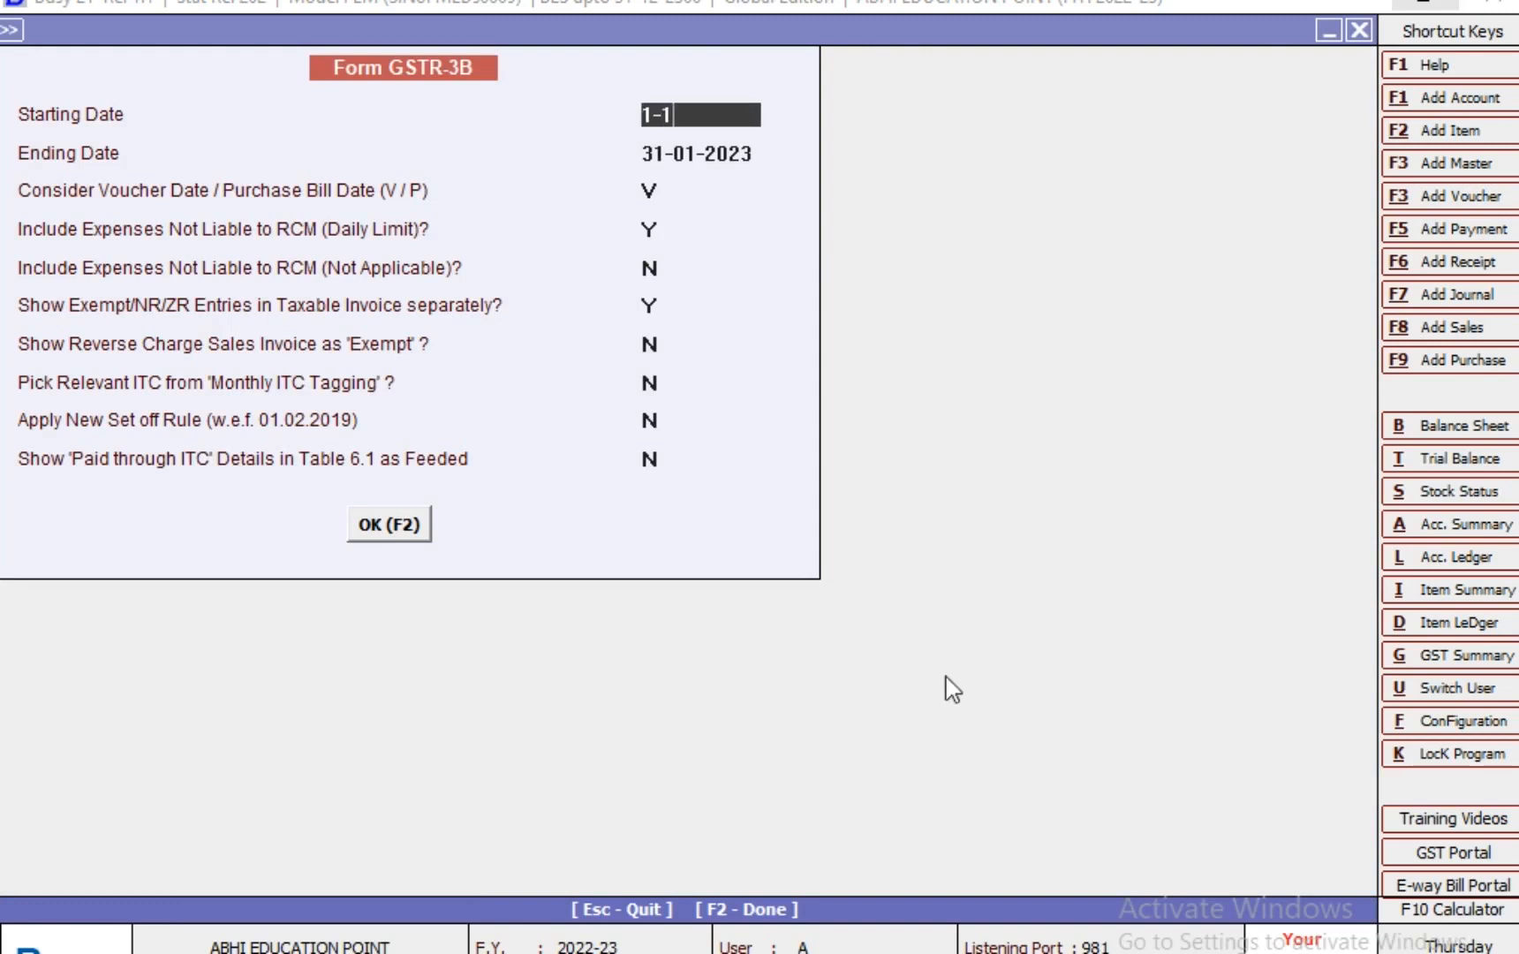
{"action": "key", "text": "Return"}
{"action": "type", "text": "31-1"}
{"action": "key", "text": "Return"}
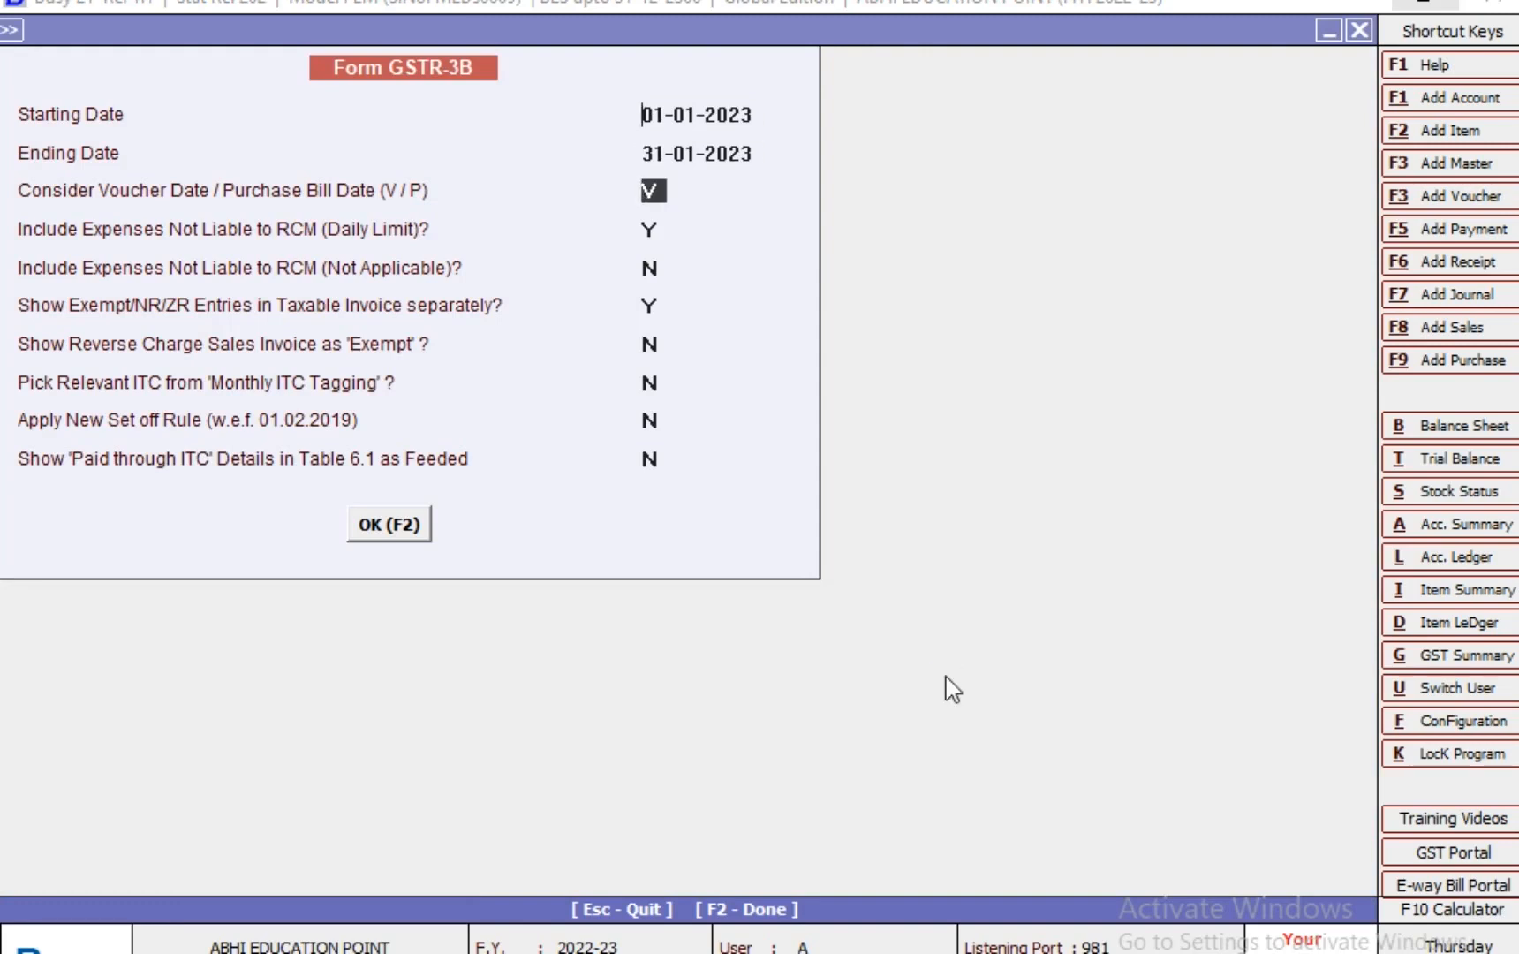
{"action": "key", "text": "F2"}
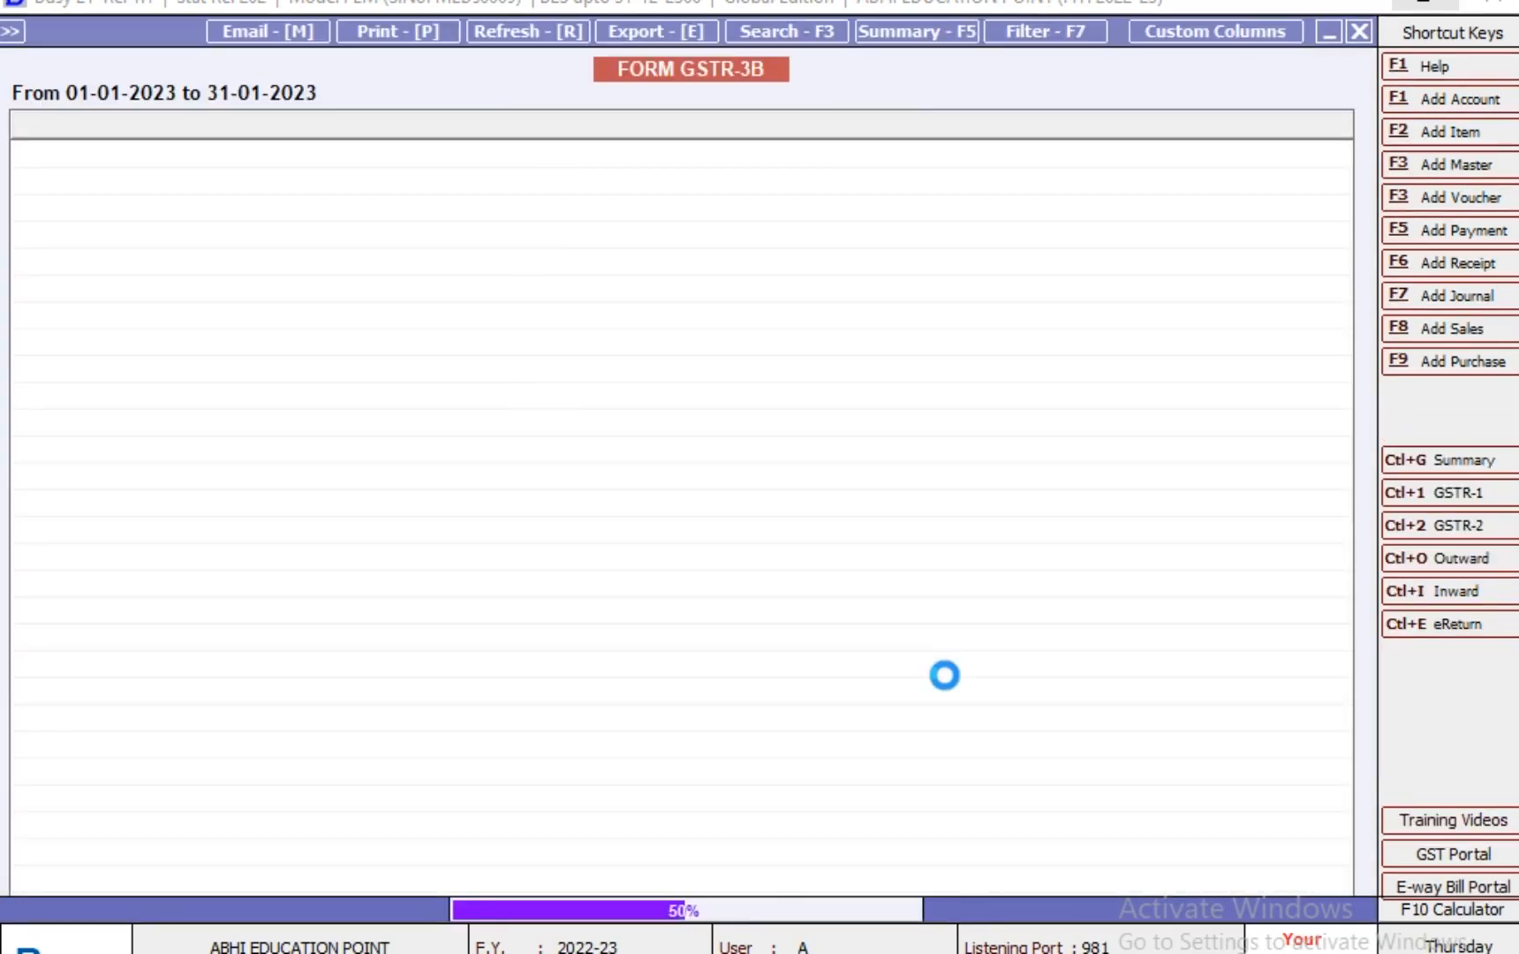
Review the GSTR-3B form from inward supplies liable to reverse charge through to the reverse charge figures in 6.1 Payment of tax
{"action": "key", "text": "Down"}
{"action": "key", "text": "Down"}
{"action": "key", "text": "Down"}
{"action": "key", "text": "Down"}
{"action": "key", "text": "Down"}
{"action": "key", "text": "Down"}
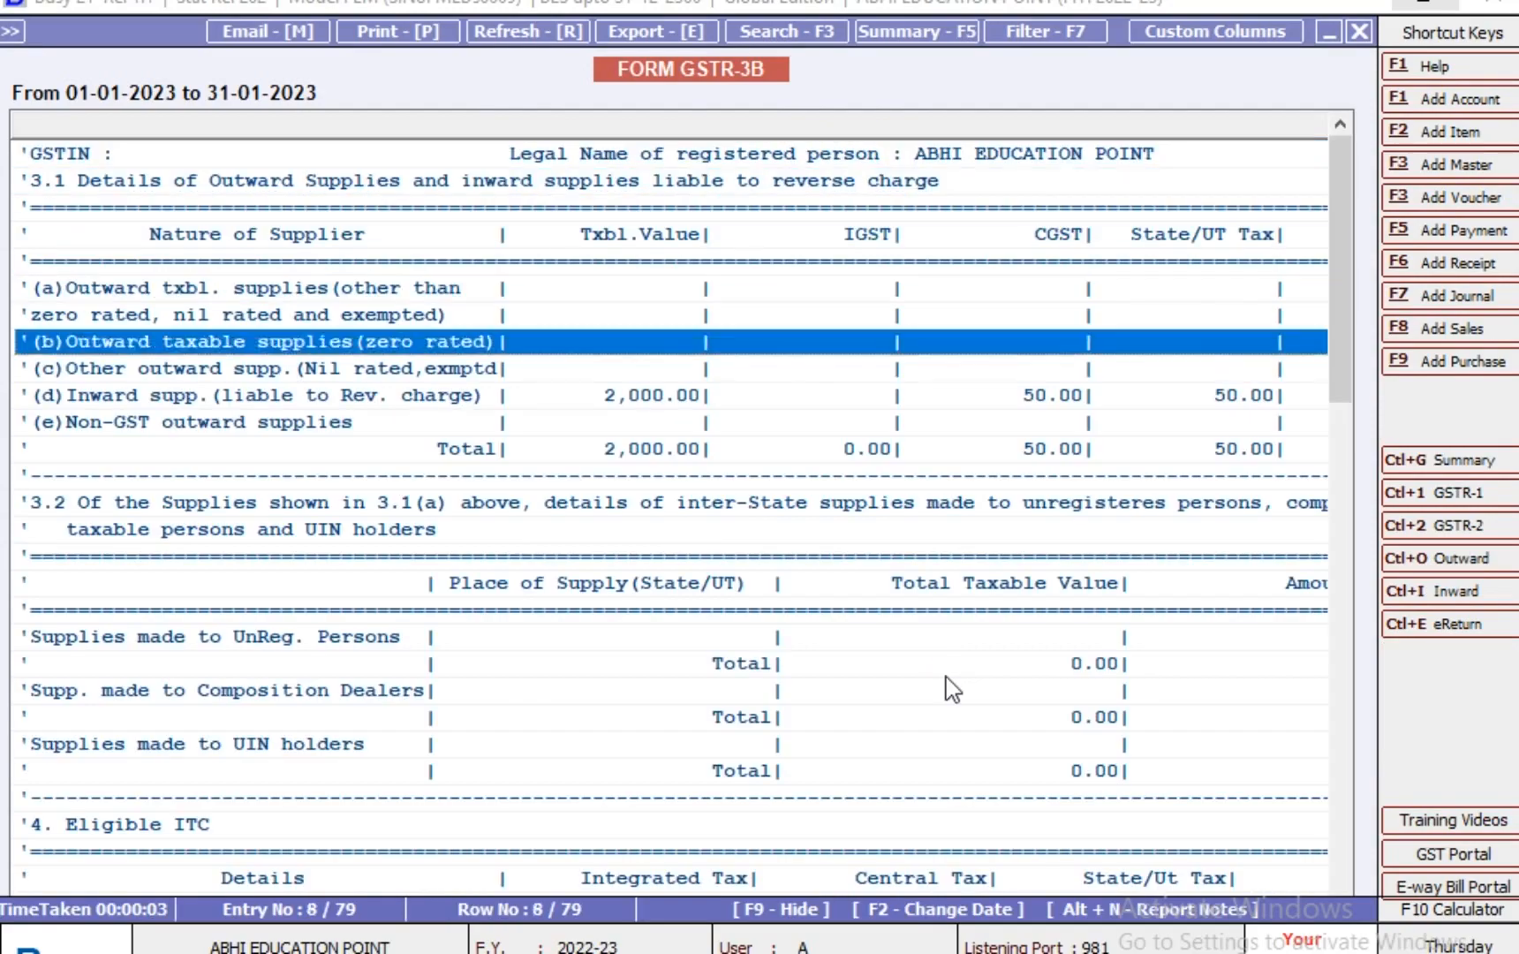
{"action": "key", "text": "Down"}
{"action": "key", "text": "Down"}
{"action": "key", "text": "Down"}
{"action": "key", "text": "Down"}
{"action": "key", "text": "Down"}
{"action": "key", "text": "Down"}
{"action": "key", "text": "Down"}
{"action": "key", "text": "Down"}
{"action": "key", "text": "Down"}
{"action": "key", "text": "Down"}
{"action": "key", "text": "Down"}
{"action": "key", "text": "Down"}
{"action": "key", "text": "Down"}
{"action": "key", "text": "Down"}
{"action": "key", "text": "Down"}
{"action": "key", "text": "Down"}
{"action": "key", "text": "Down"}
{"action": "key", "text": "Down"}
{"action": "key", "text": "Down"}
{"action": "key", "text": "Down"}
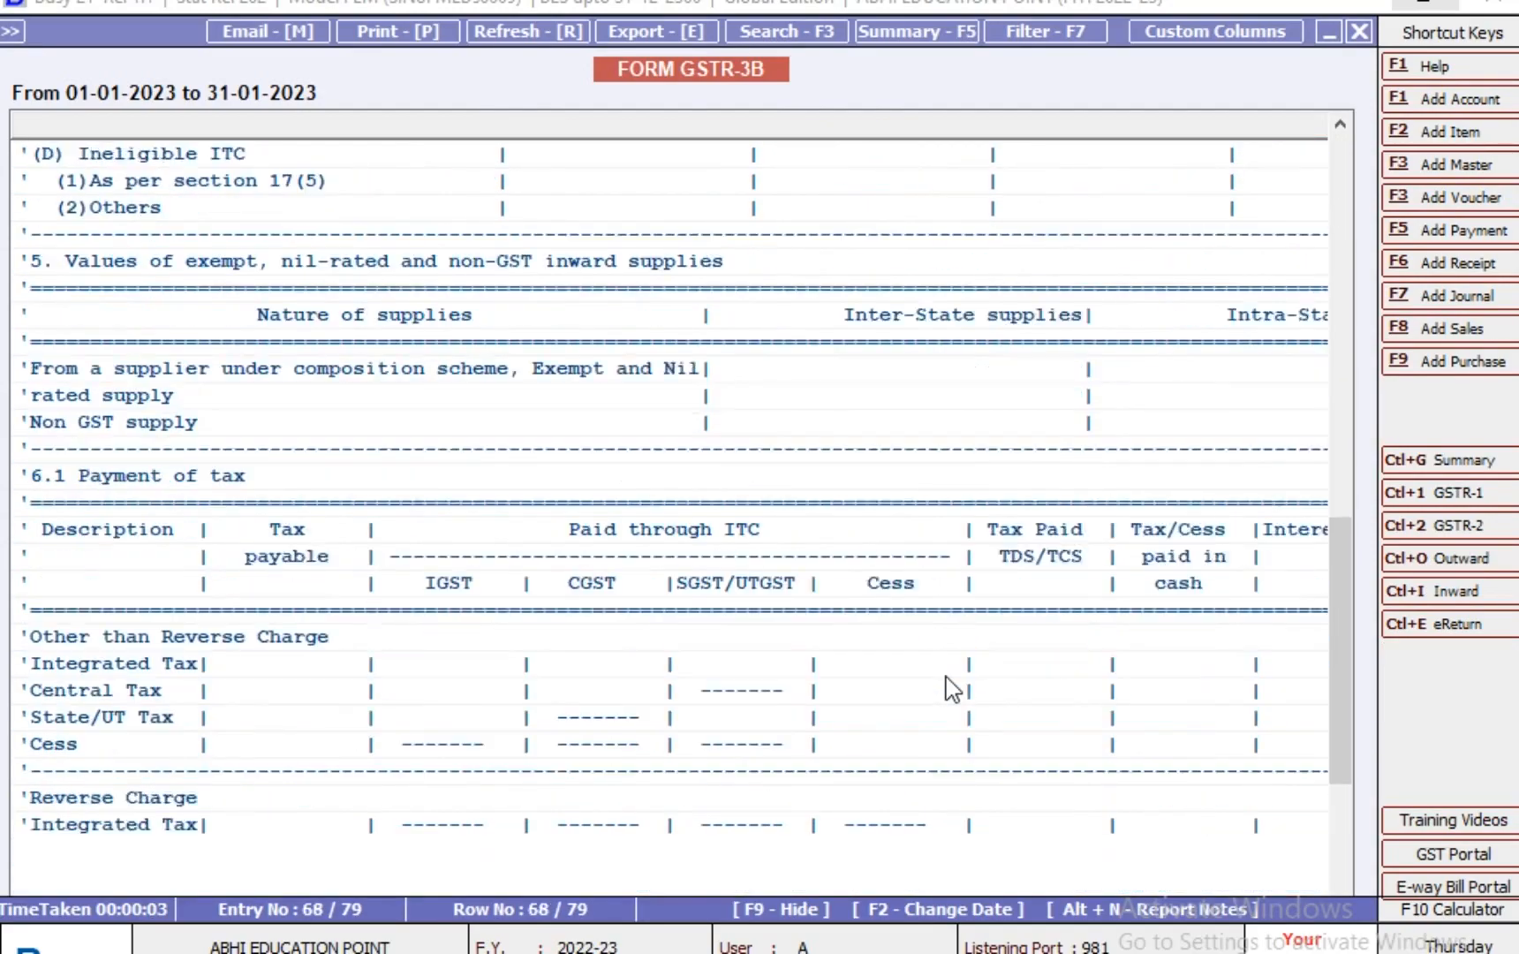
{"action": "key", "text": "Down"}
{"action": "key", "text": "Down"}
{"action": "key", "text": "Down"}
{"action": "key", "text": "Down"}
{"action": "key", "text": "Down"}
{"action": "key", "text": "Down"}
{"action": "key", "text": "Down"}
{"action": "key", "text": "Down"}
{"action": "key", "text": "Down"}
{"action": "key", "text": "Down"}
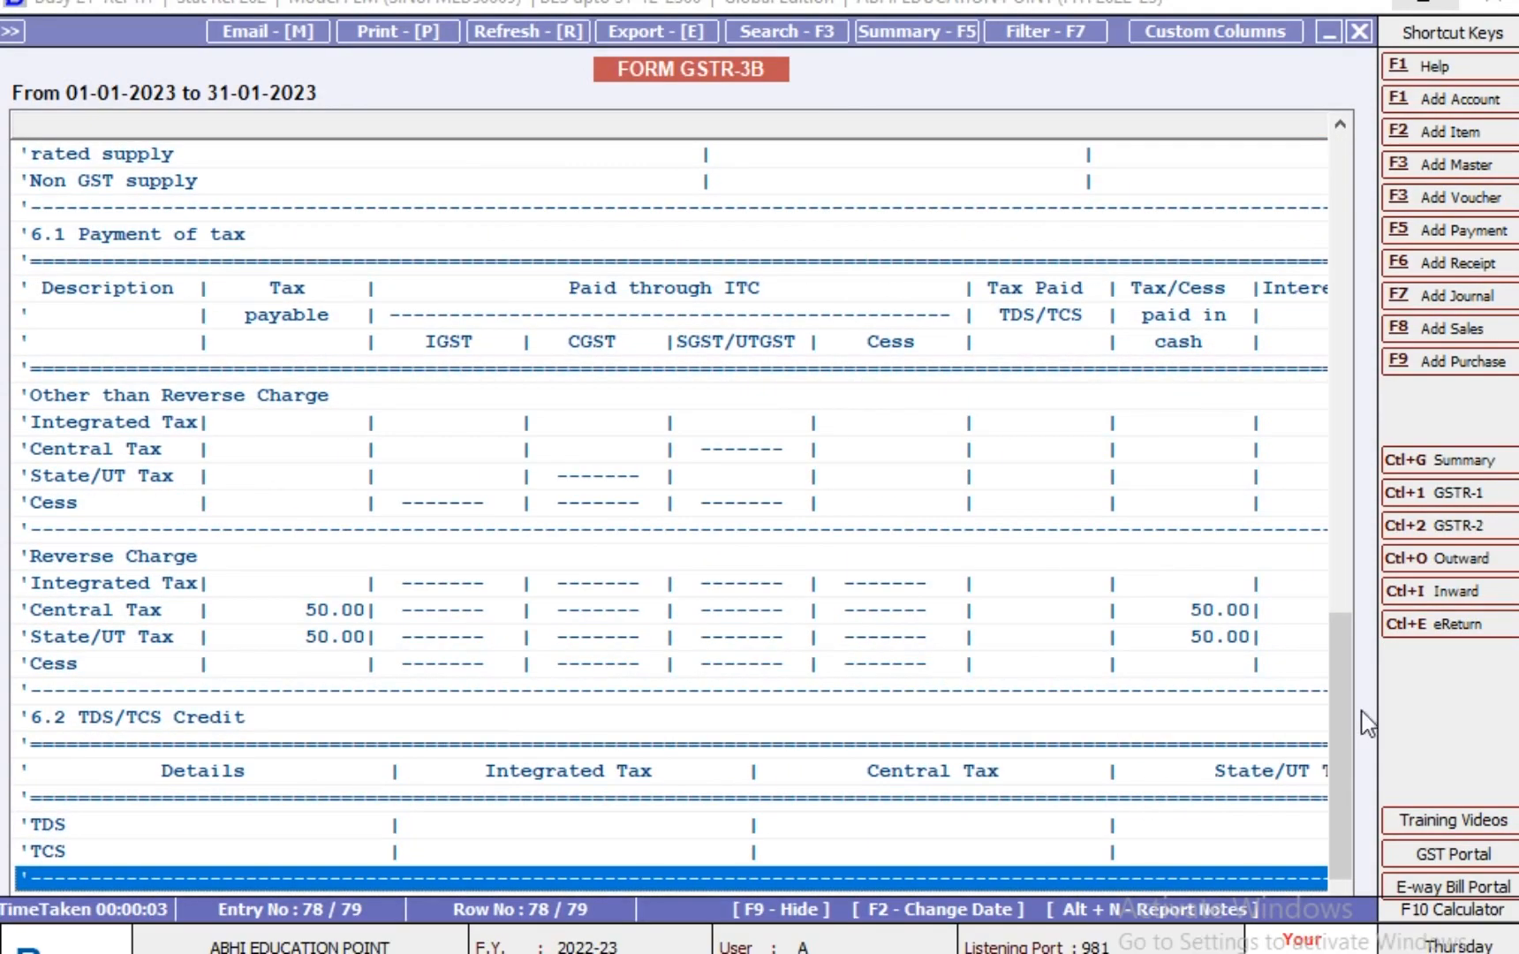